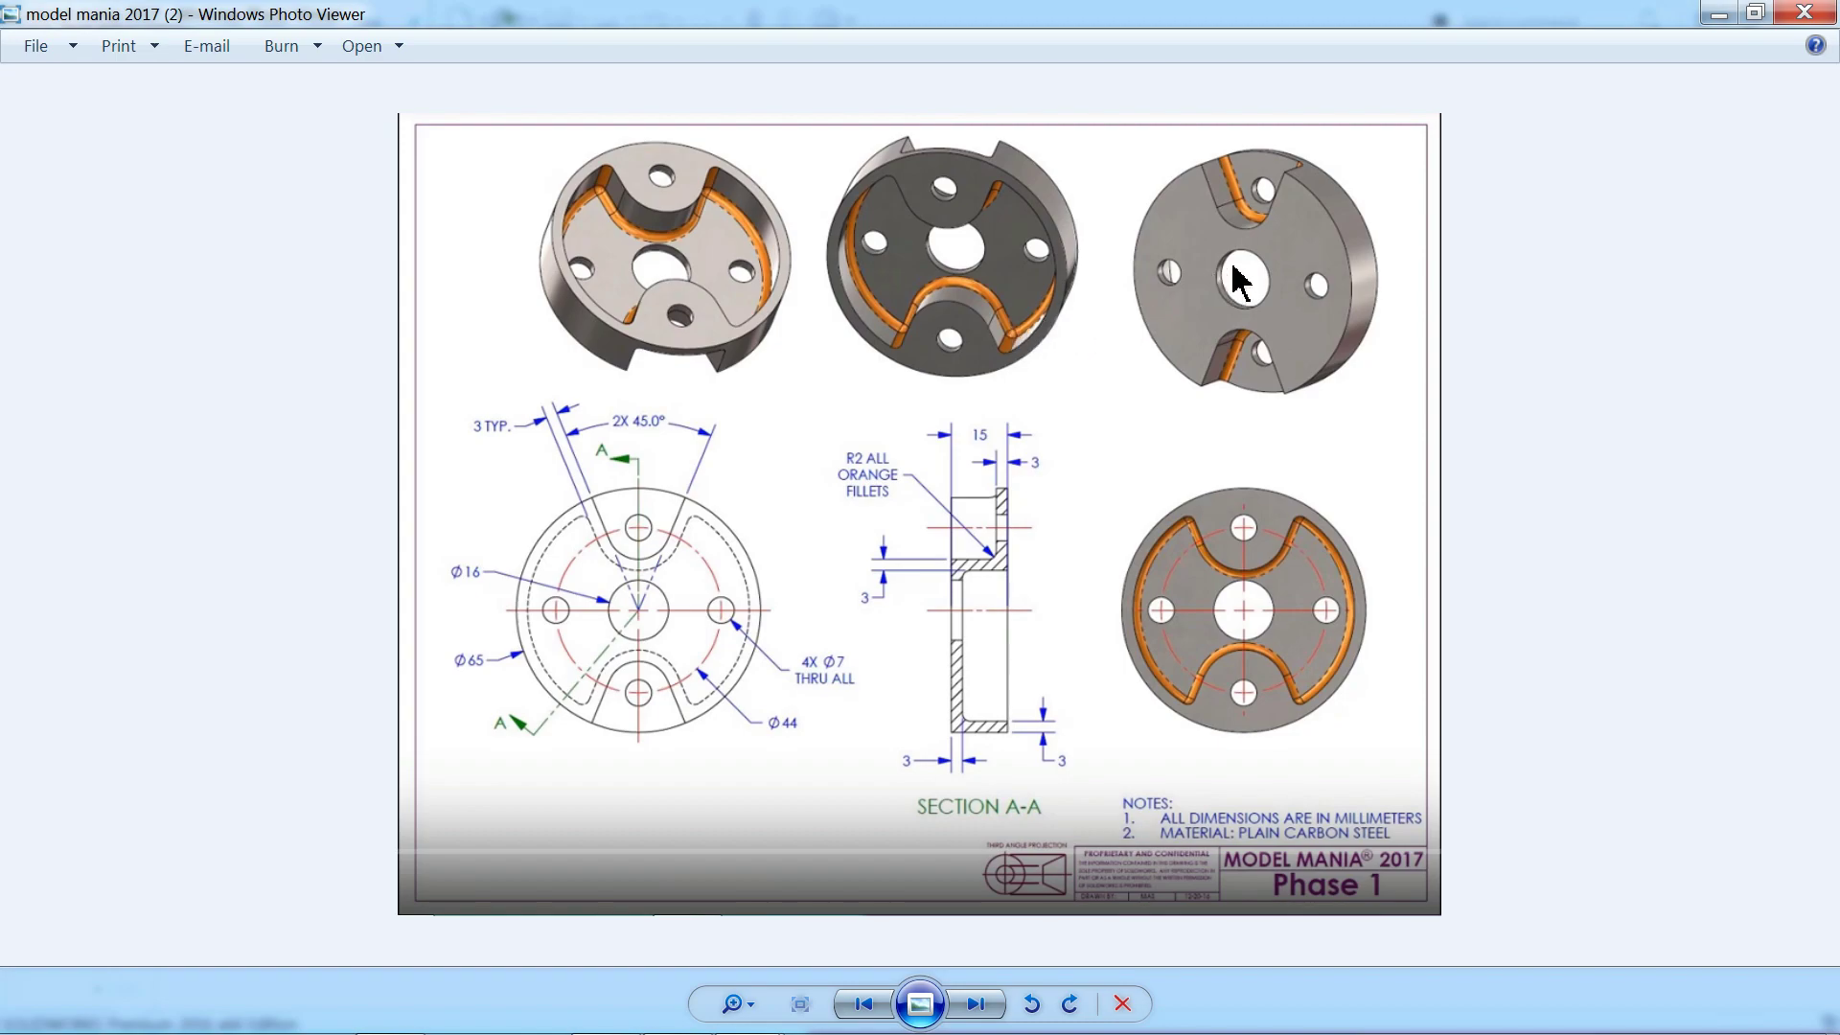
- Minimize the Phase 1 drawing so the Phase 2 Model Mania drawing shows
click(1721, 14)
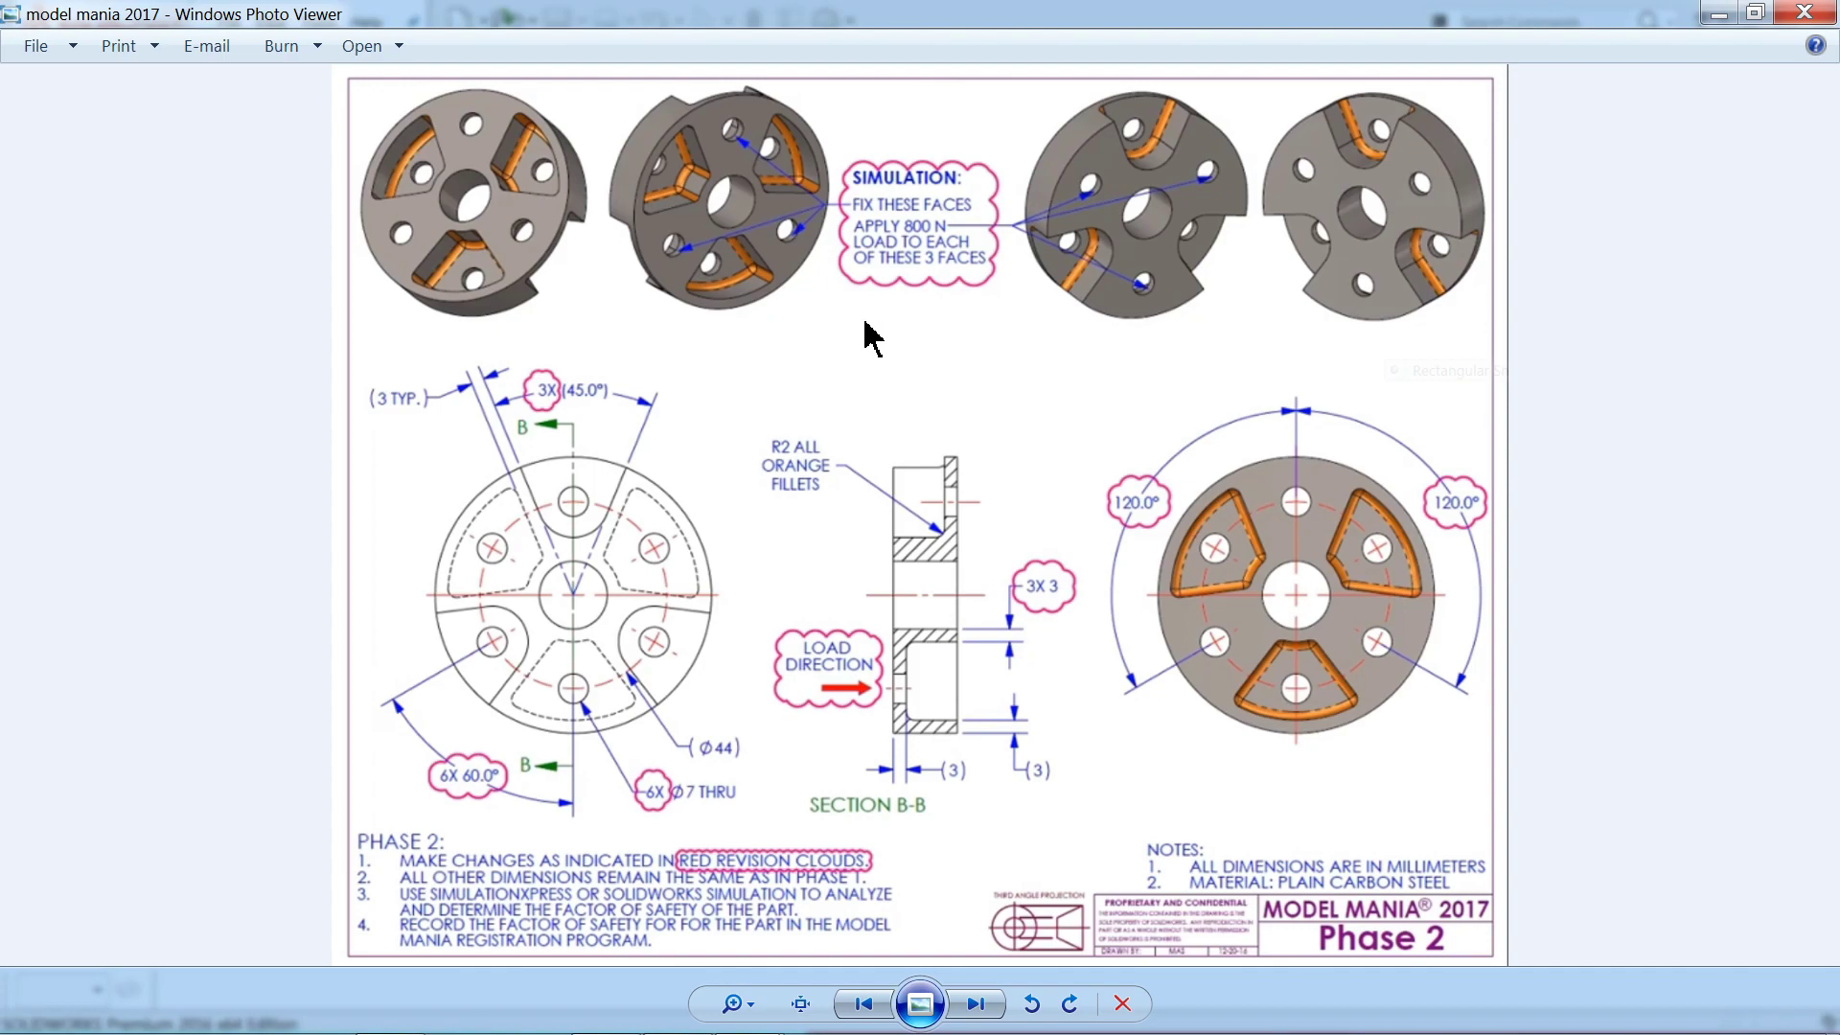
- Minimize Photo Viewer and create a new SOLIDWORKS part document
click(1720, 14)
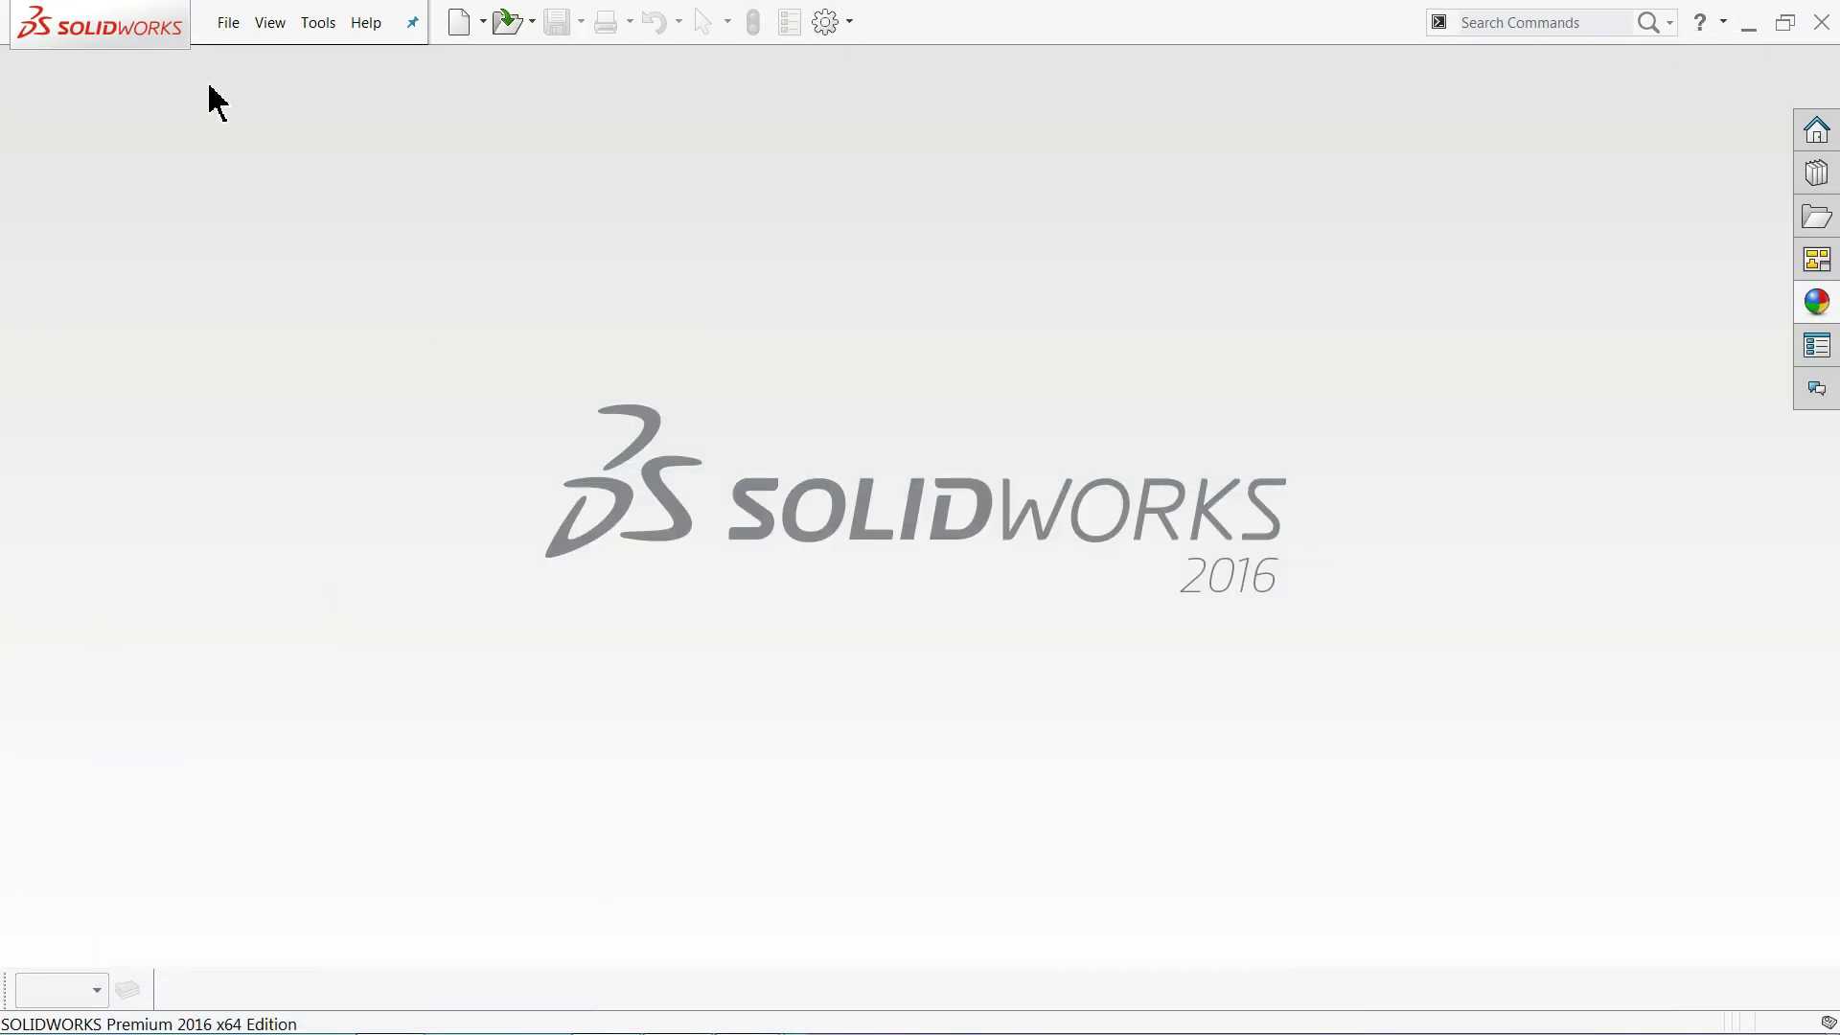
click(228, 22)
click(254, 62)
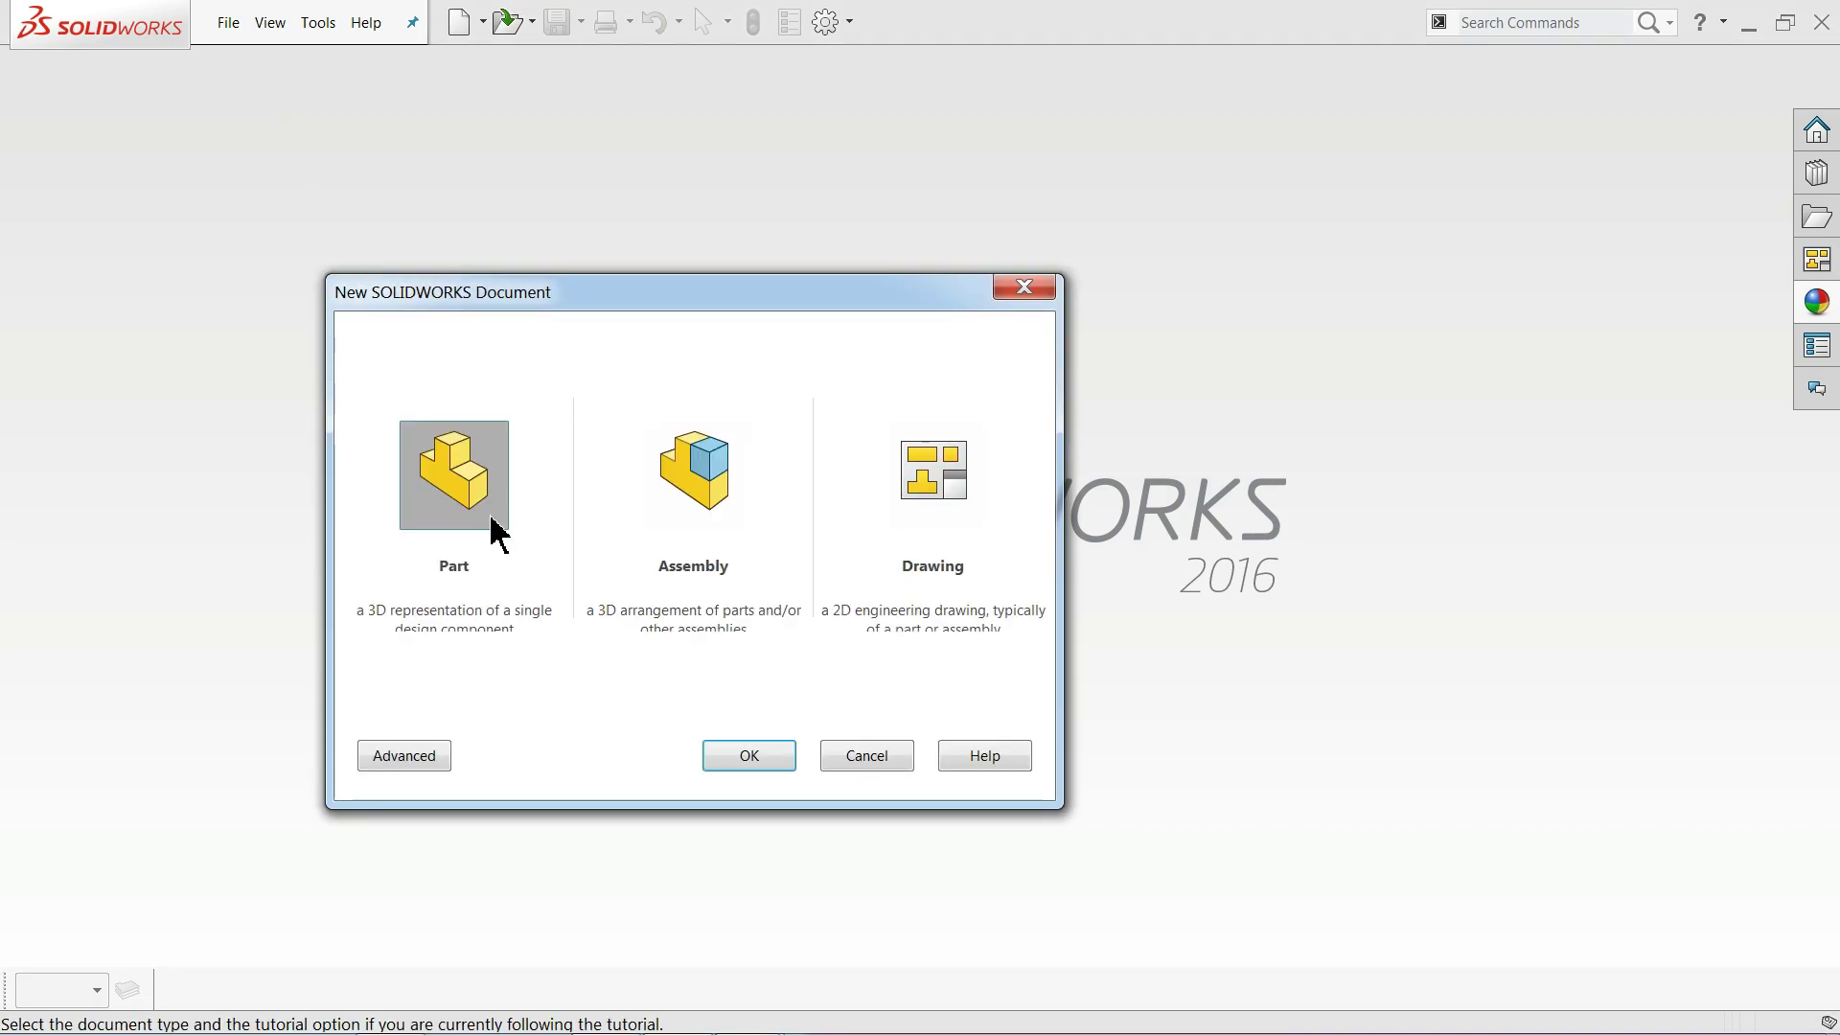
double_click(484, 479)
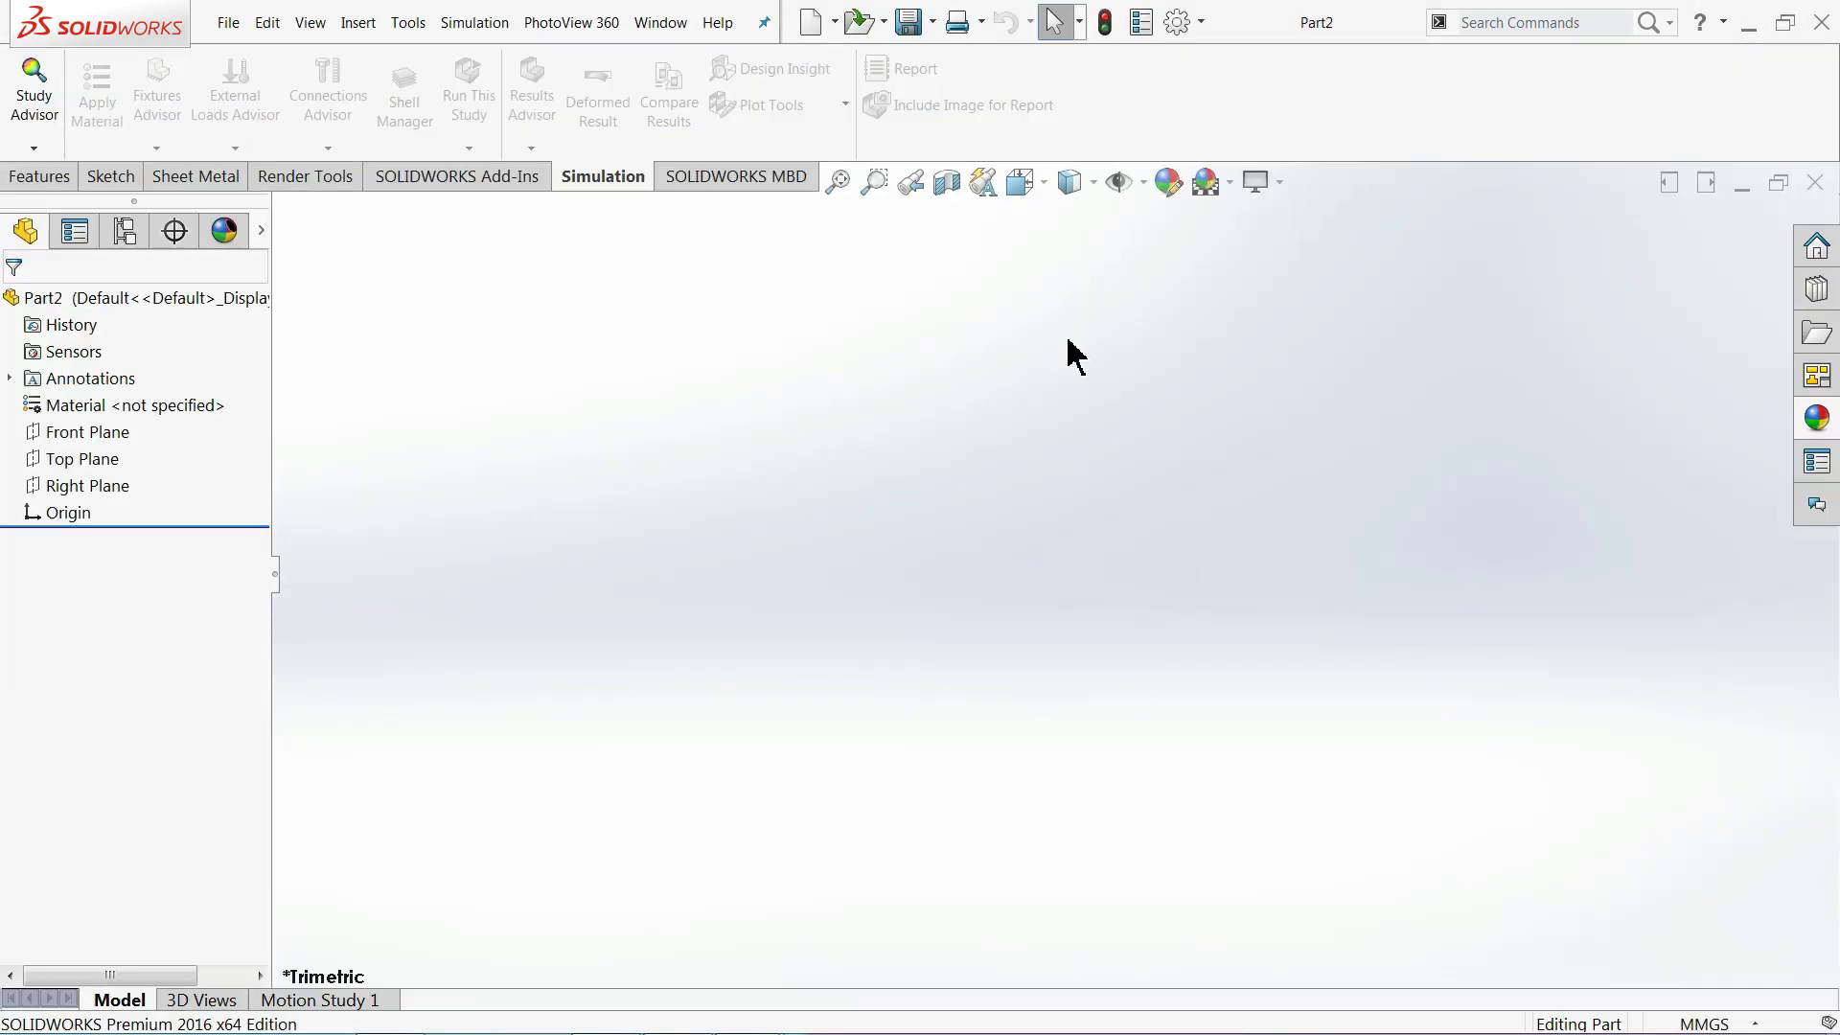
- Set the scene to Plain White and raise shaded and wireframe image quality to maximum
click(1230, 183)
click(1285, 75)
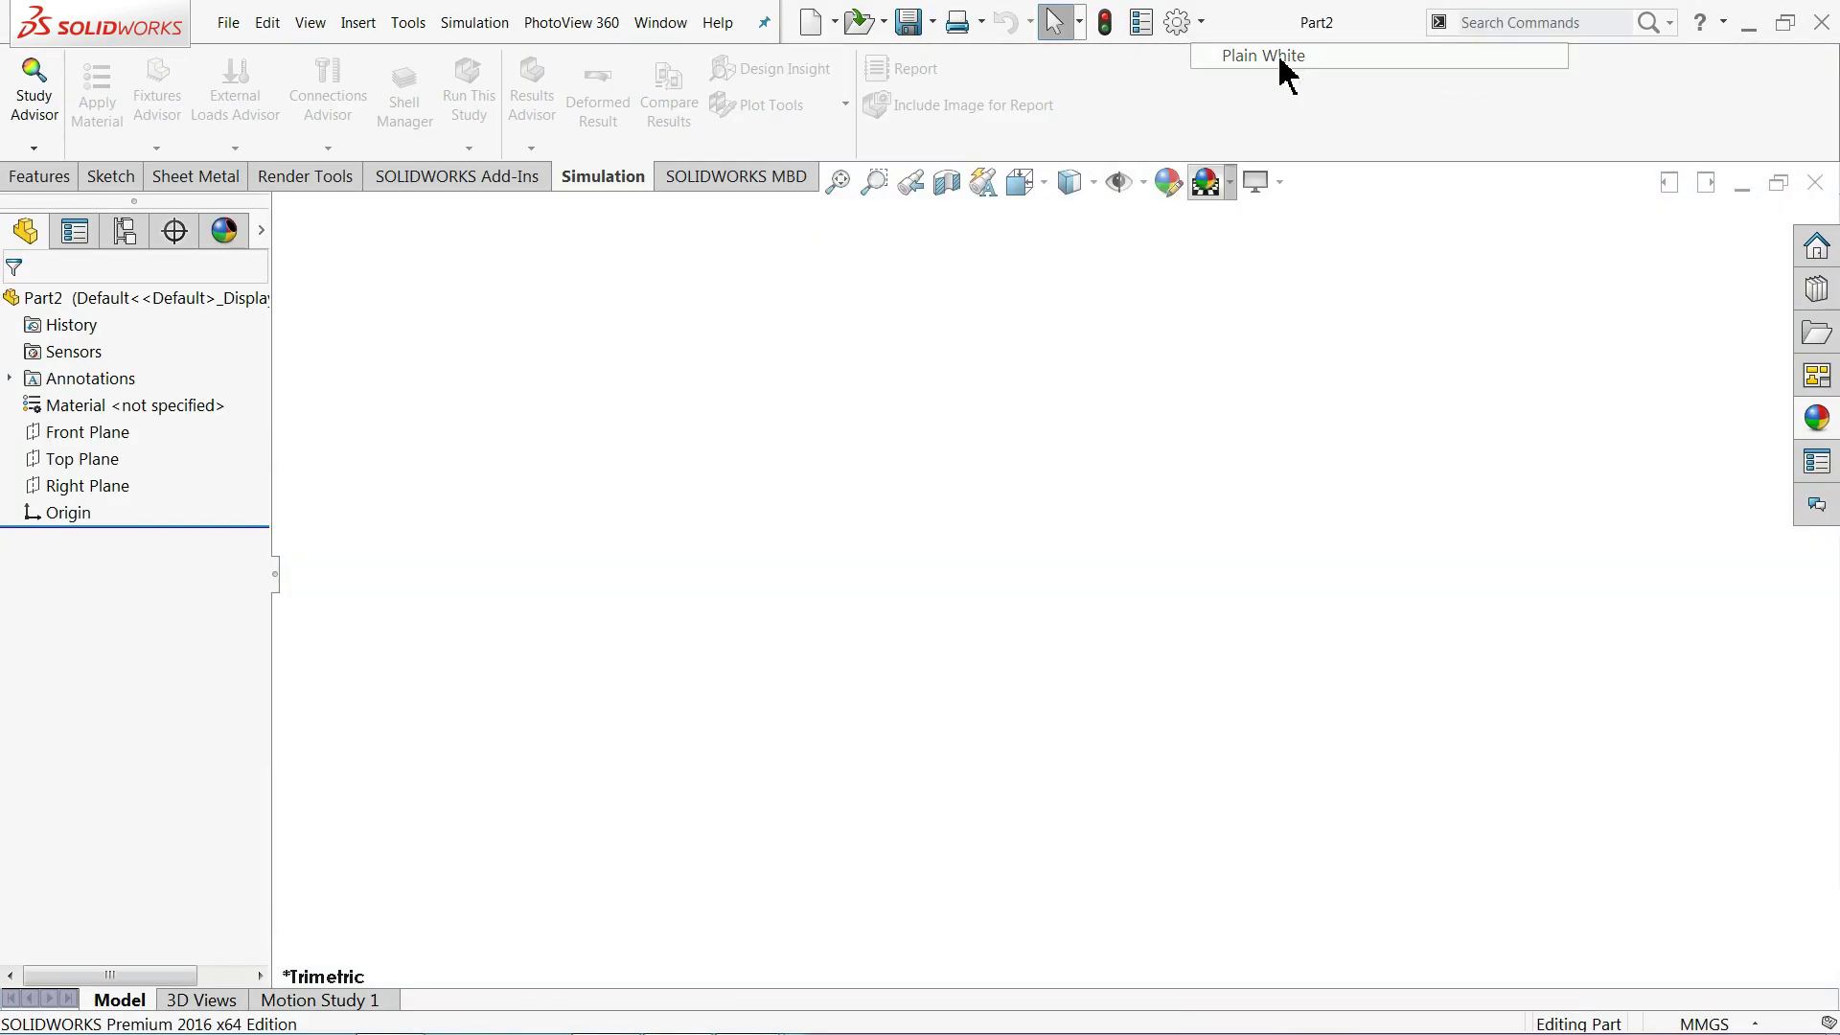
click(1177, 24)
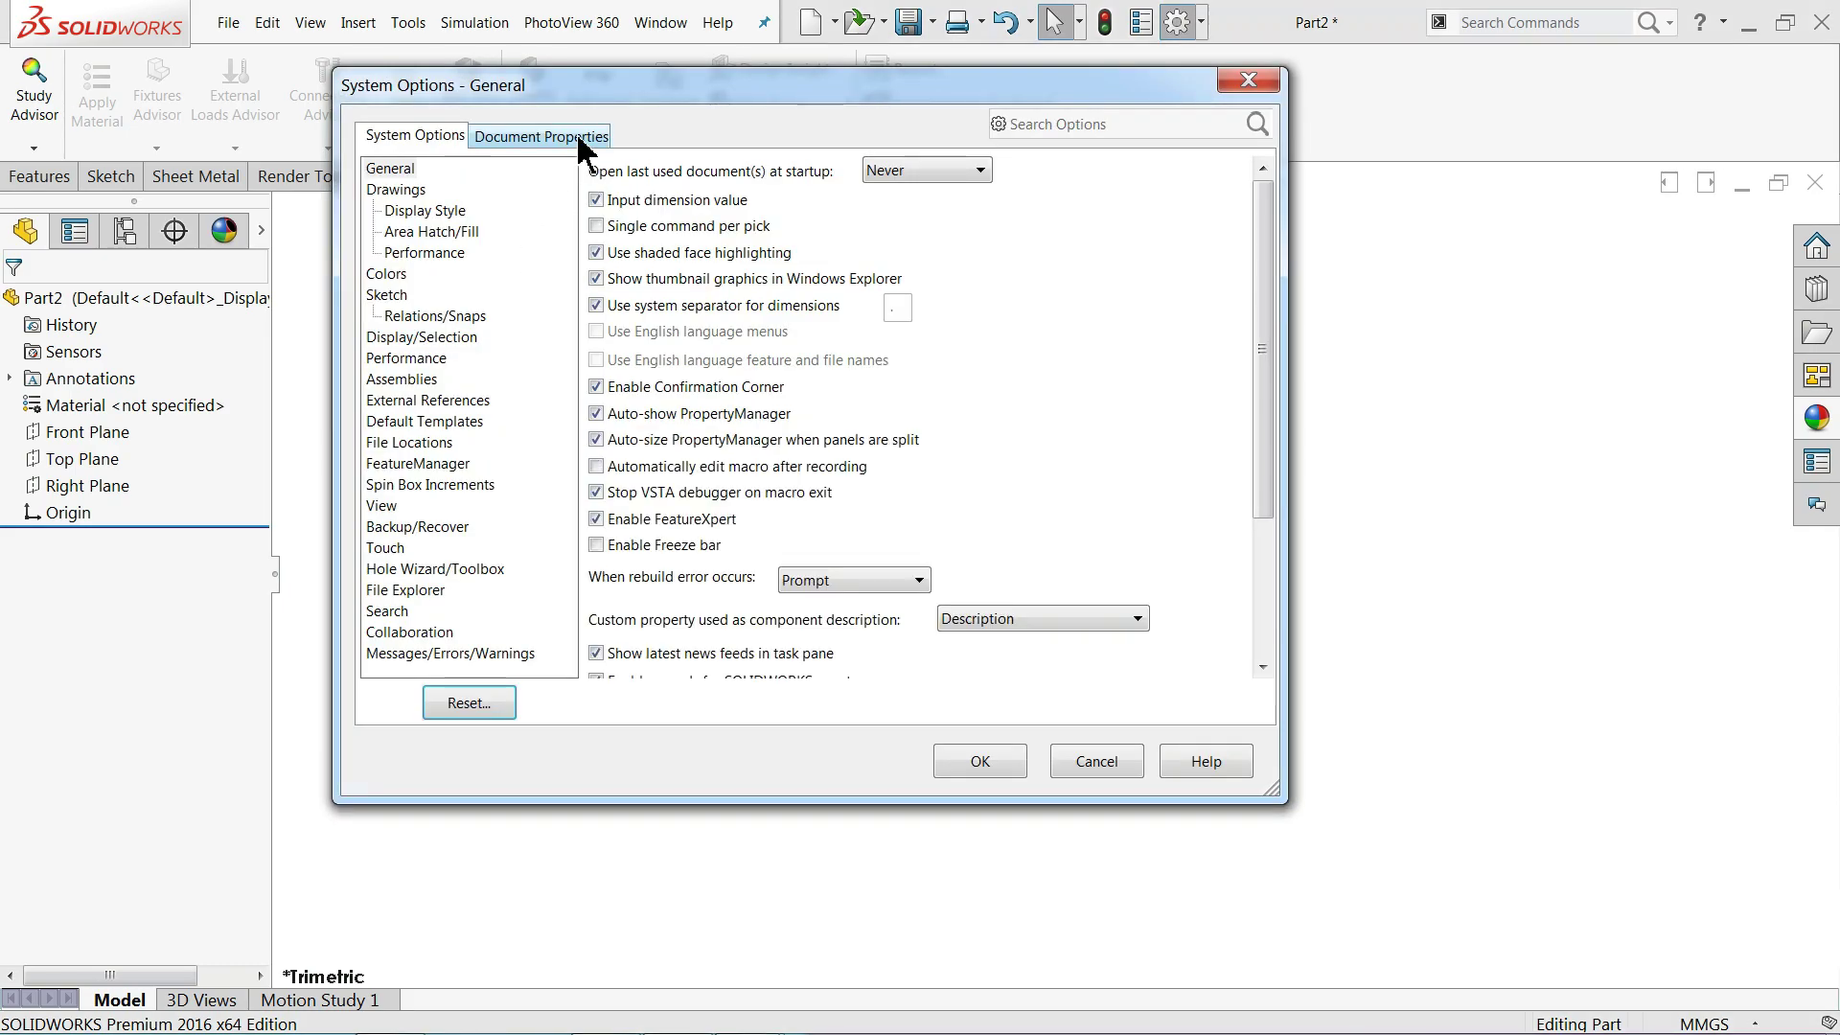
click(584, 137)
click(410, 400)
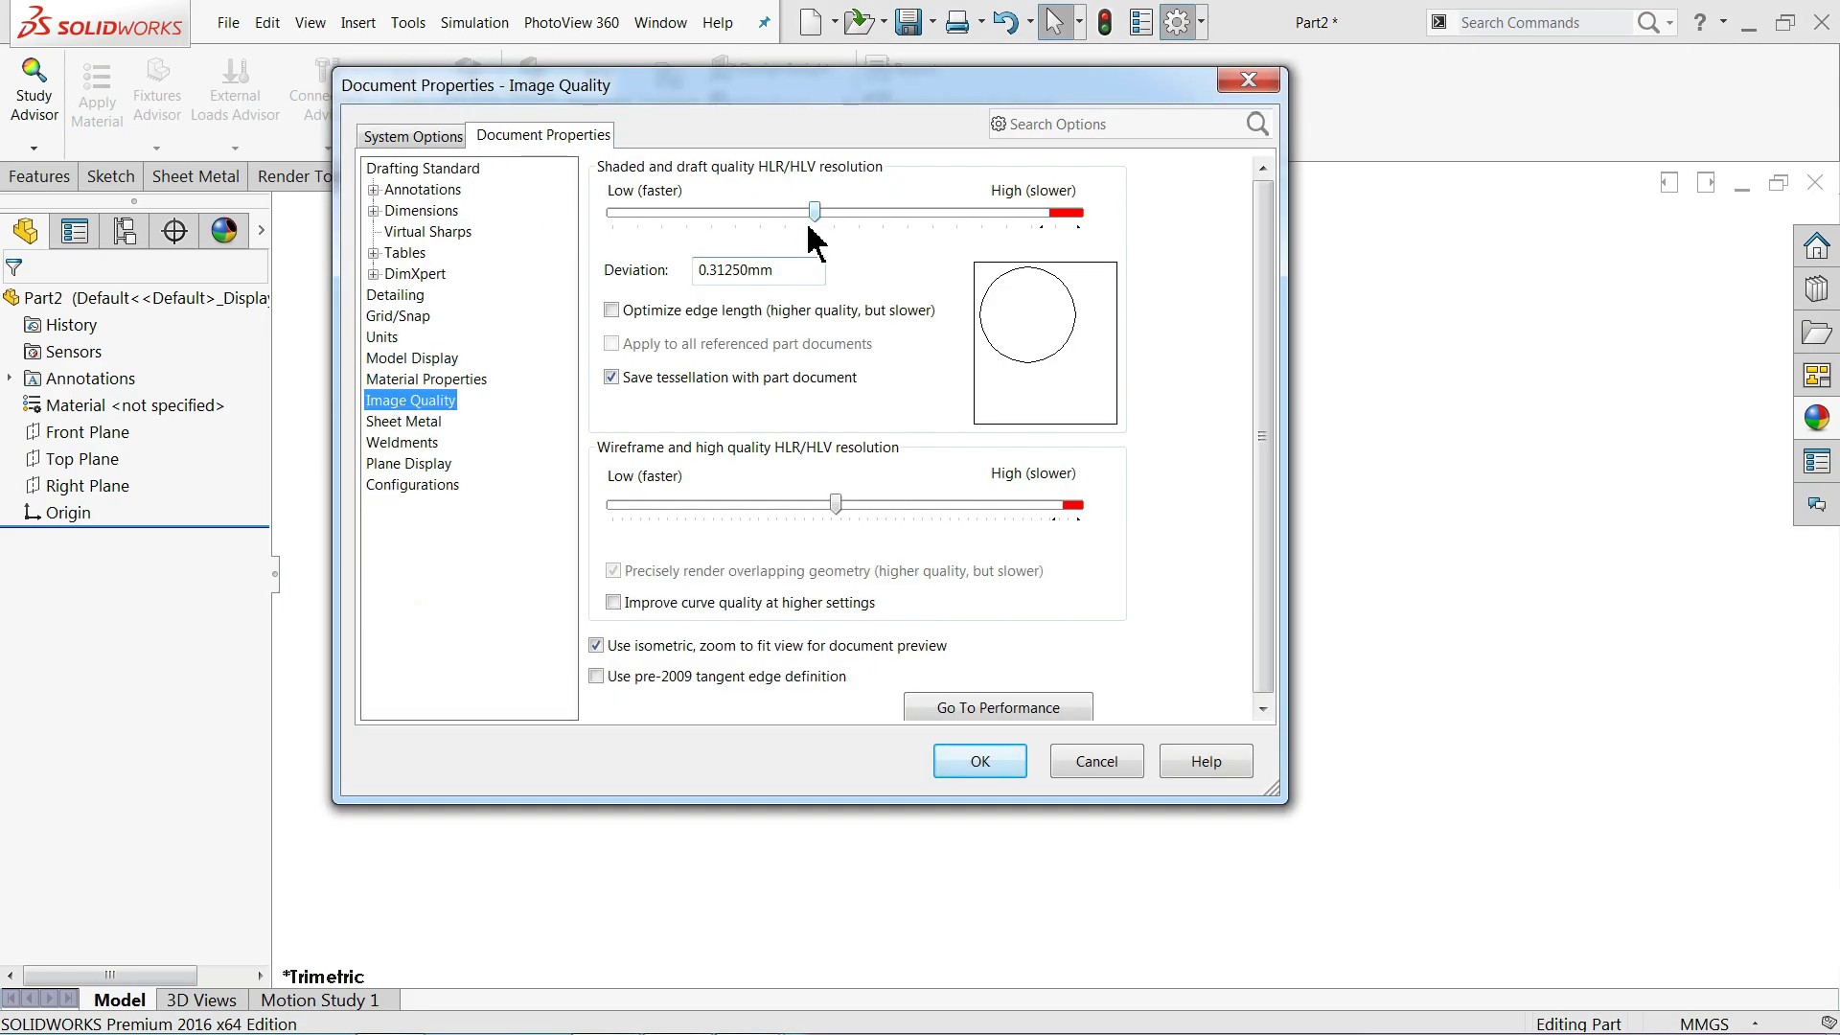
mouse_move(815, 212)
mouse_down()
mouse_move(1030, 240)
mouse_move(1078, 212)
mouse_up()
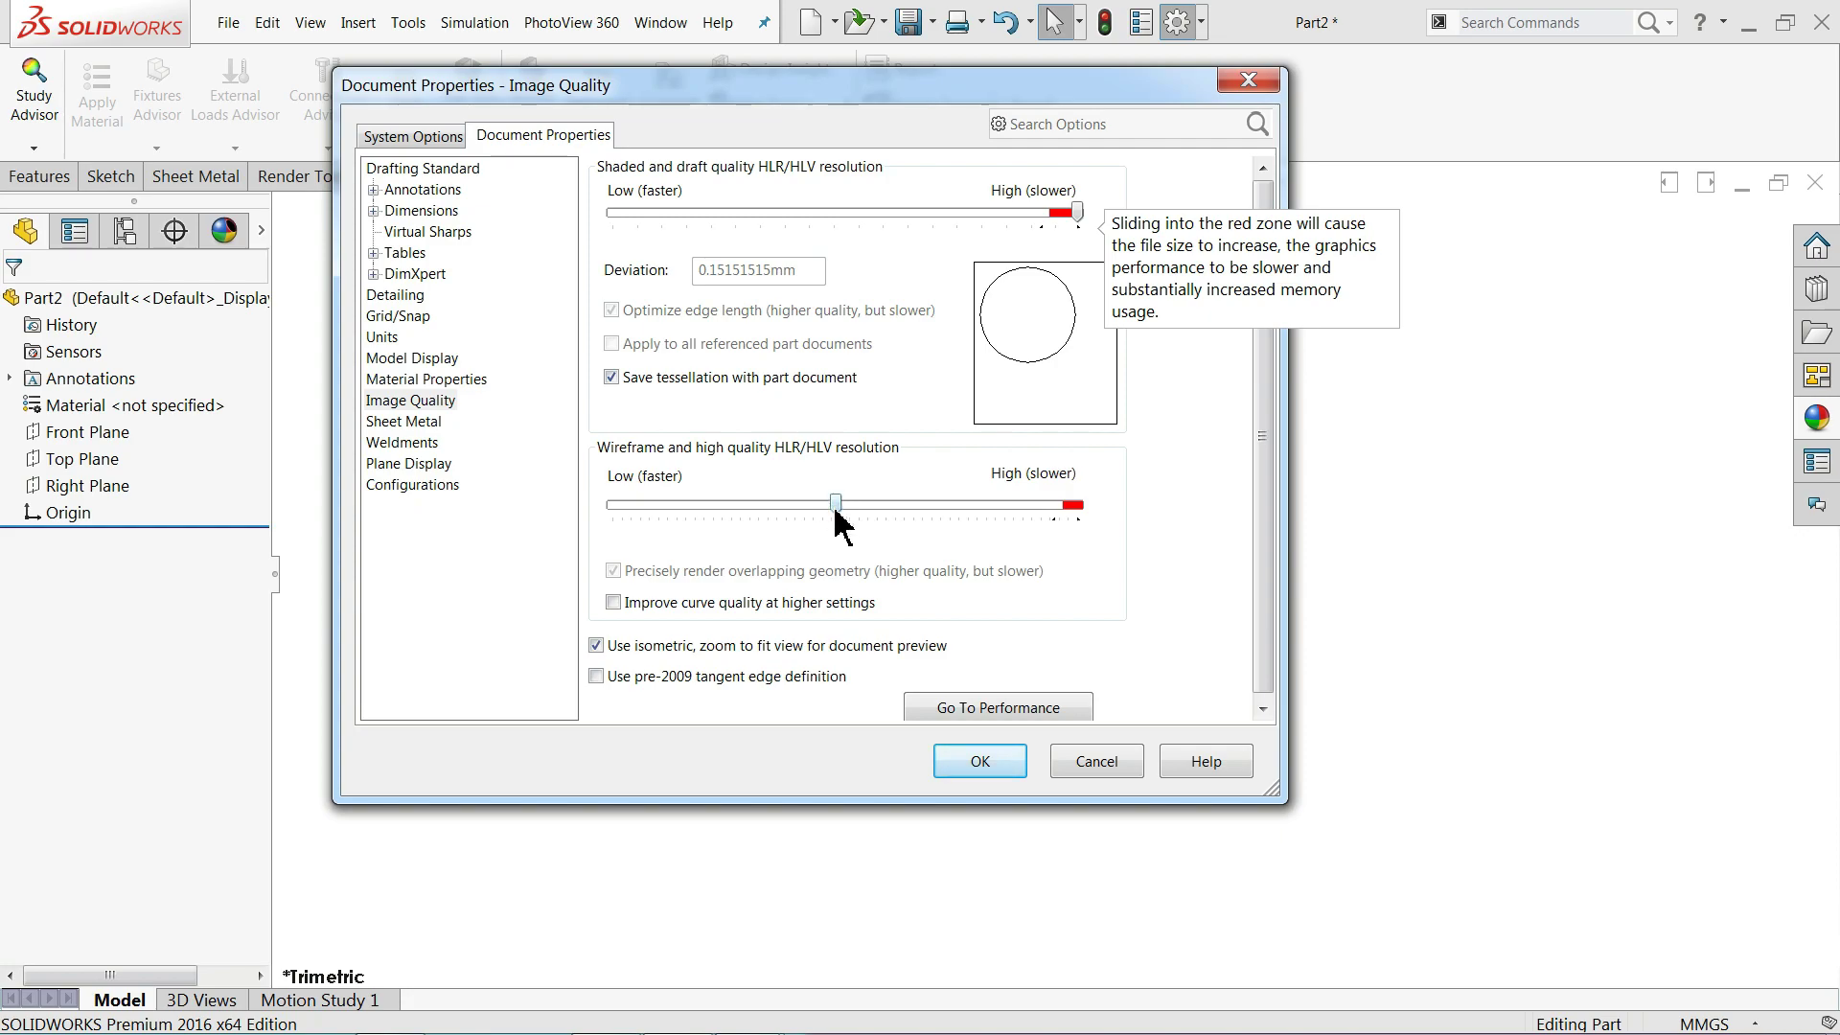
drag(836, 508, 1083, 523)
click(980, 761)
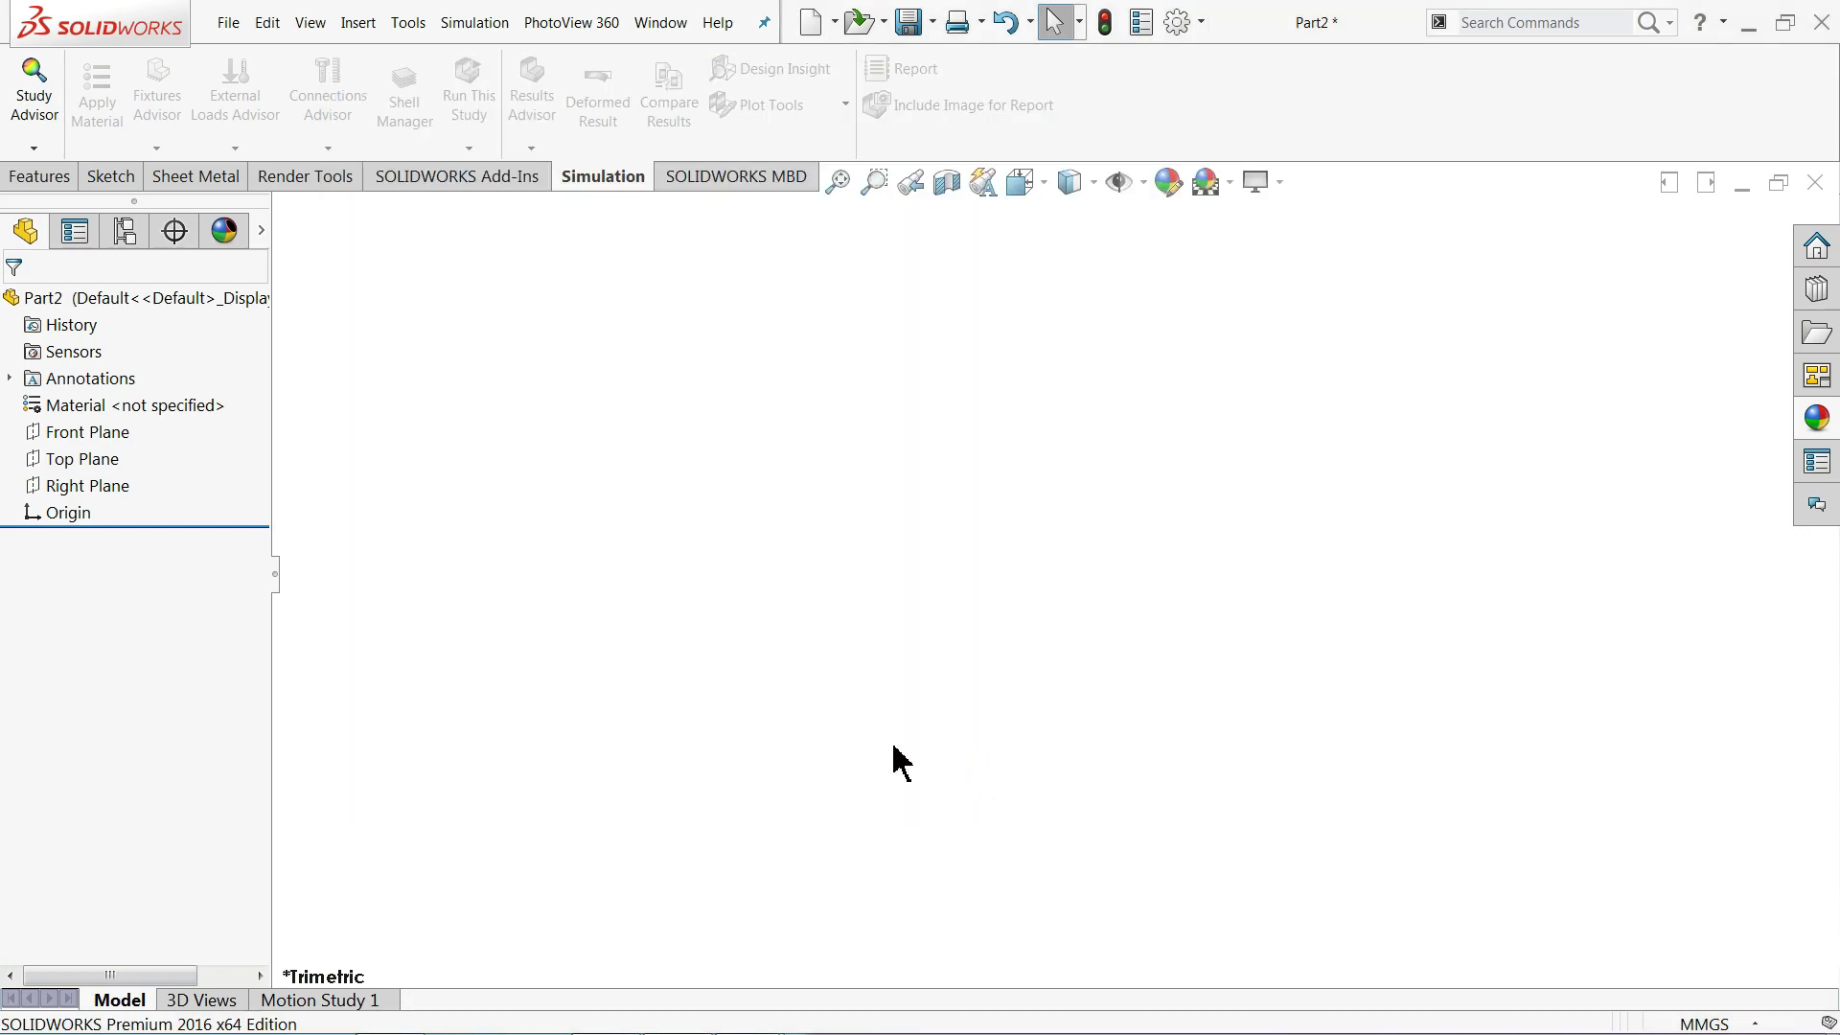
- Start a sketch on the Front Plane and bring the Phase 1 drawing back up
click(106, 433)
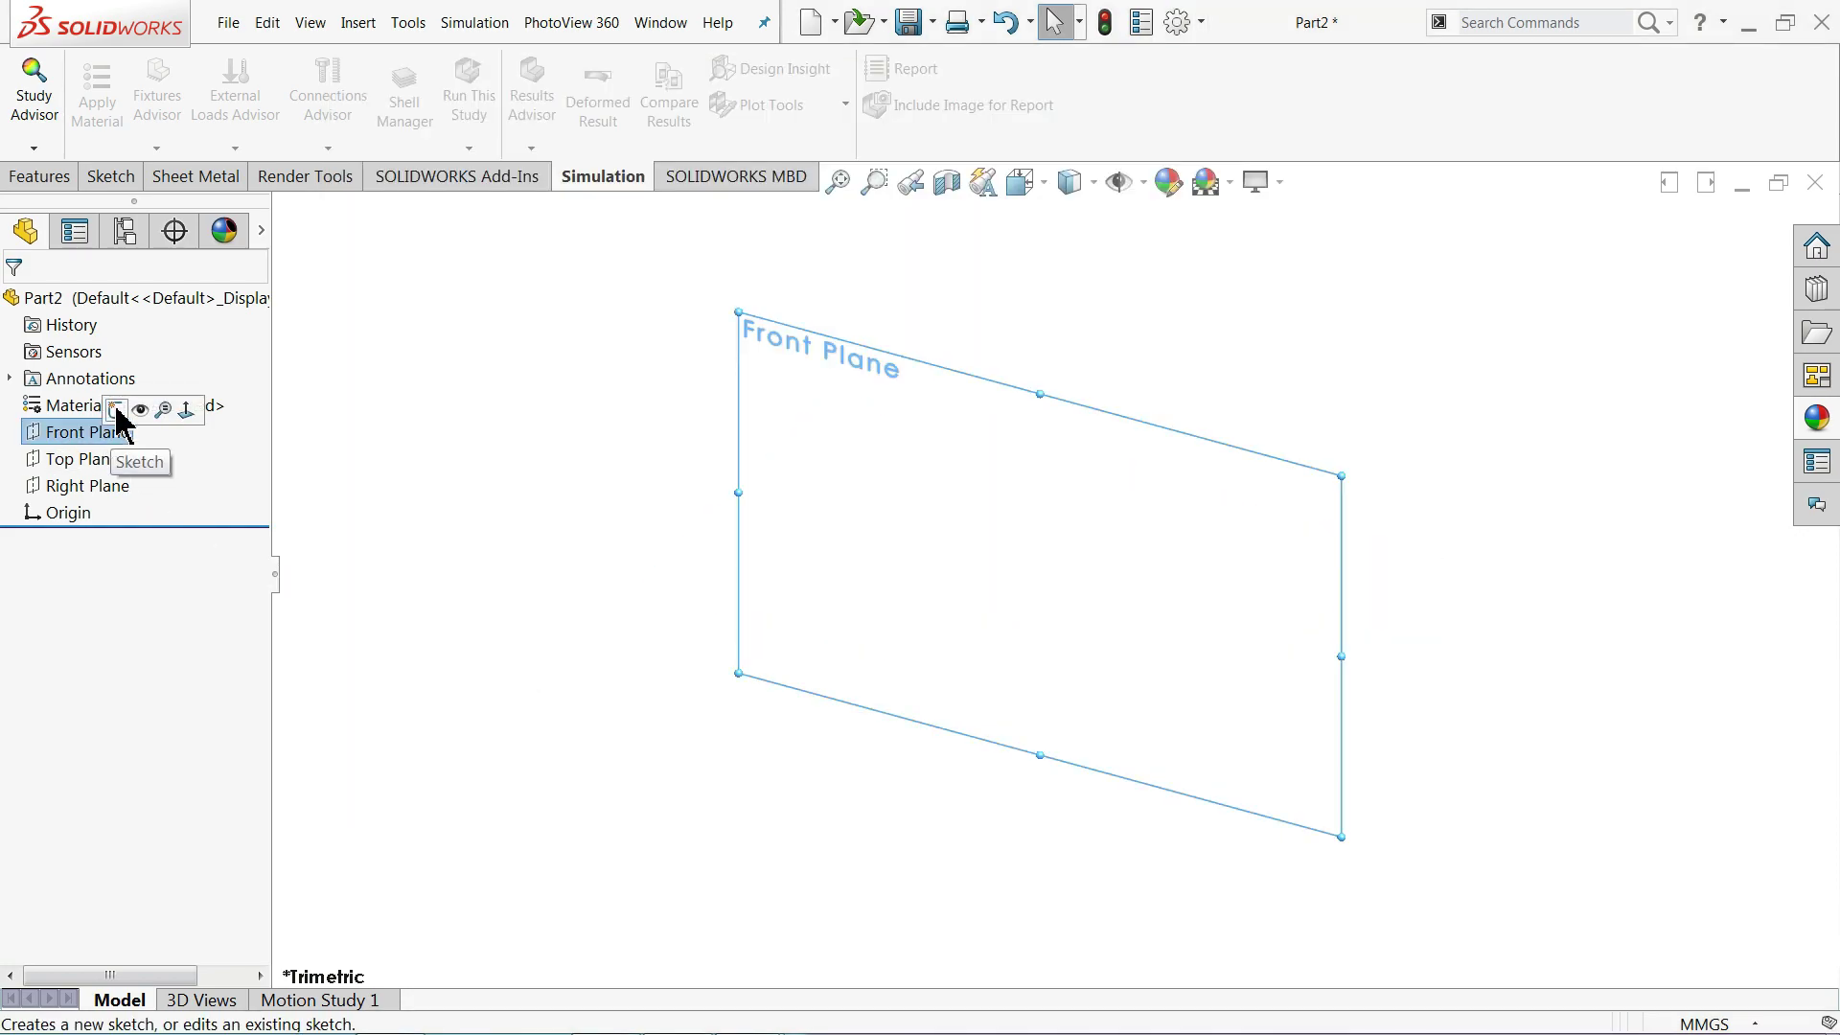
click(122, 407)
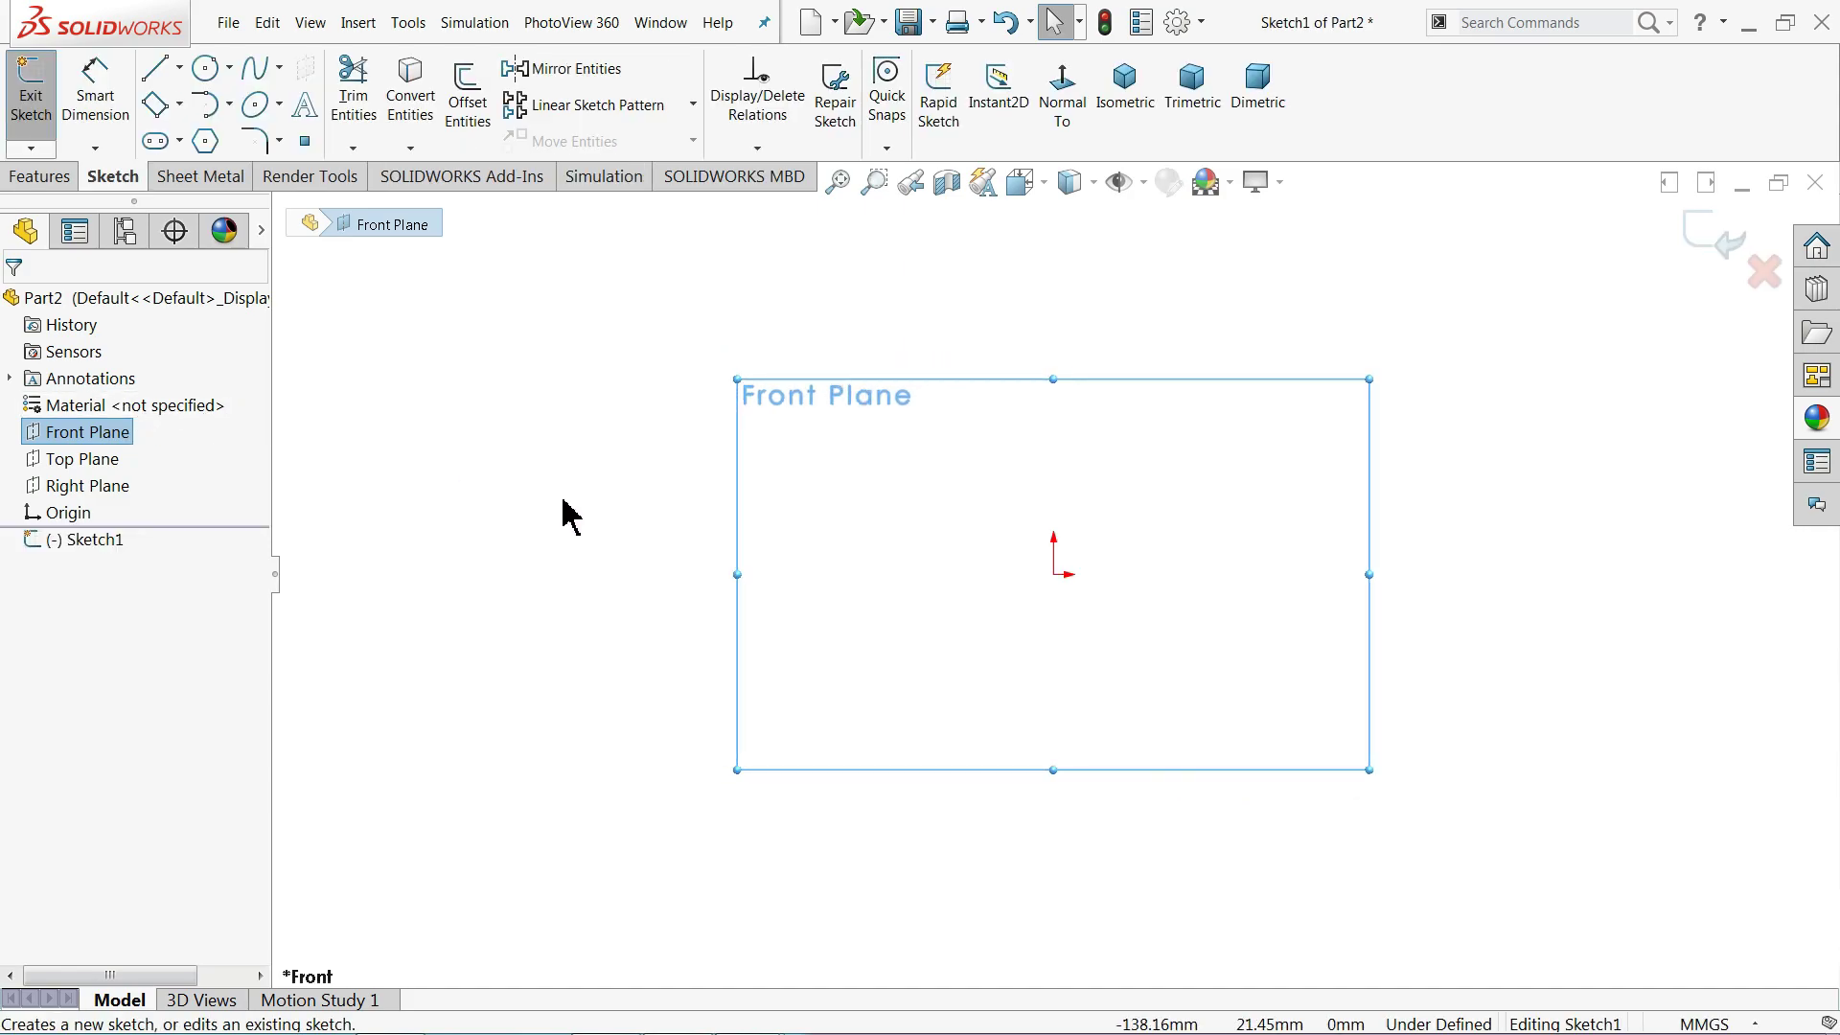
click(739, 1026)
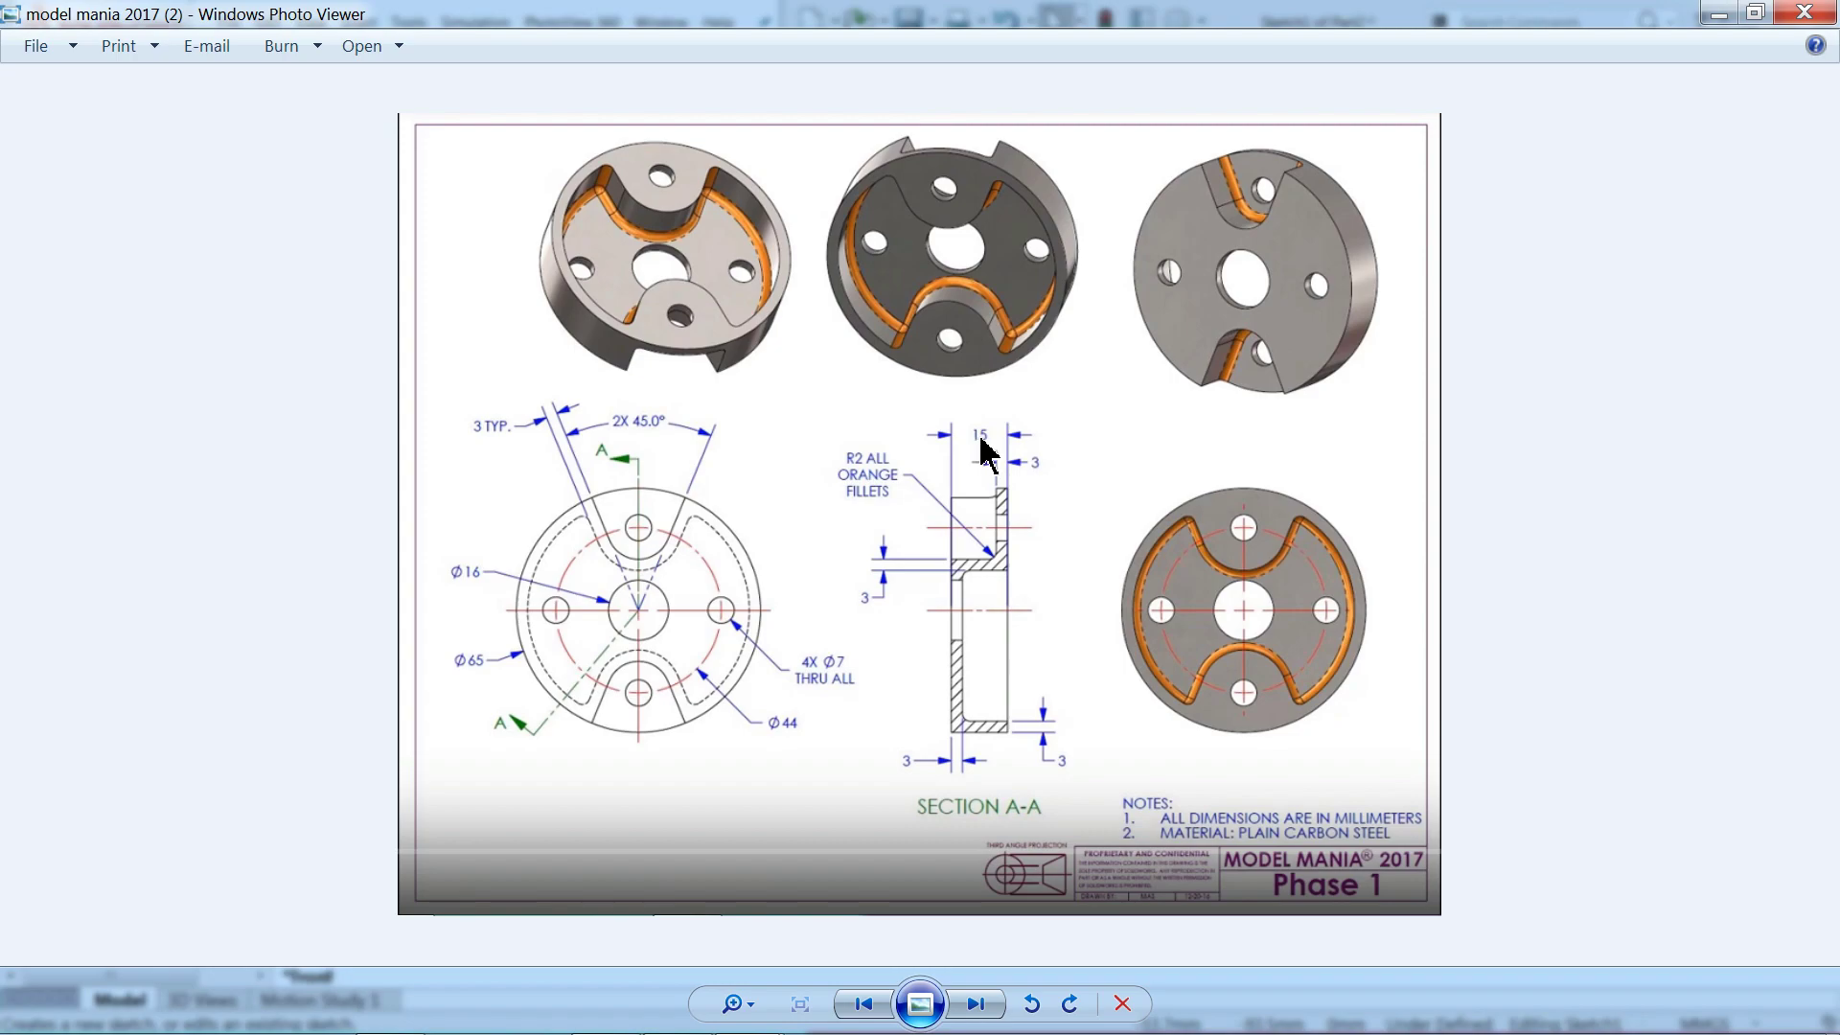
- Draw a Ø65 circle centred on the sketch origin
click(1718, 16)
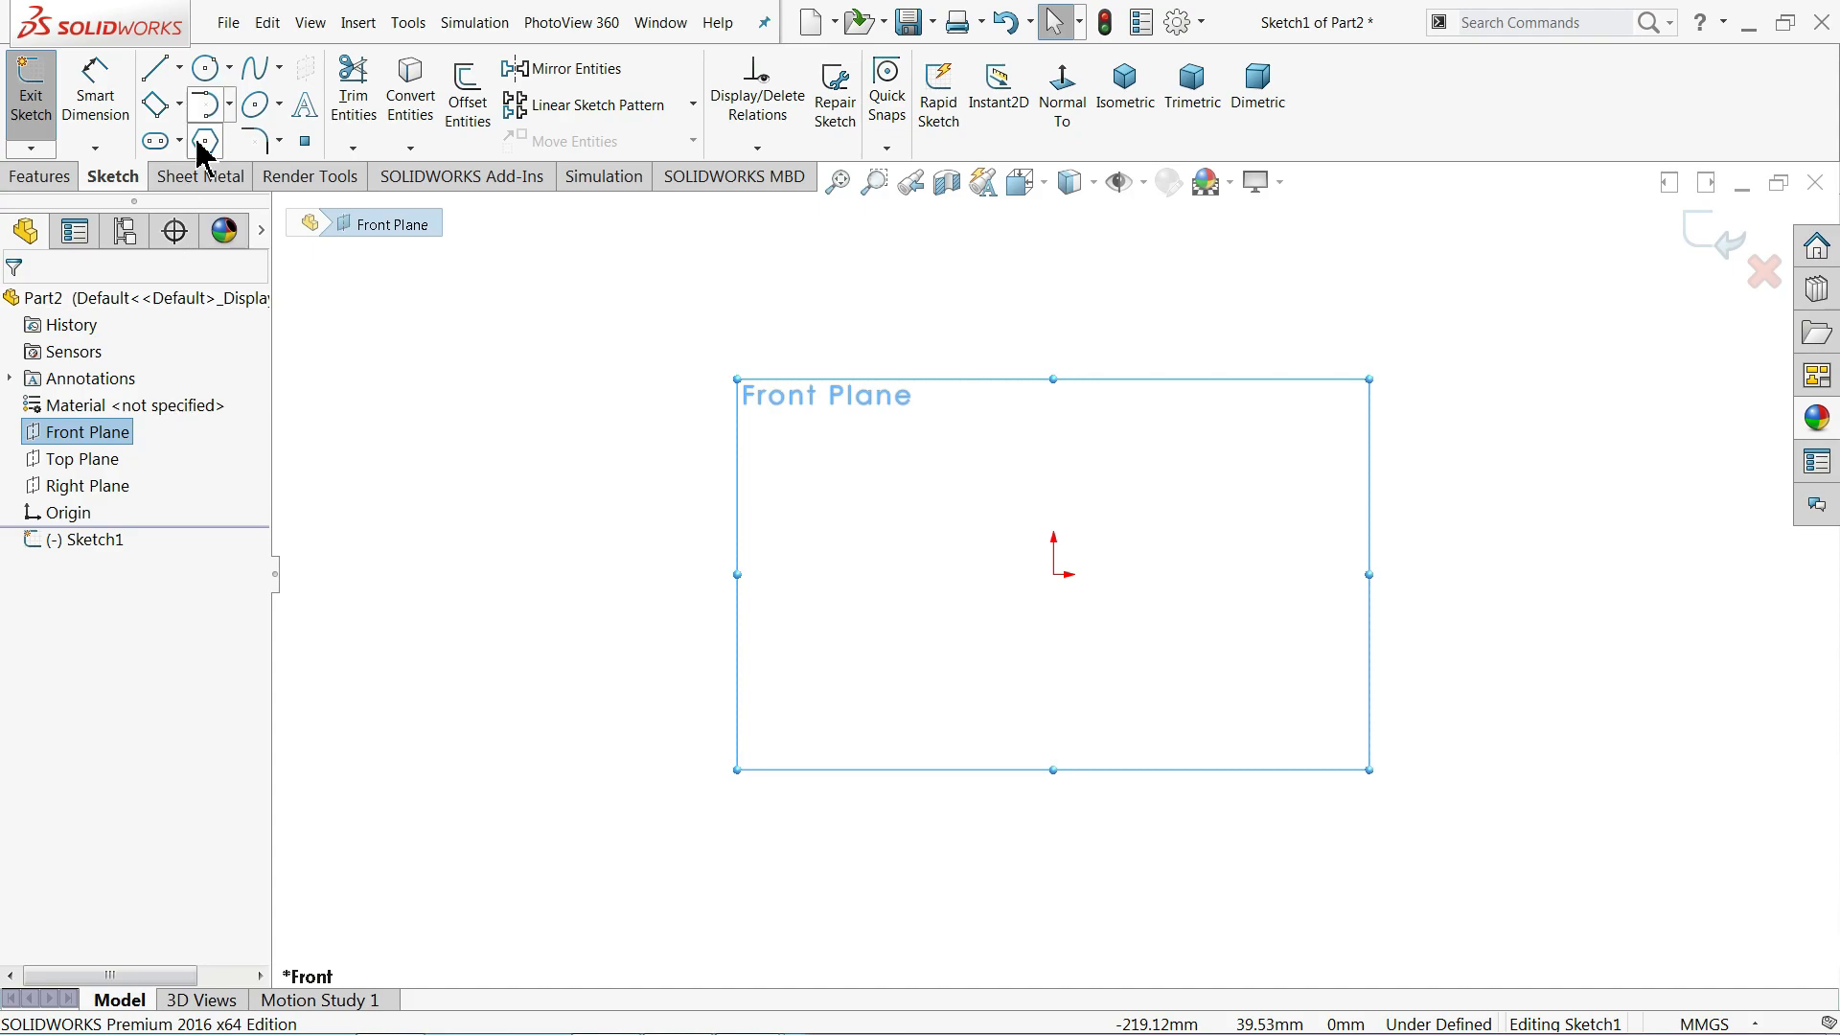
click(205, 68)
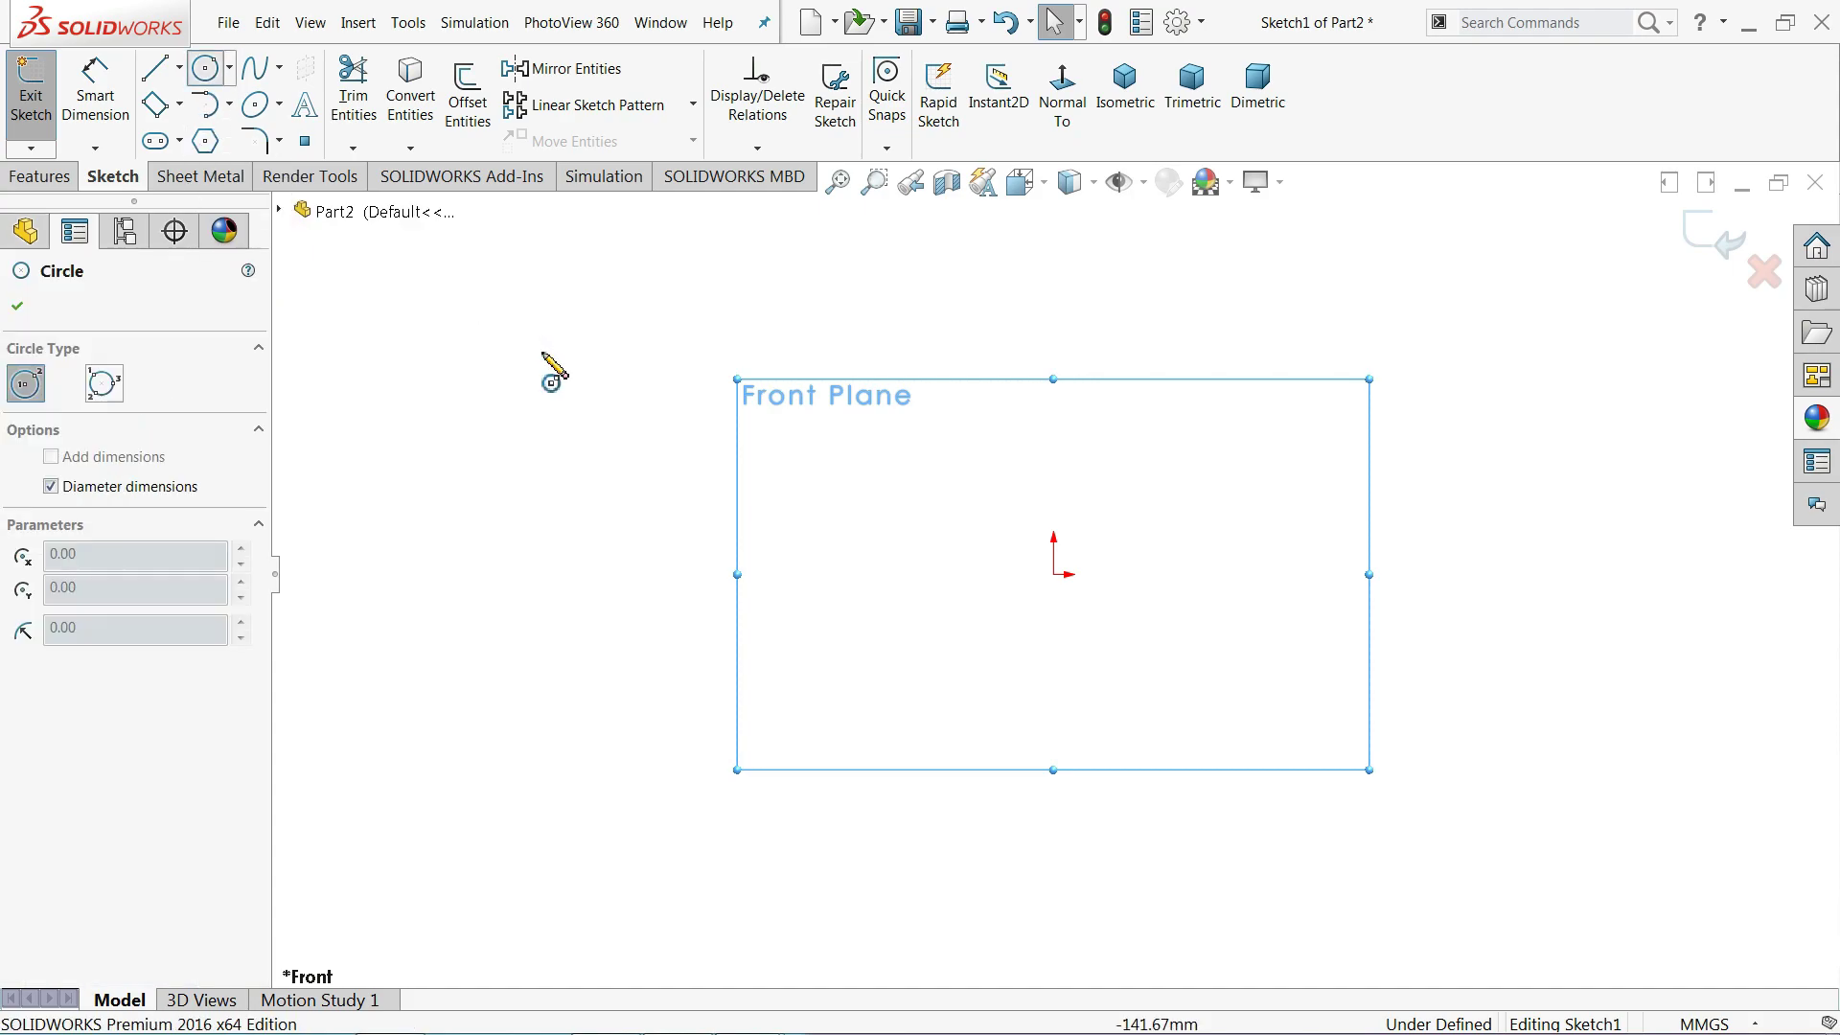
click(1054, 575)
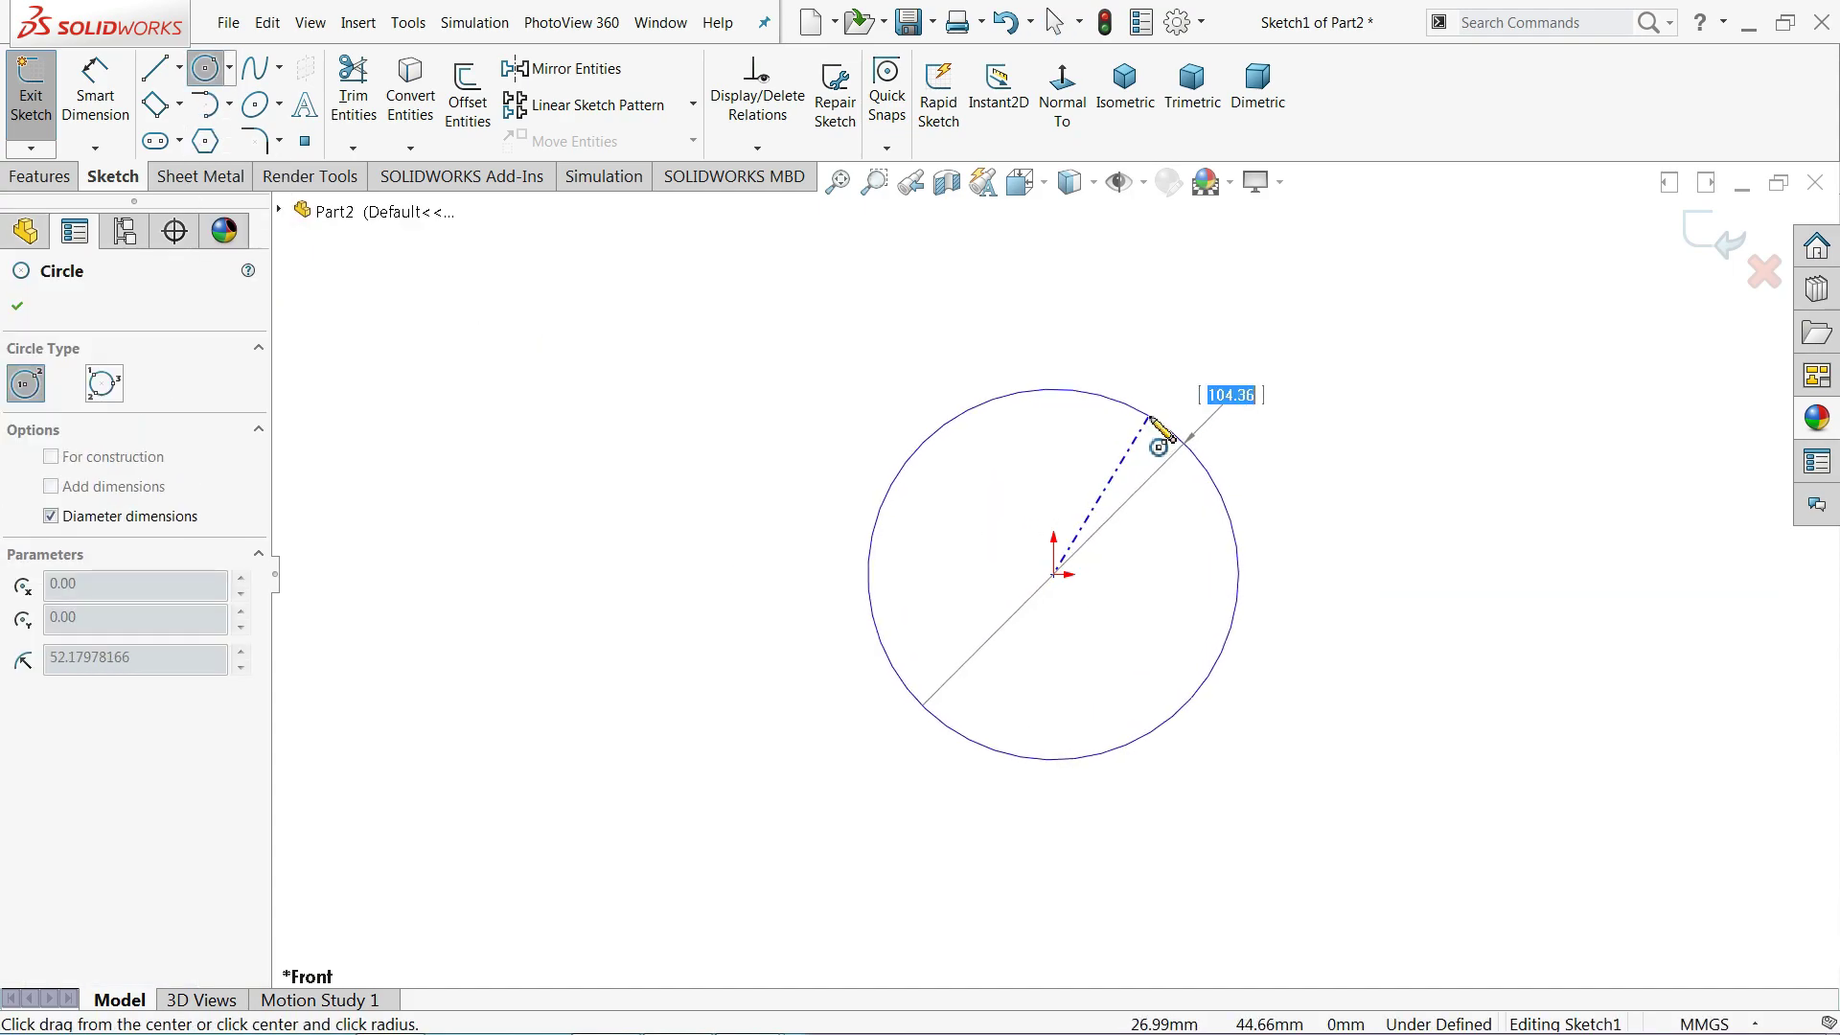
text(65)
key(Return)
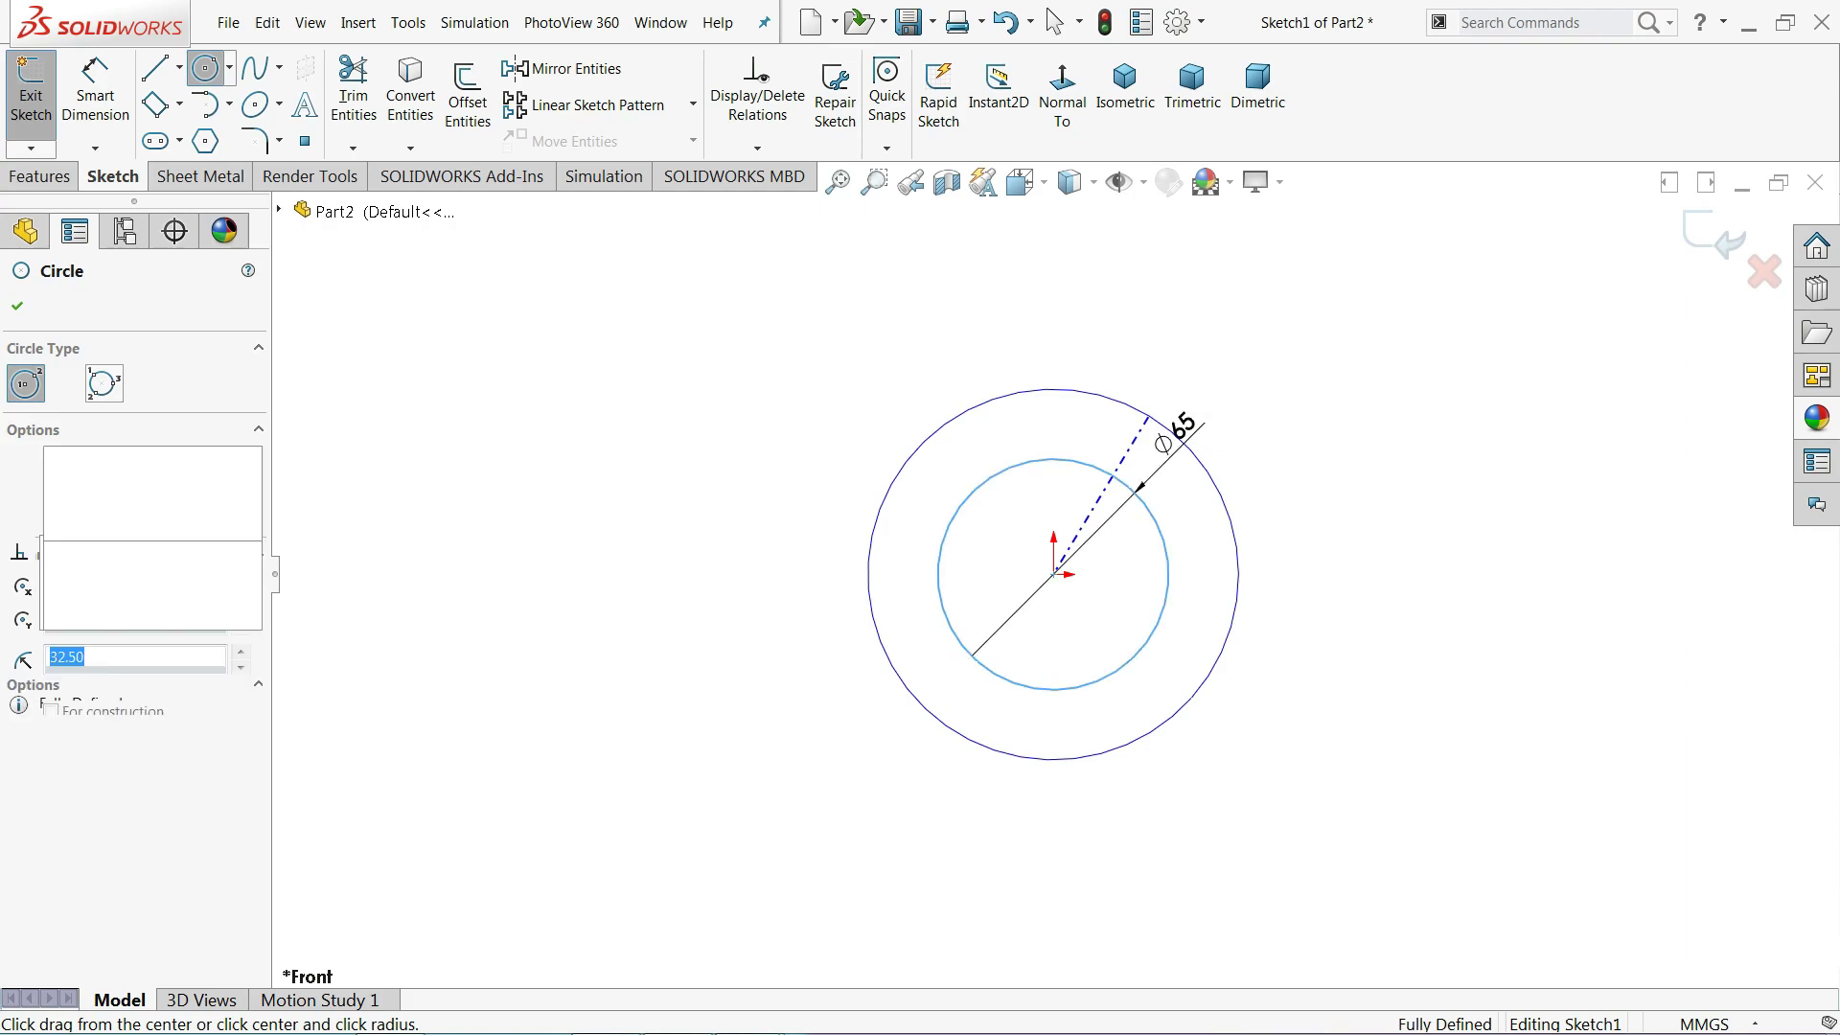
scroll(1073, 604, down, 3)
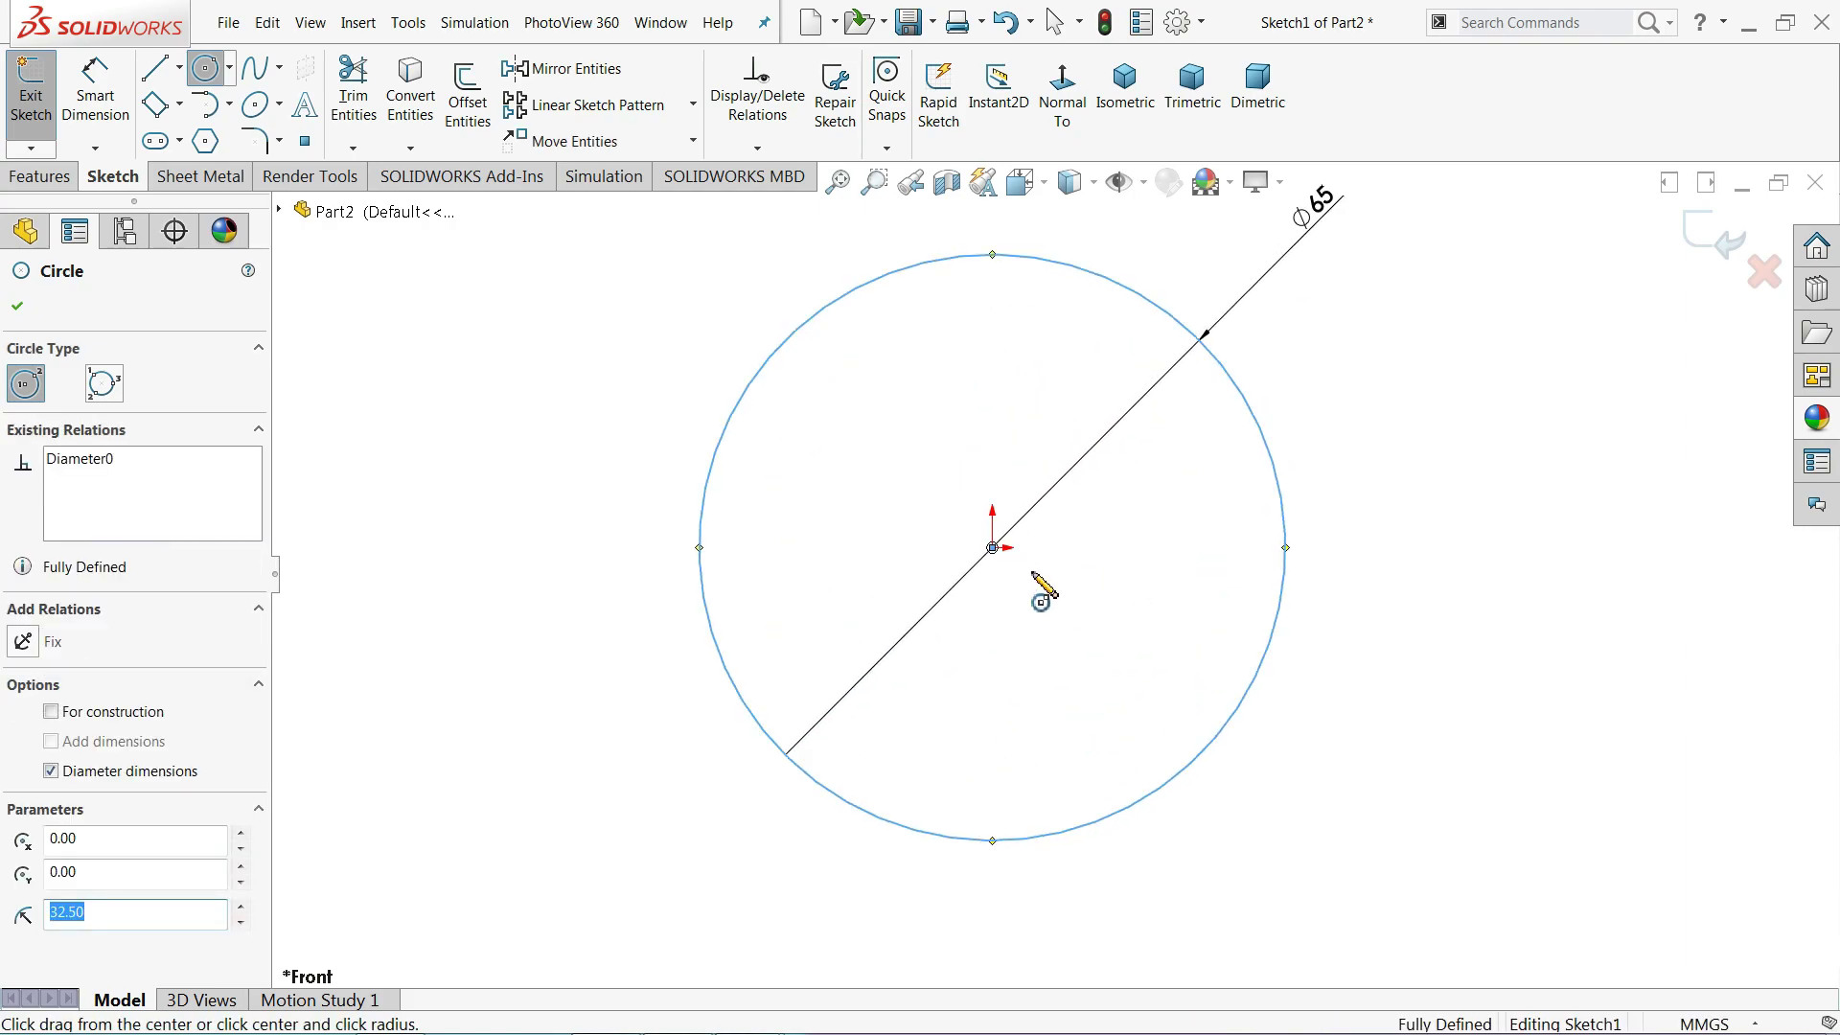
- Add a concentric Ø16 circle at the origin and return to selection mode
click(993, 547)
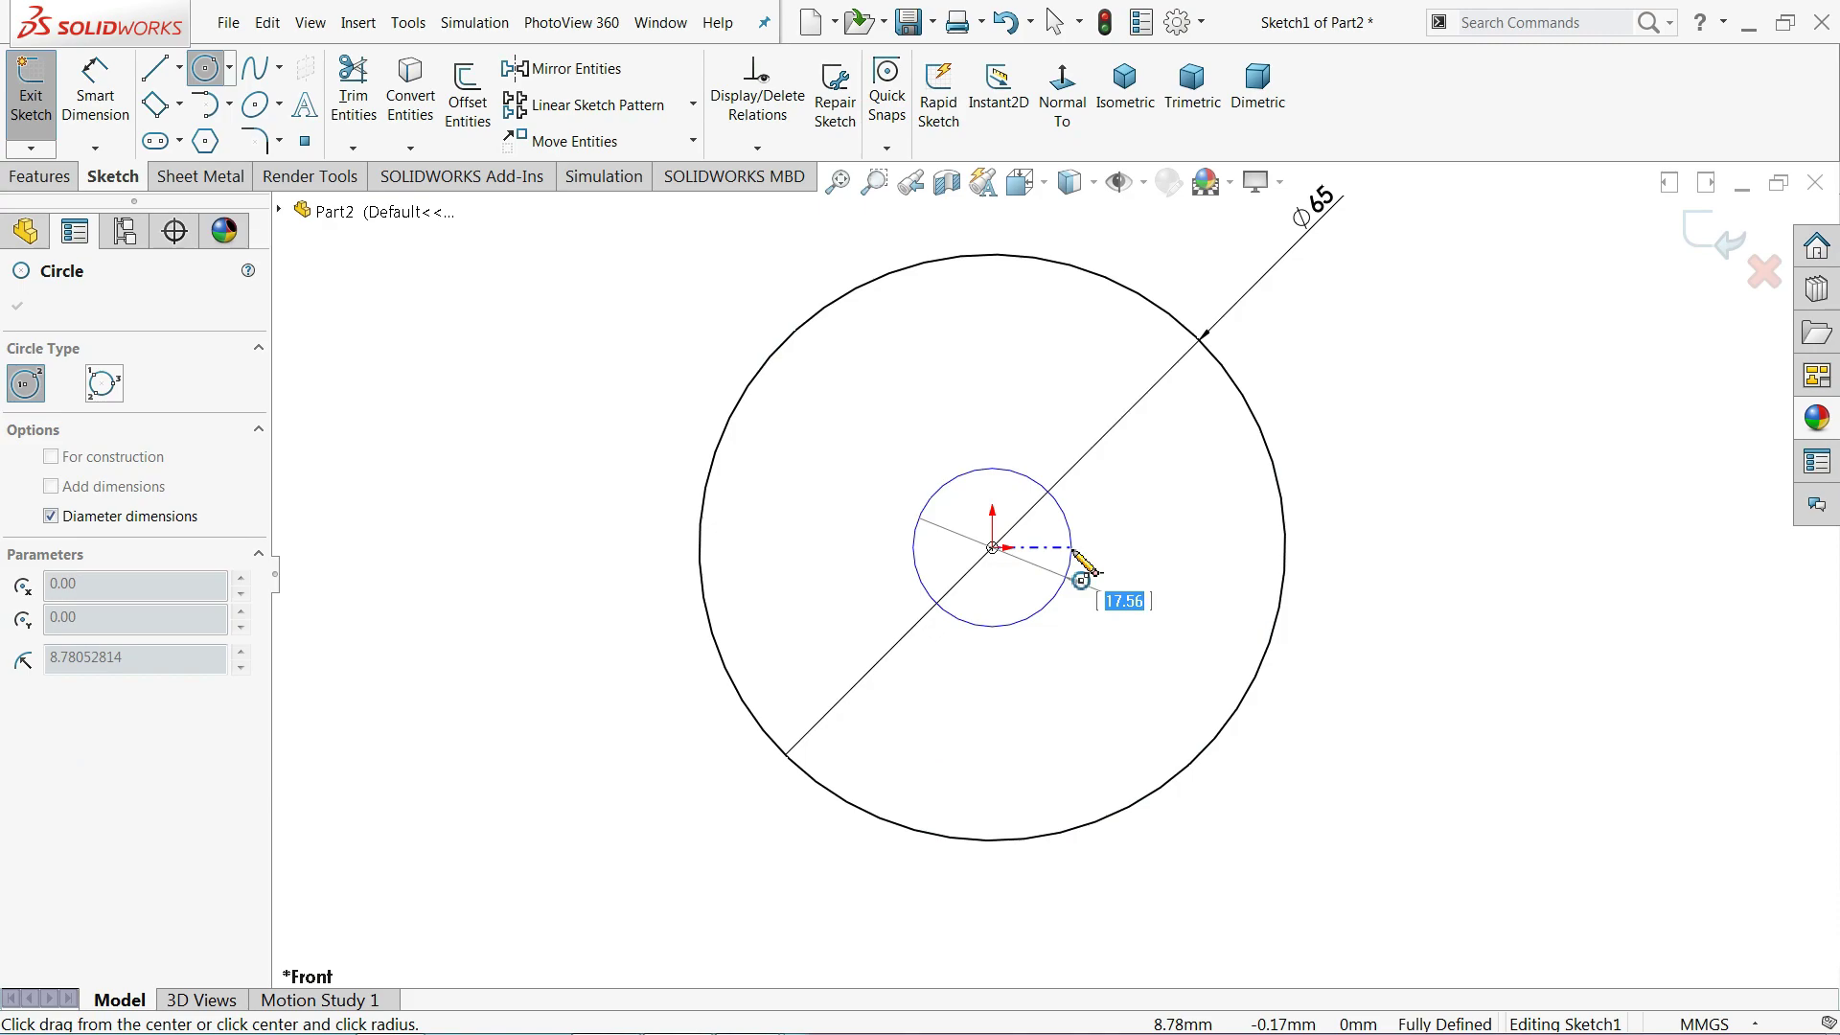
key(Return)
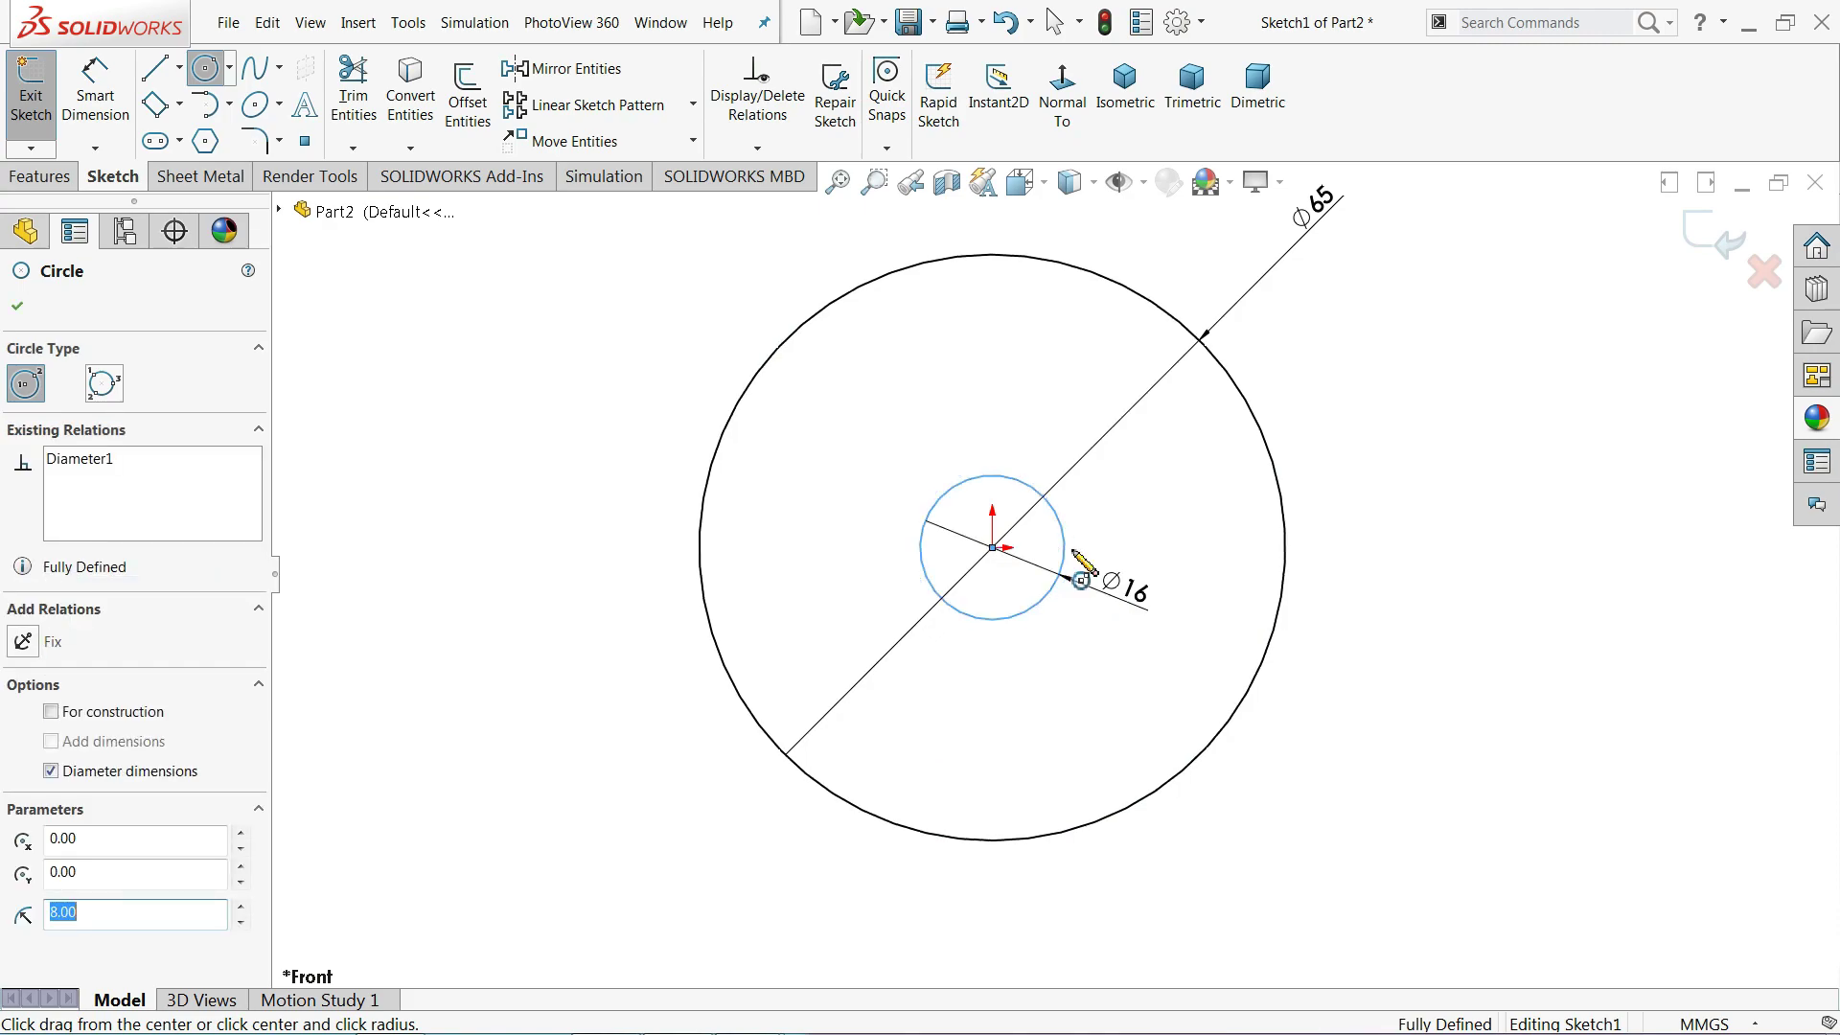
right_click(1314, 330)
click(1389, 320)
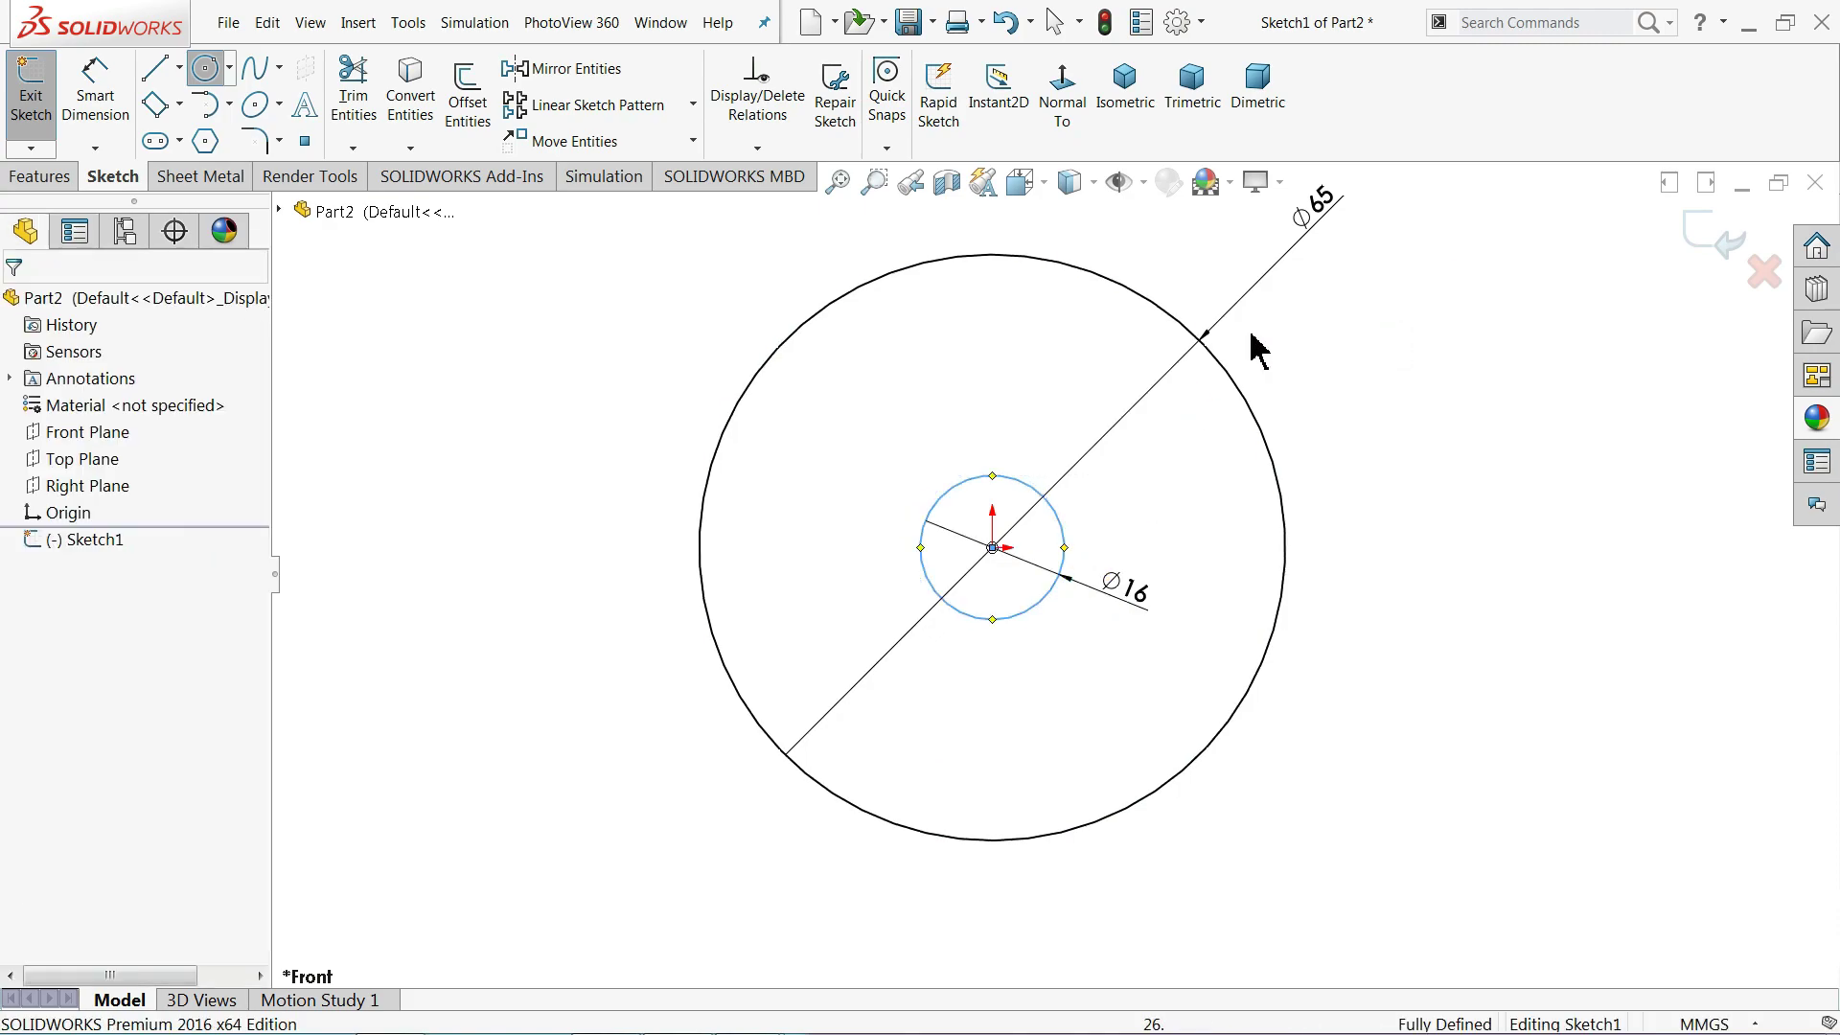
- Extrude the two-circle sketch 15 mm into Boss-Extrude1, a Ø65 disc with a Ø16 bore
click(40, 176)
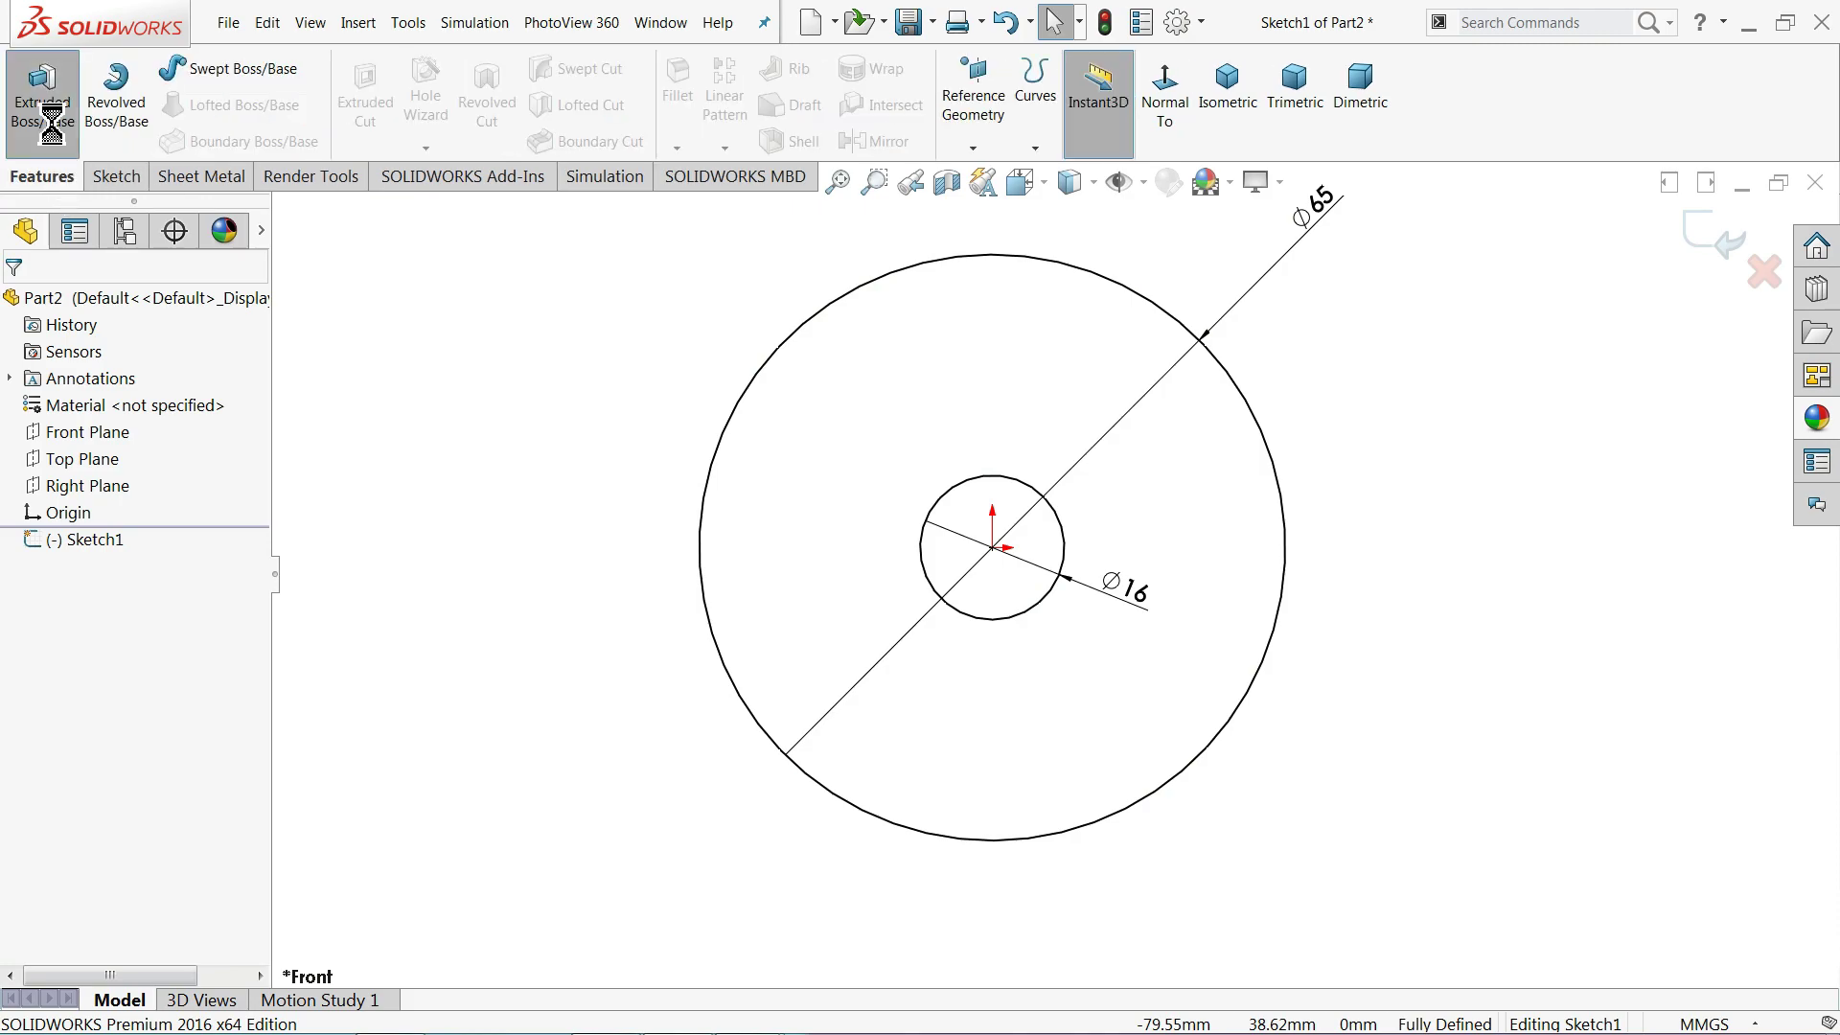
click(43, 108)
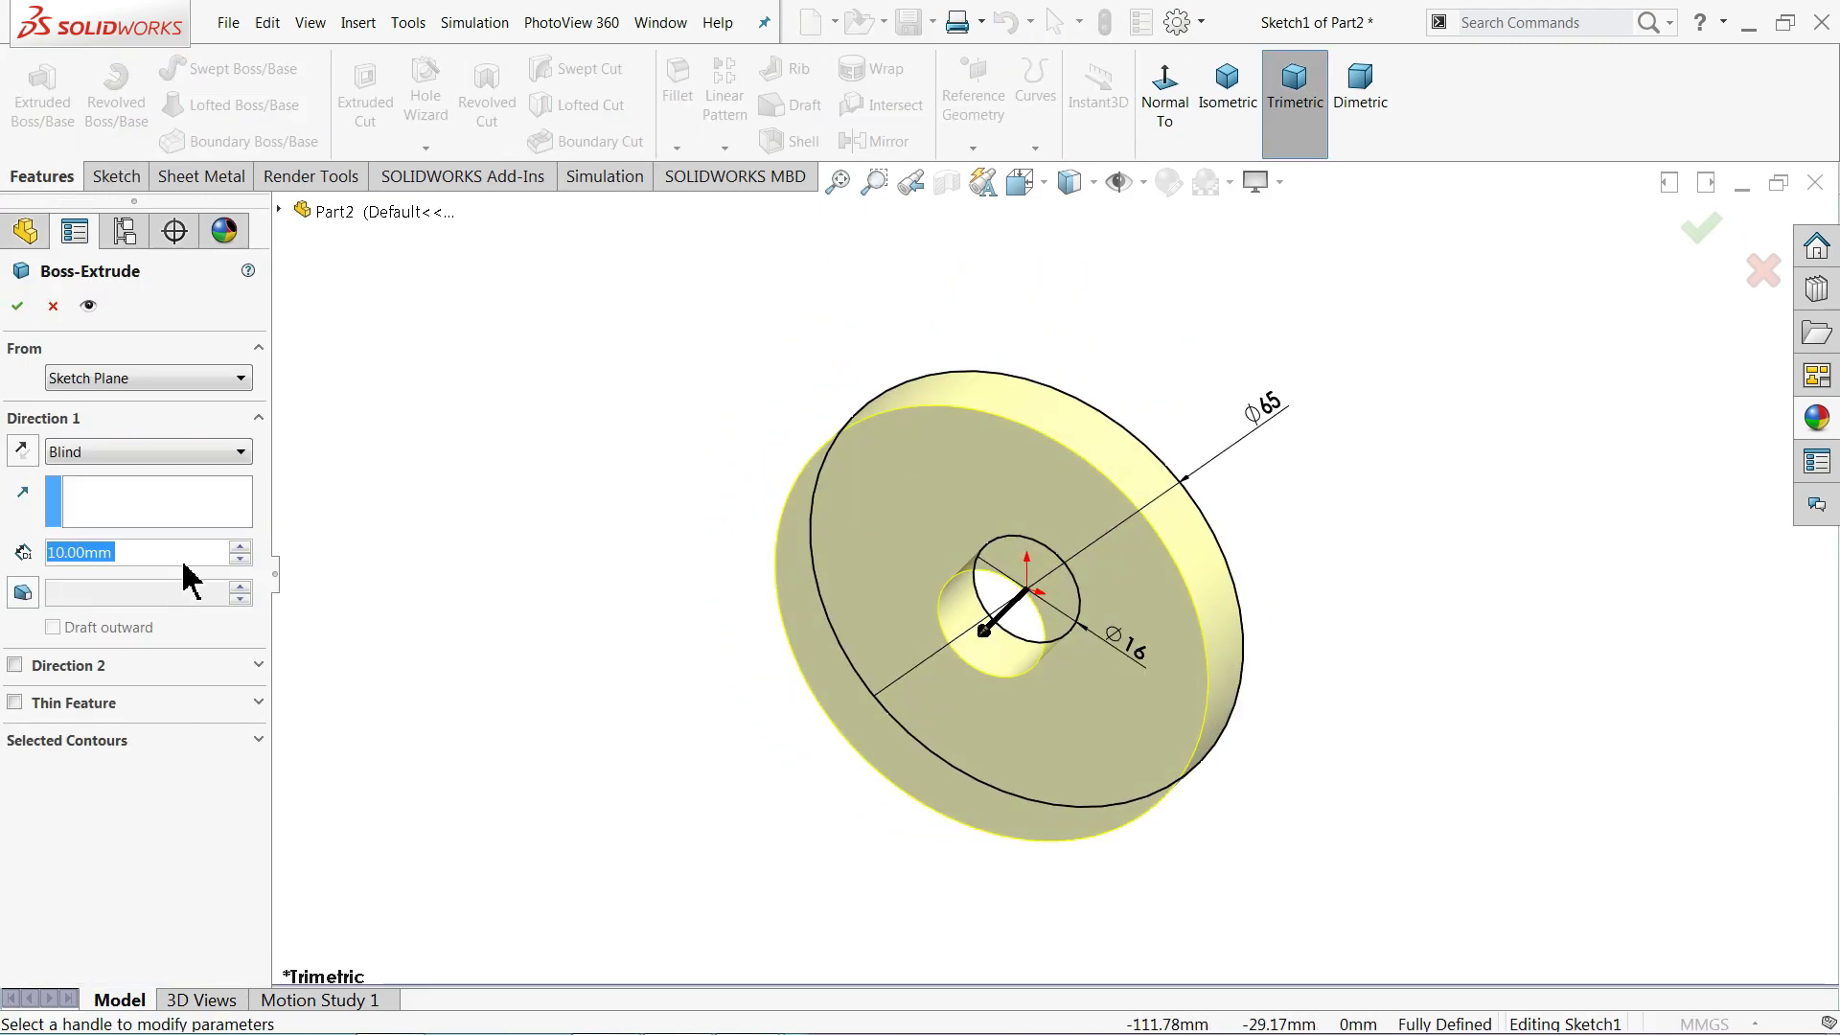
text(15)
key(Return)
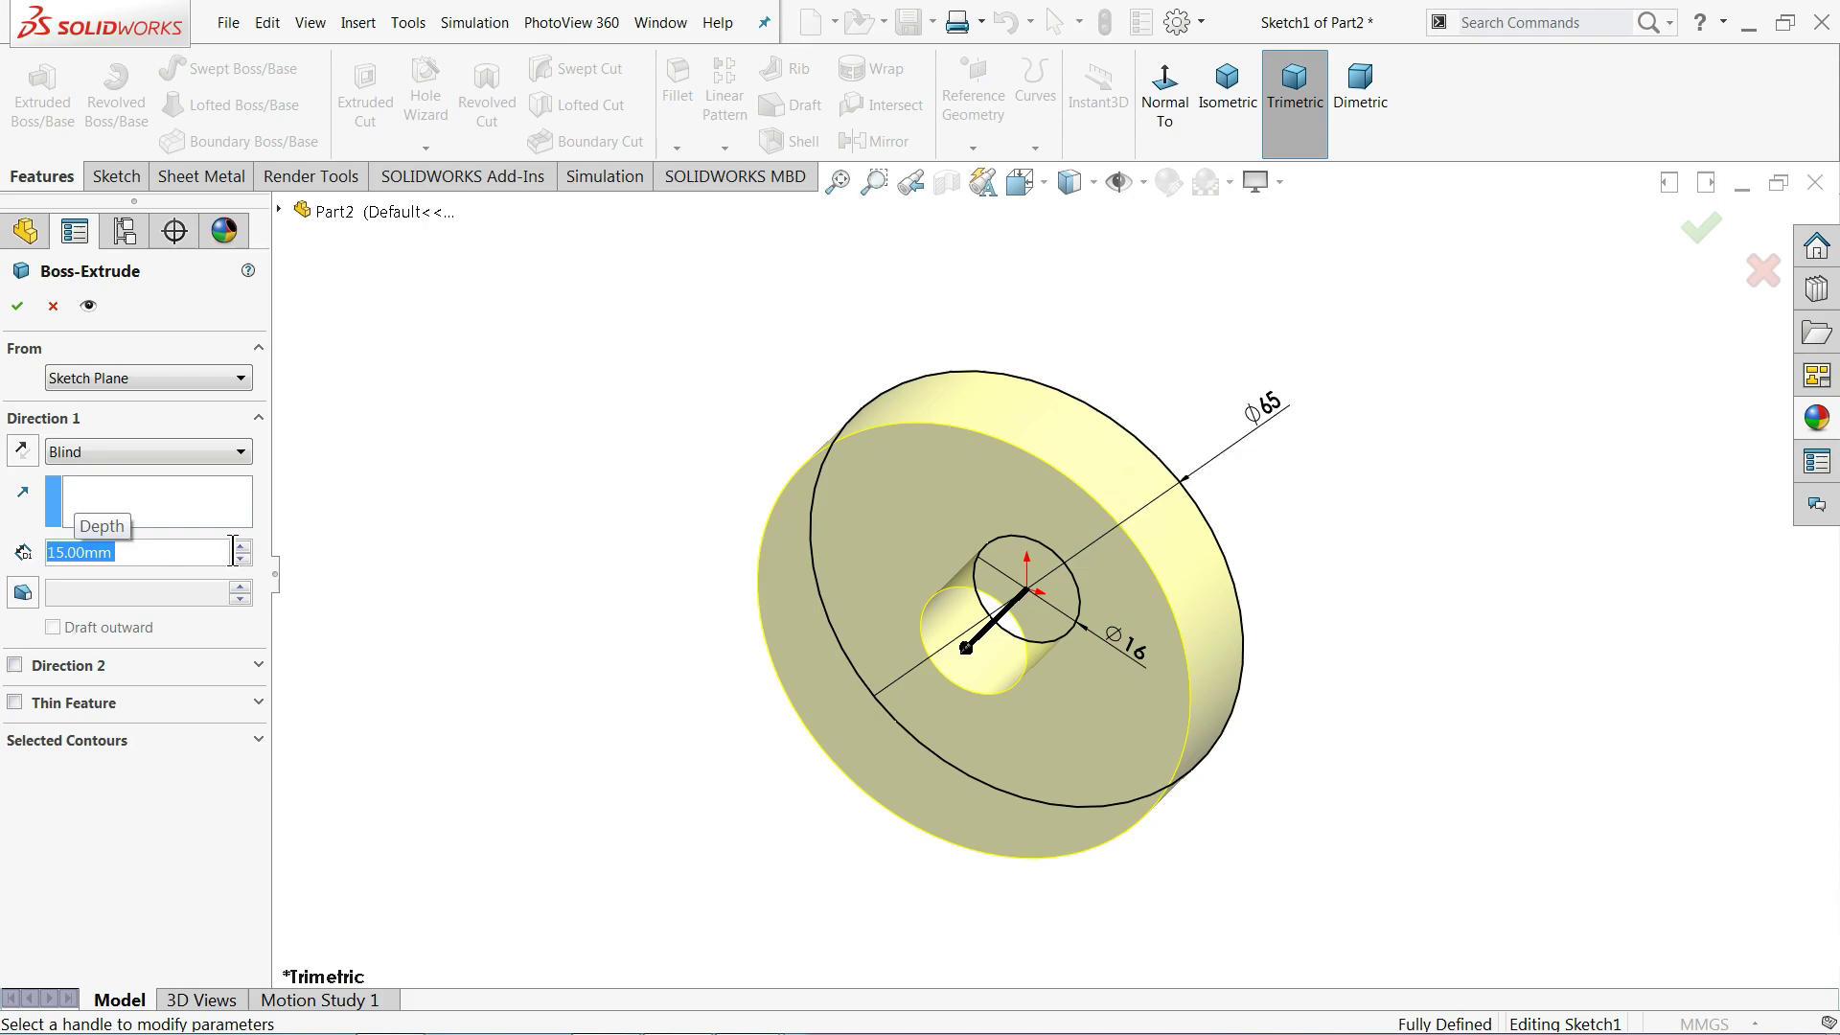
scroll(1011, 733, down, 1)
scroll(1011, 733, down, 1)
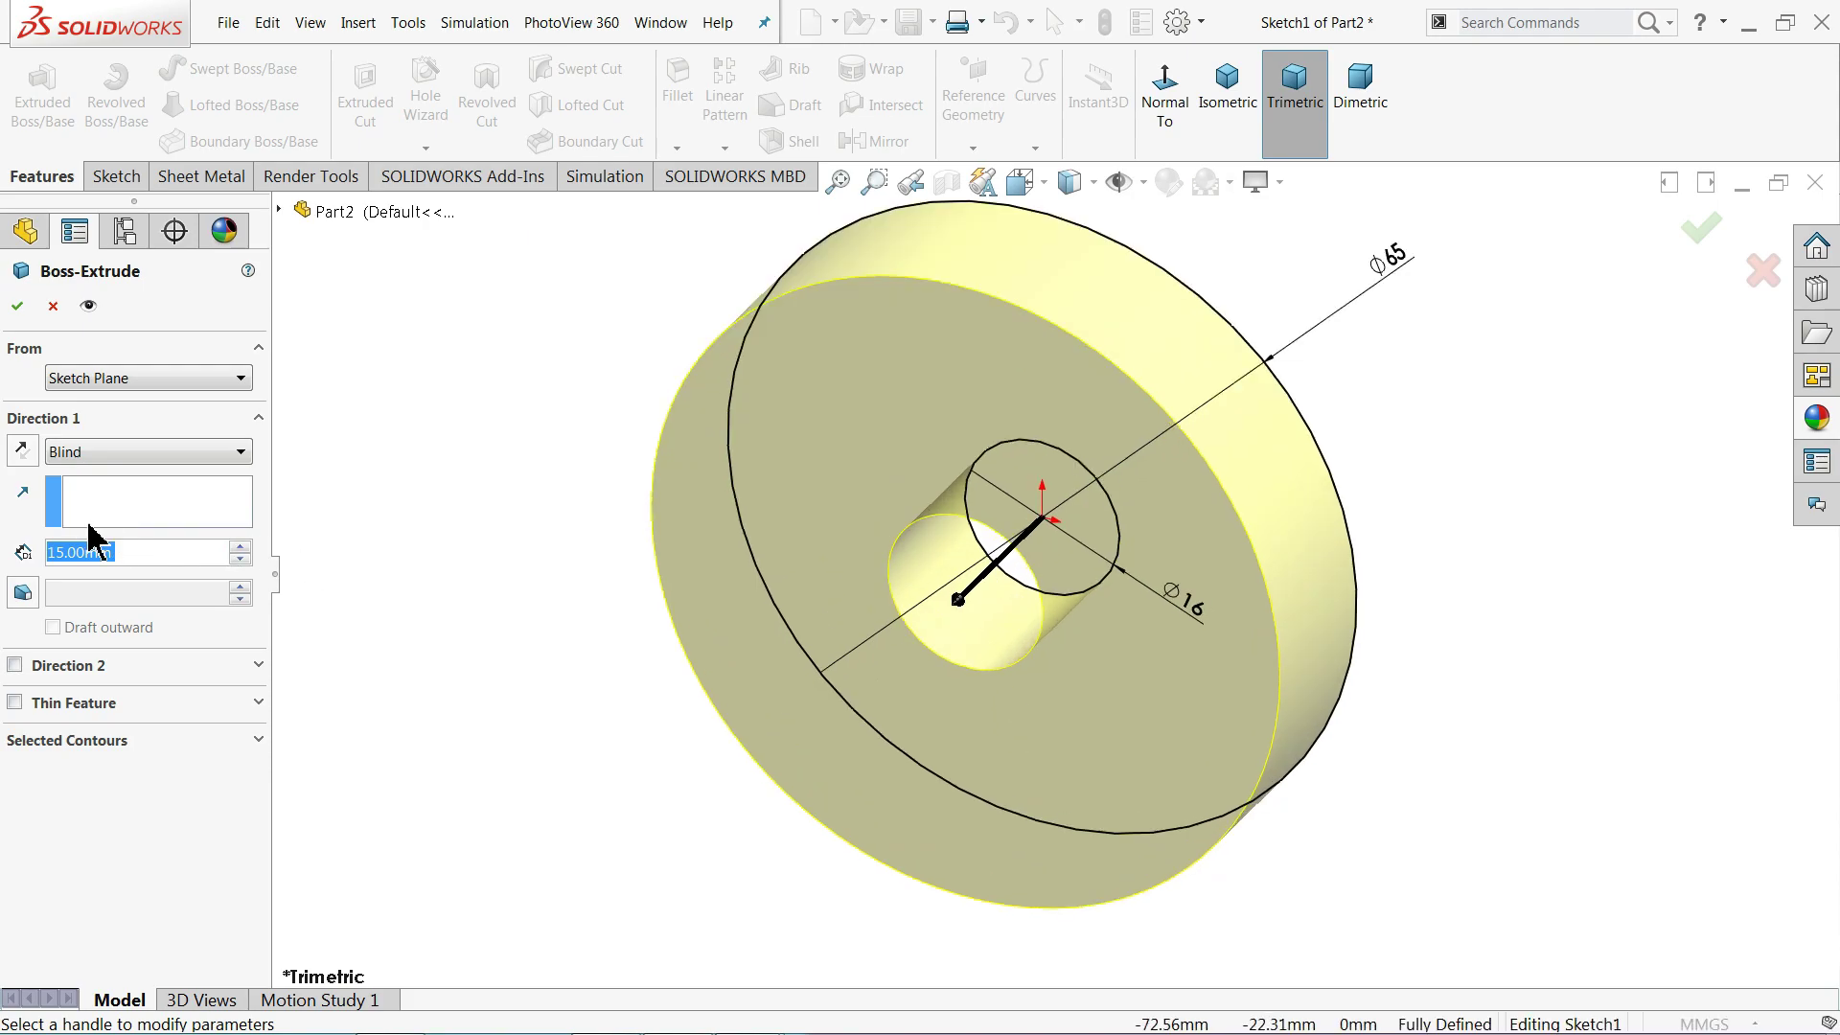
click(17, 307)
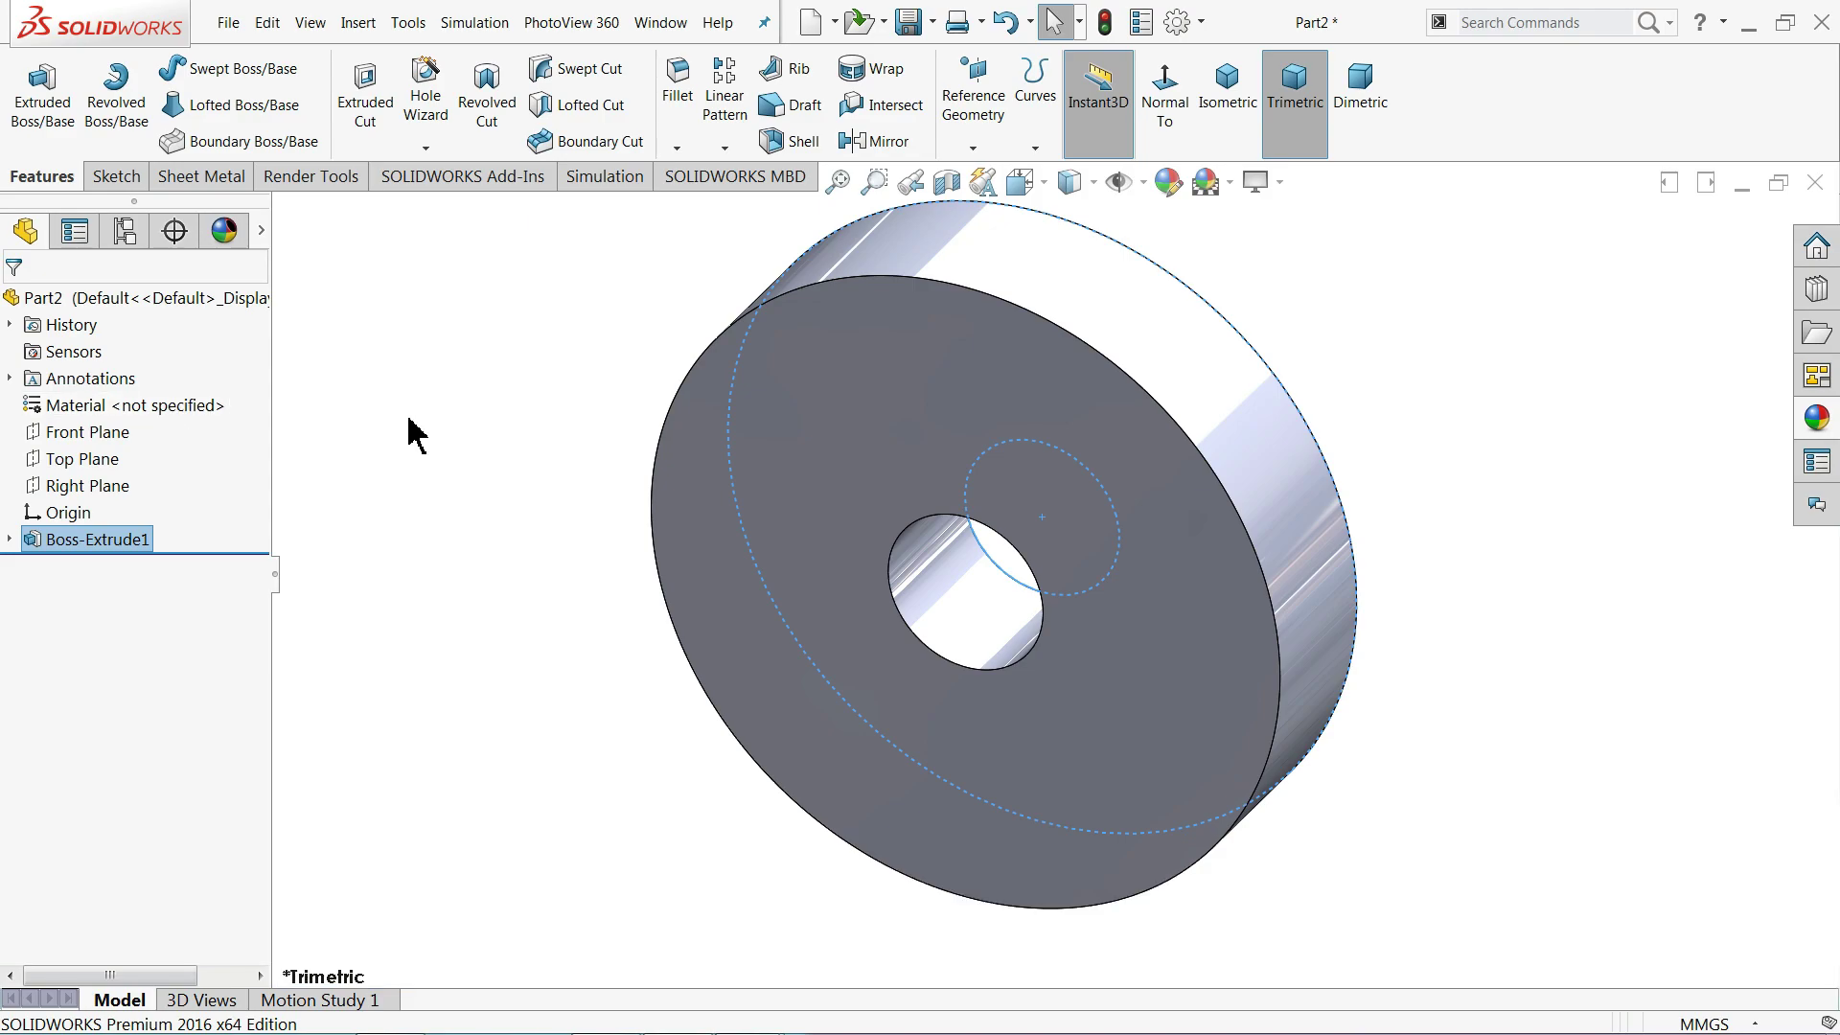
- Apply the brushed steel appearance to the disc and start Sketch2 on its front face
click(161, 303)
click(1817, 421)
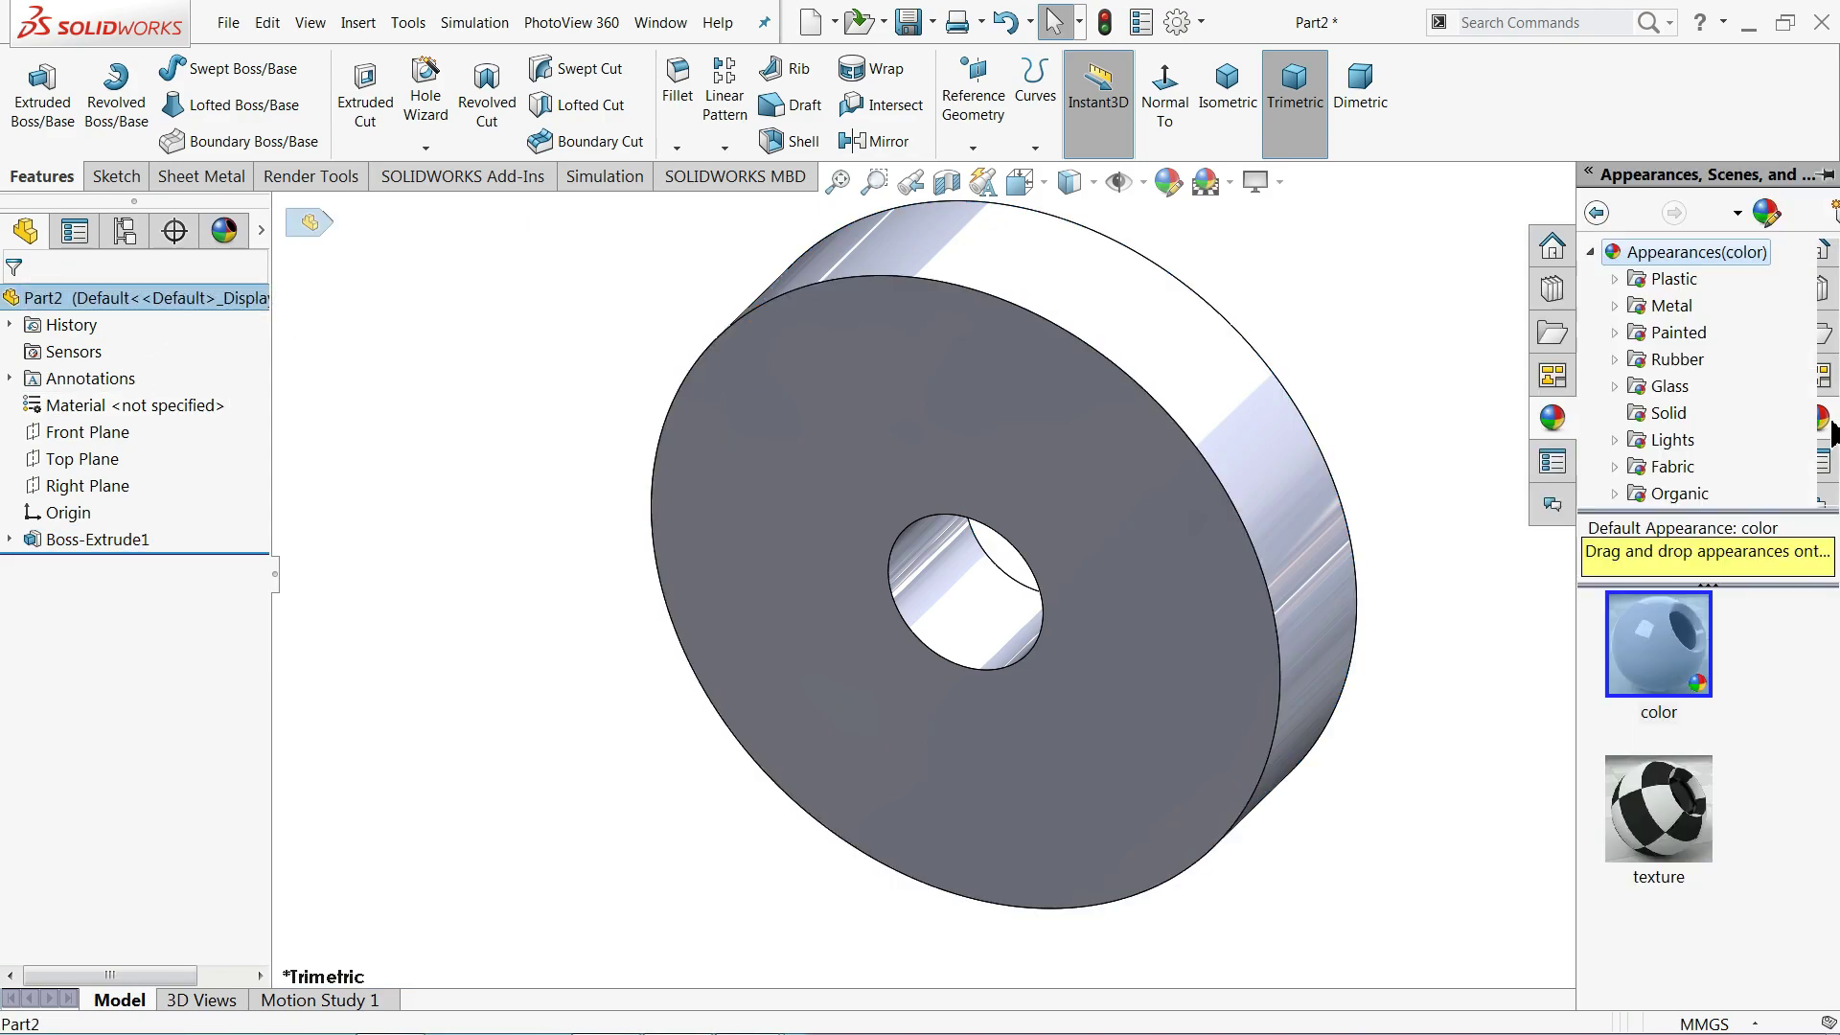
click(1616, 306)
click(1693, 285)
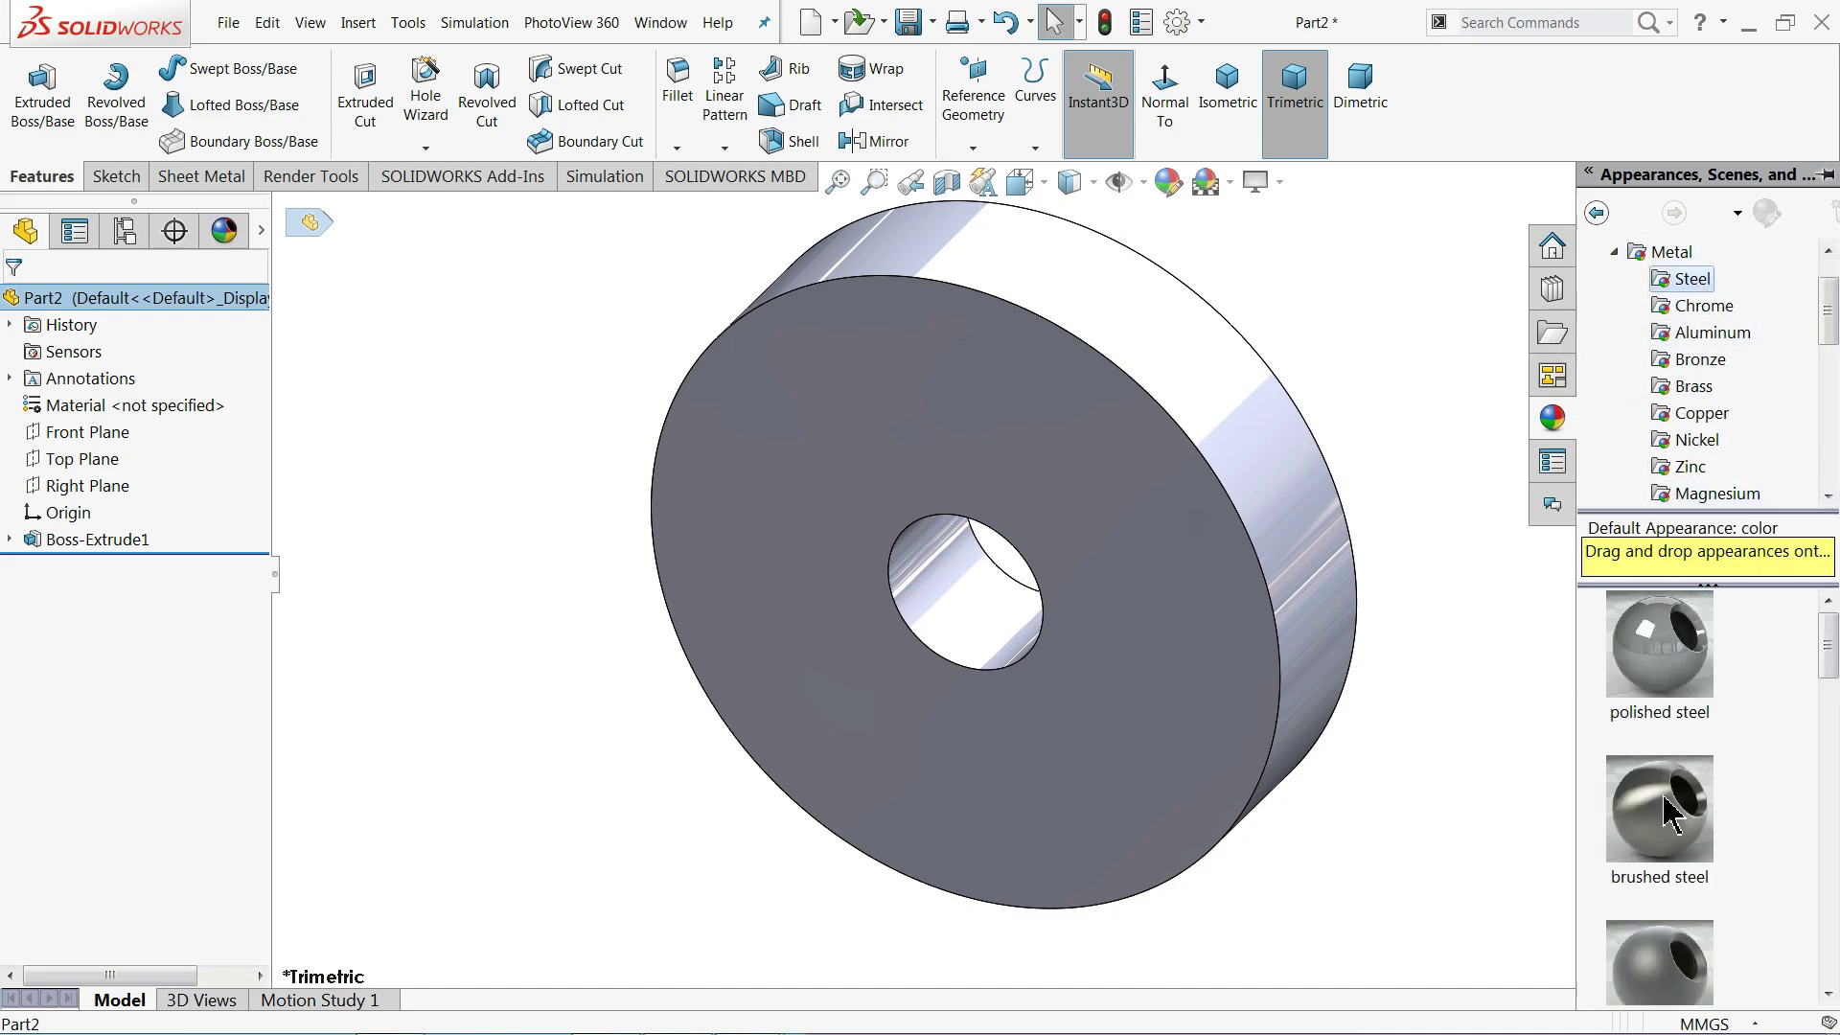
mouse_move(1668, 815)
mouse_down()
mouse_move(986, 493)
mouse_move(968, 434)
mouse_up()
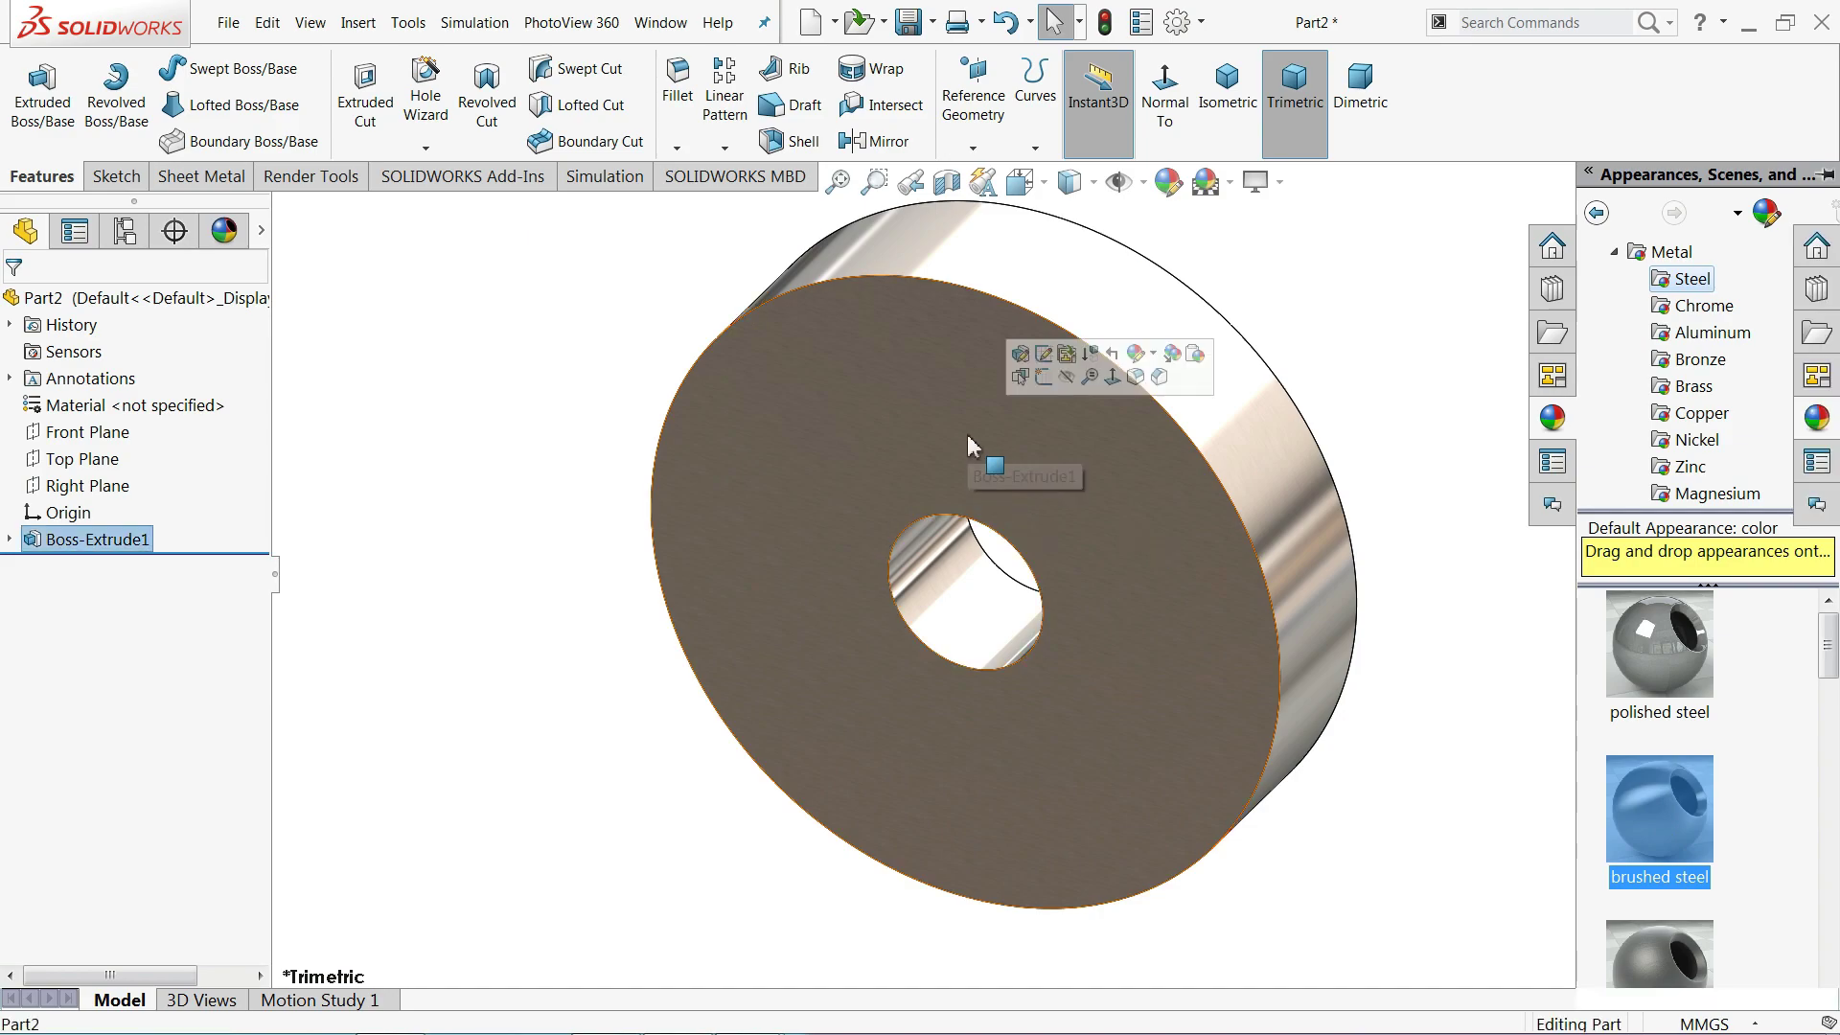
click(968, 434)
click(1043, 377)
- View the face Normal To and draw a 22 mm centerline up from the origin
click(1066, 96)
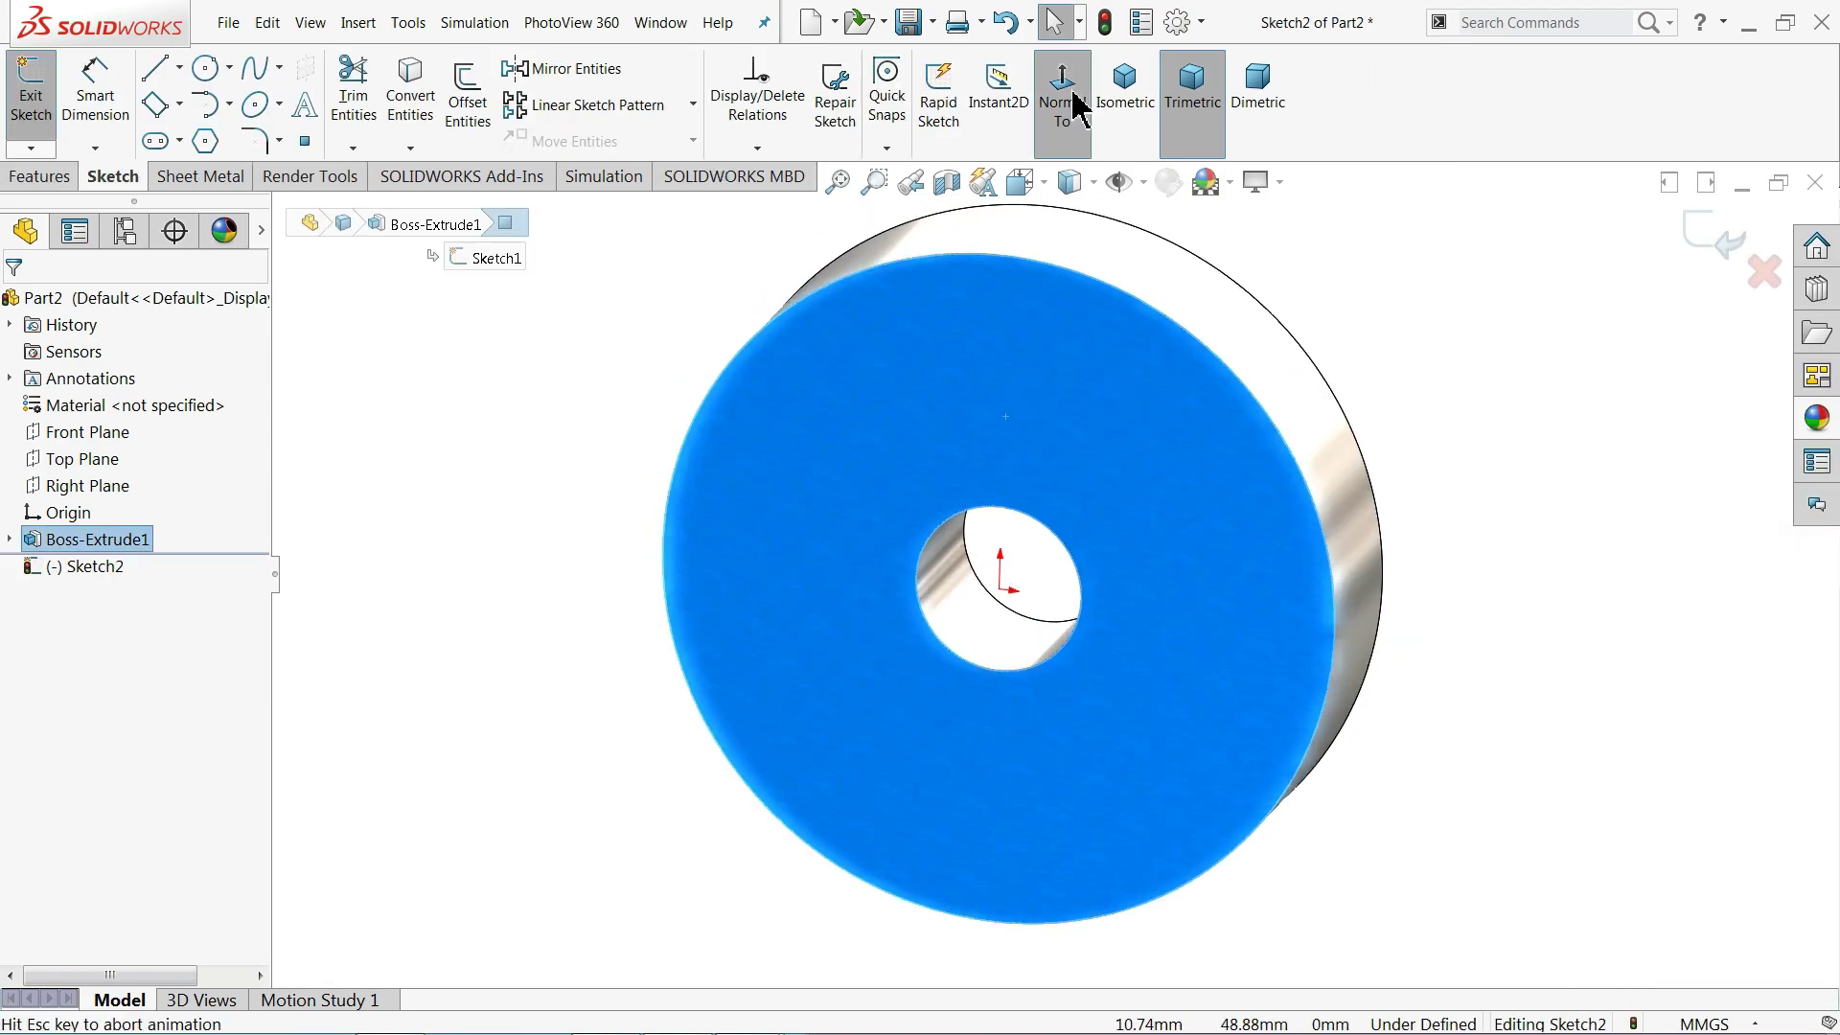
click(179, 67)
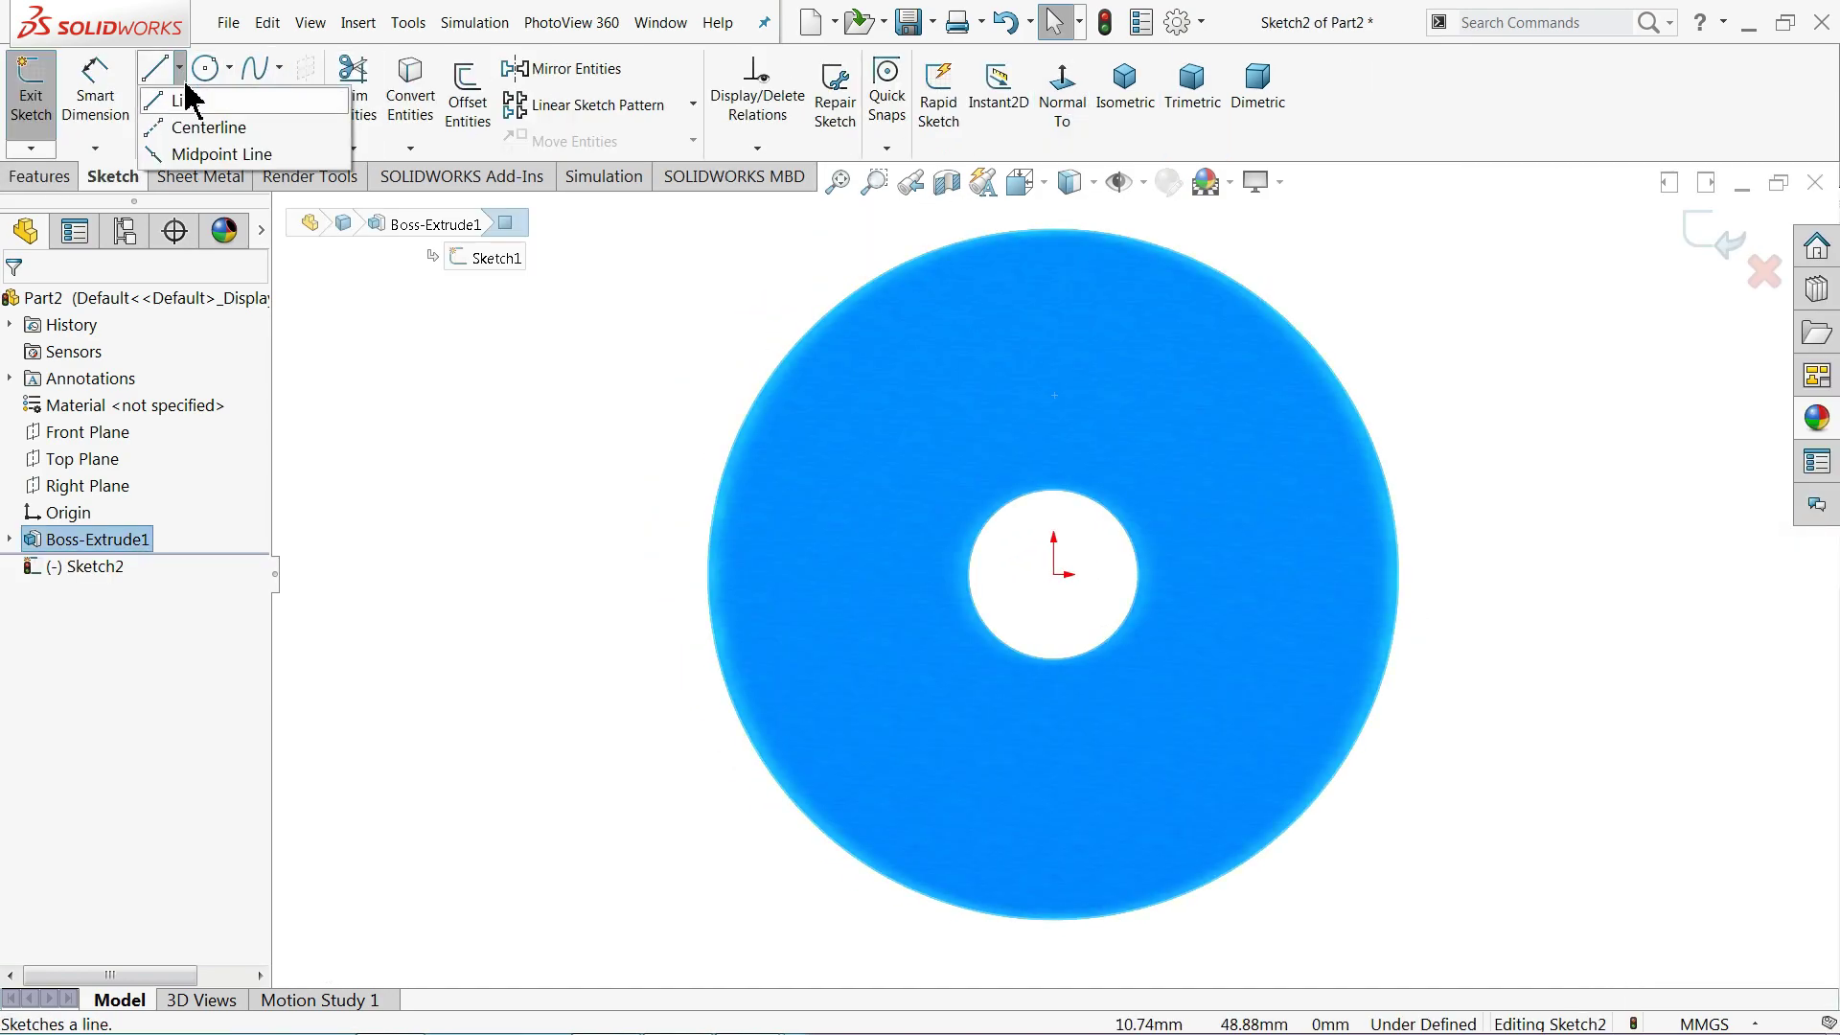
click(203, 131)
click(1054, 573)
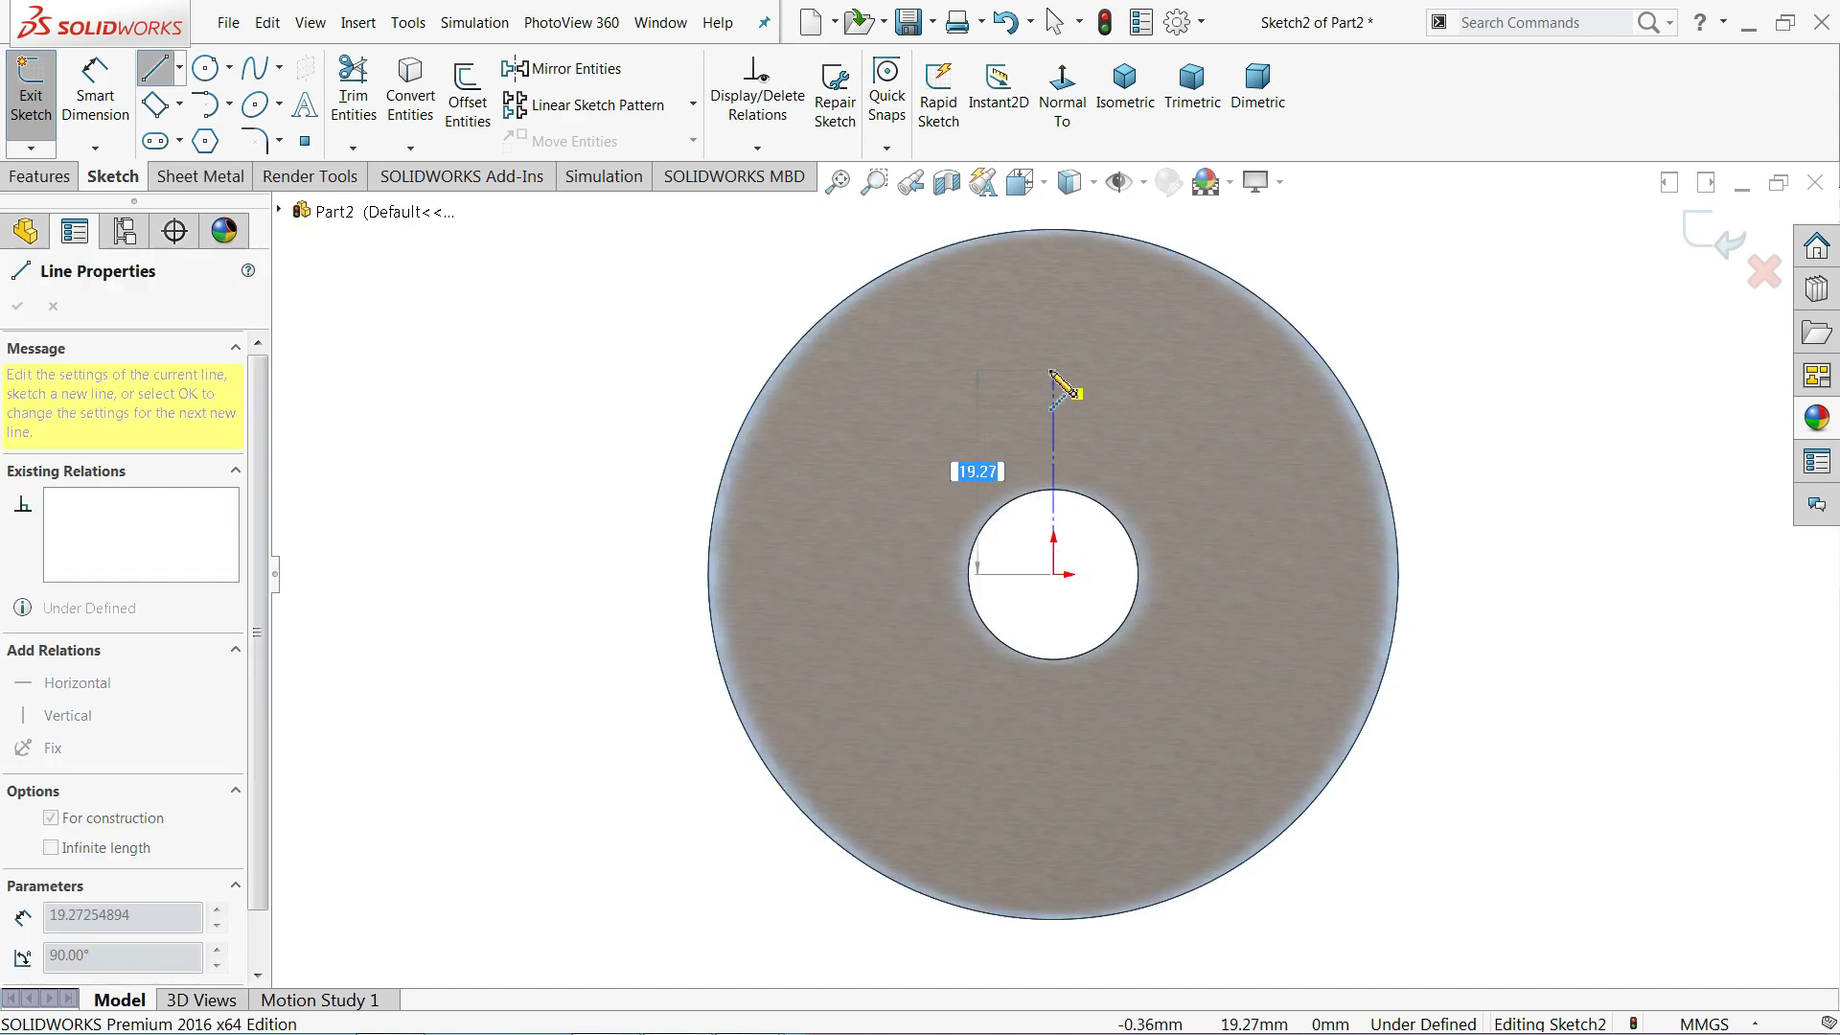
key(Return)
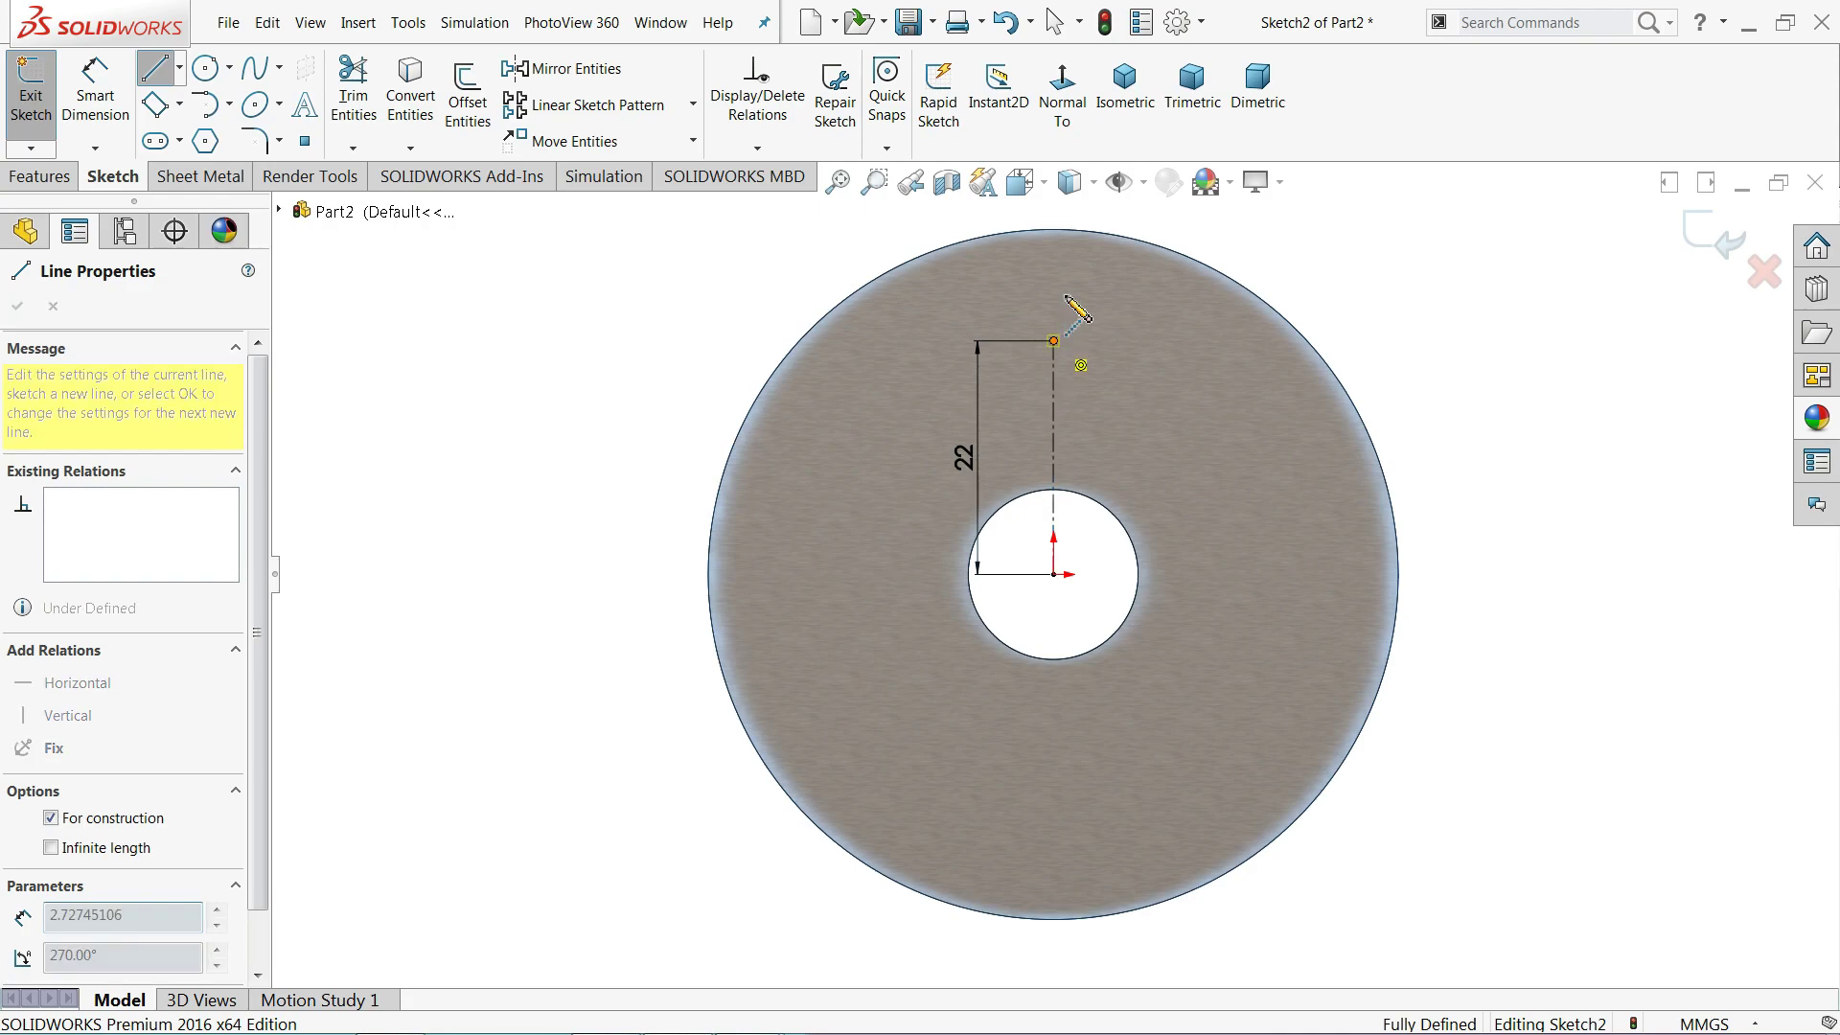
key(a)
- Draw a Ø7 circle centred on the centerline's top end
click(205, 67)
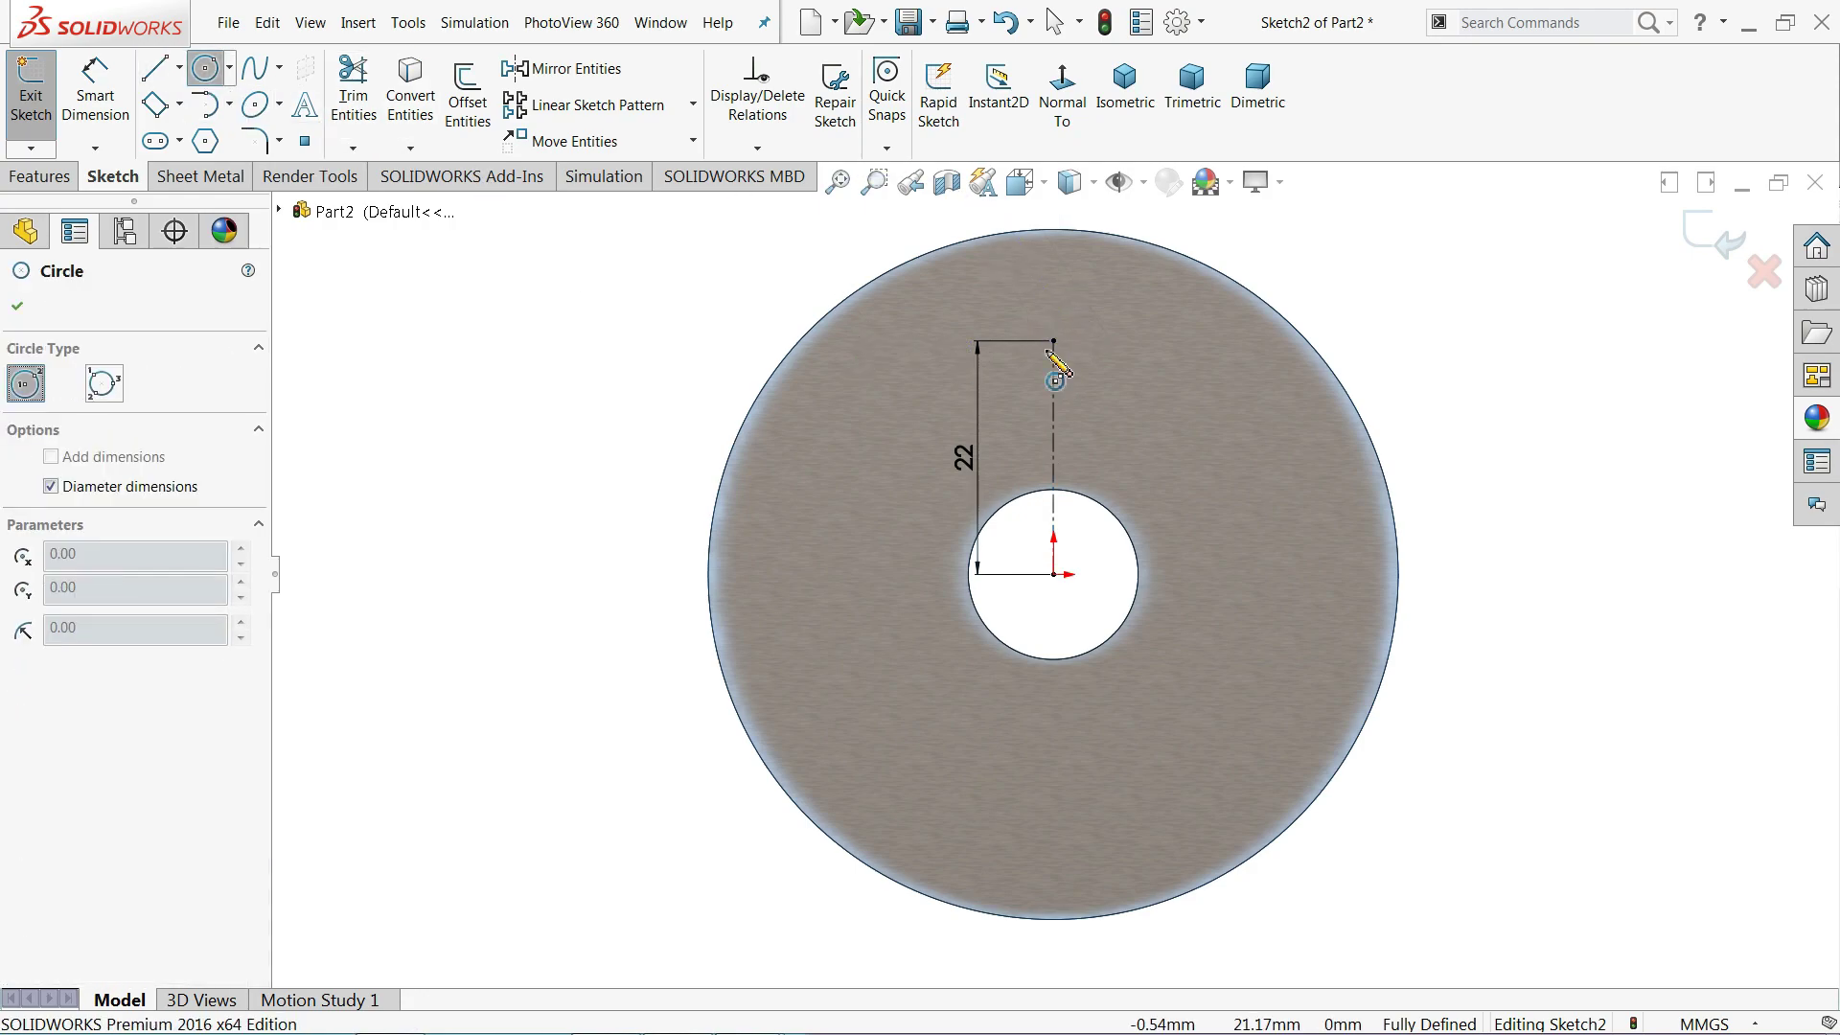
click(1054, 341)
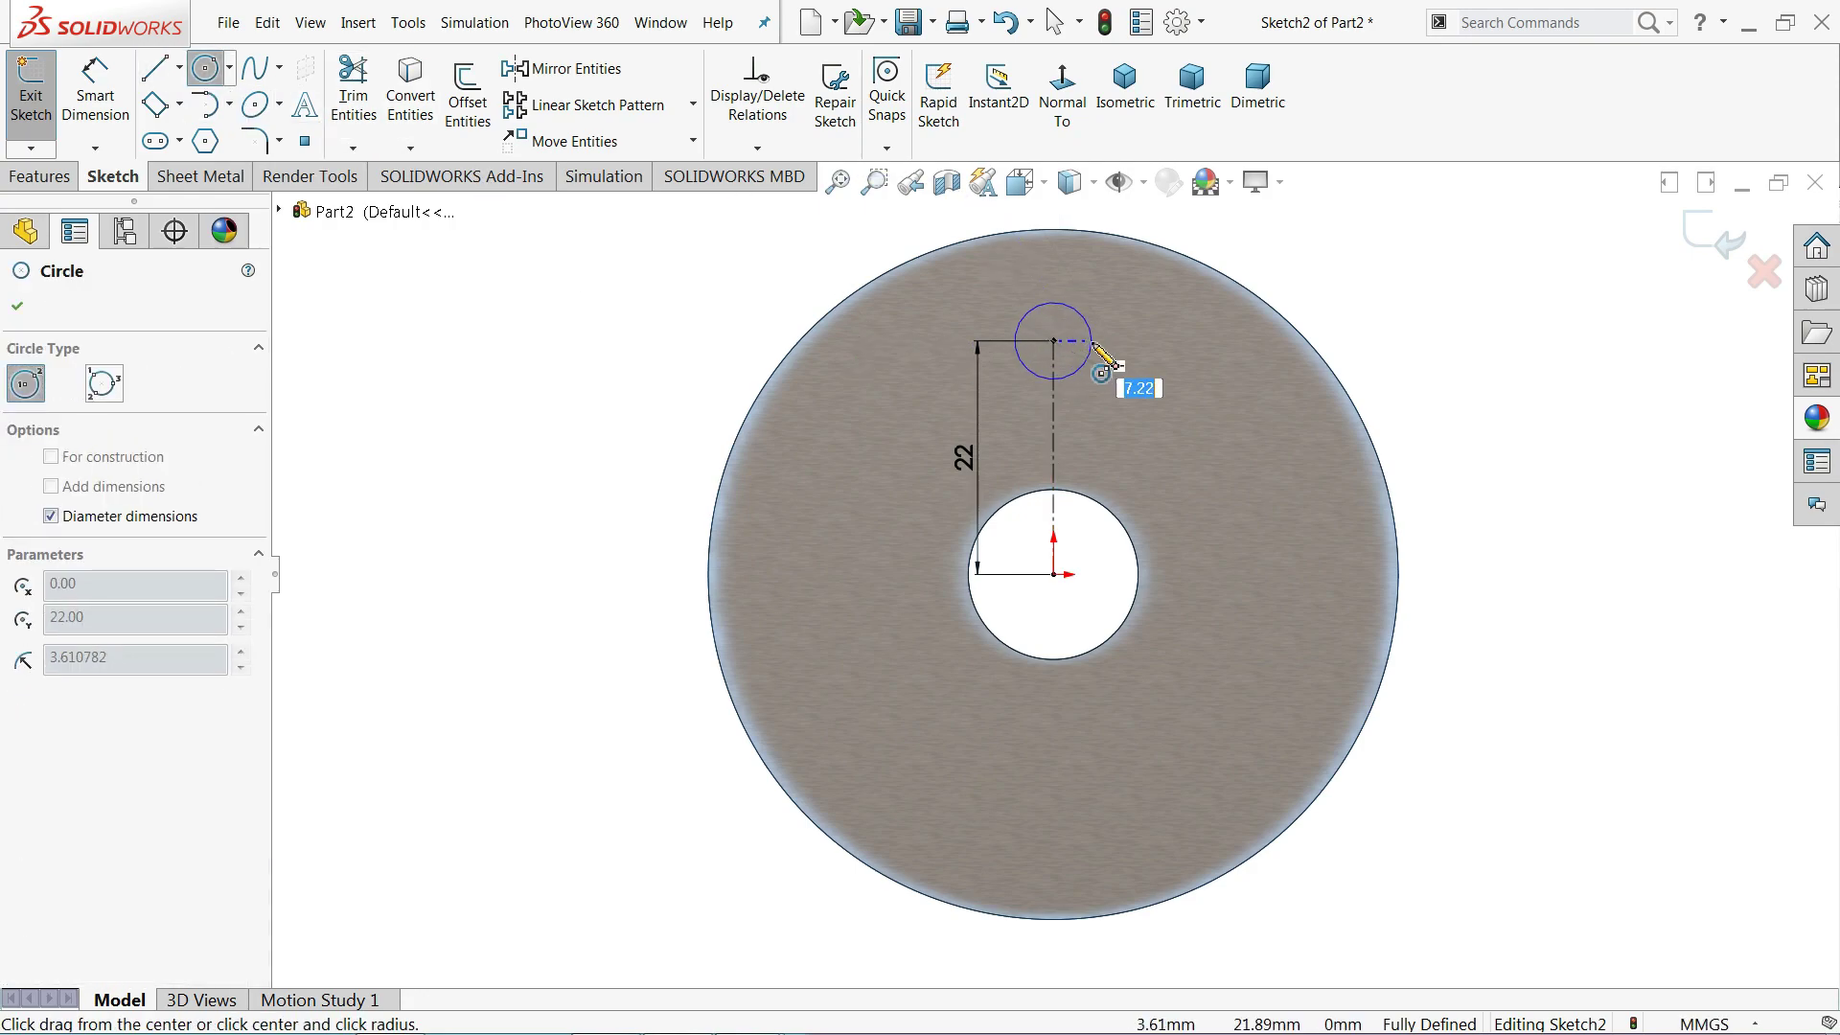
text(7)
key(Return)
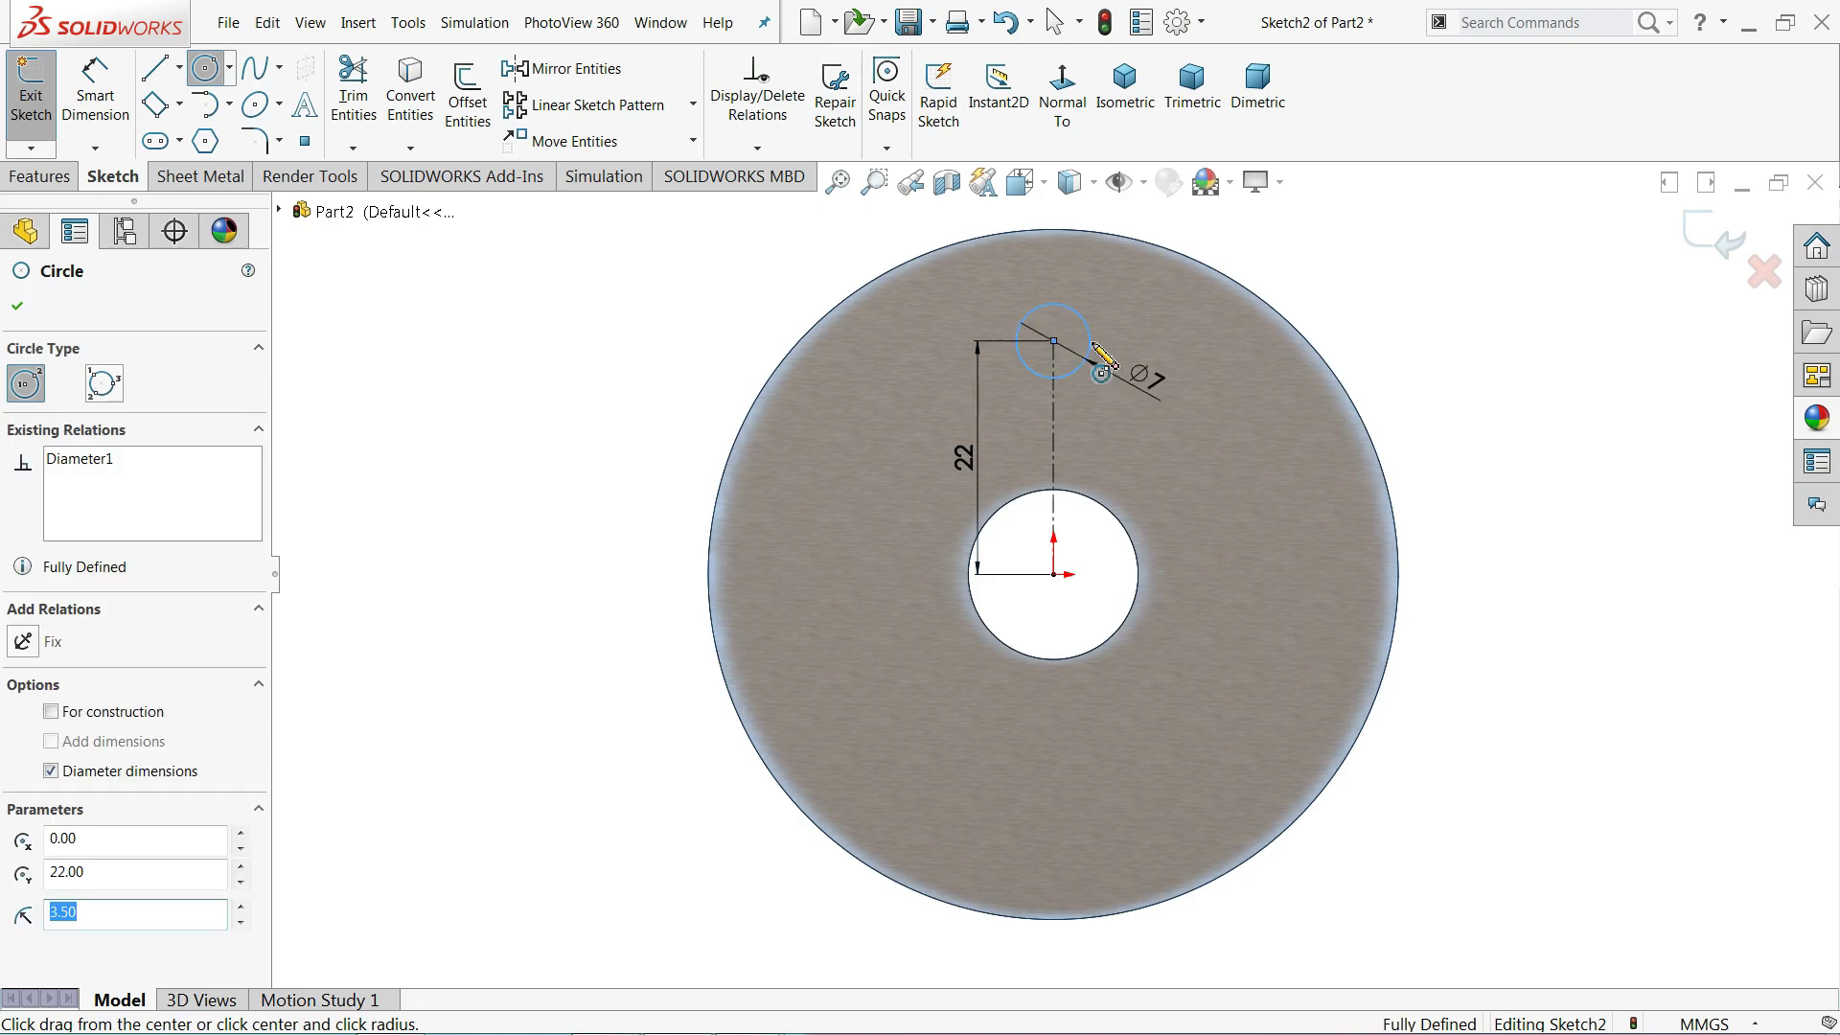
- Convert the disc's outer edge into the sketch
right_click(657, 329)
click(729, 333)
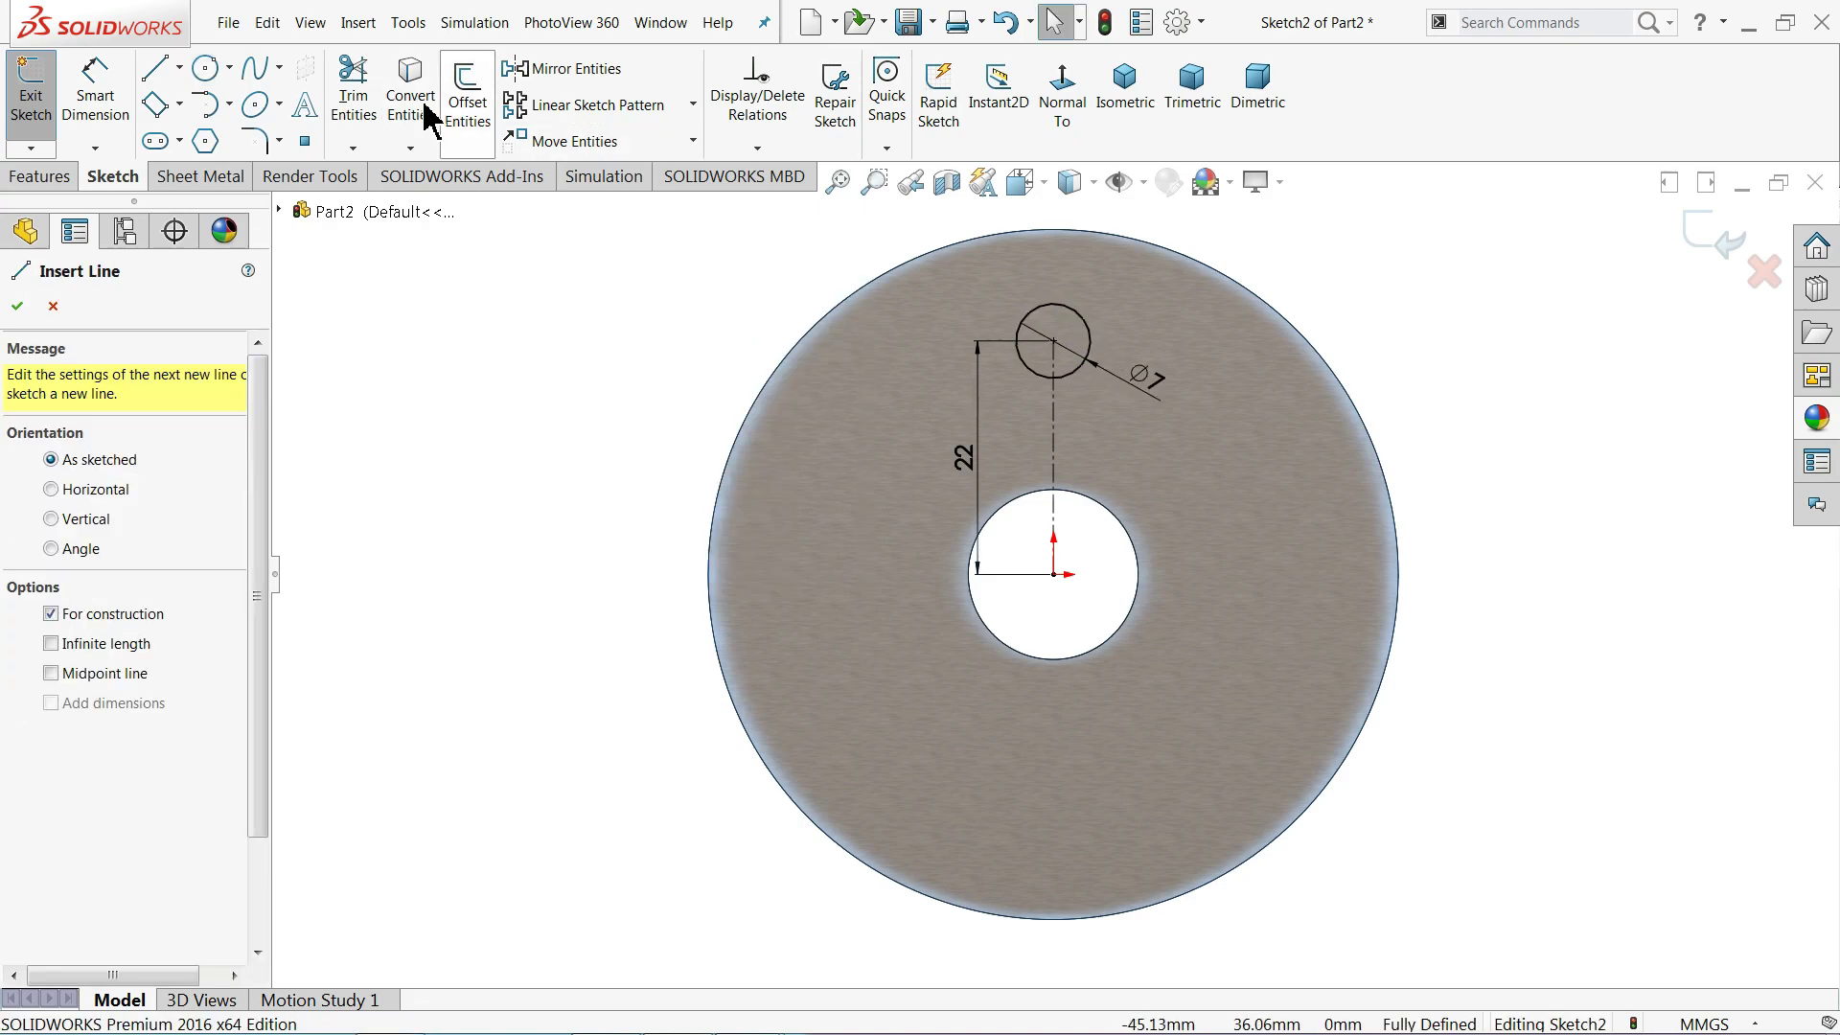
click(782, 371)
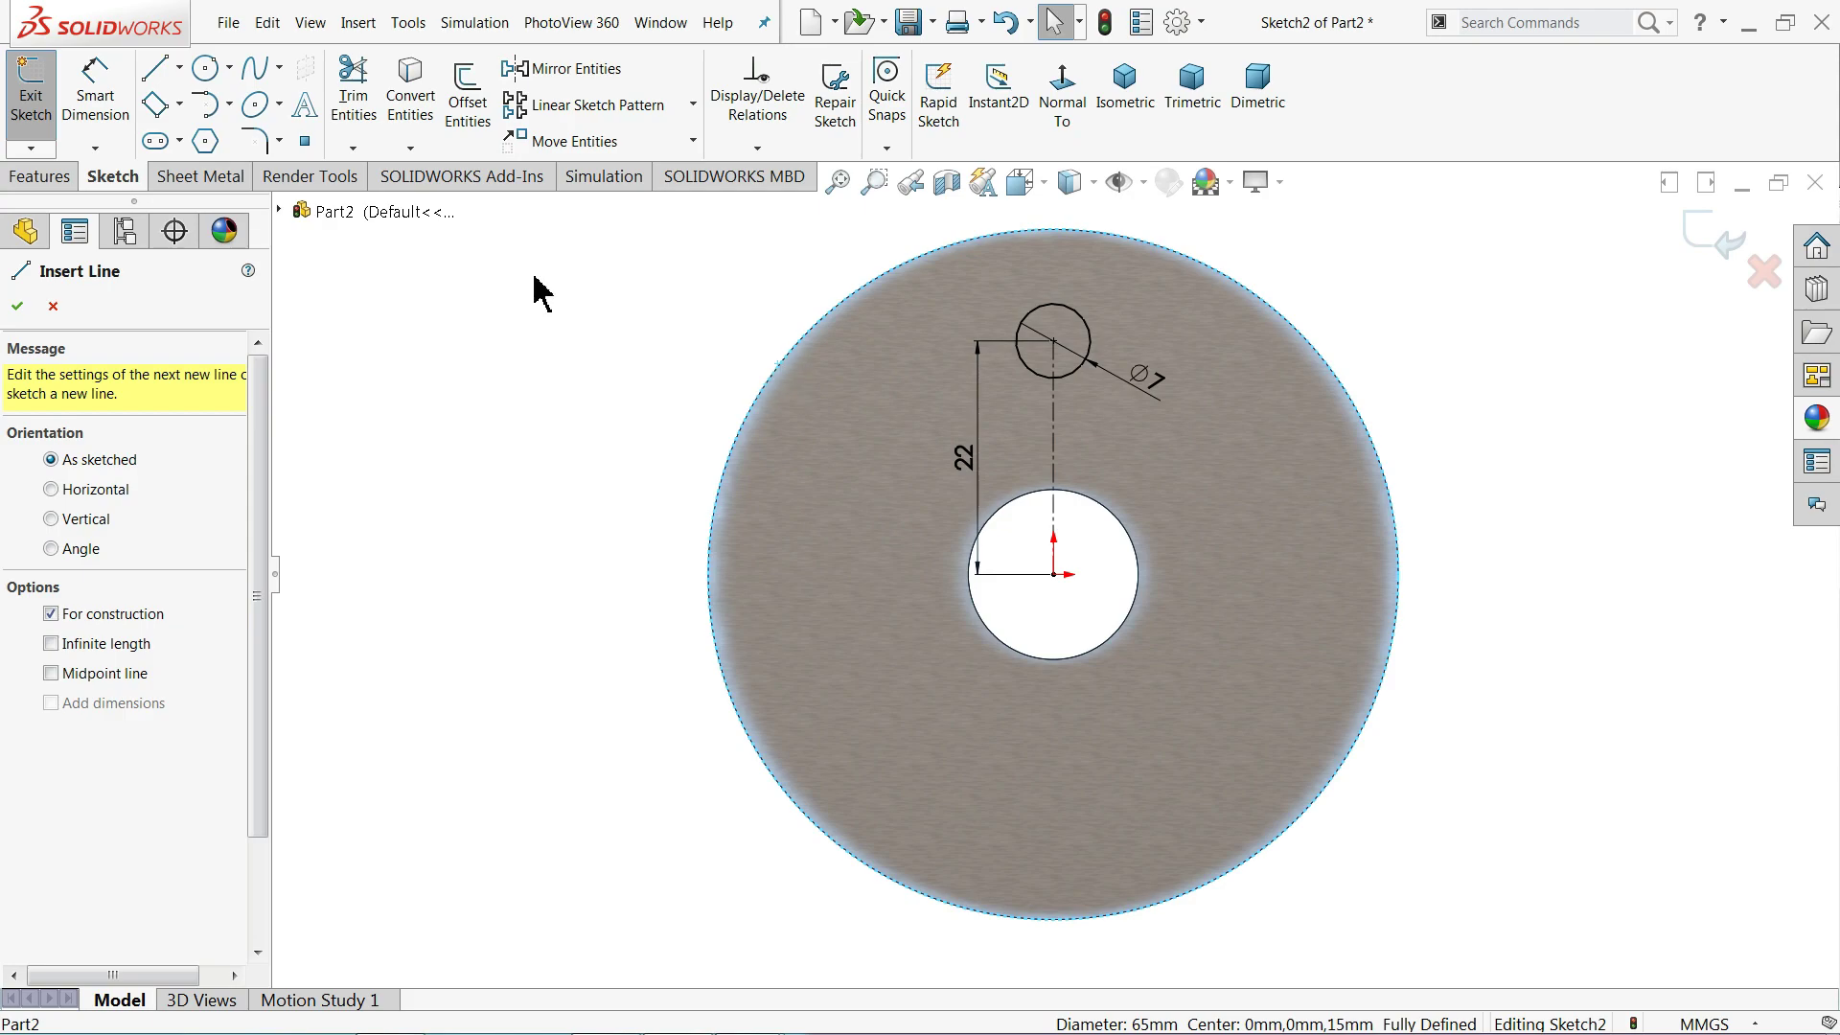
click(413, 109)
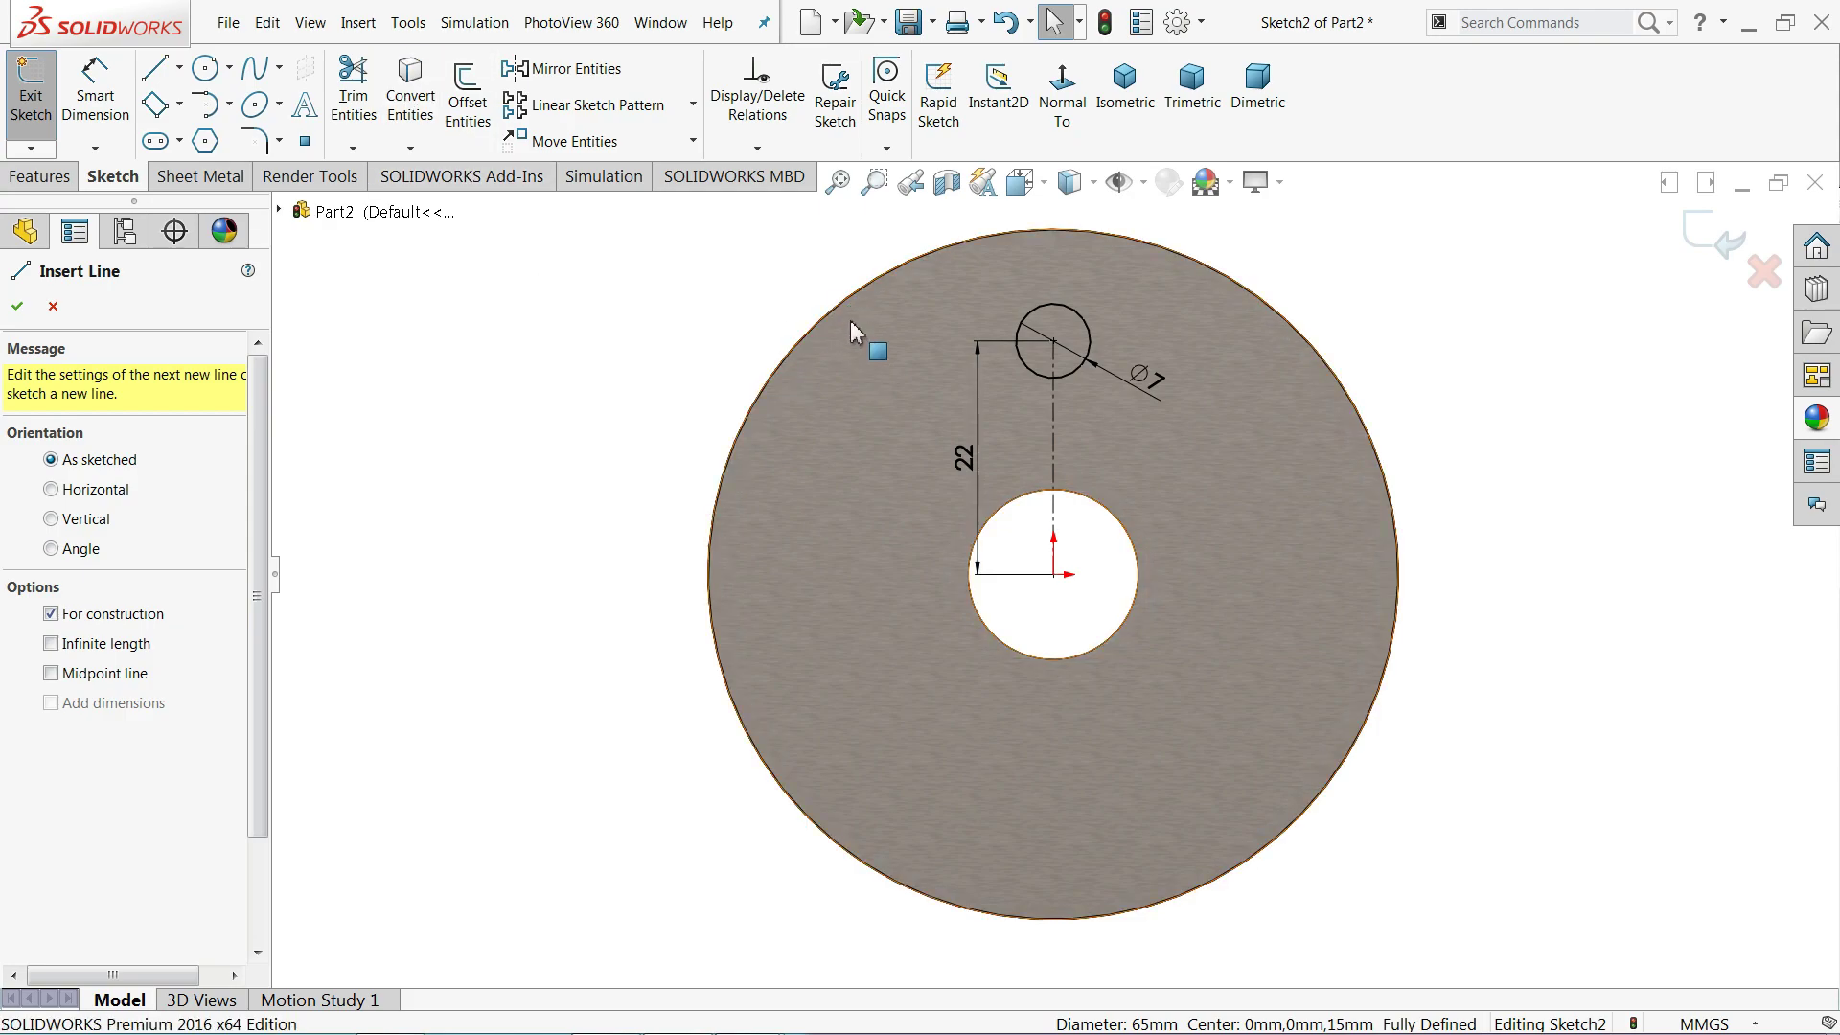
- Sketch the U-shaped slot: line from the rim, arc under the Ø7 circle, line back to the rim
click(157, 68)
scroll(1170, 297, down, 2)
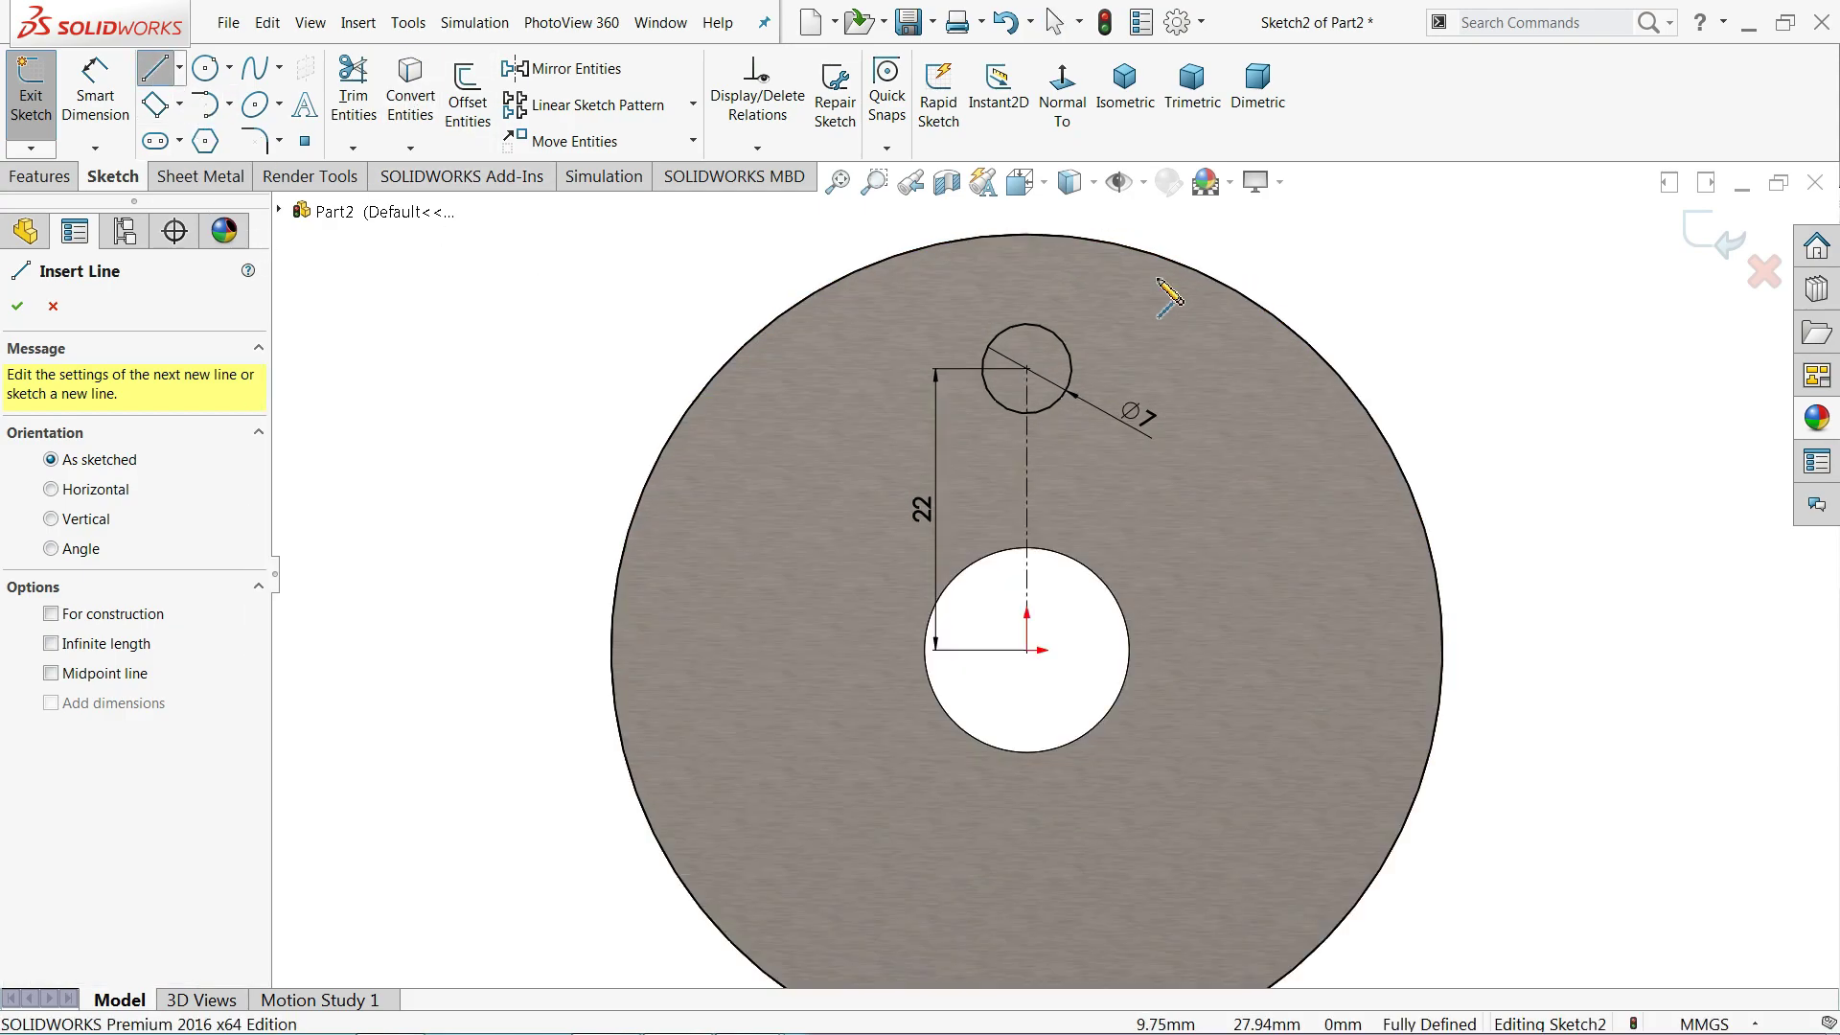
scroll(1169, 298, down, 1)
click(1133, 261)
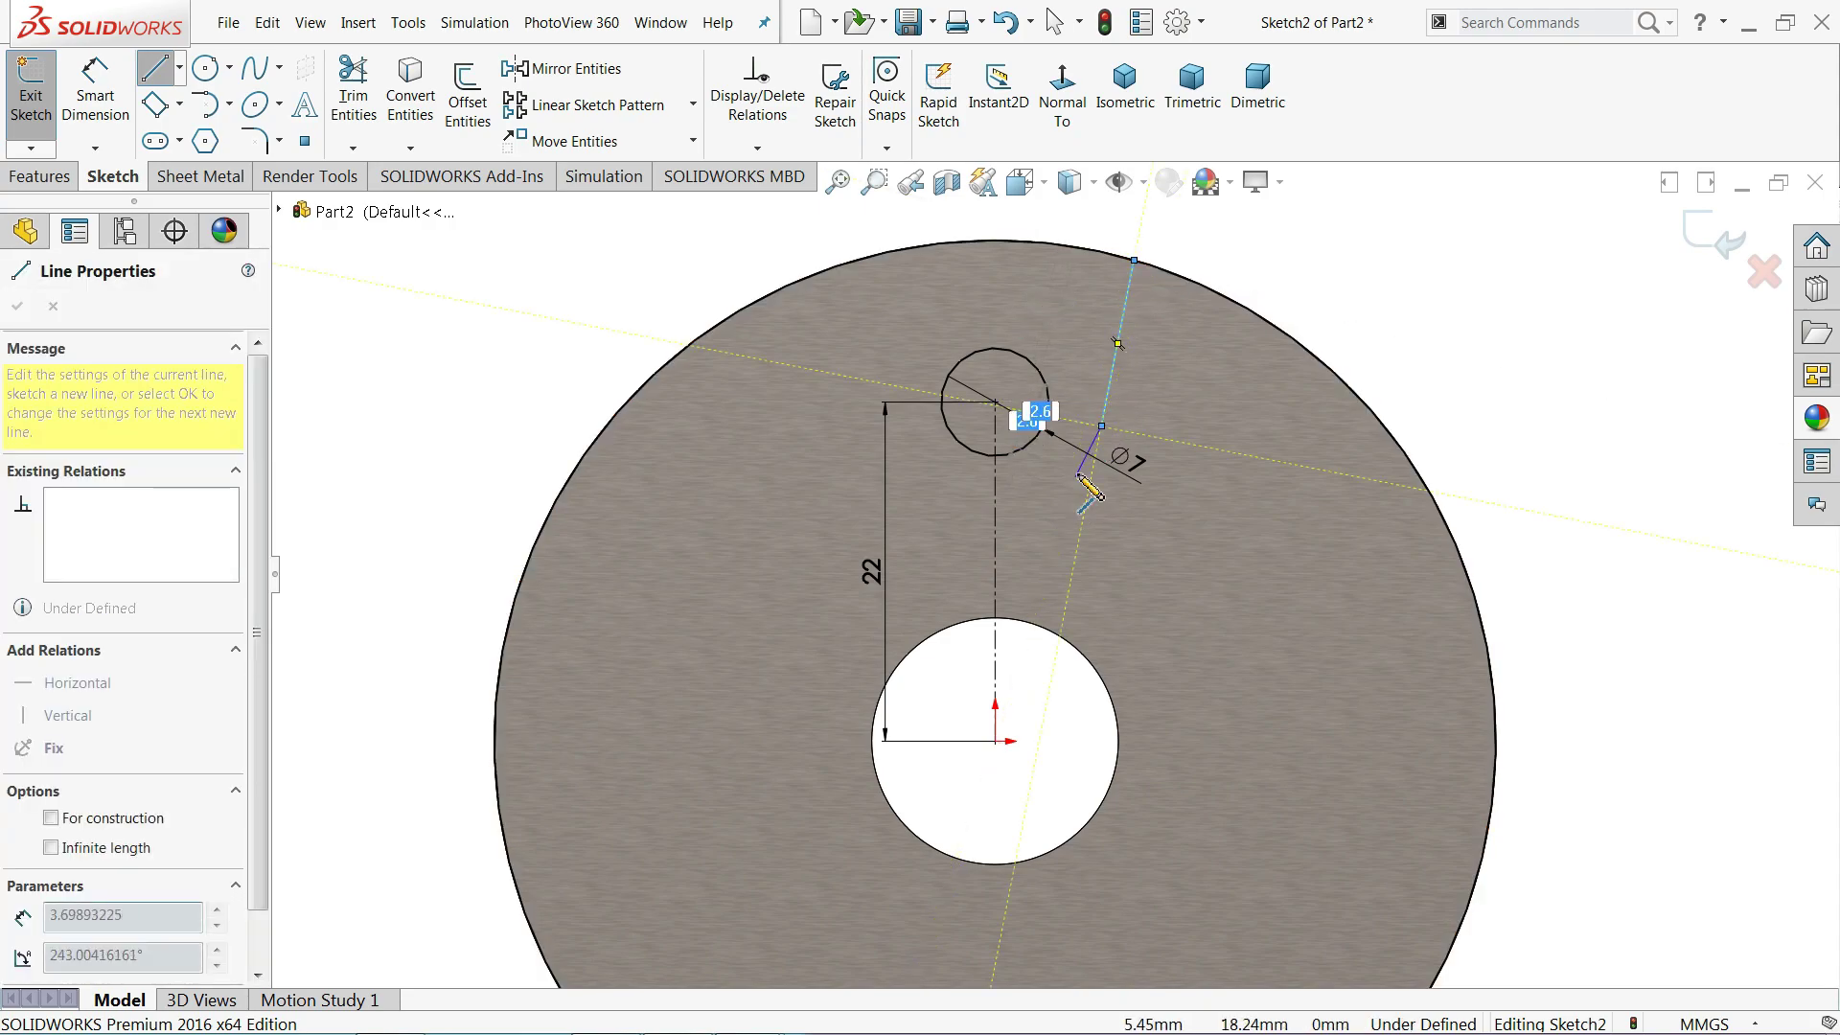
click(1103, 426)
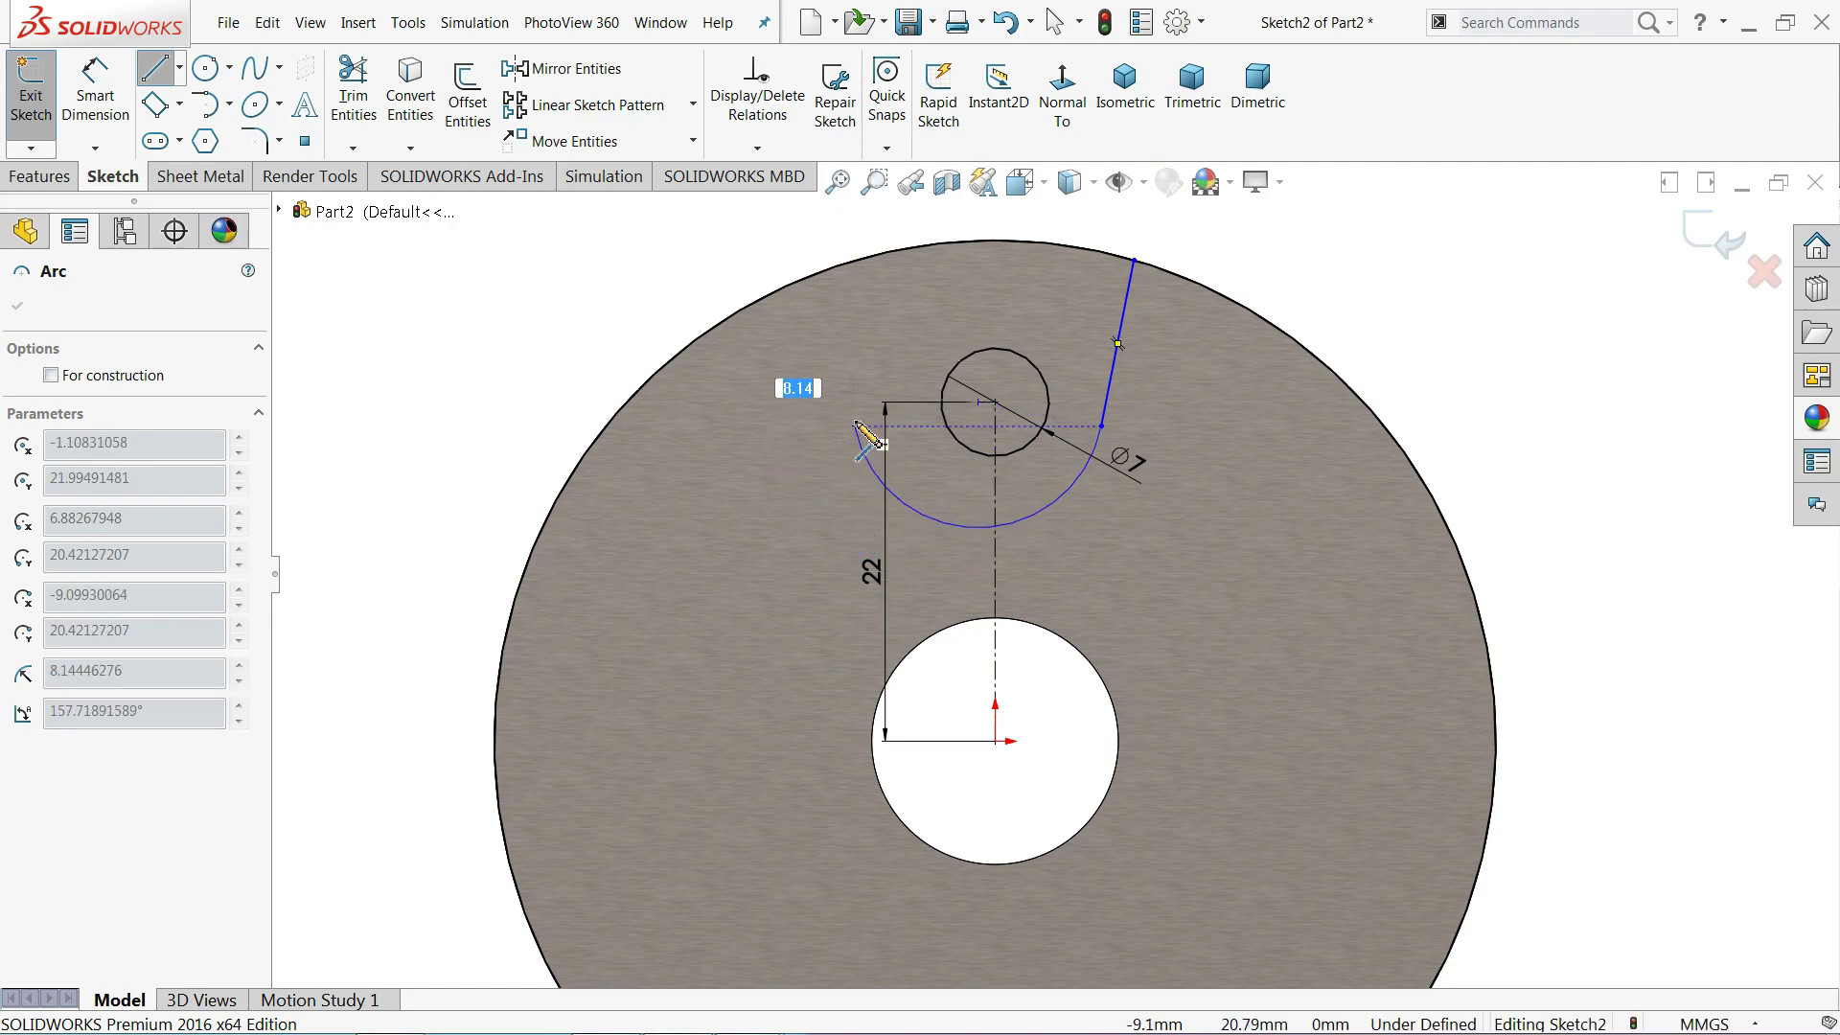
click(855, 414)
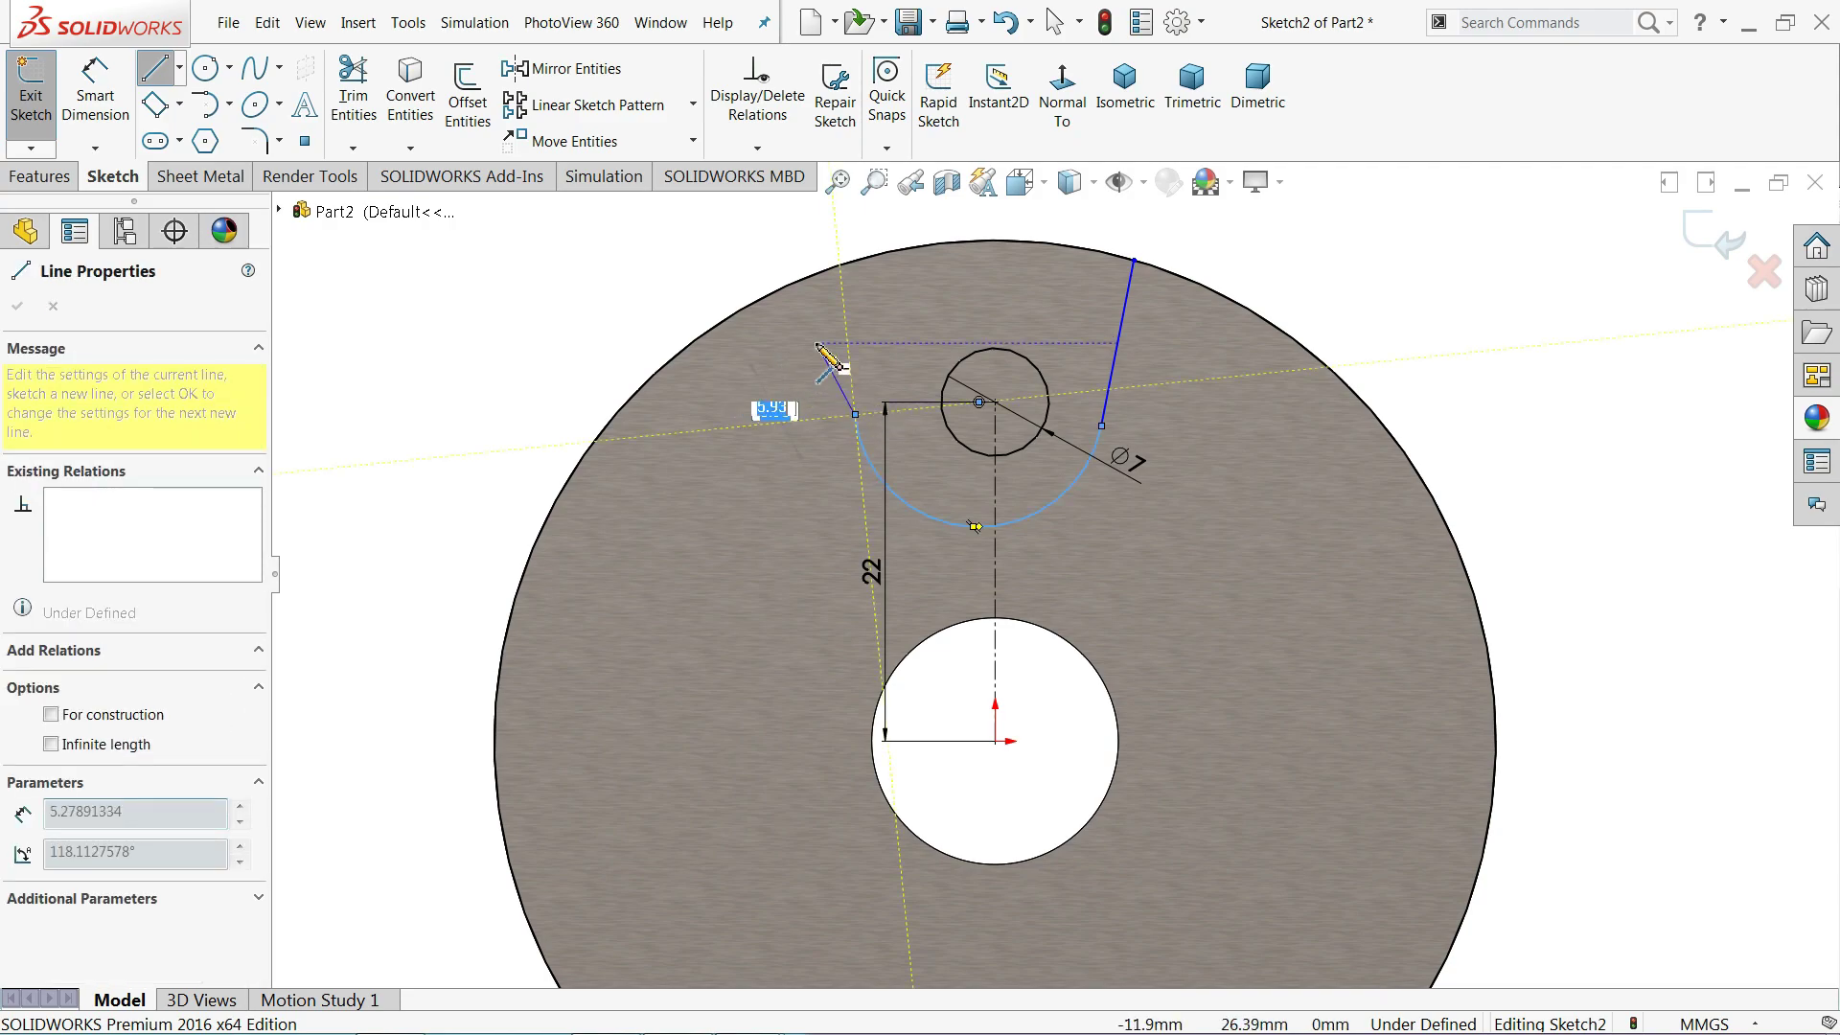
click(814, 275)
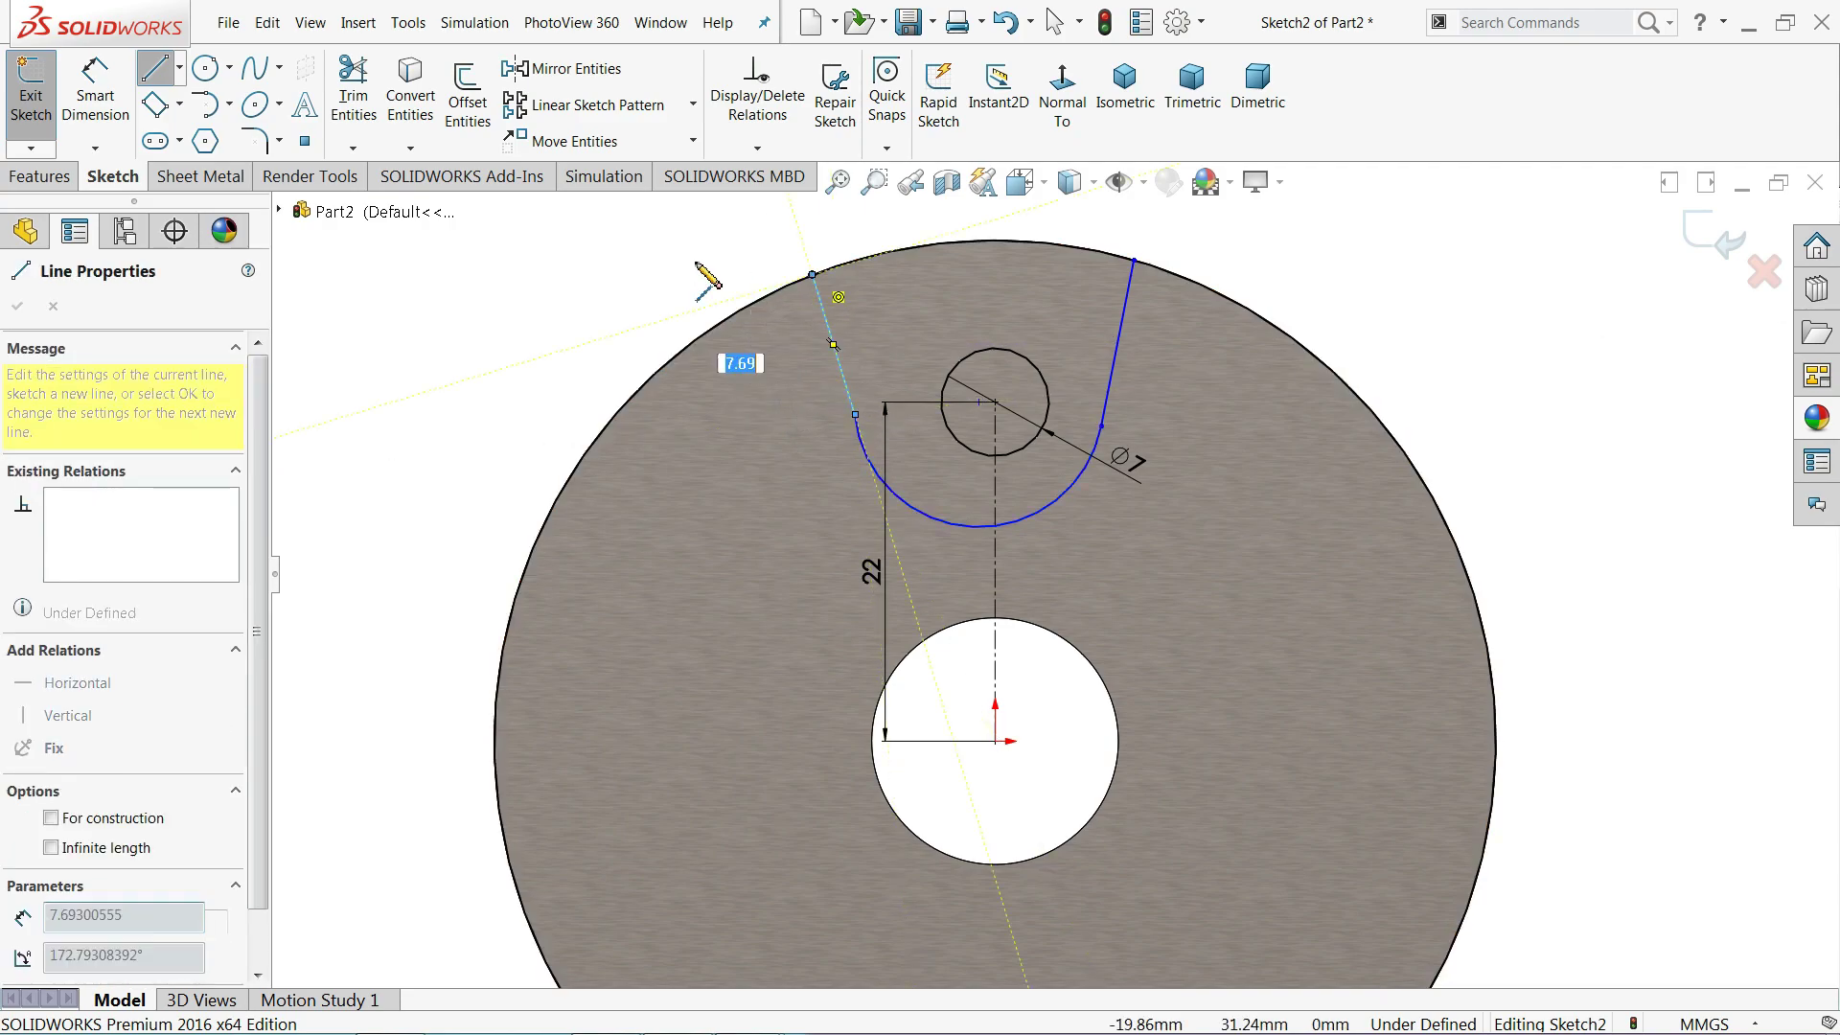
right_click(719, 275)
click(724, 273)
- Make both slot lines tangent to the arc and the arc concentric with the Ø7 circle
scroll(863, 412, down, 1)
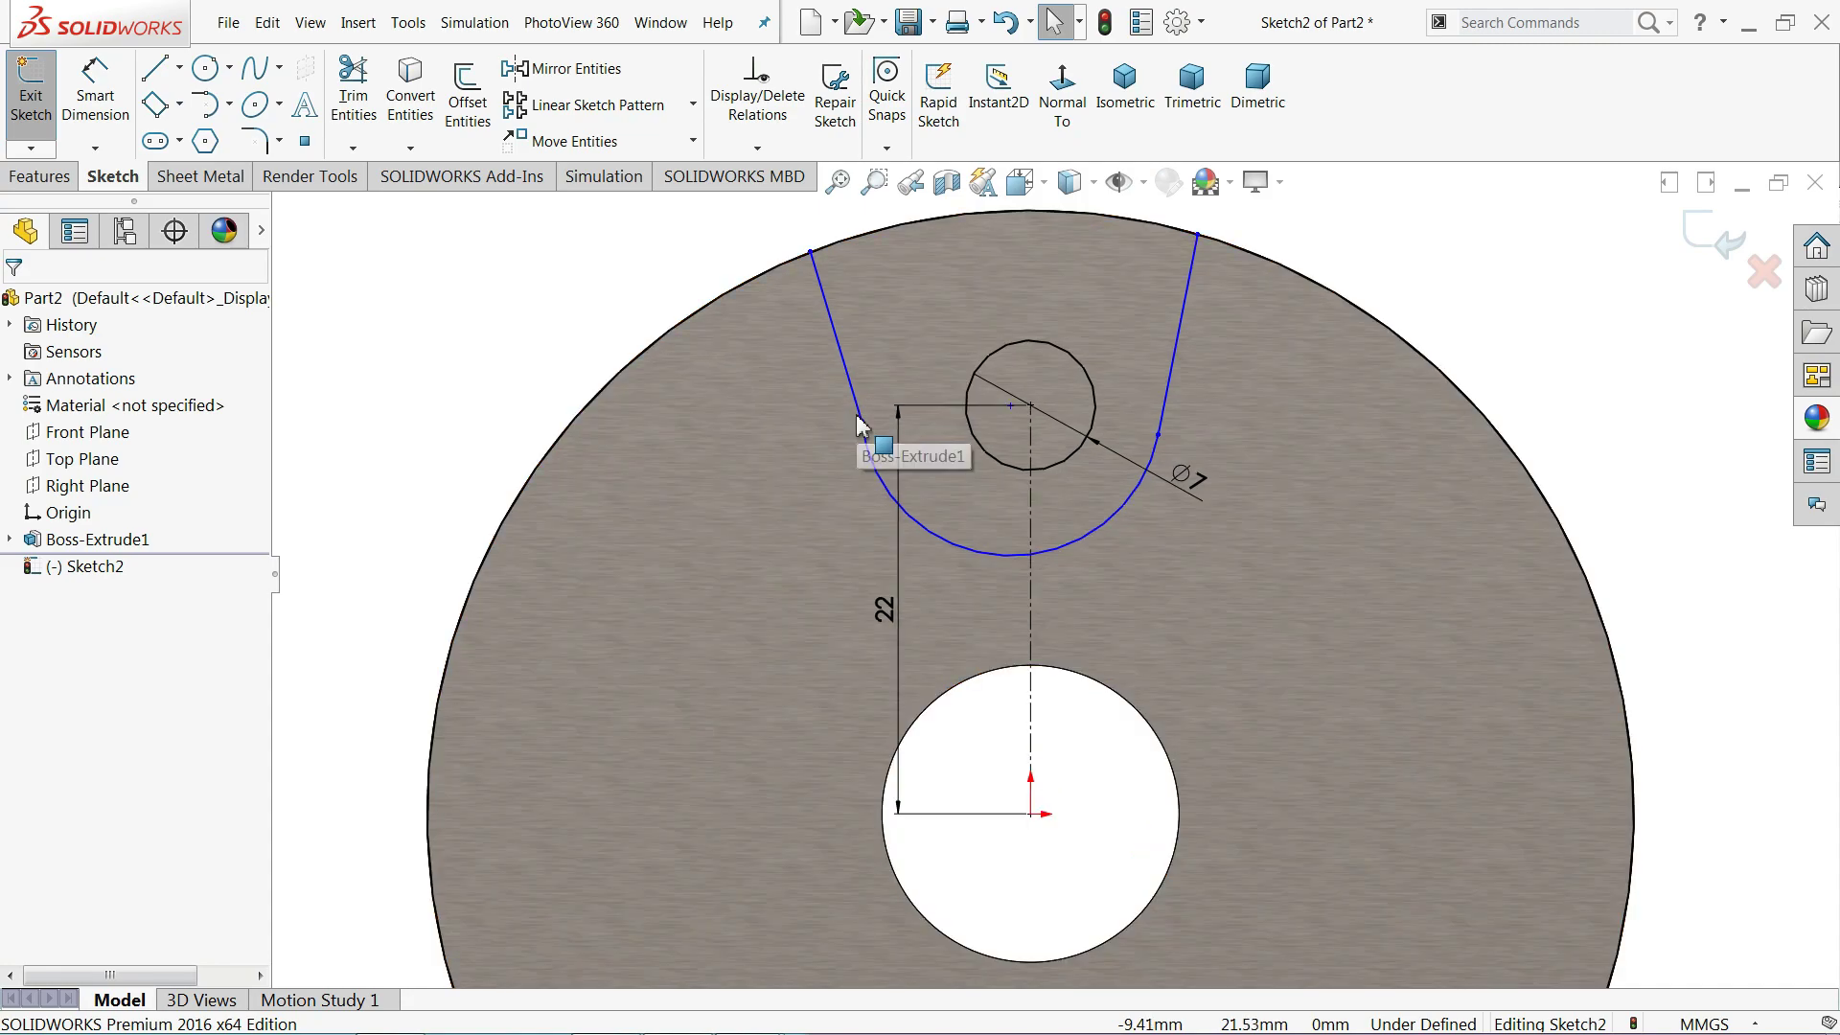
click(856, 415)
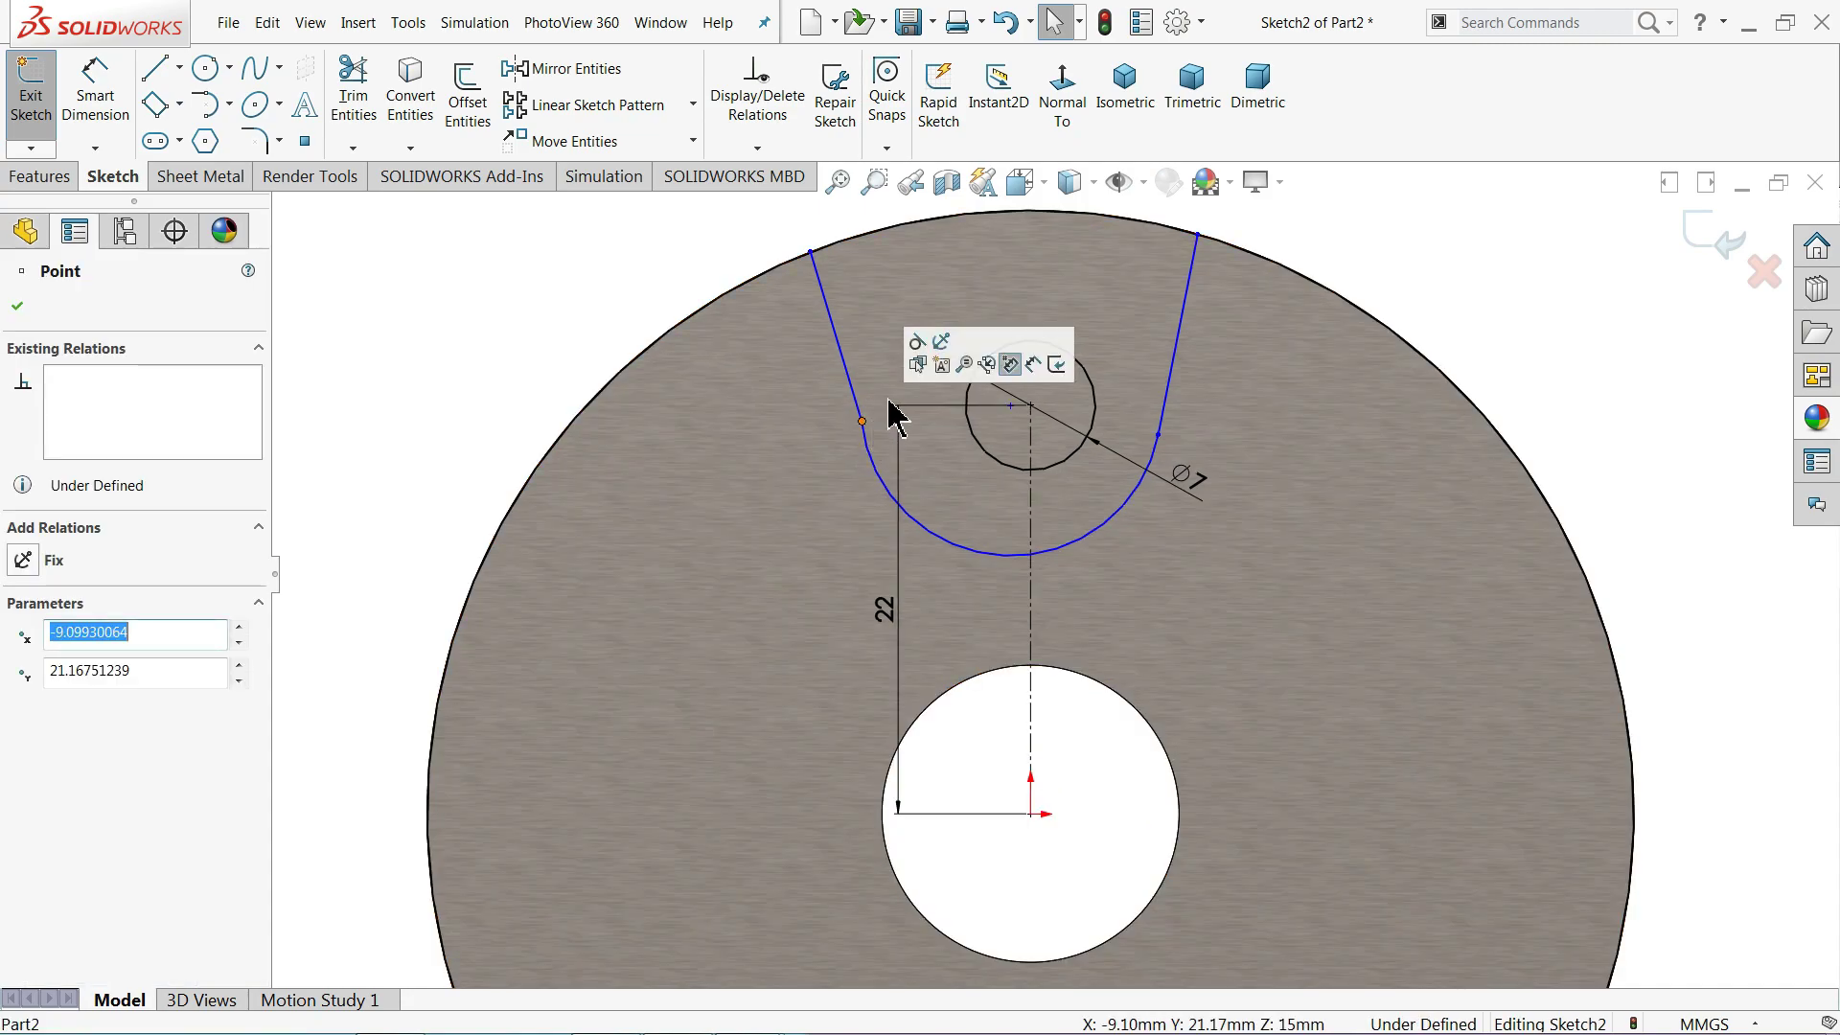
click(917, 343)
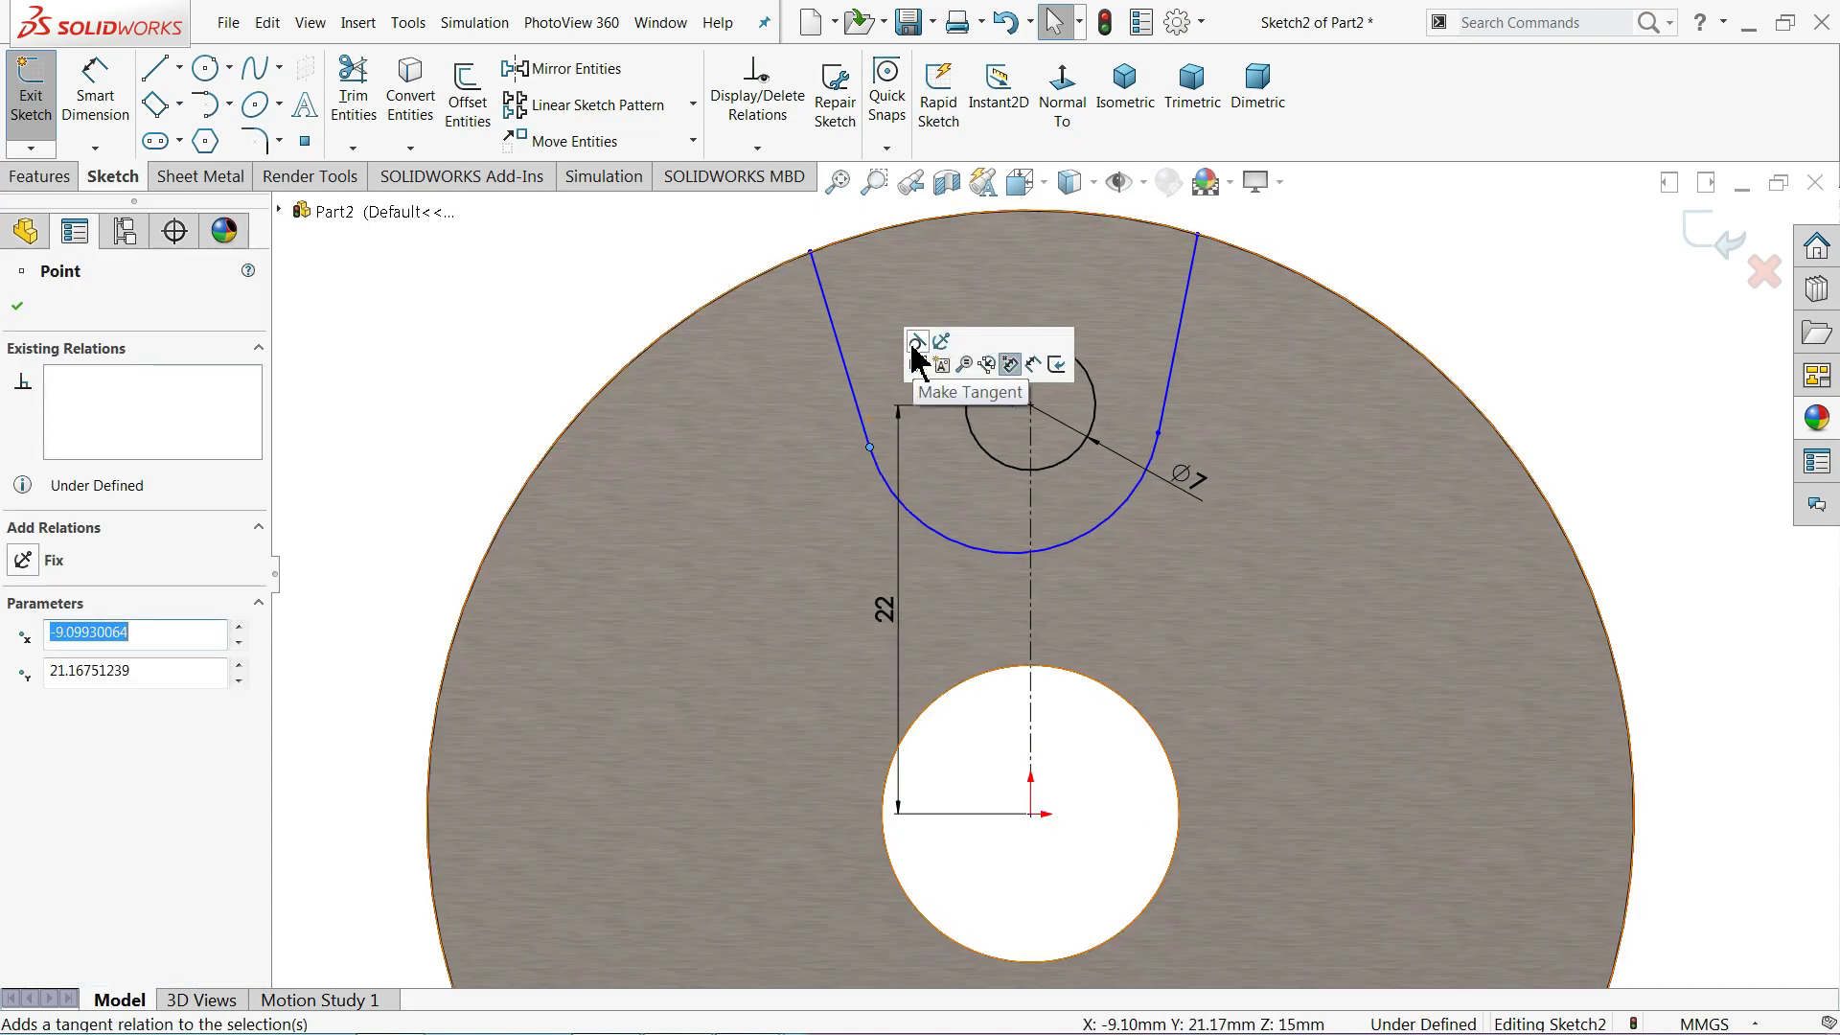
click(1159, 434)
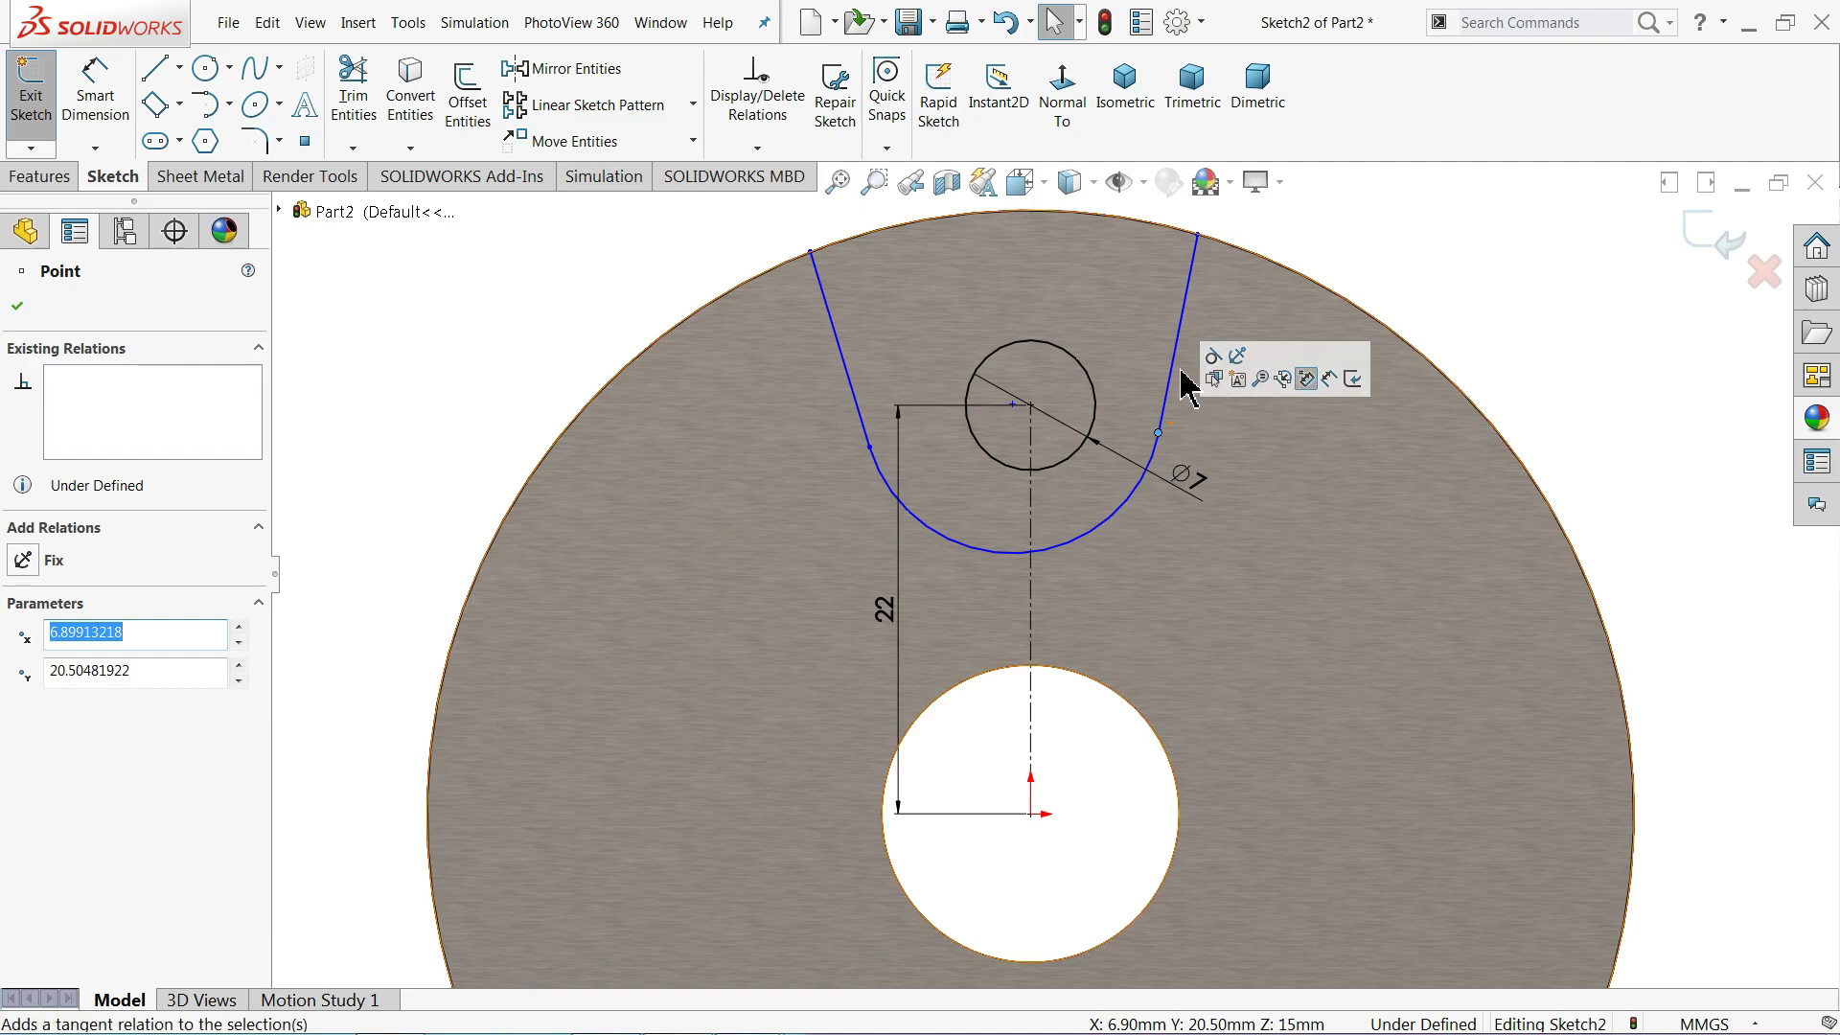
click(636, 278)
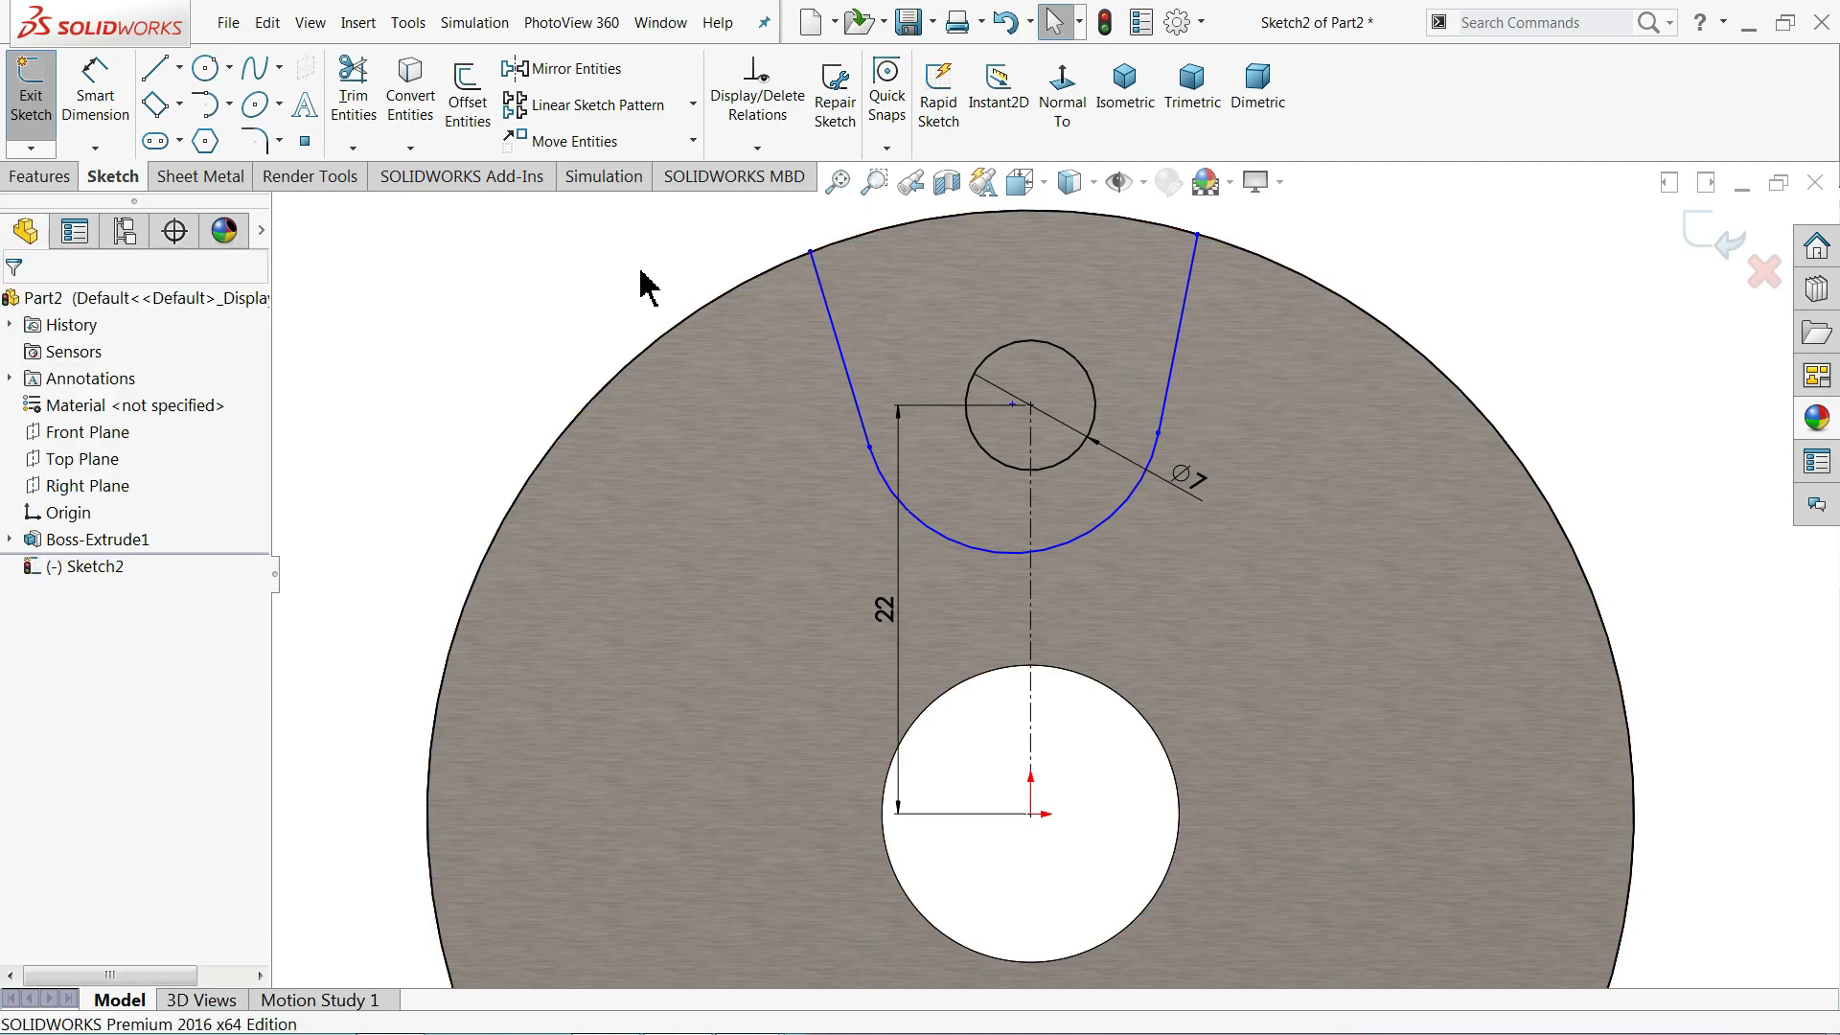
click(1072, 462)
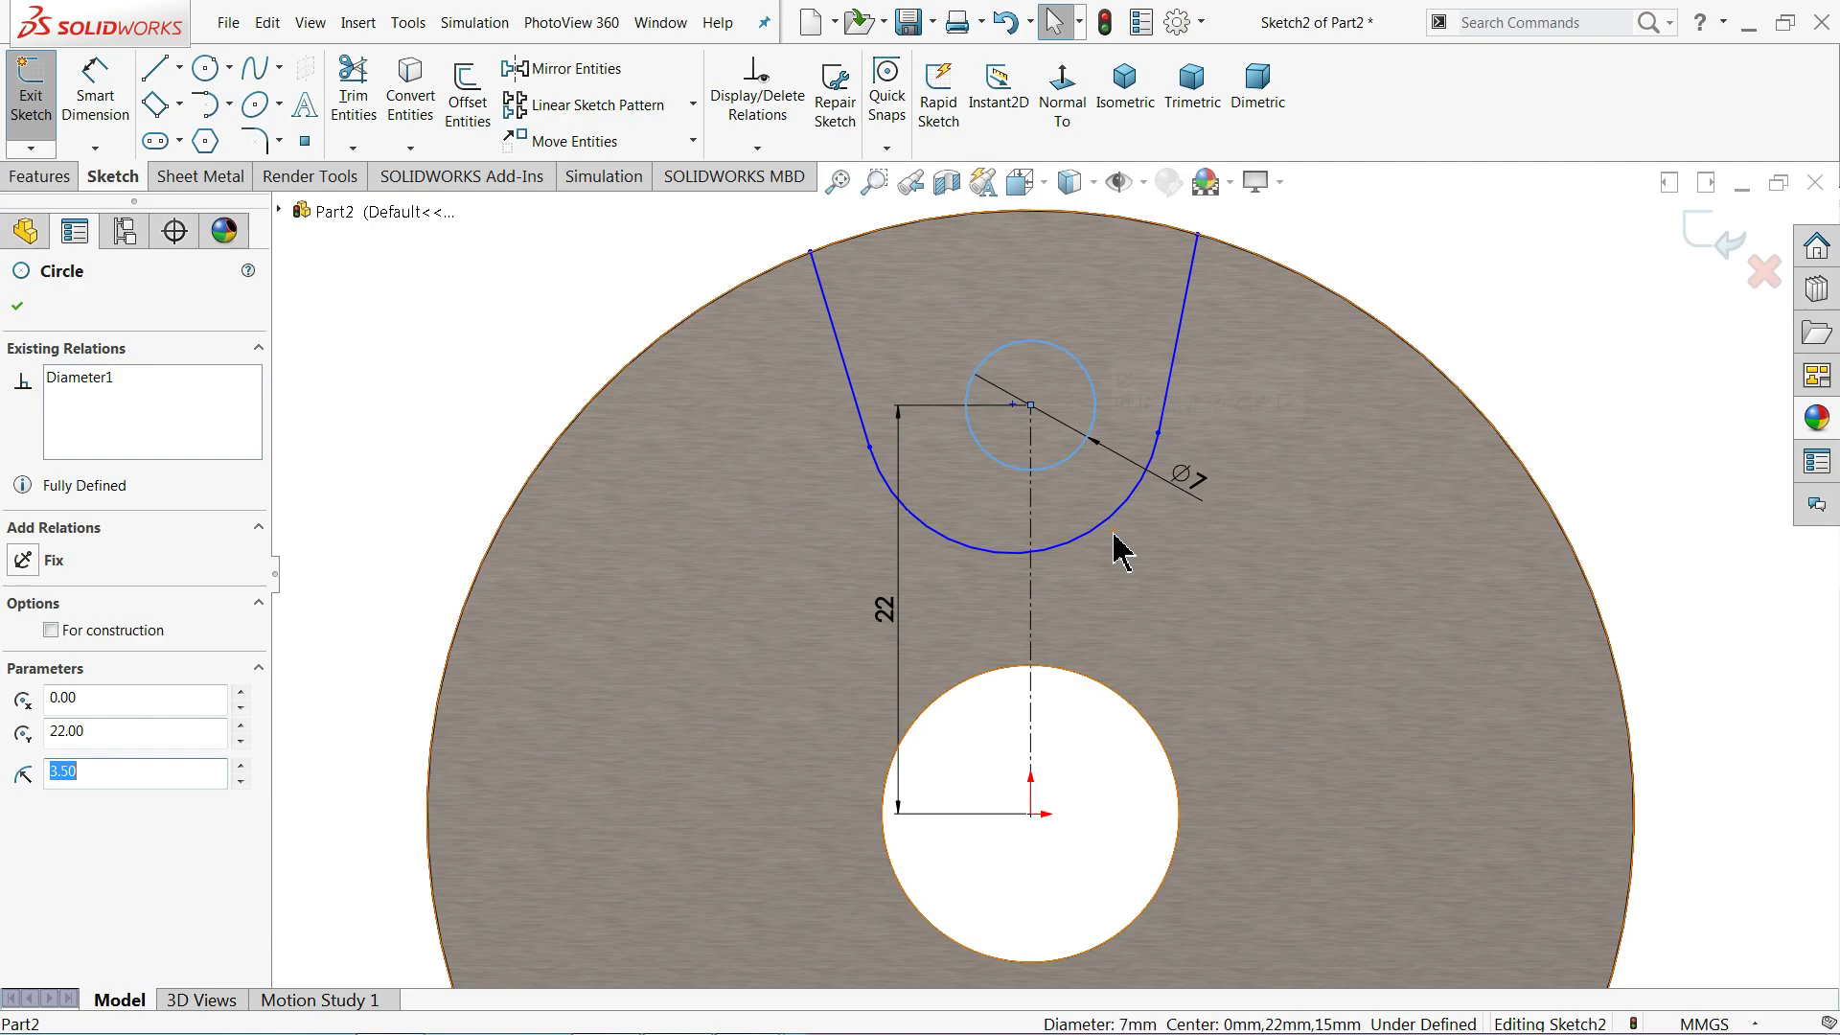
ctrl+click(1107, 537)
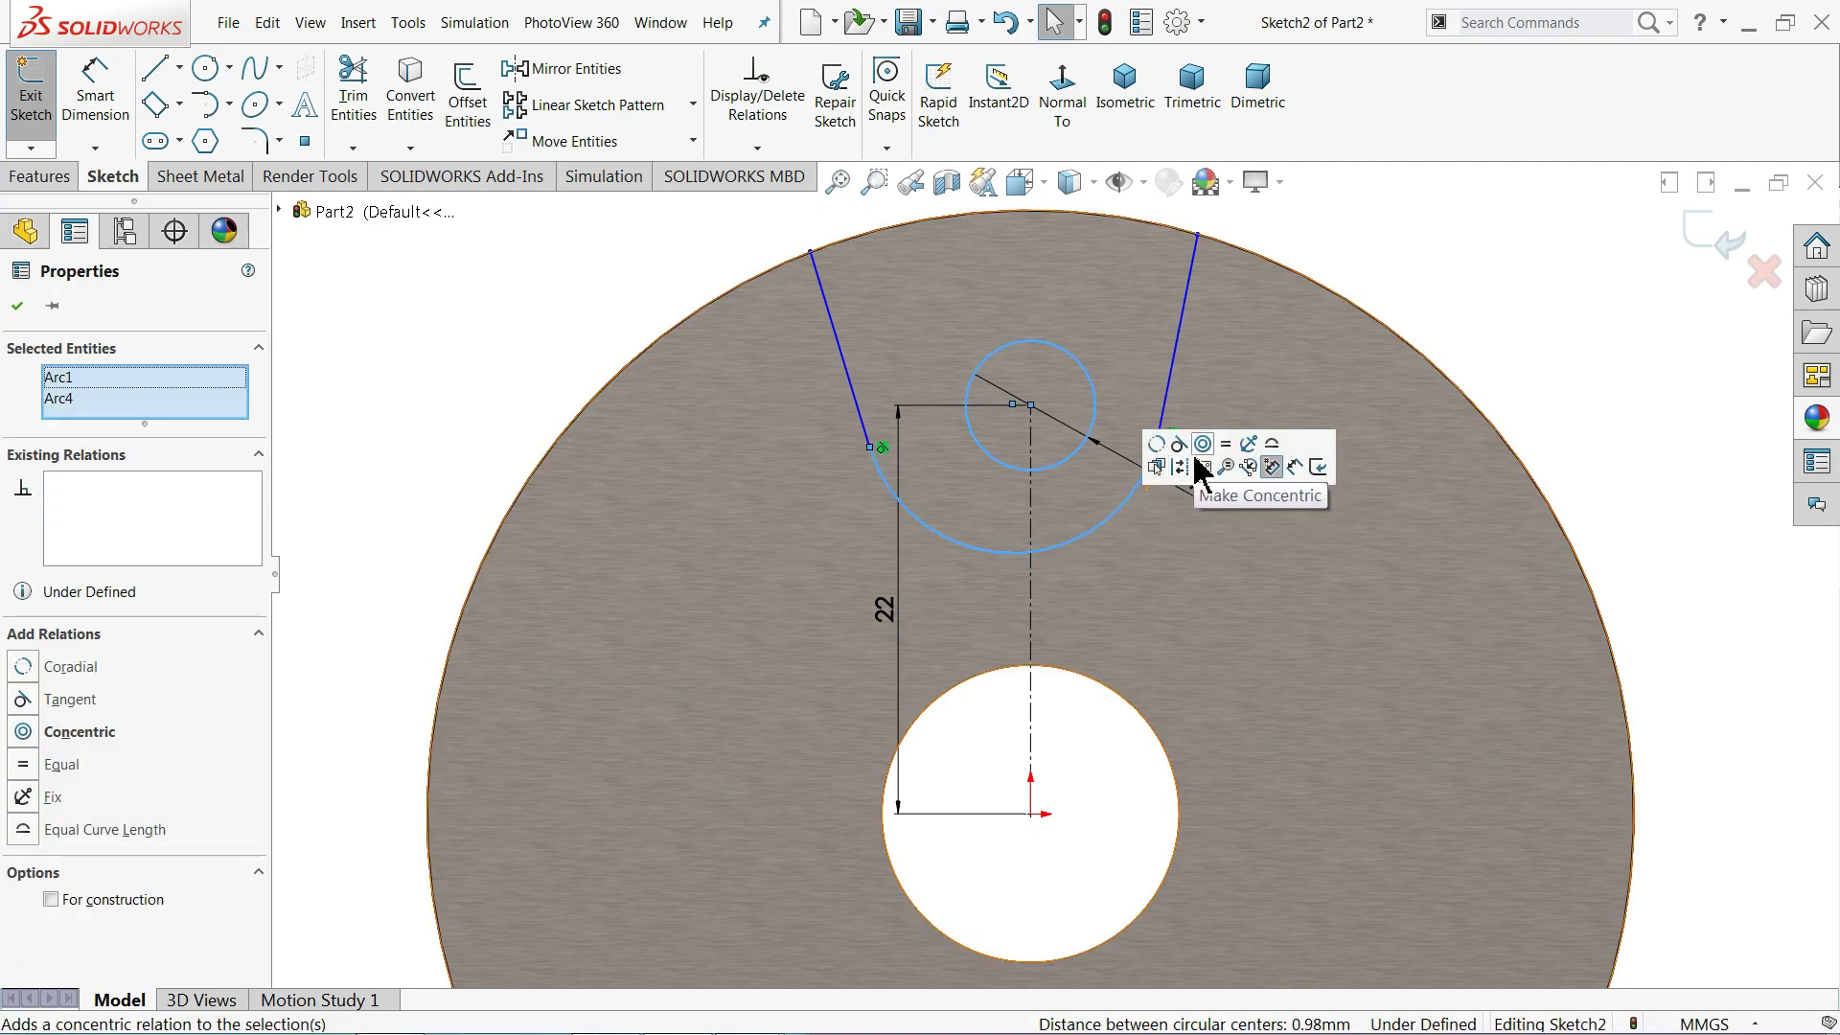
click(1204, 444)
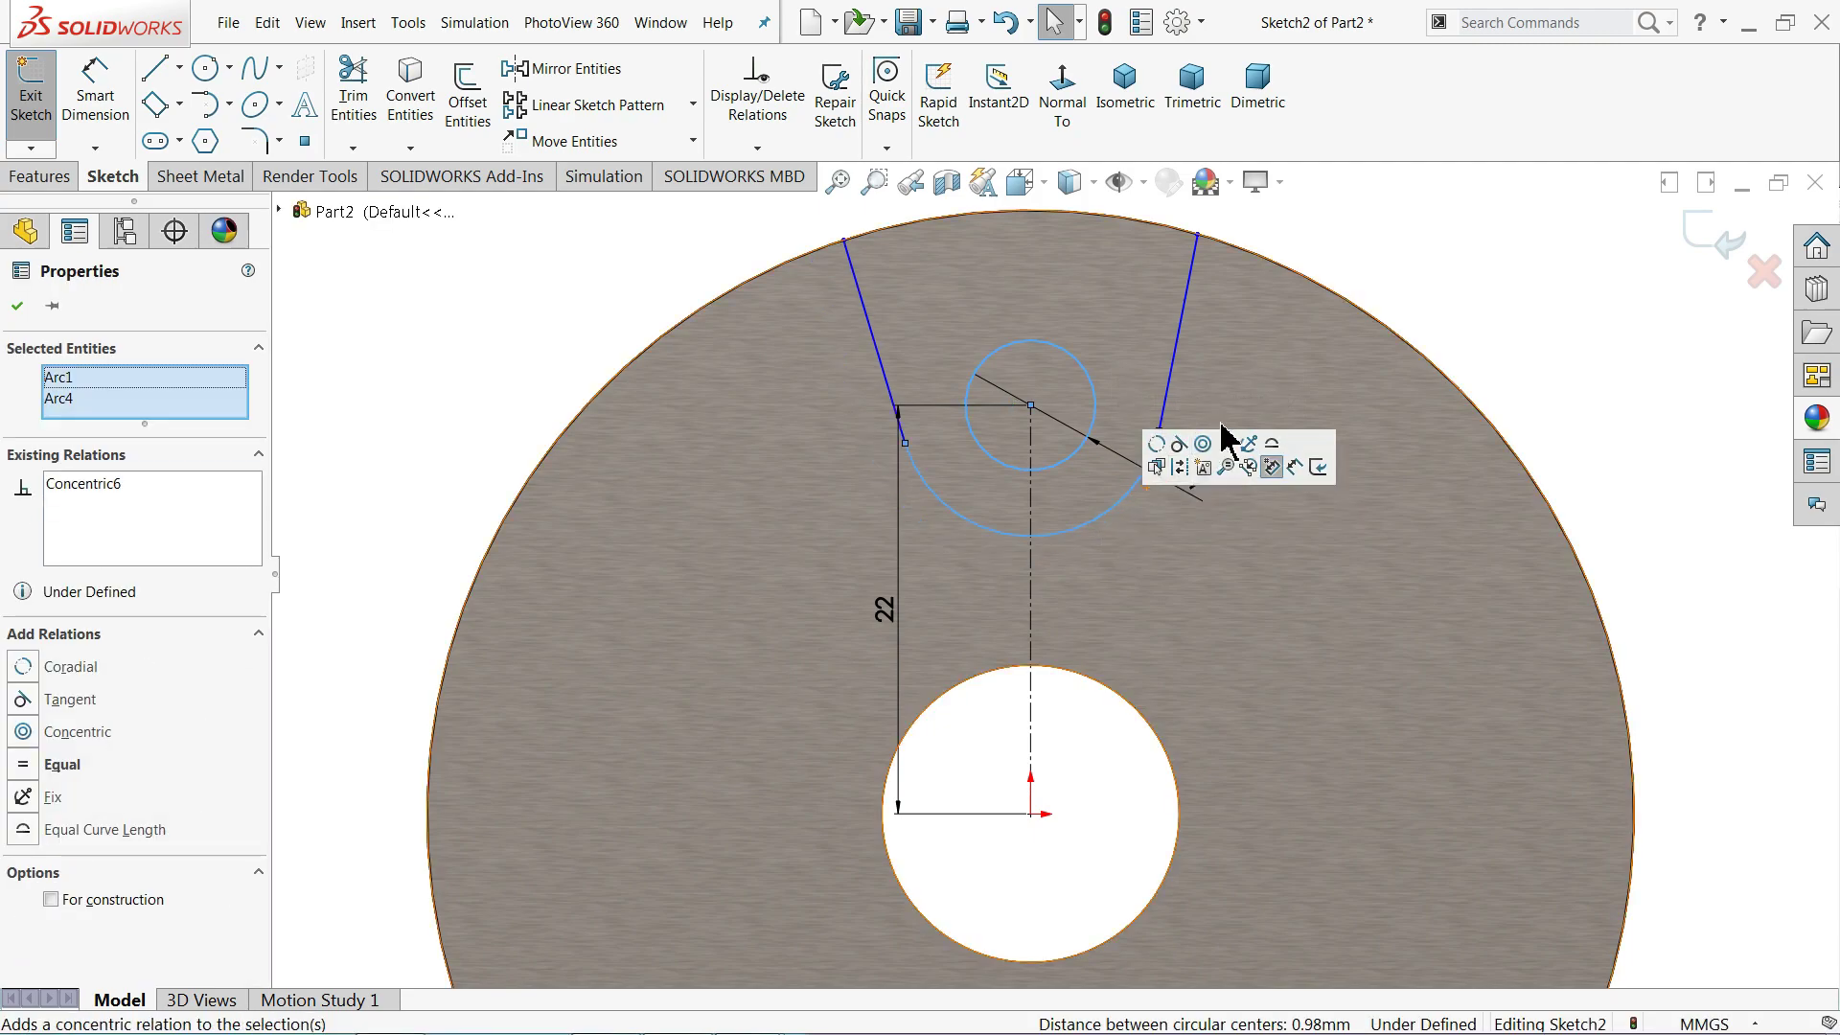
- Make the two slot side lines symmetric about the vertical centerline
click(1173, 355)
ctrl+click(884, 362)
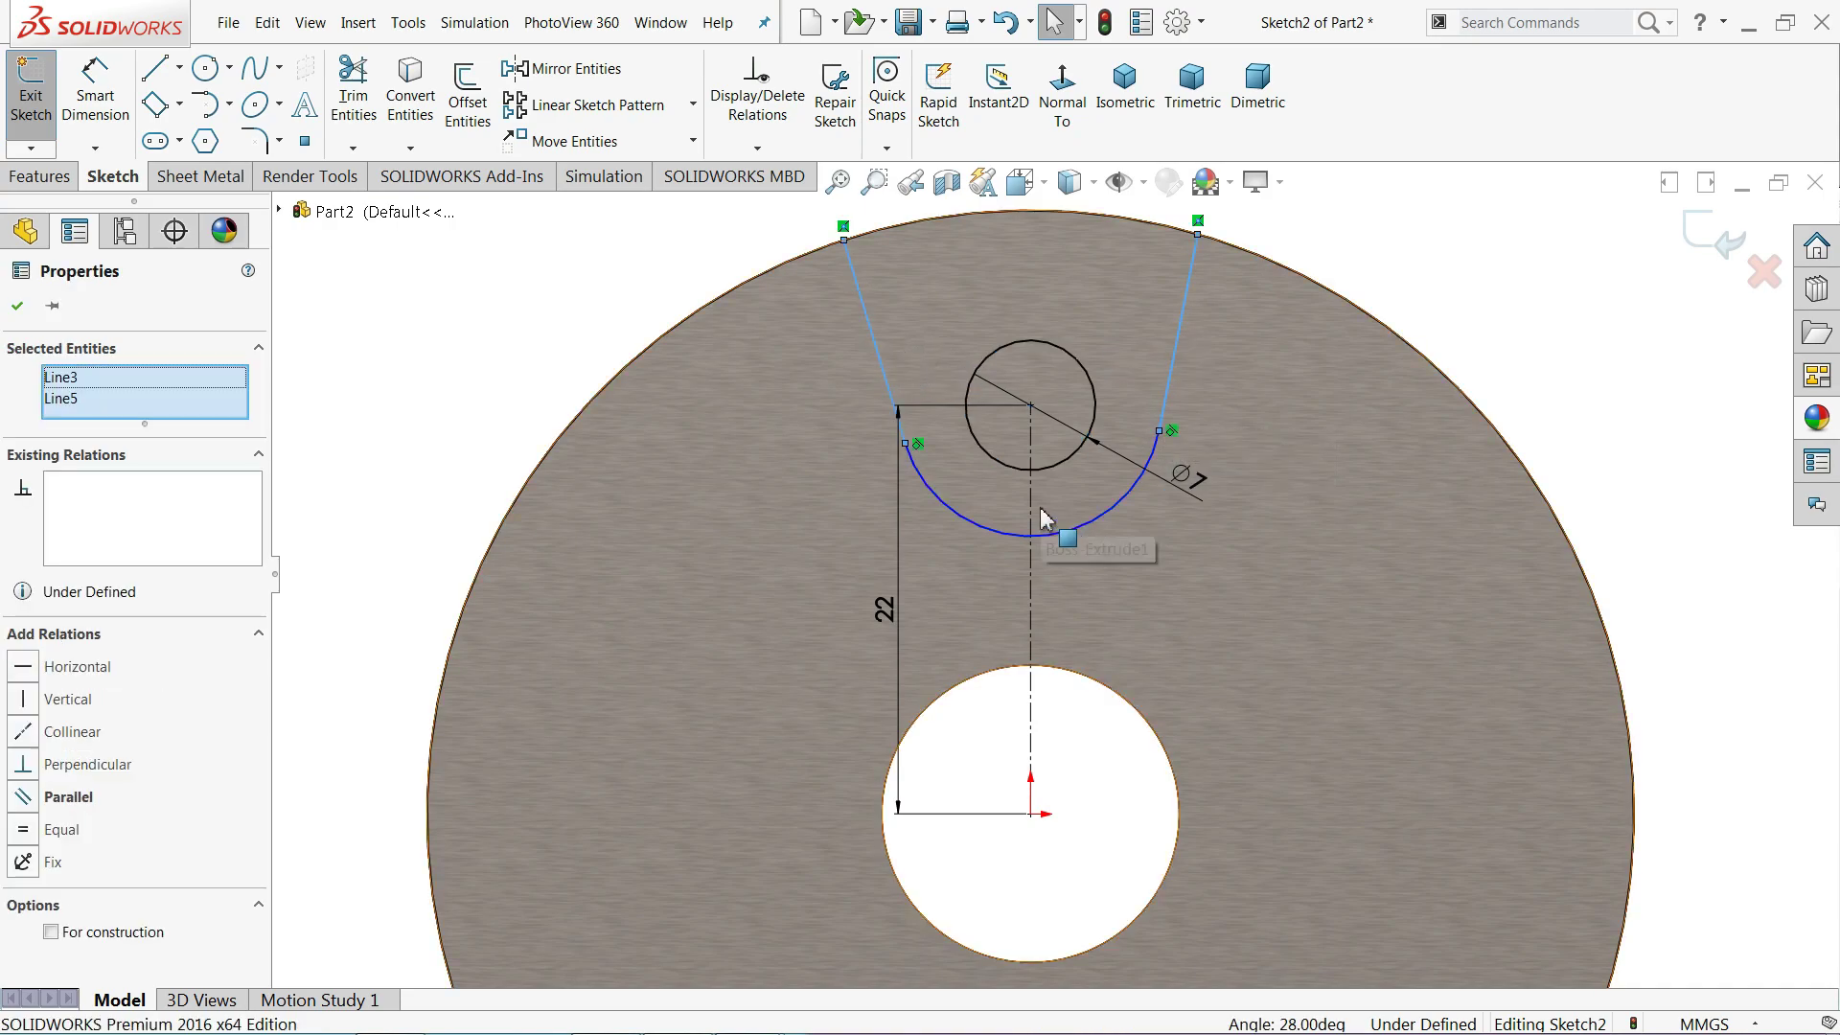
click(1032, 500)
ctrl+click(1033, 500)
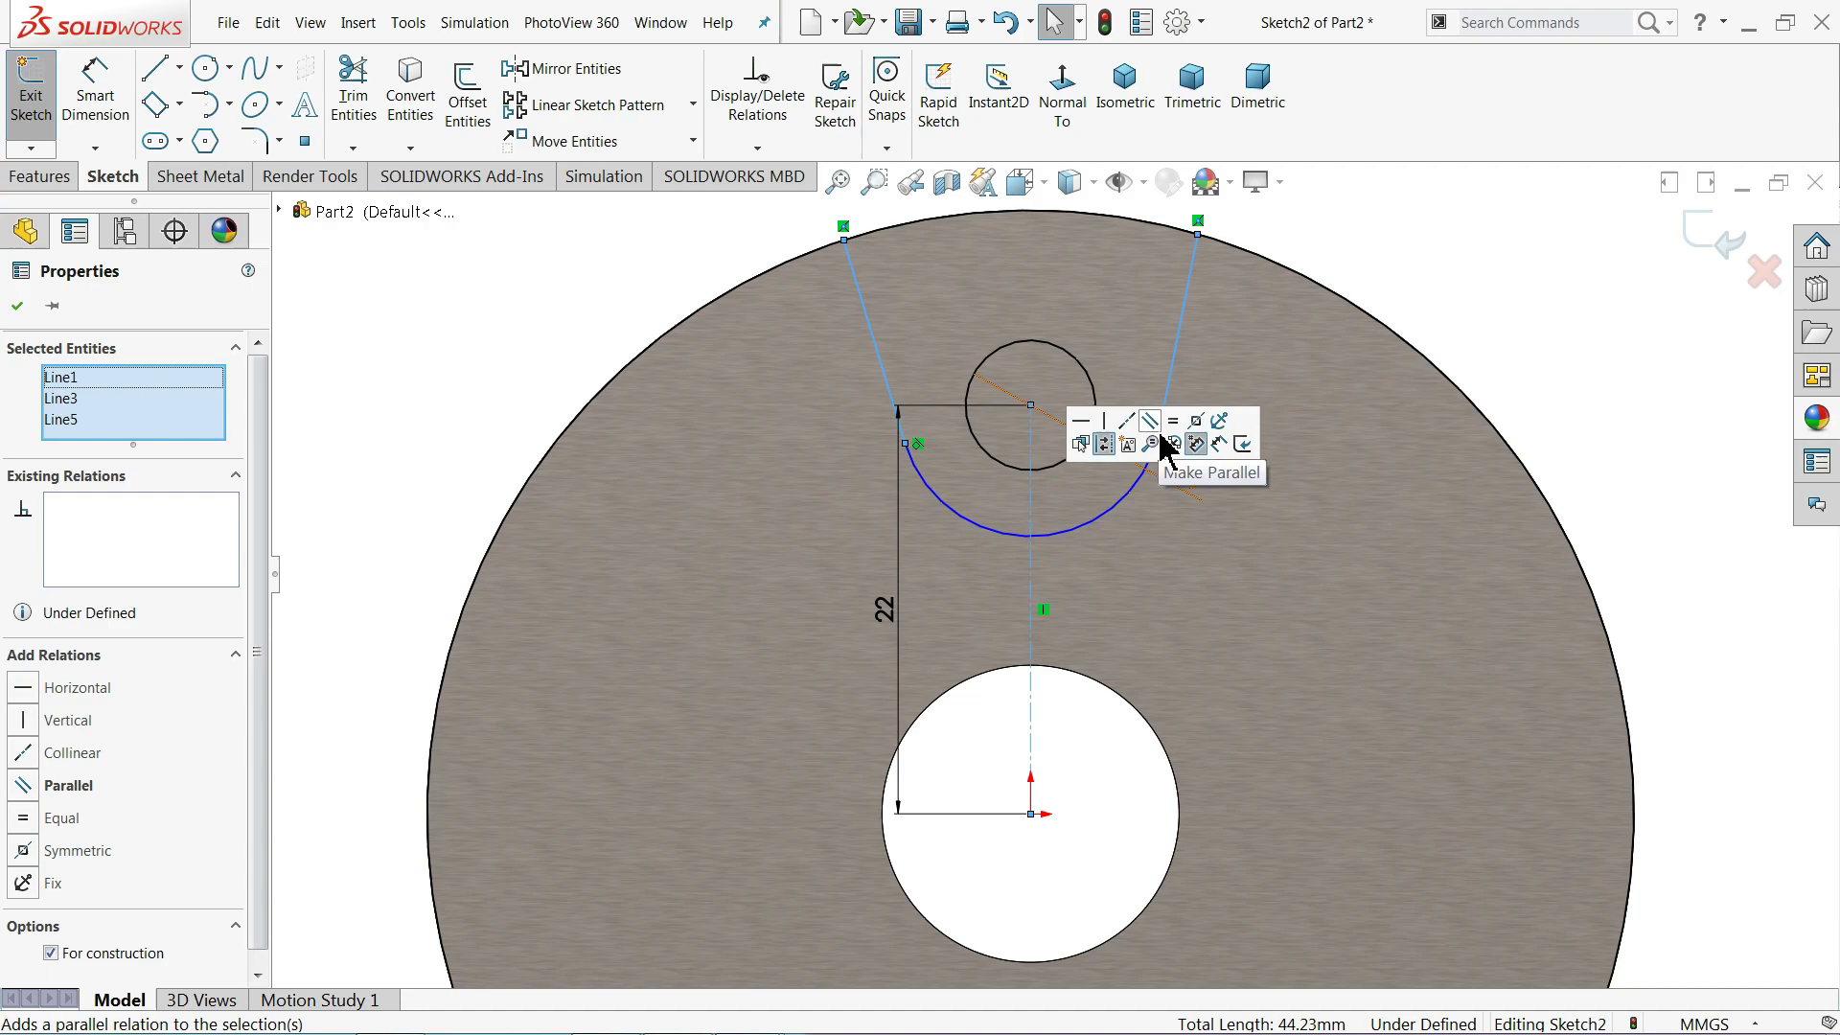
click(1197, 424)
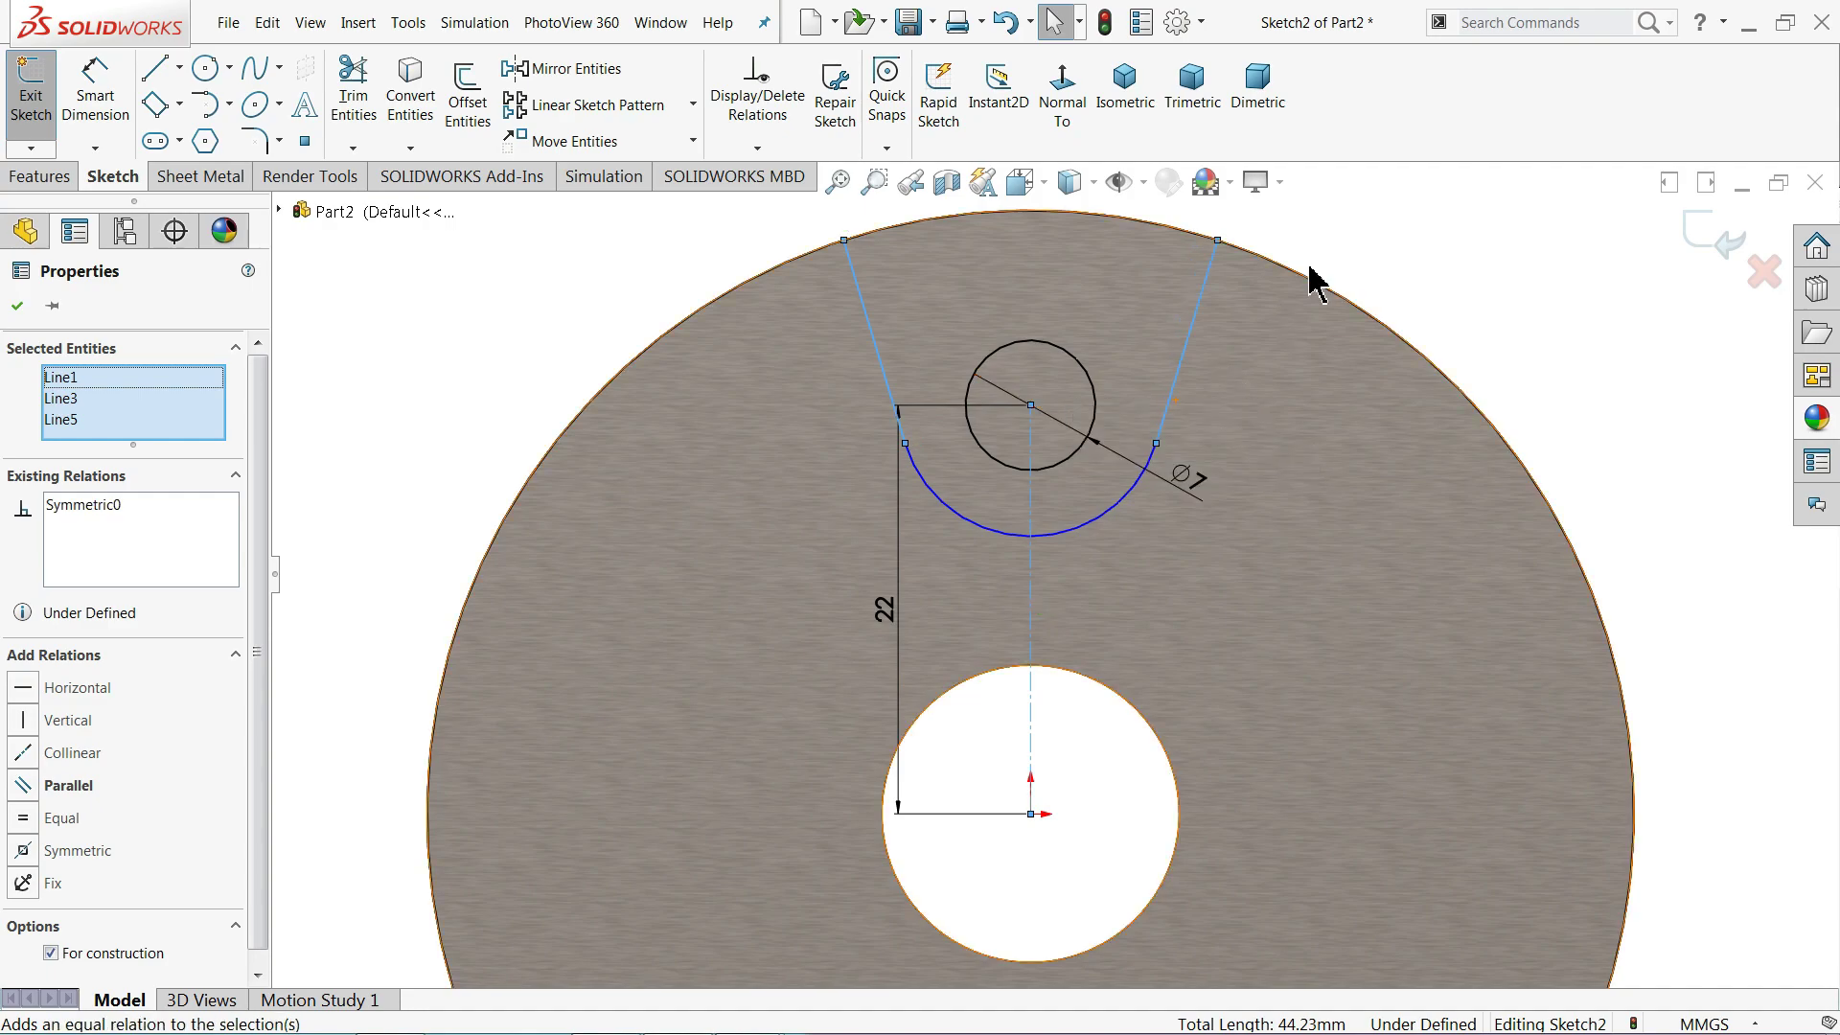
click(1334, 247)
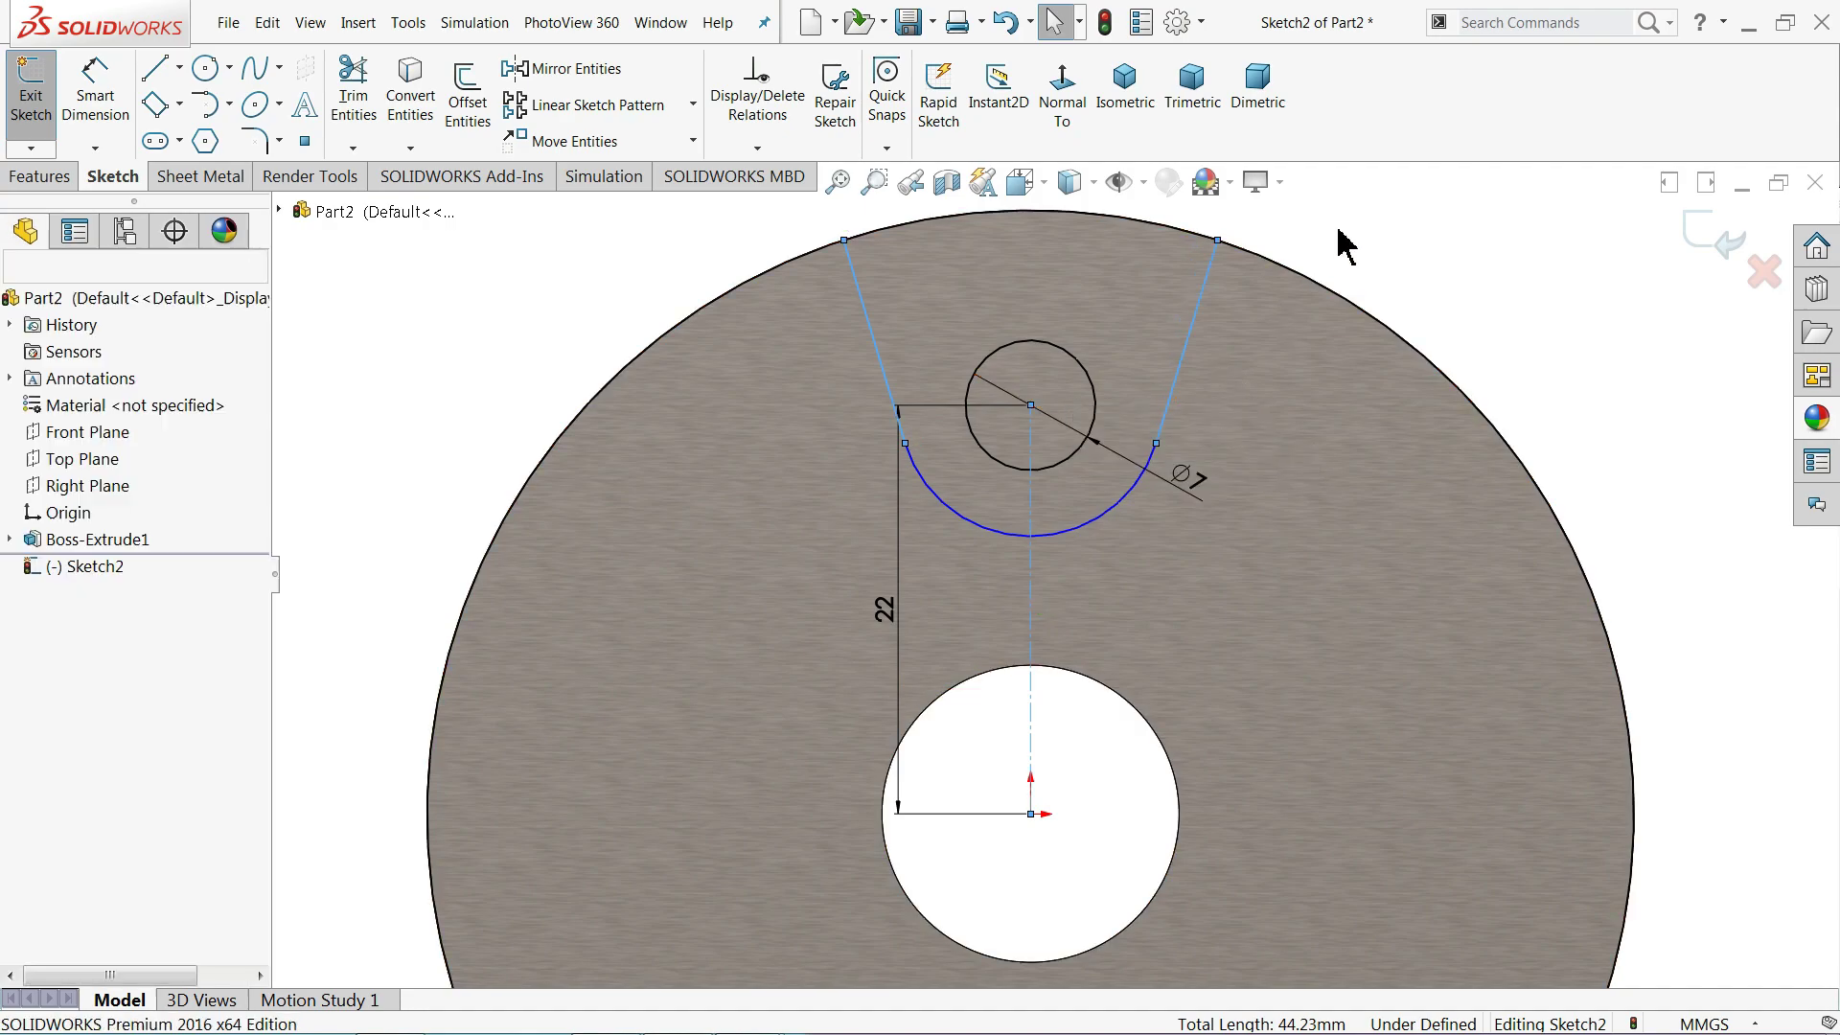
- Make the right slot line coincident with the origin, then select both side lines
click(1031, 814)
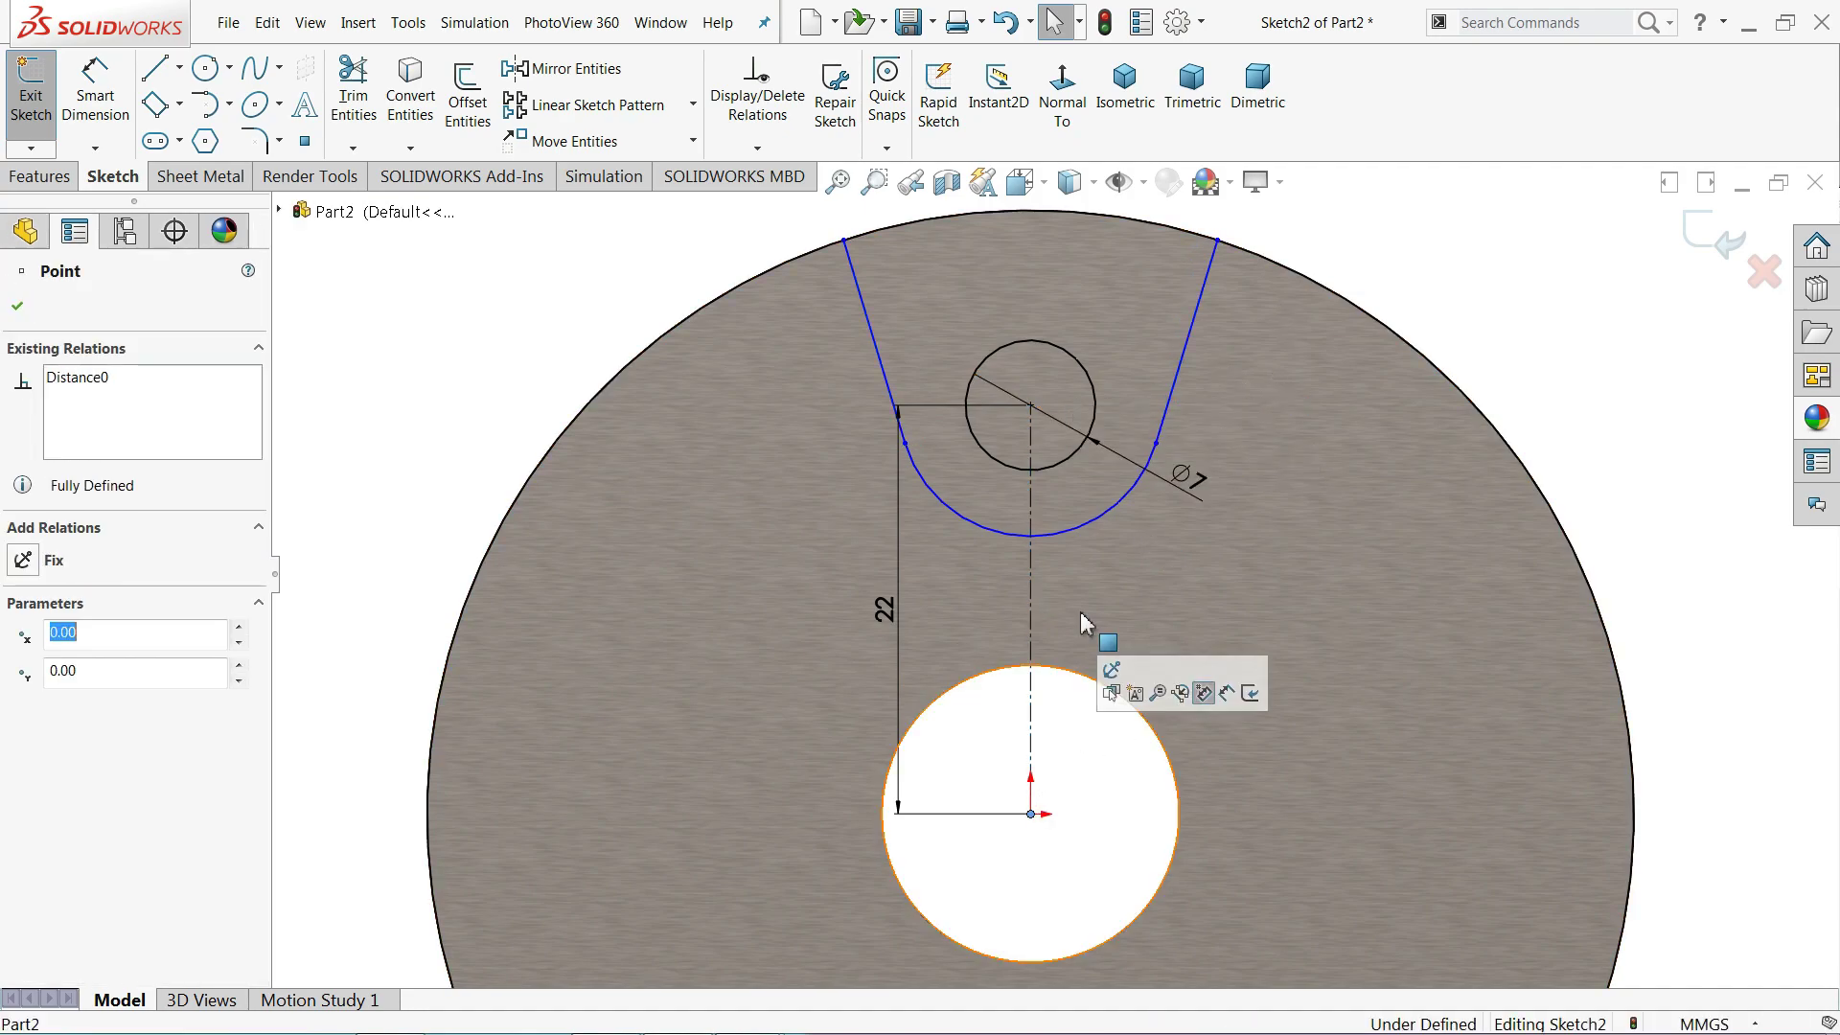
ctrl+click(1173, 397)
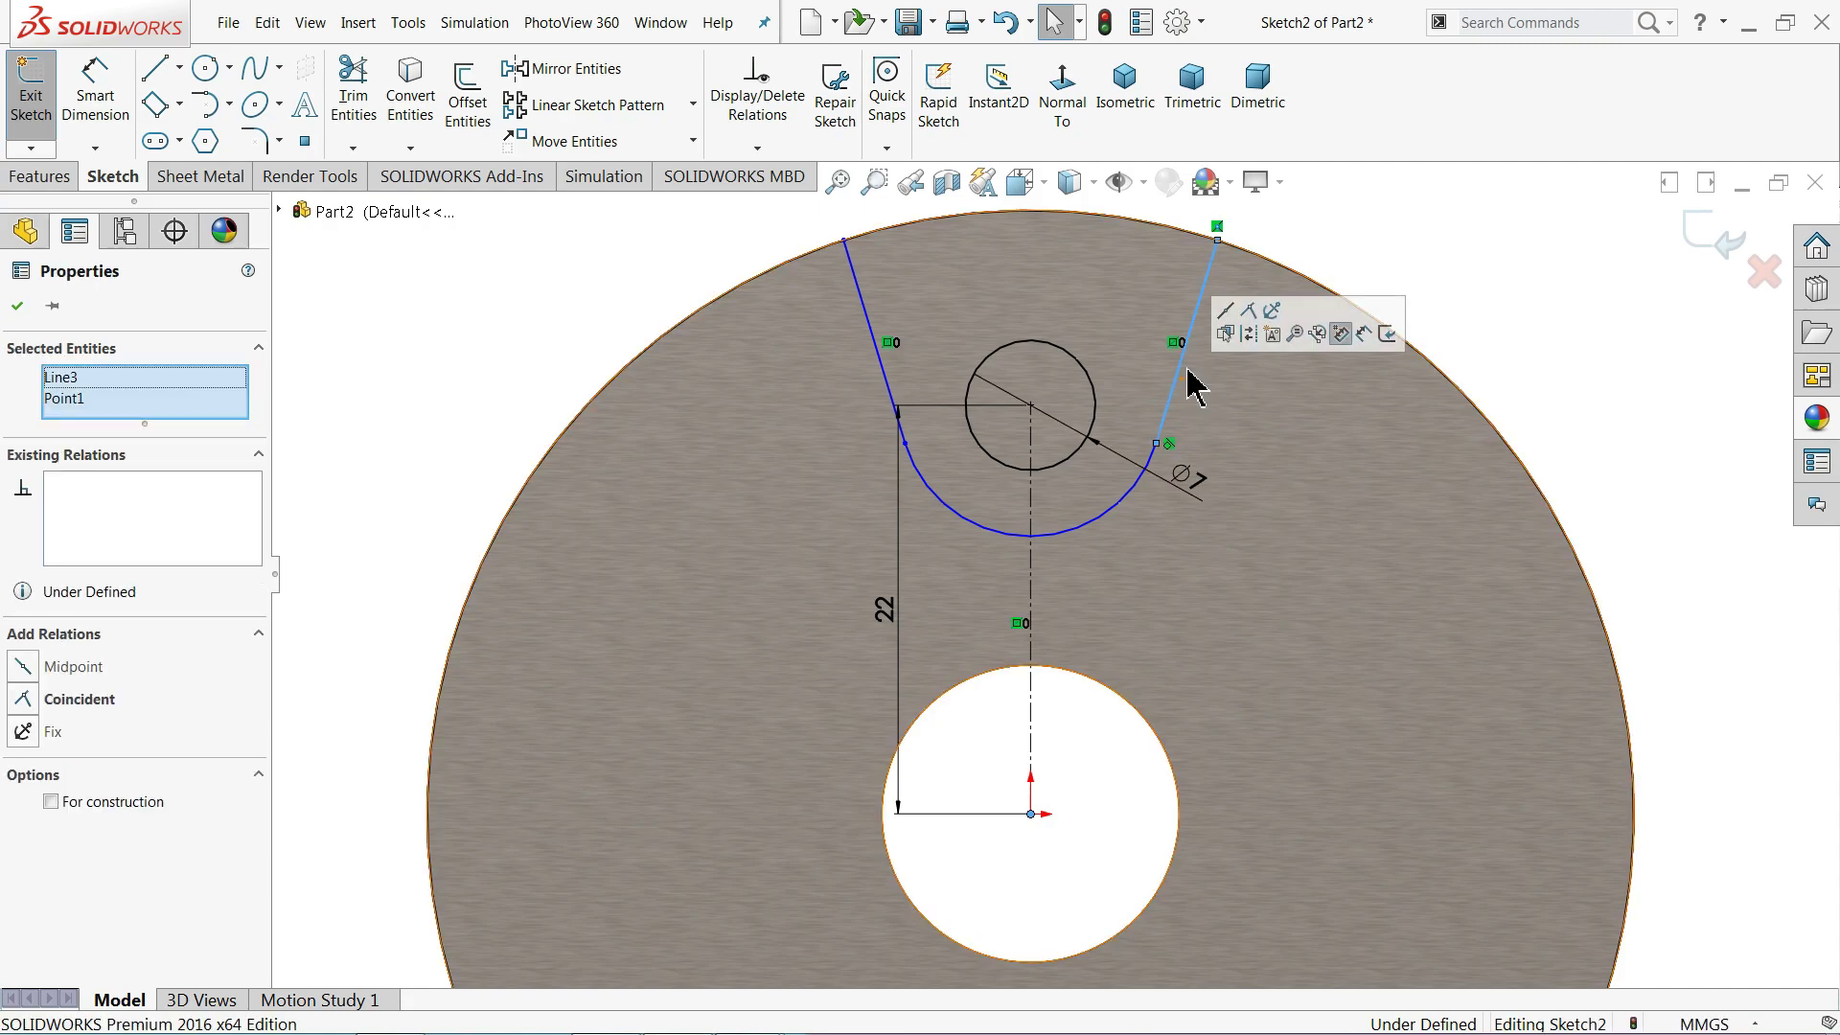
click(1249, 310)
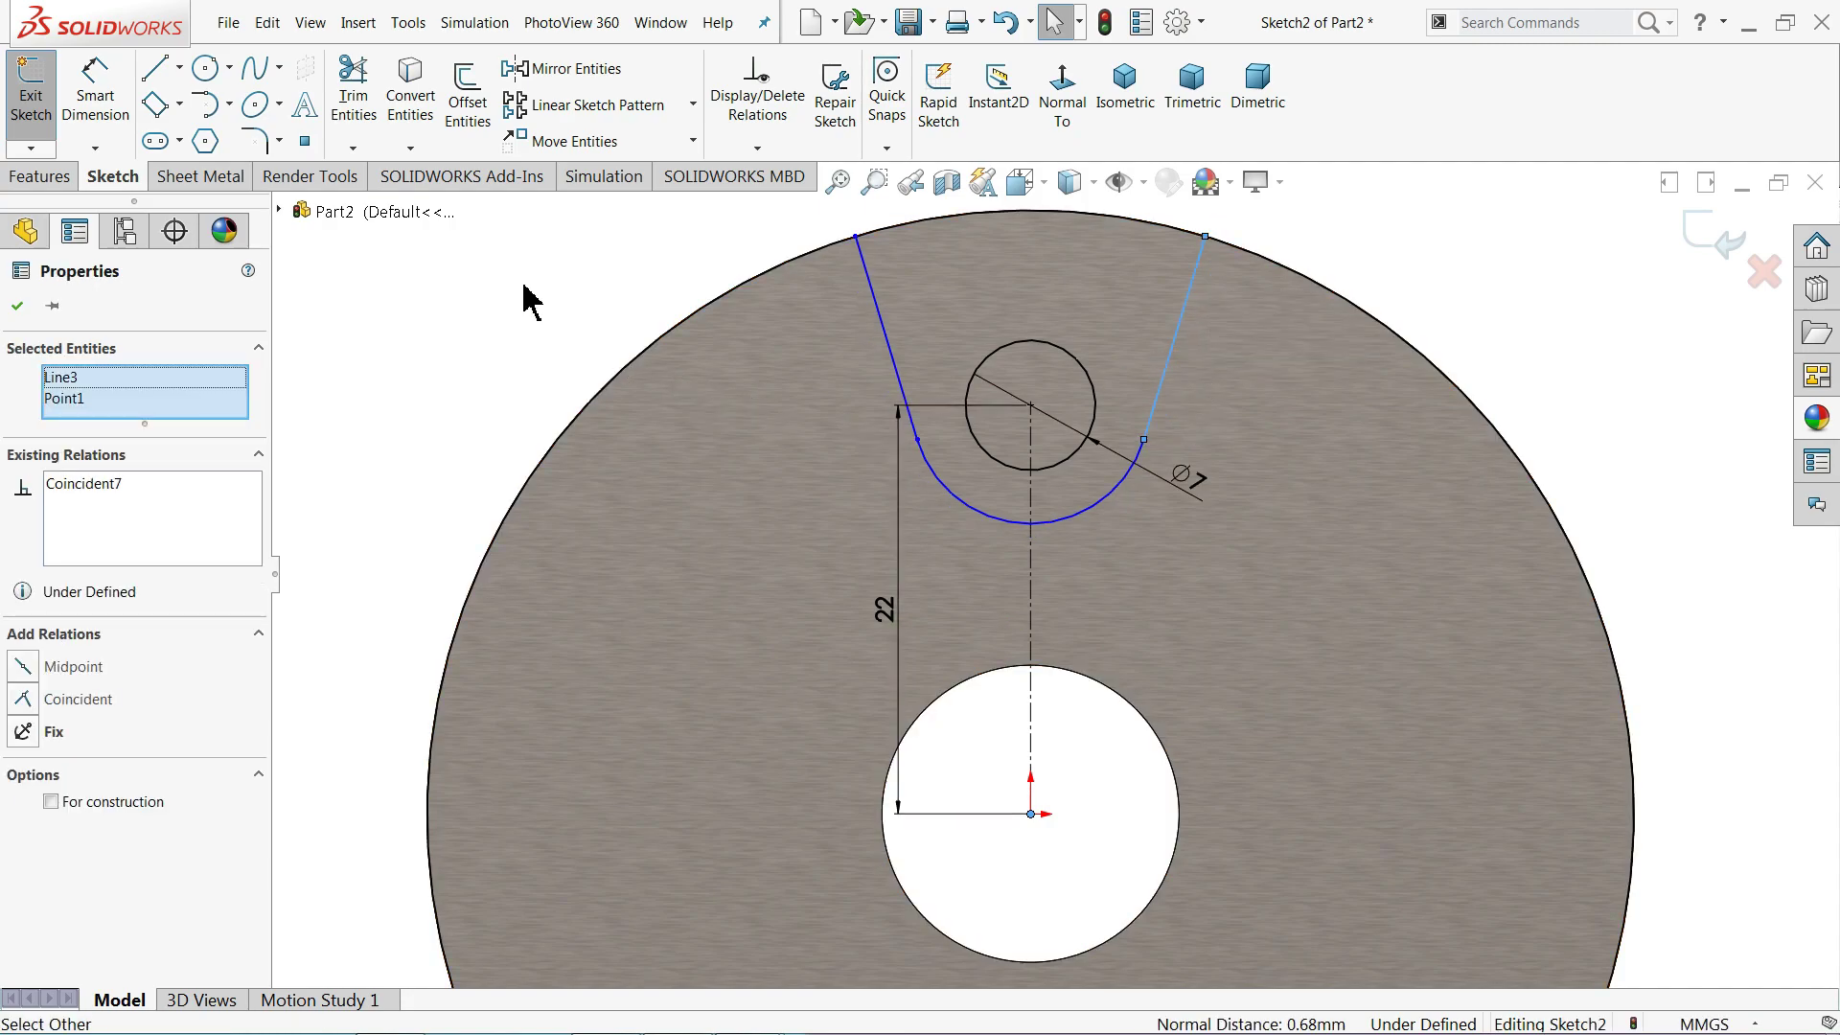
key(Escape)
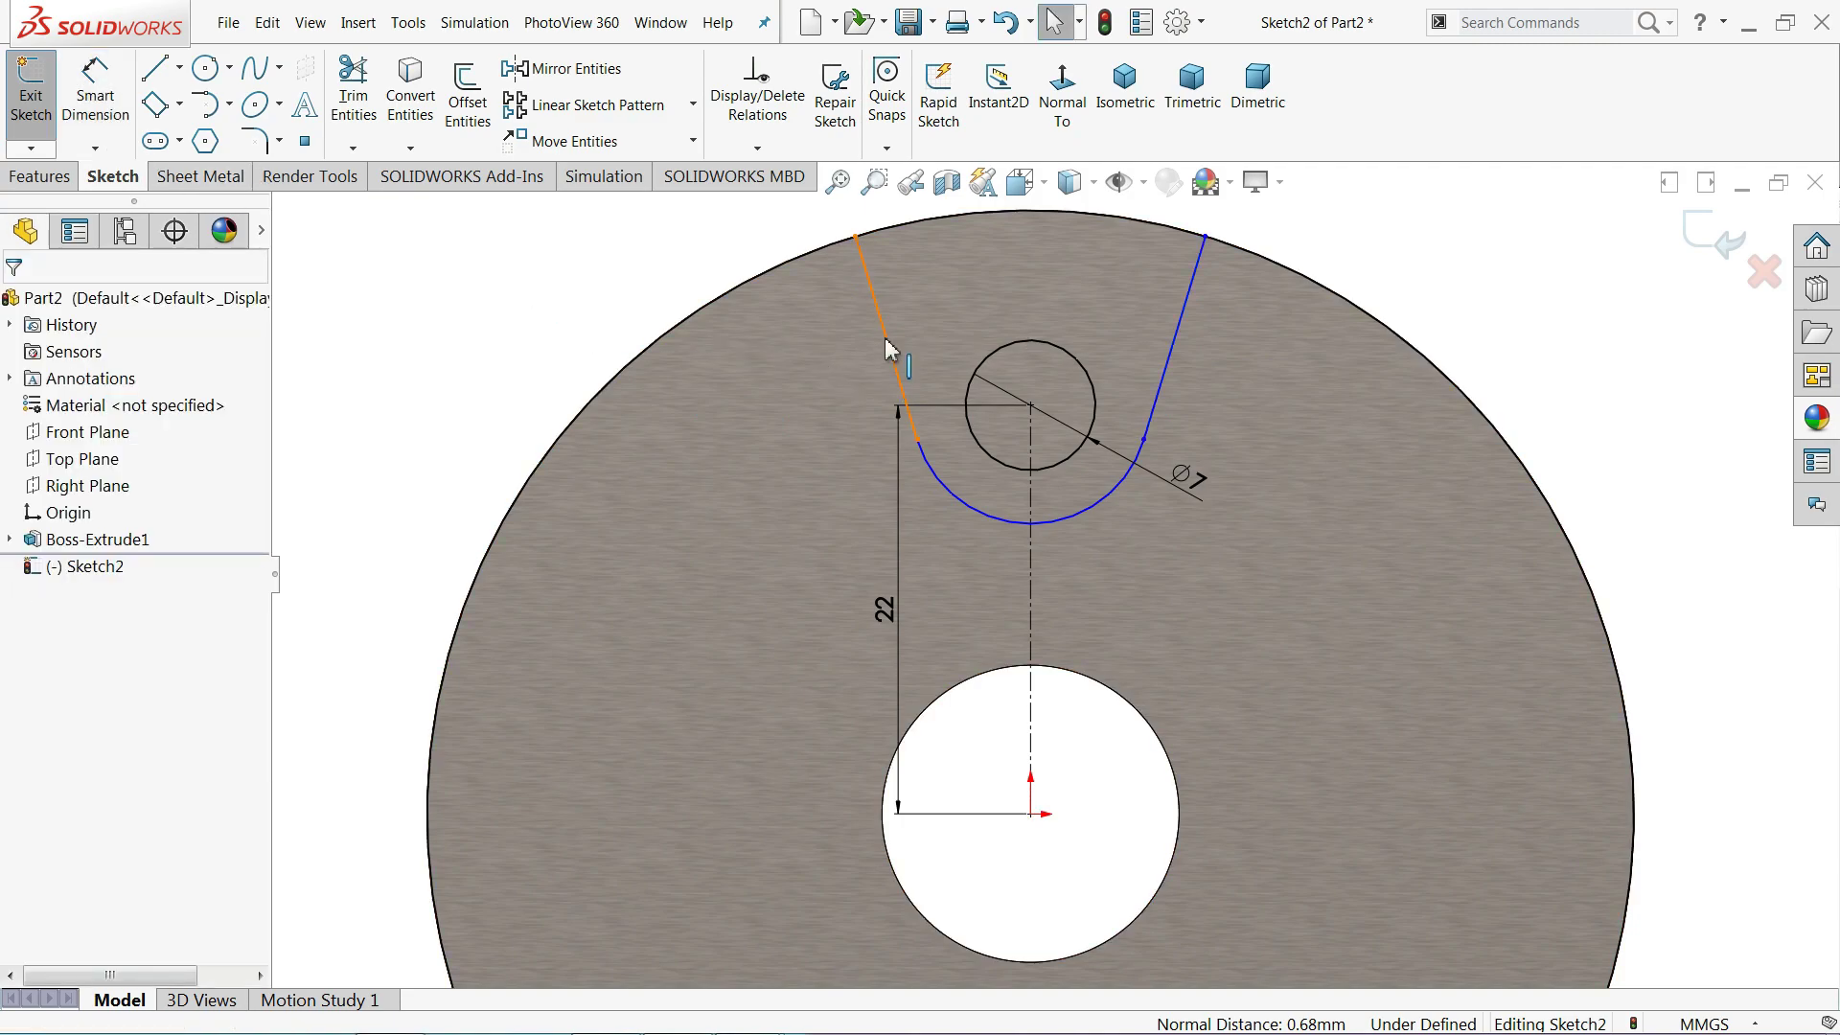
click(893, 361)
click(1169, 356)
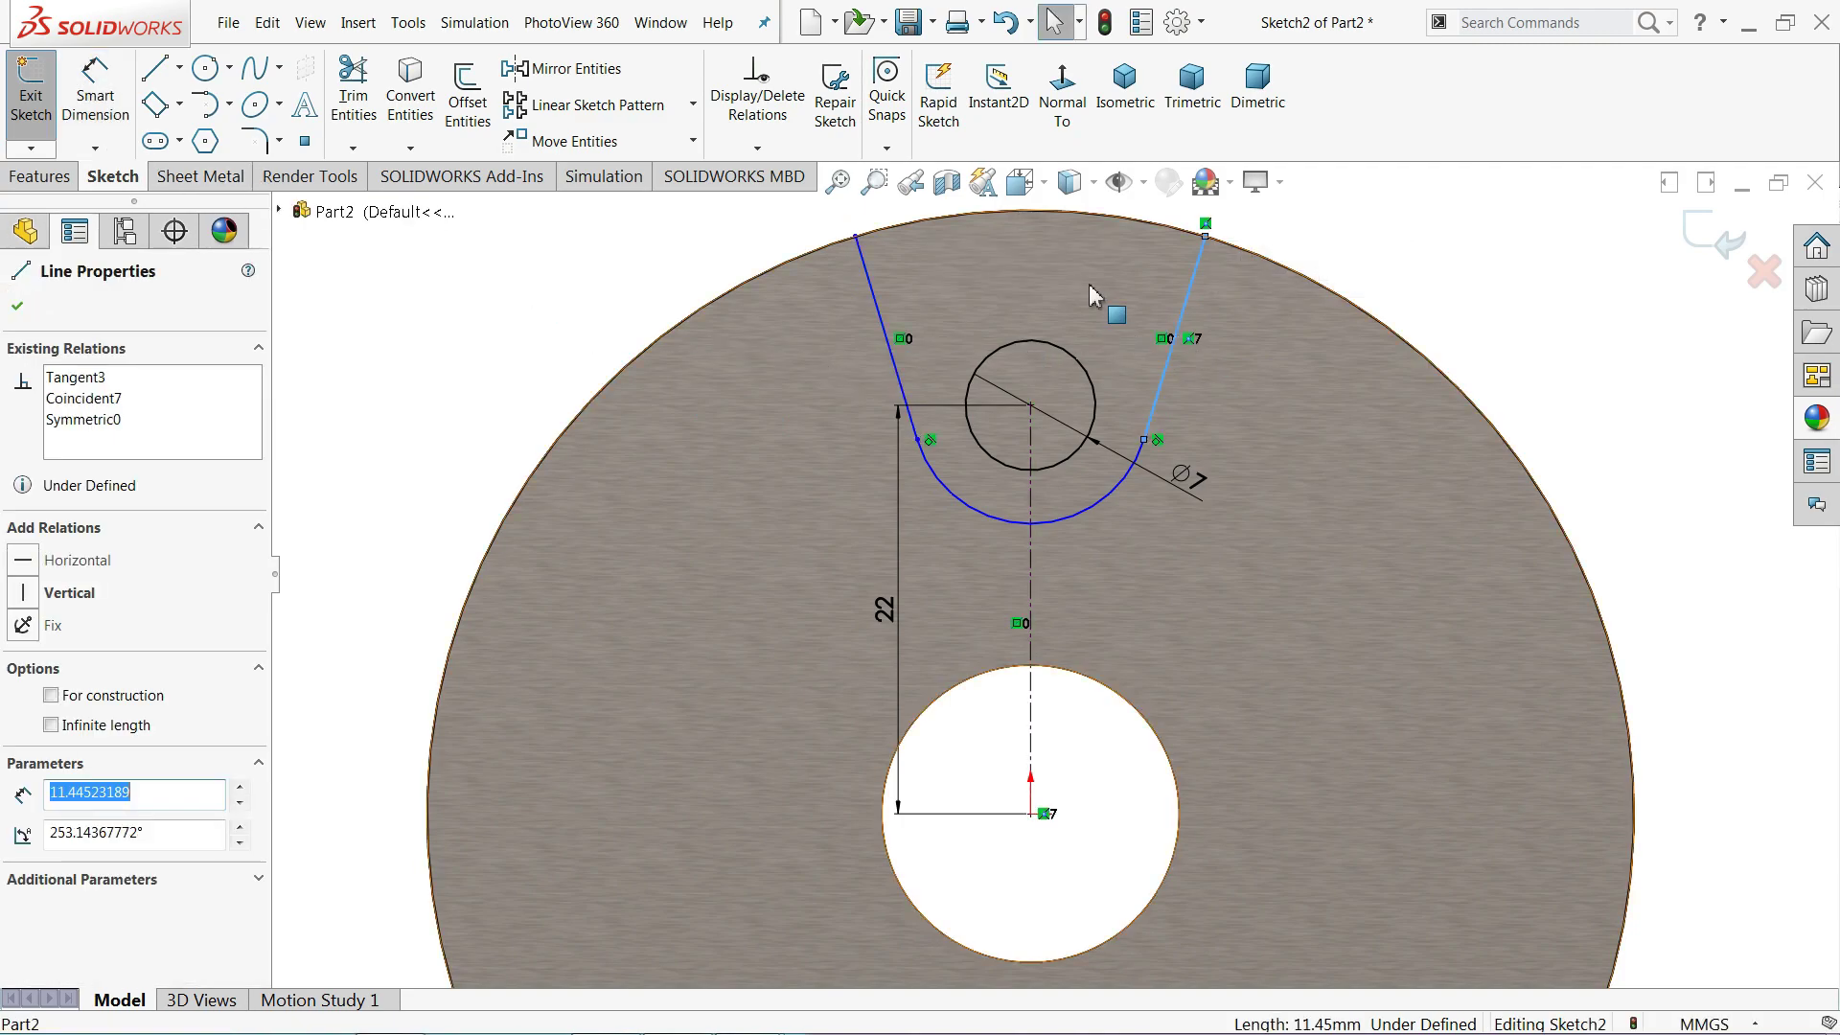
- Dimension the angle between the slot's side lines as 45°
key(z)
click(95, 88)
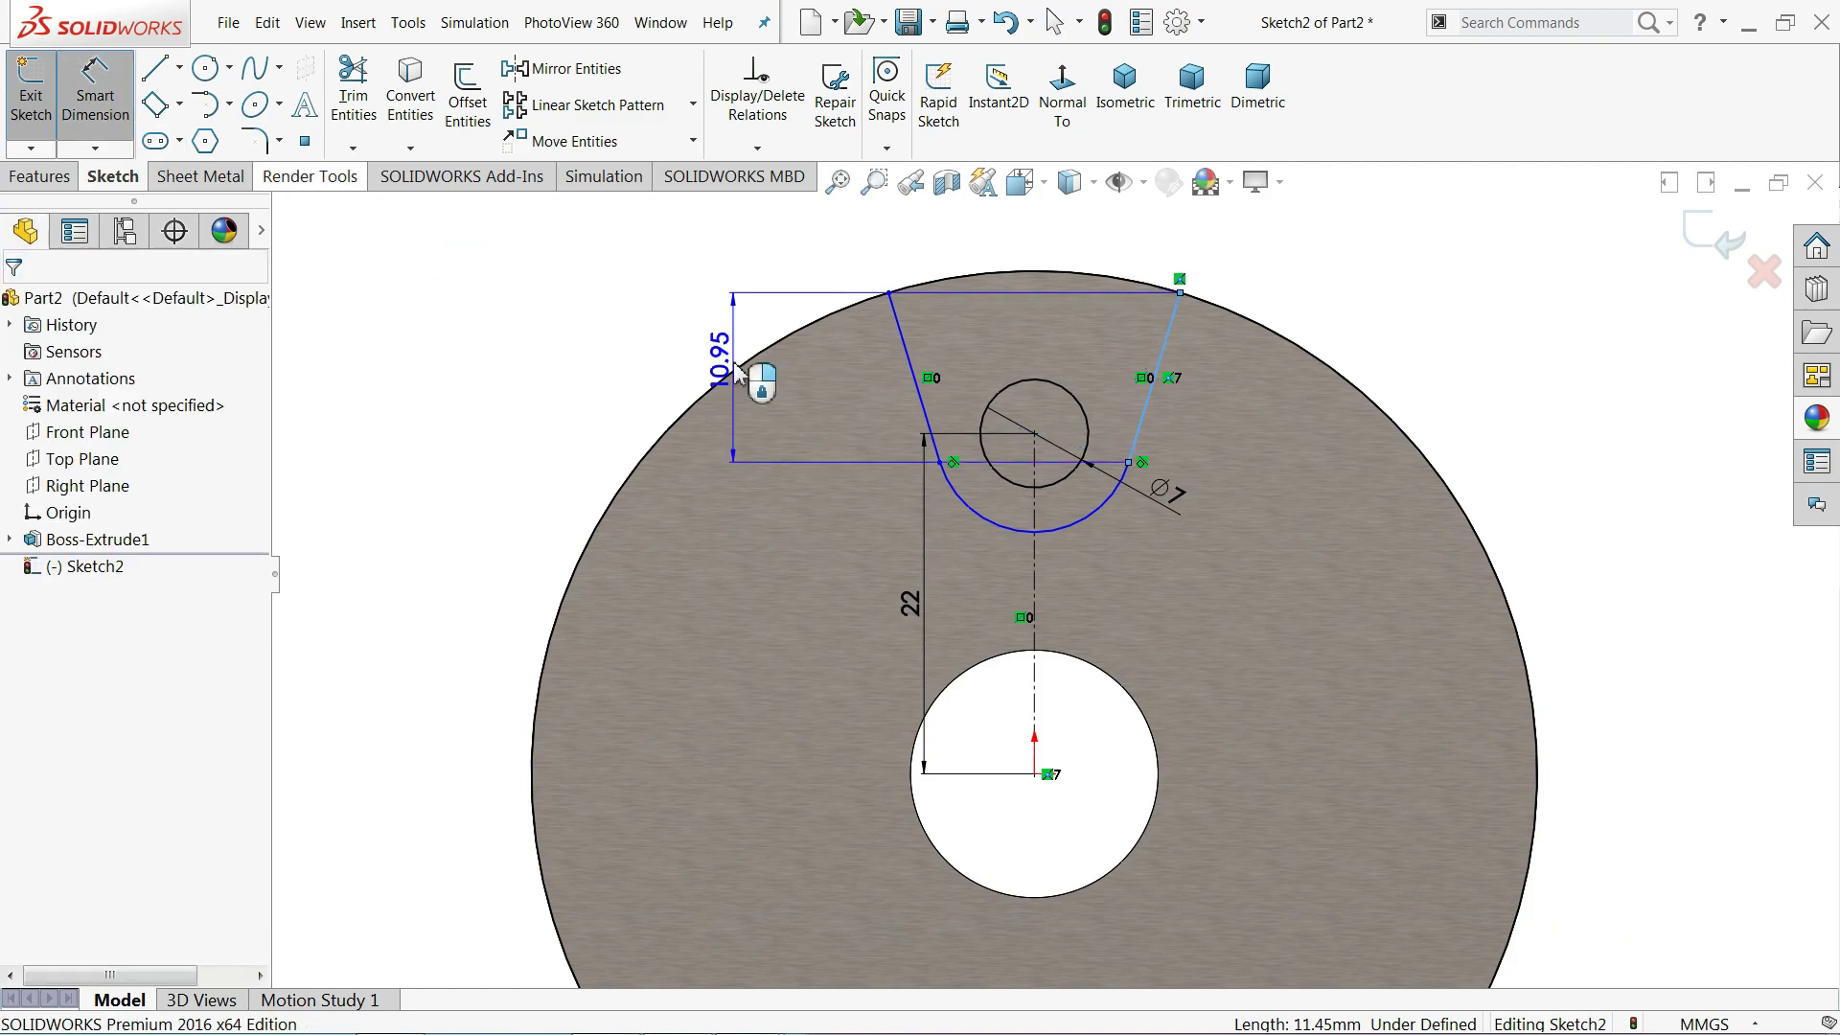
click(895, 309)
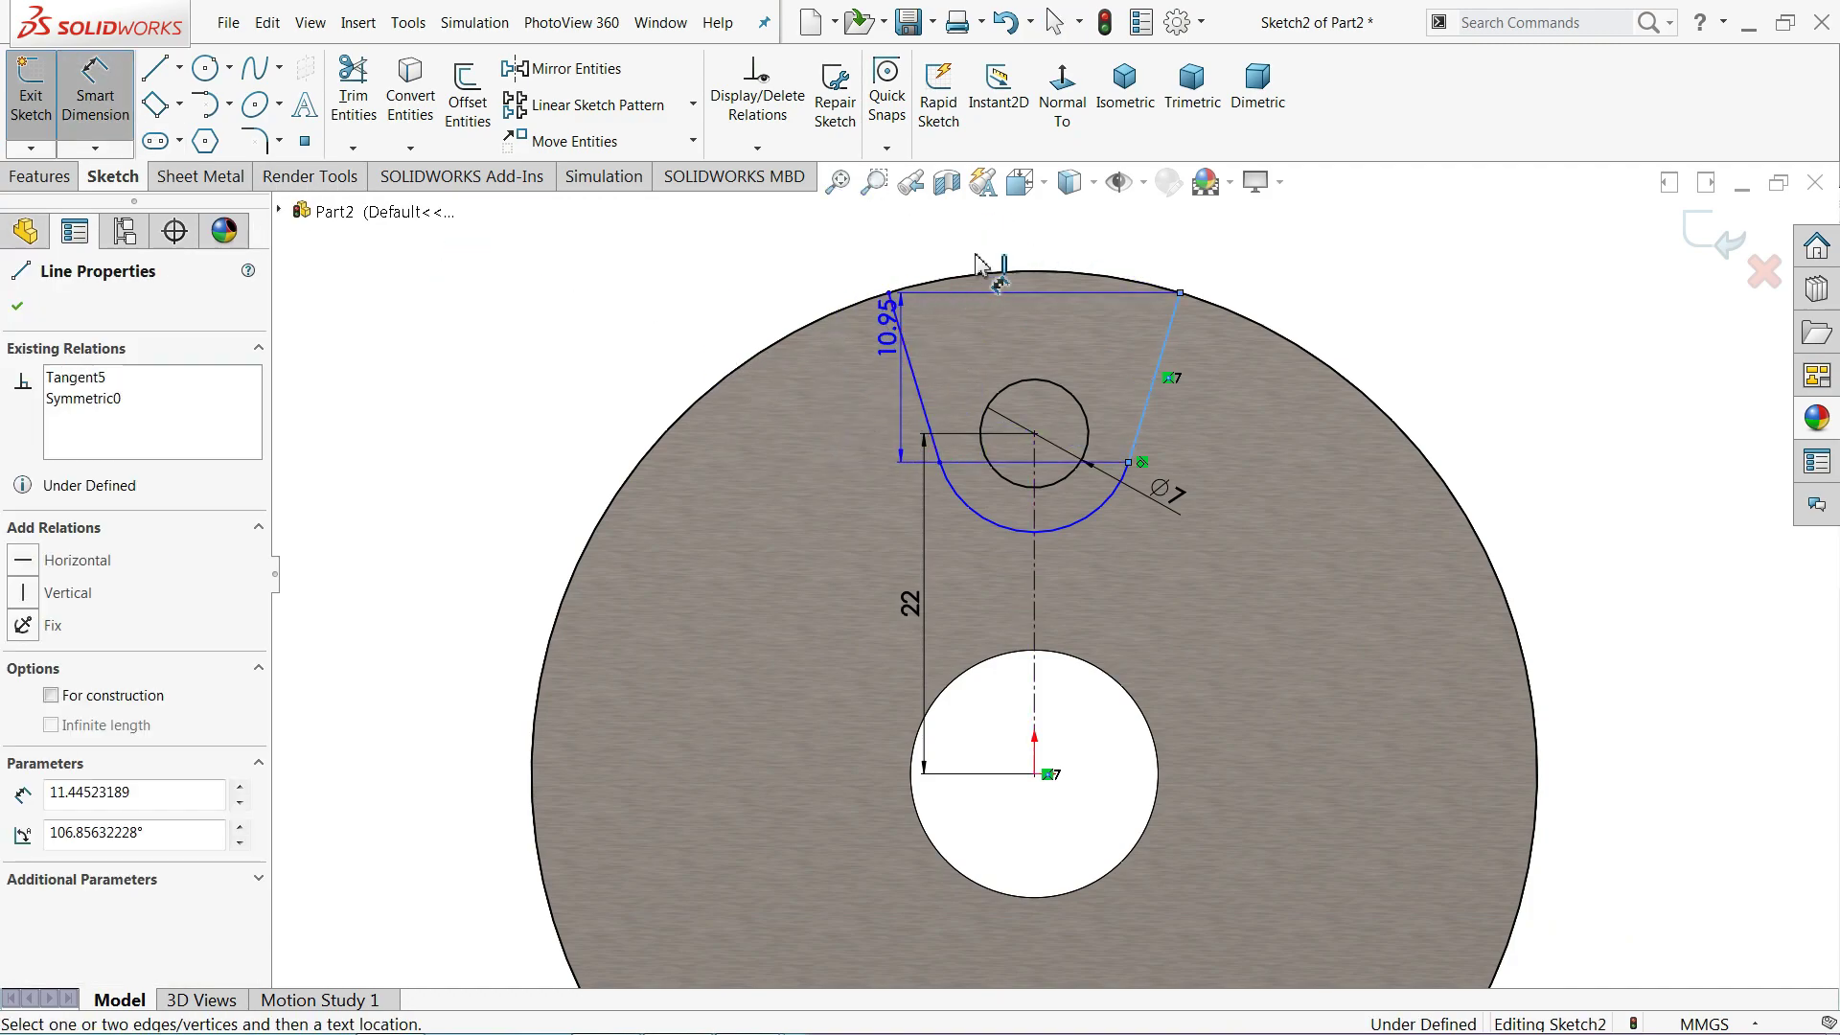
click(1006, 234)
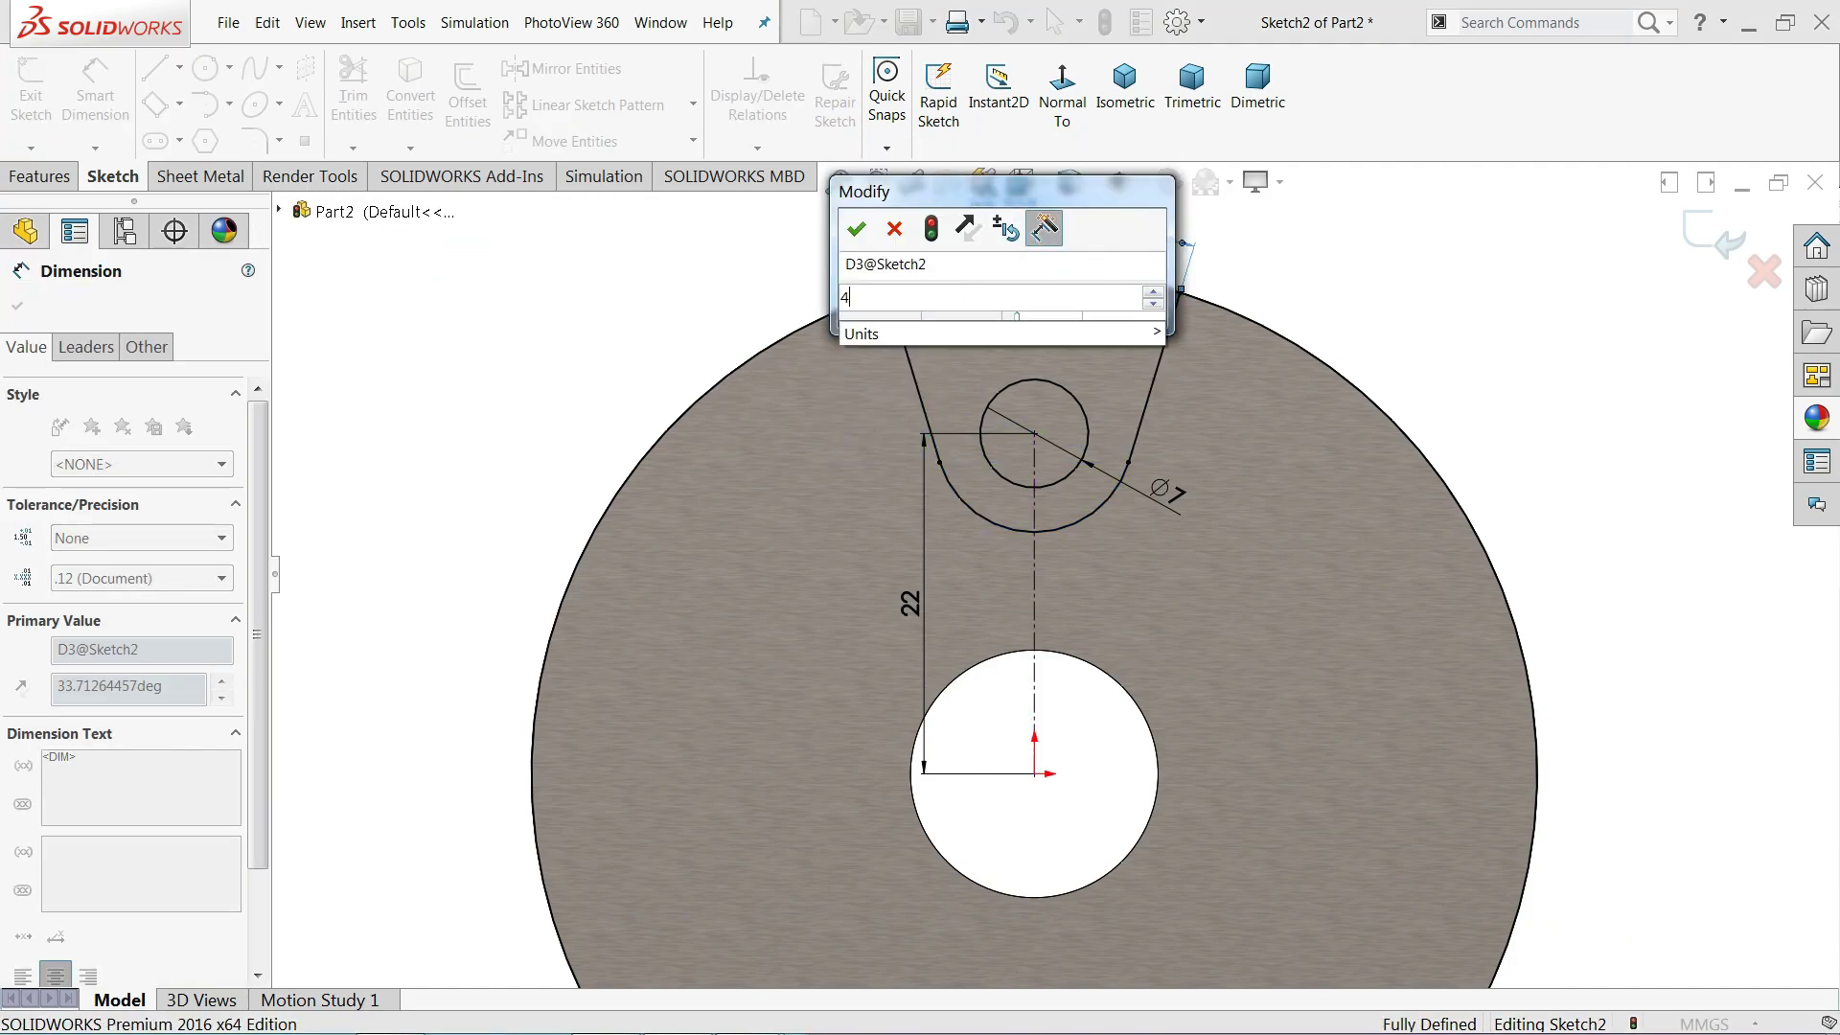
text(45)
click(857, 228)
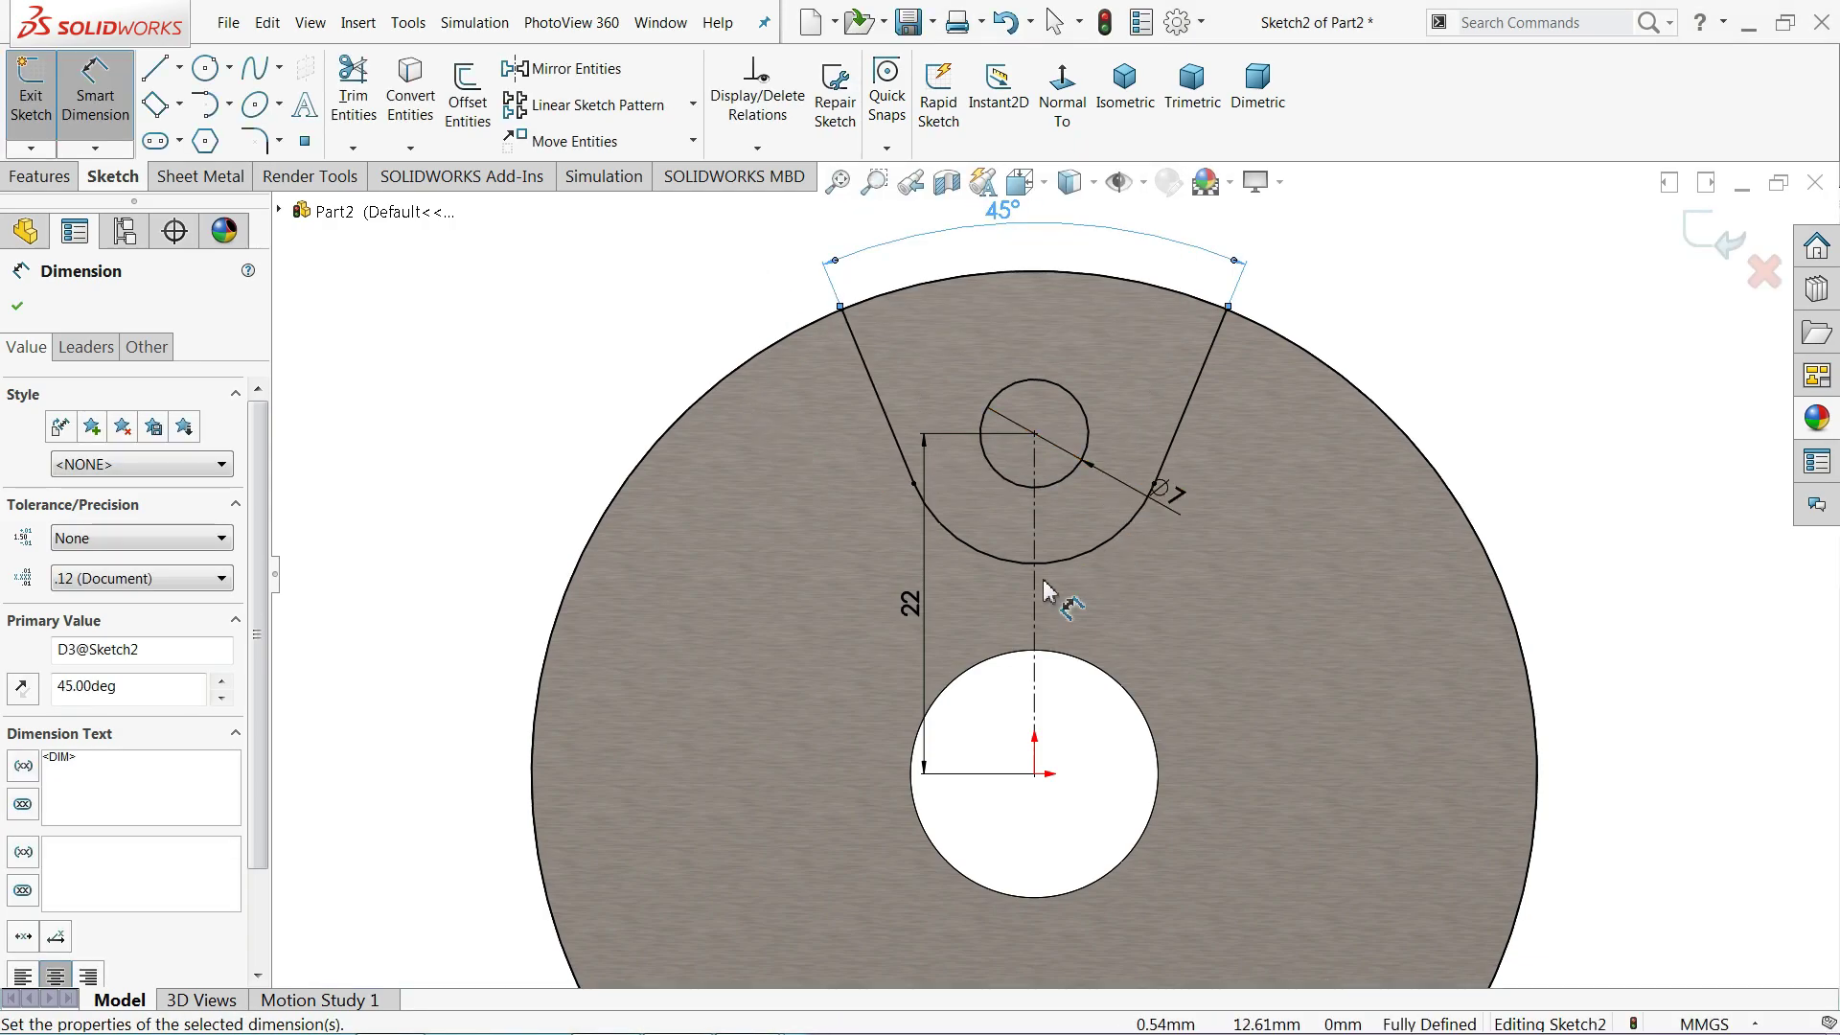
- Switch to the Isometric view and exit the sketch
click(1125, 84)
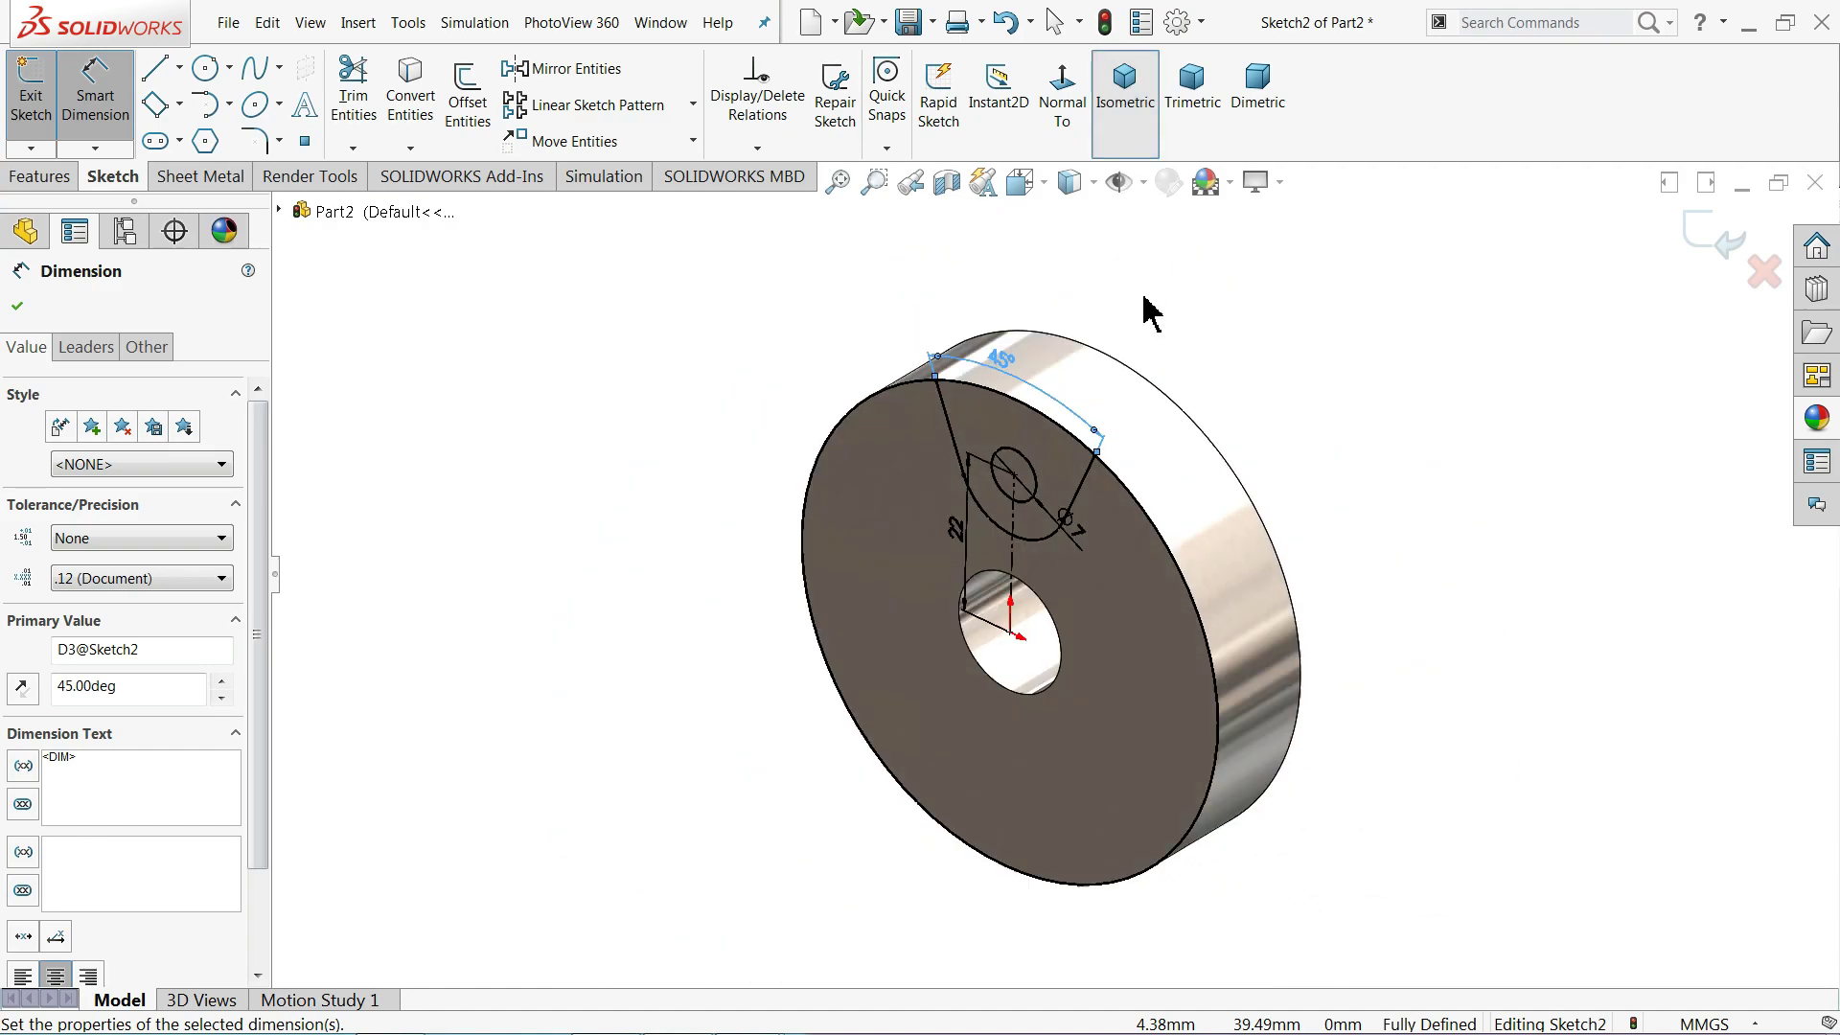
scroll(1122, 518, down, 3)
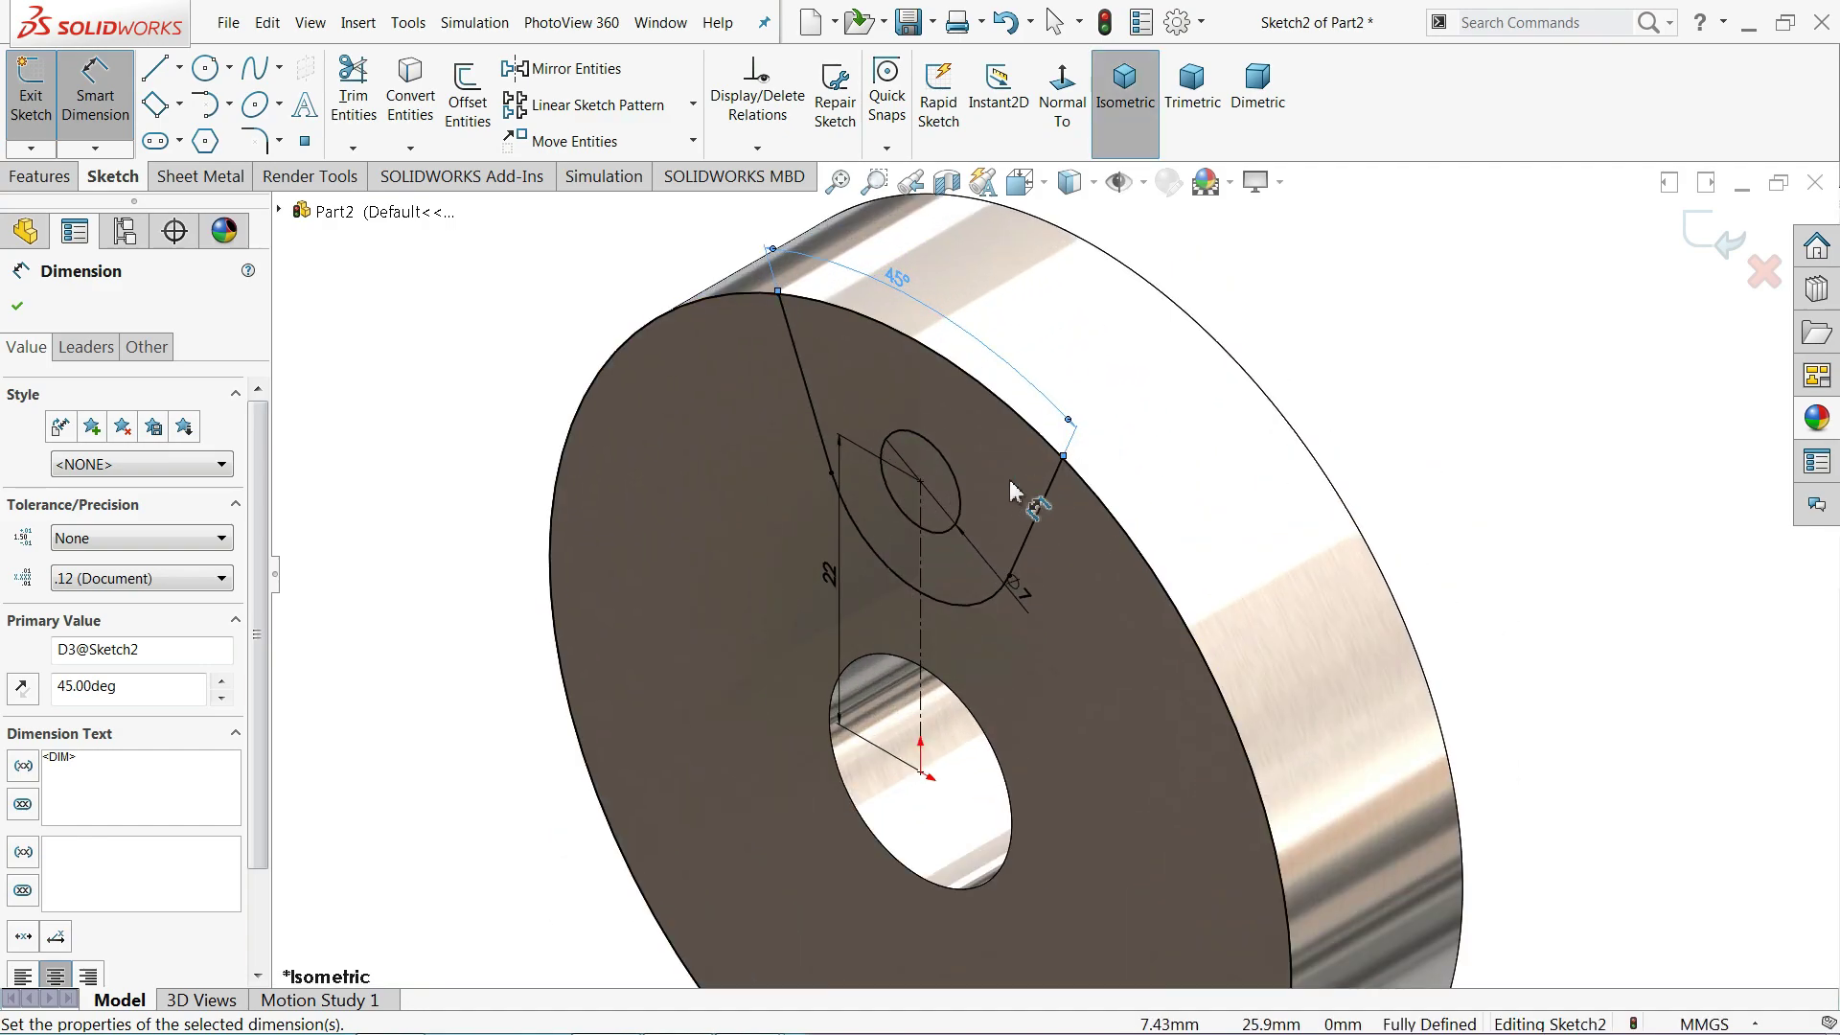
click(31, 105)
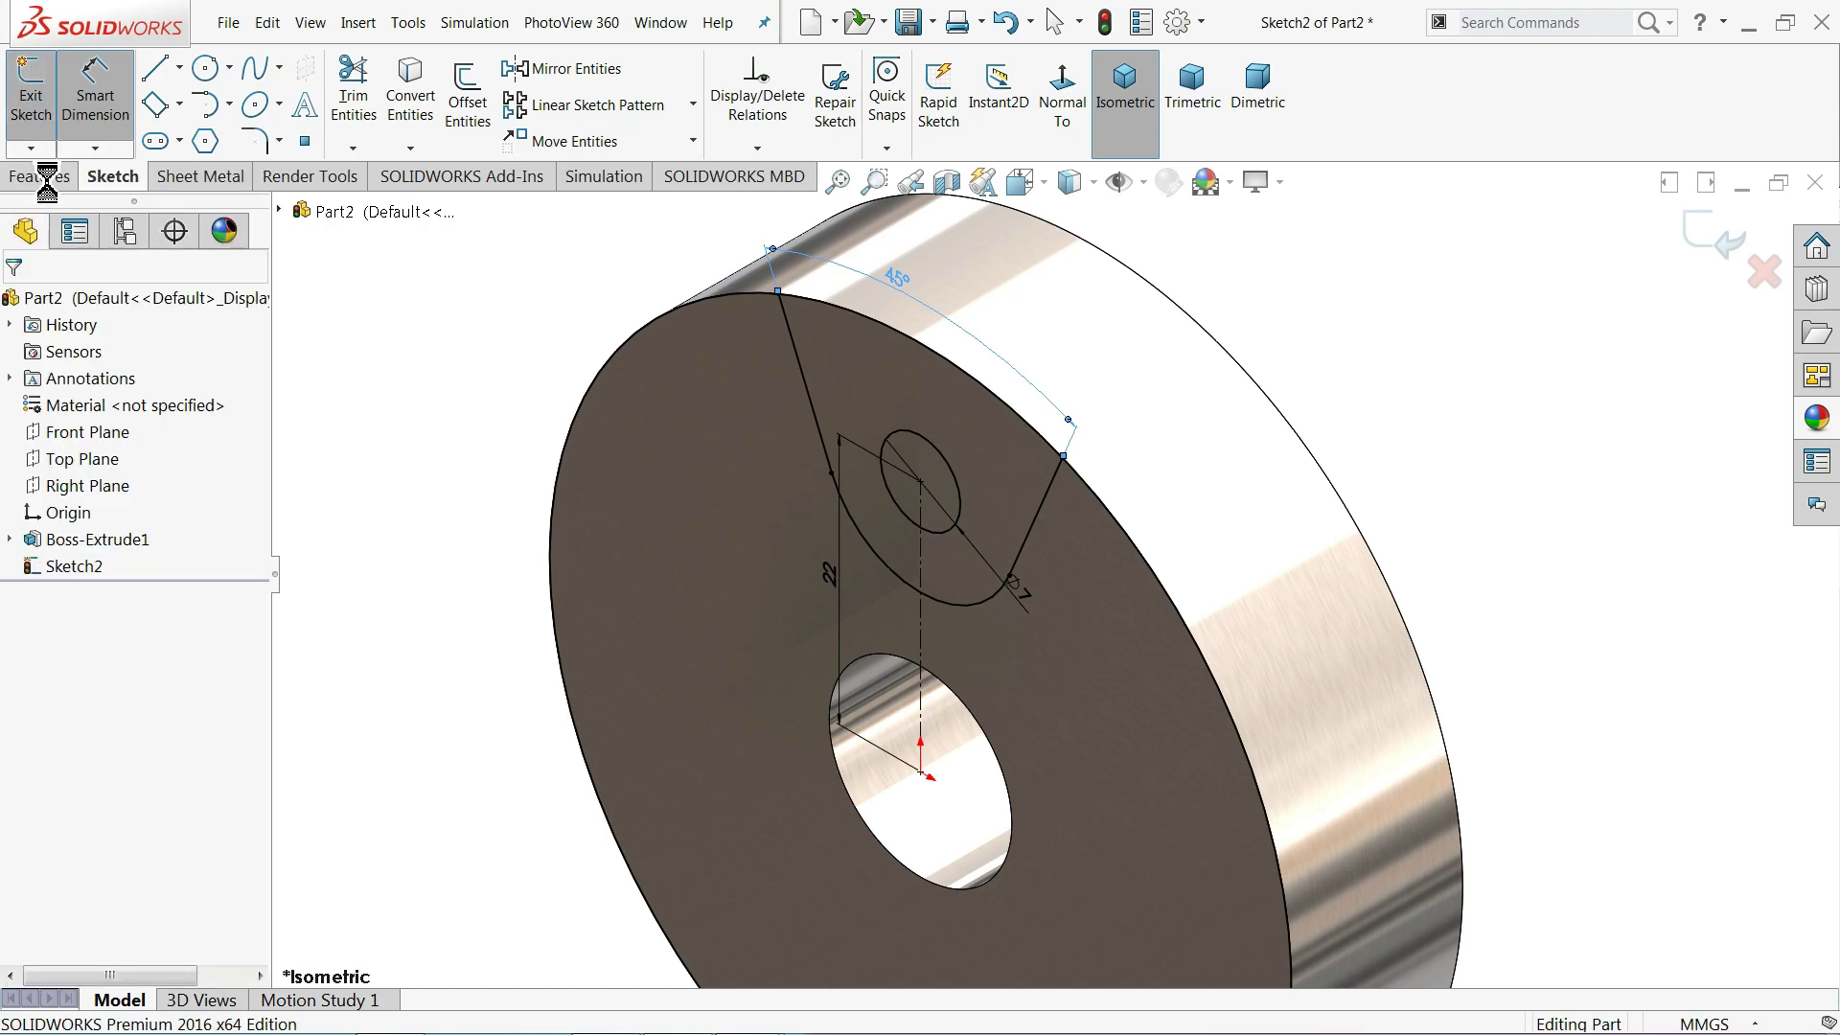
click(42, 176)
- Start an extruded cut on the slot and Ø7 circle regions, ending Offset From Surface
click(368, 105)
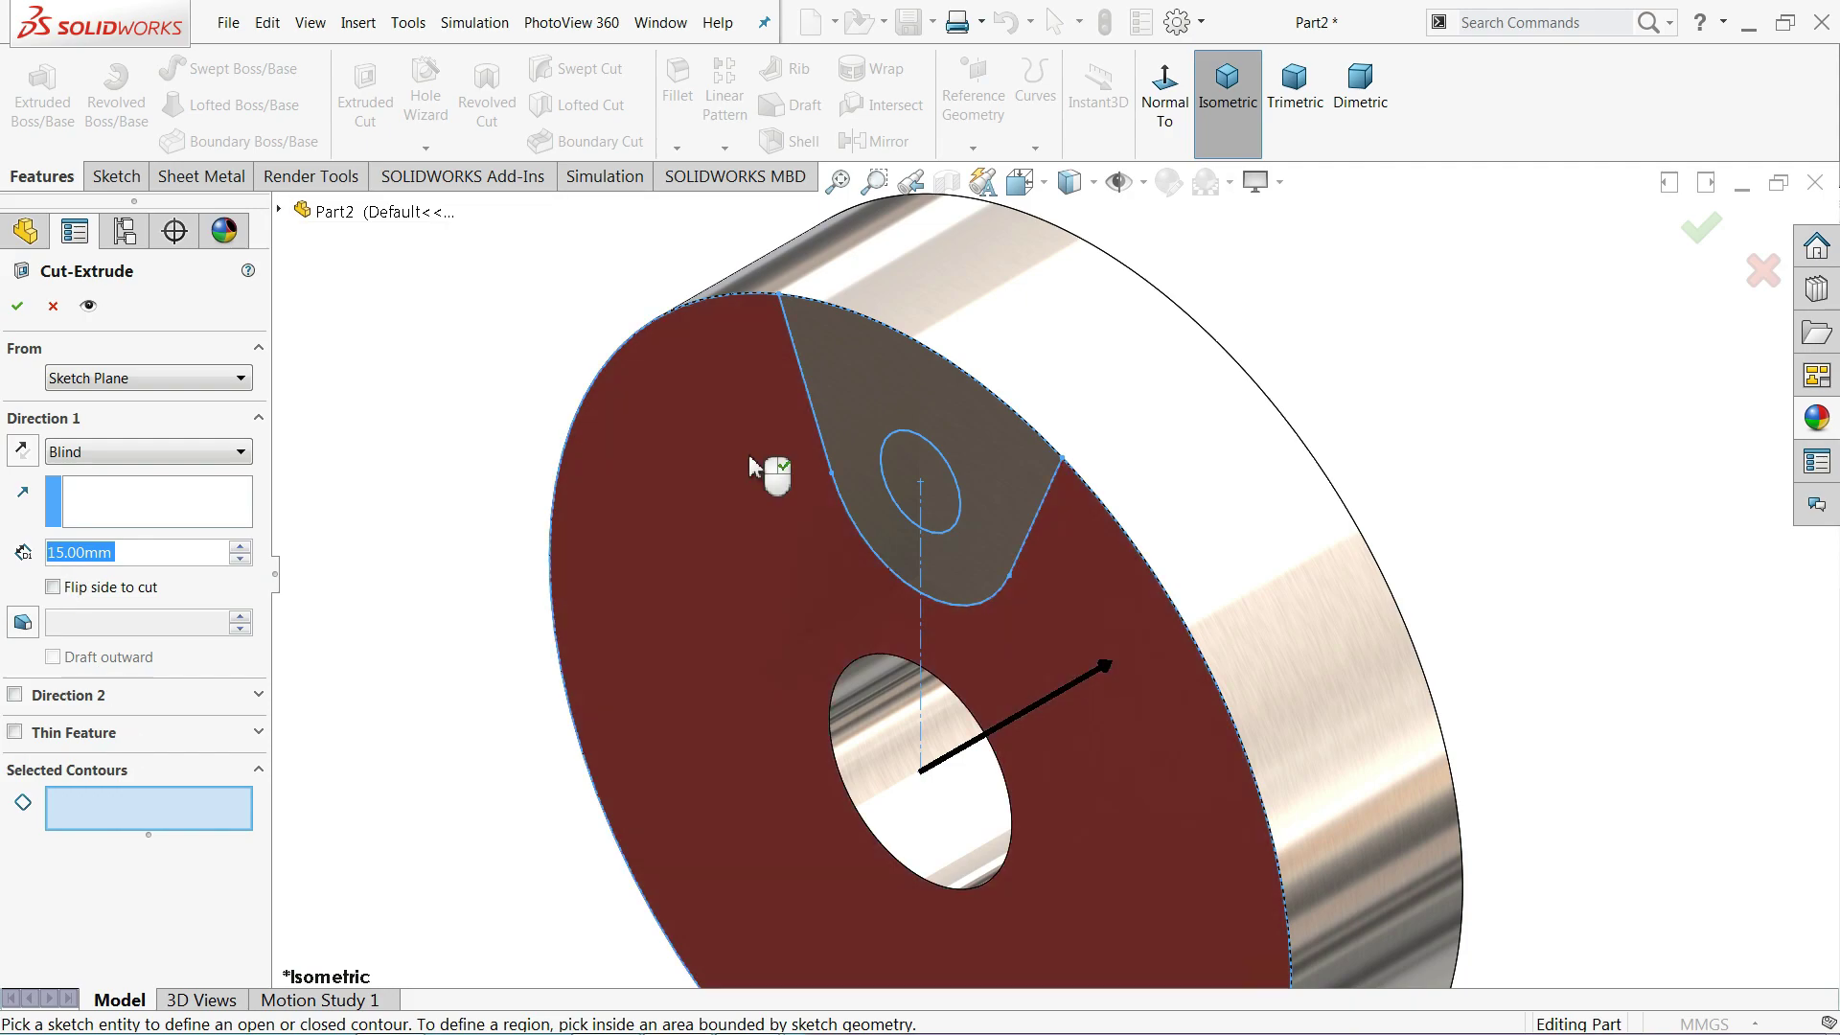
click(877, 406)
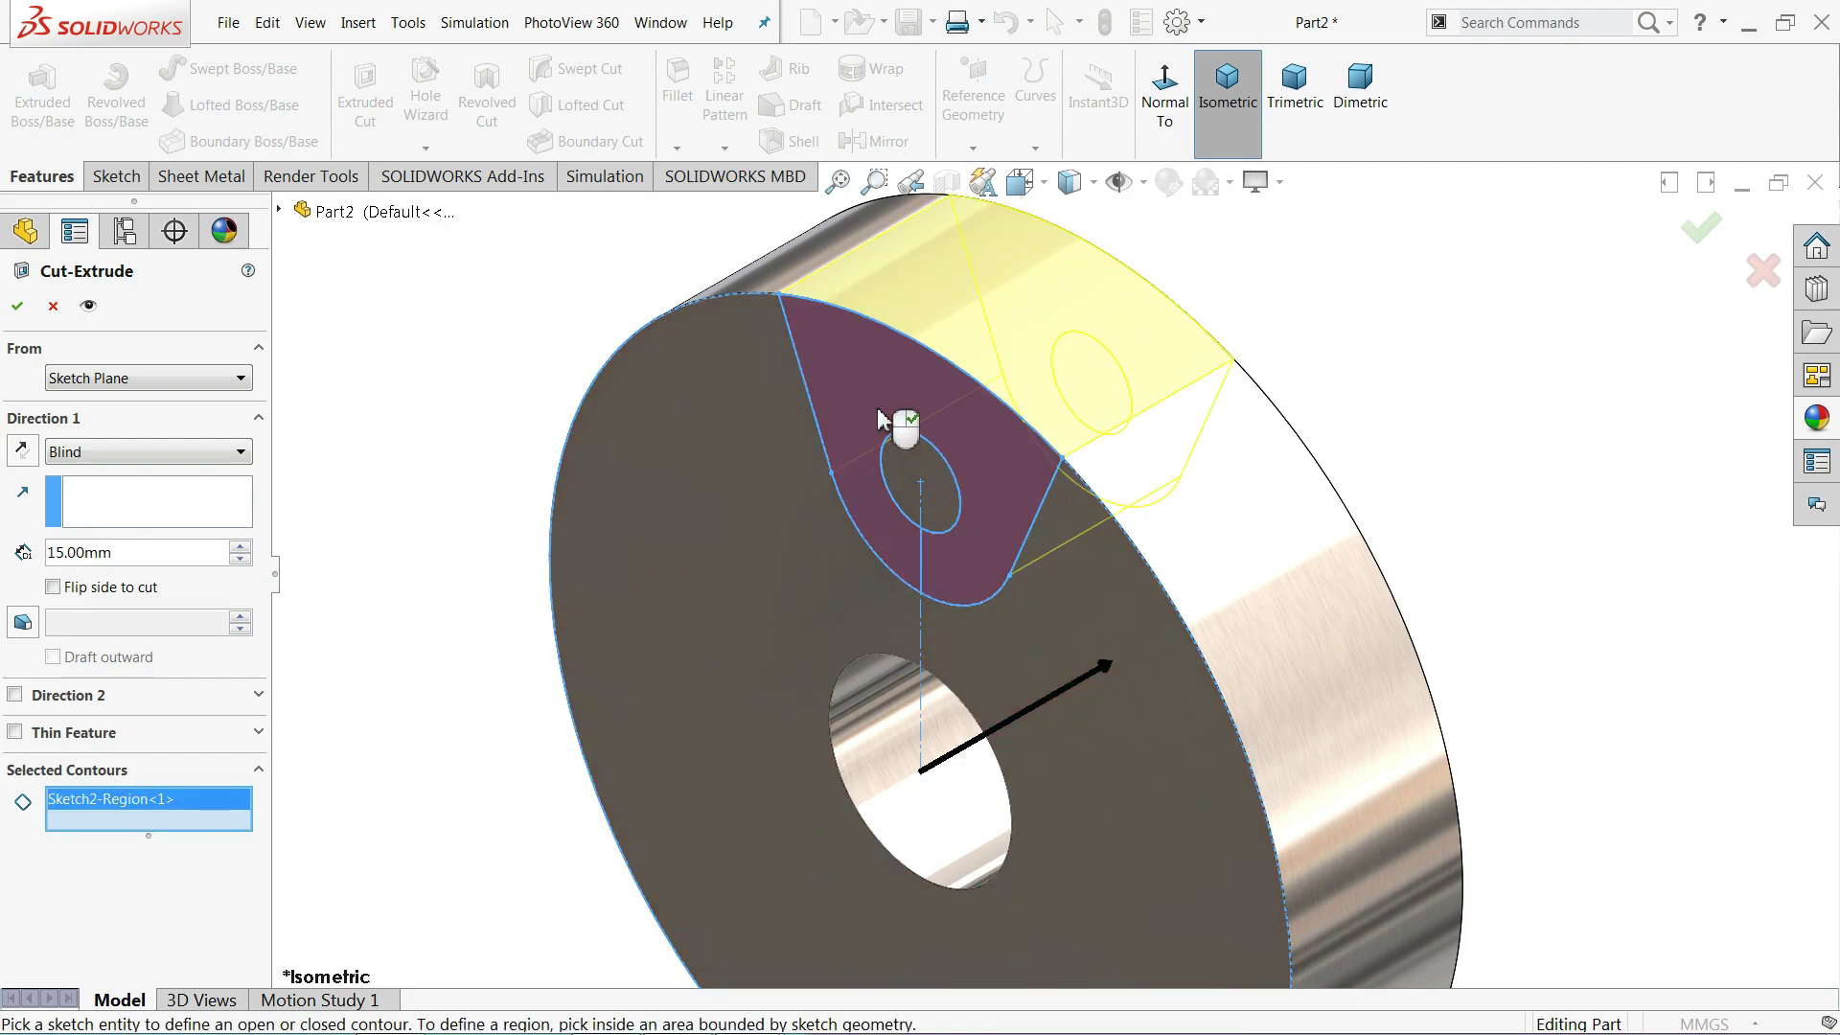
click(929, 489)
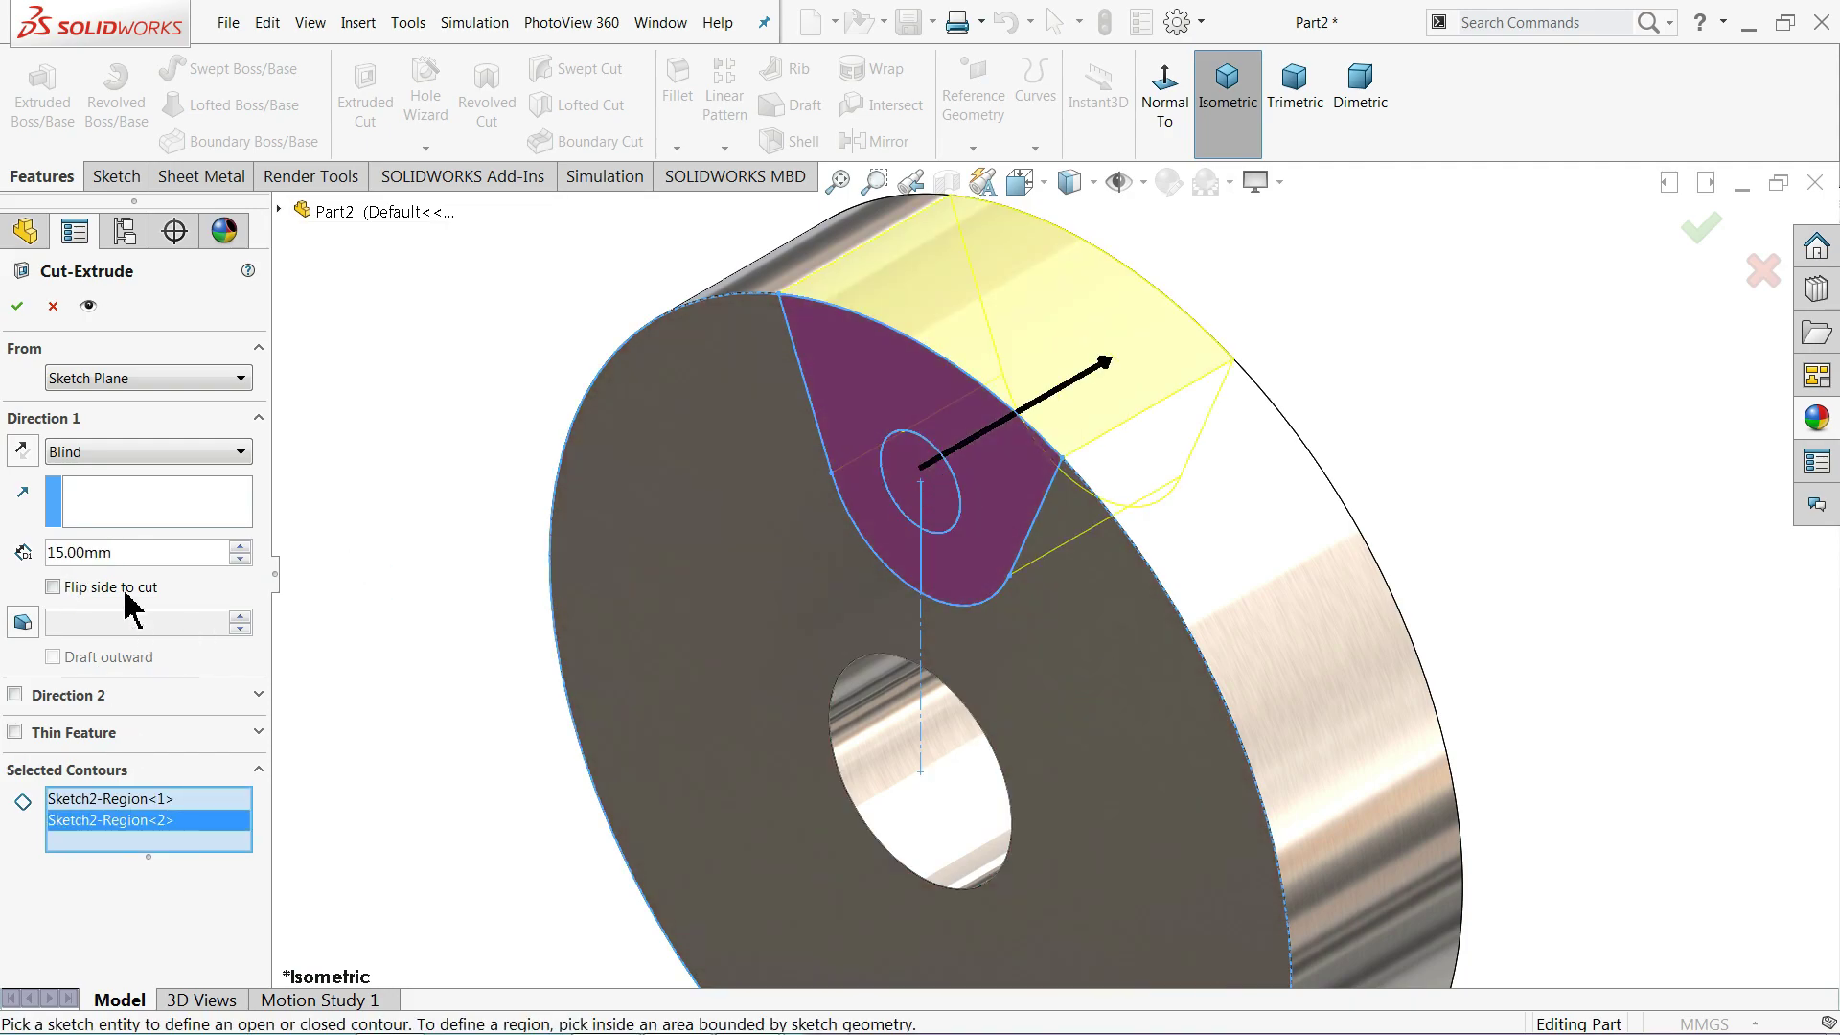
click(113, 452)
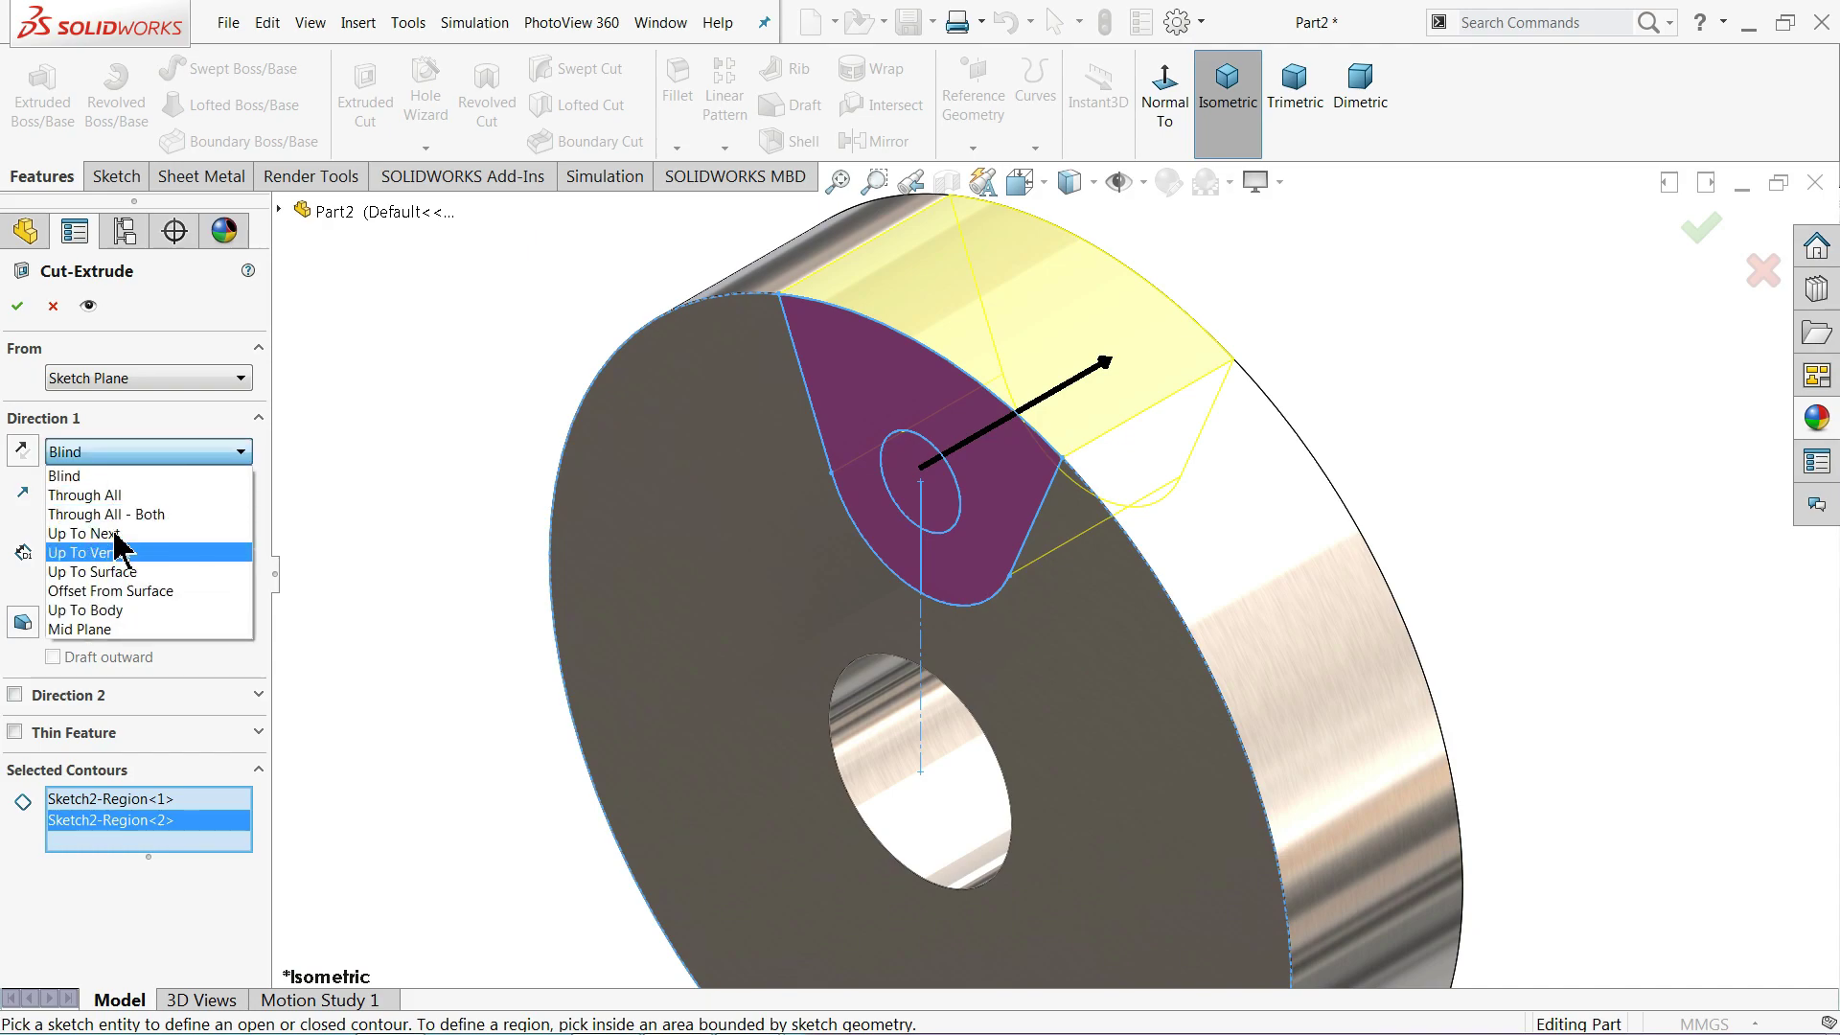
click(113, 594)
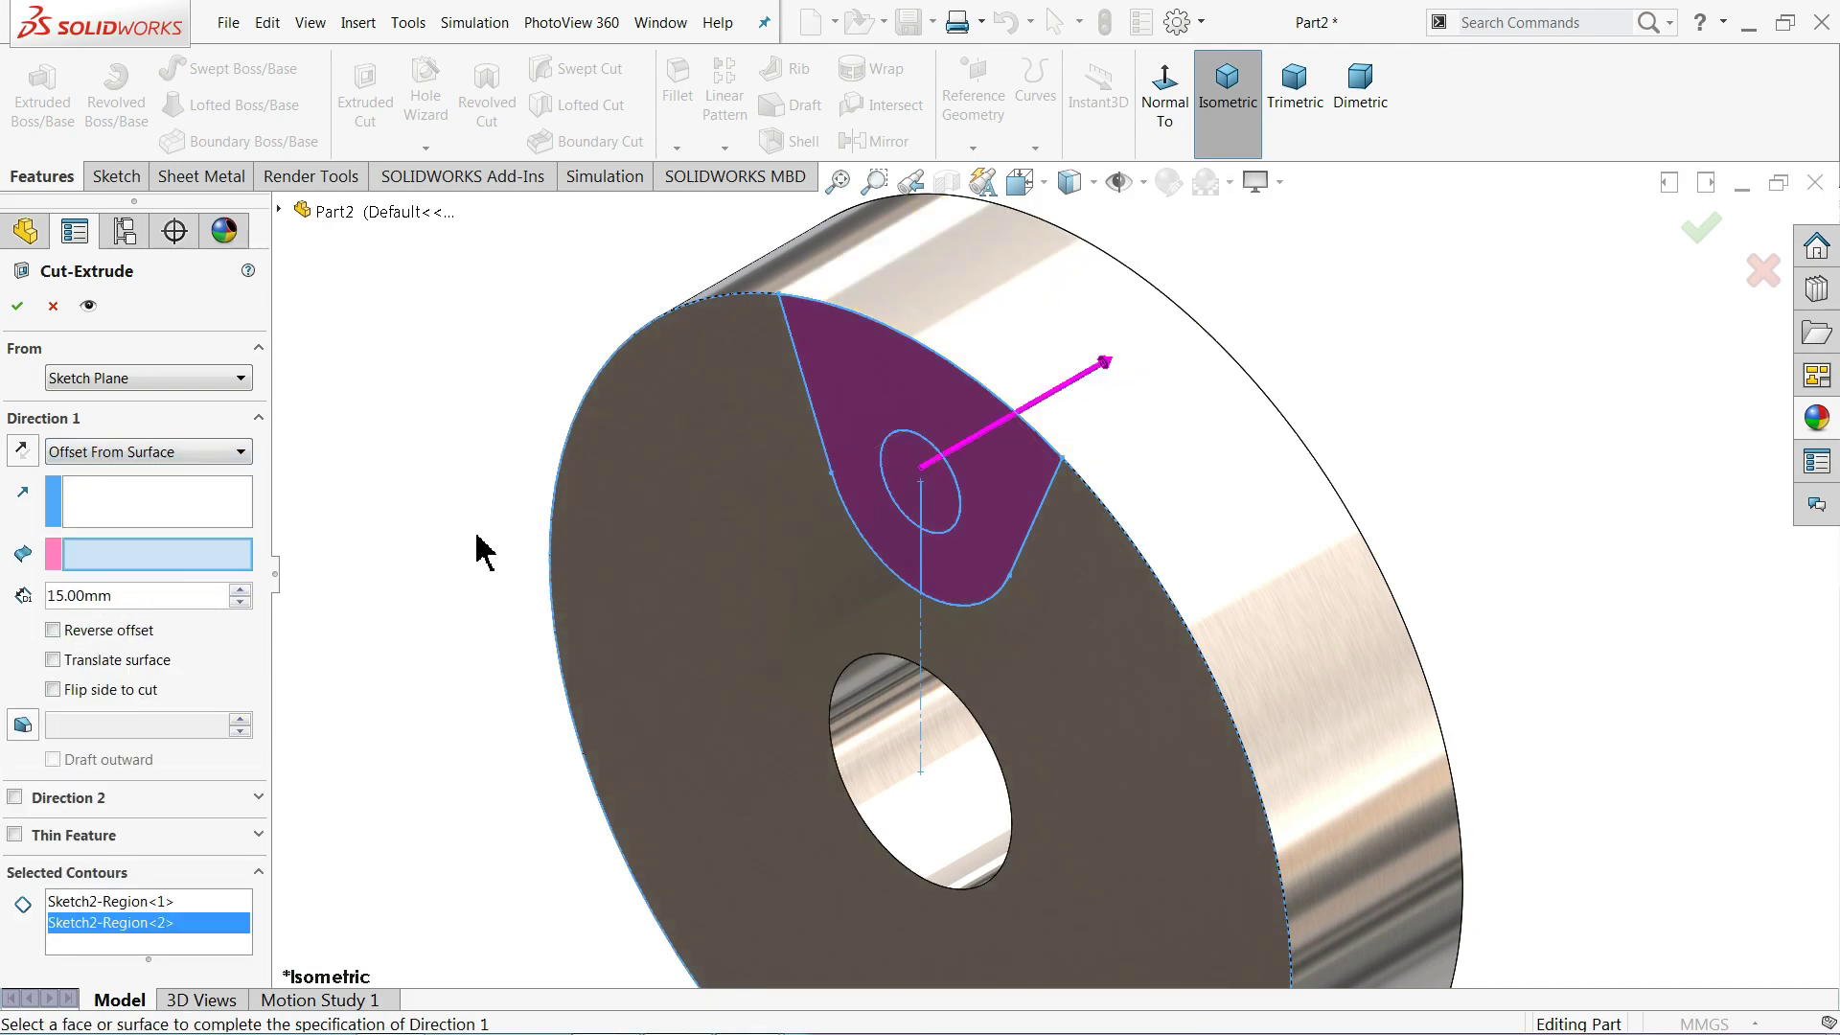
- Offset the cut 3 mm from the disc's back face and confirm it
middle_drag(480, 552, 393, 567)
click(673, 472)
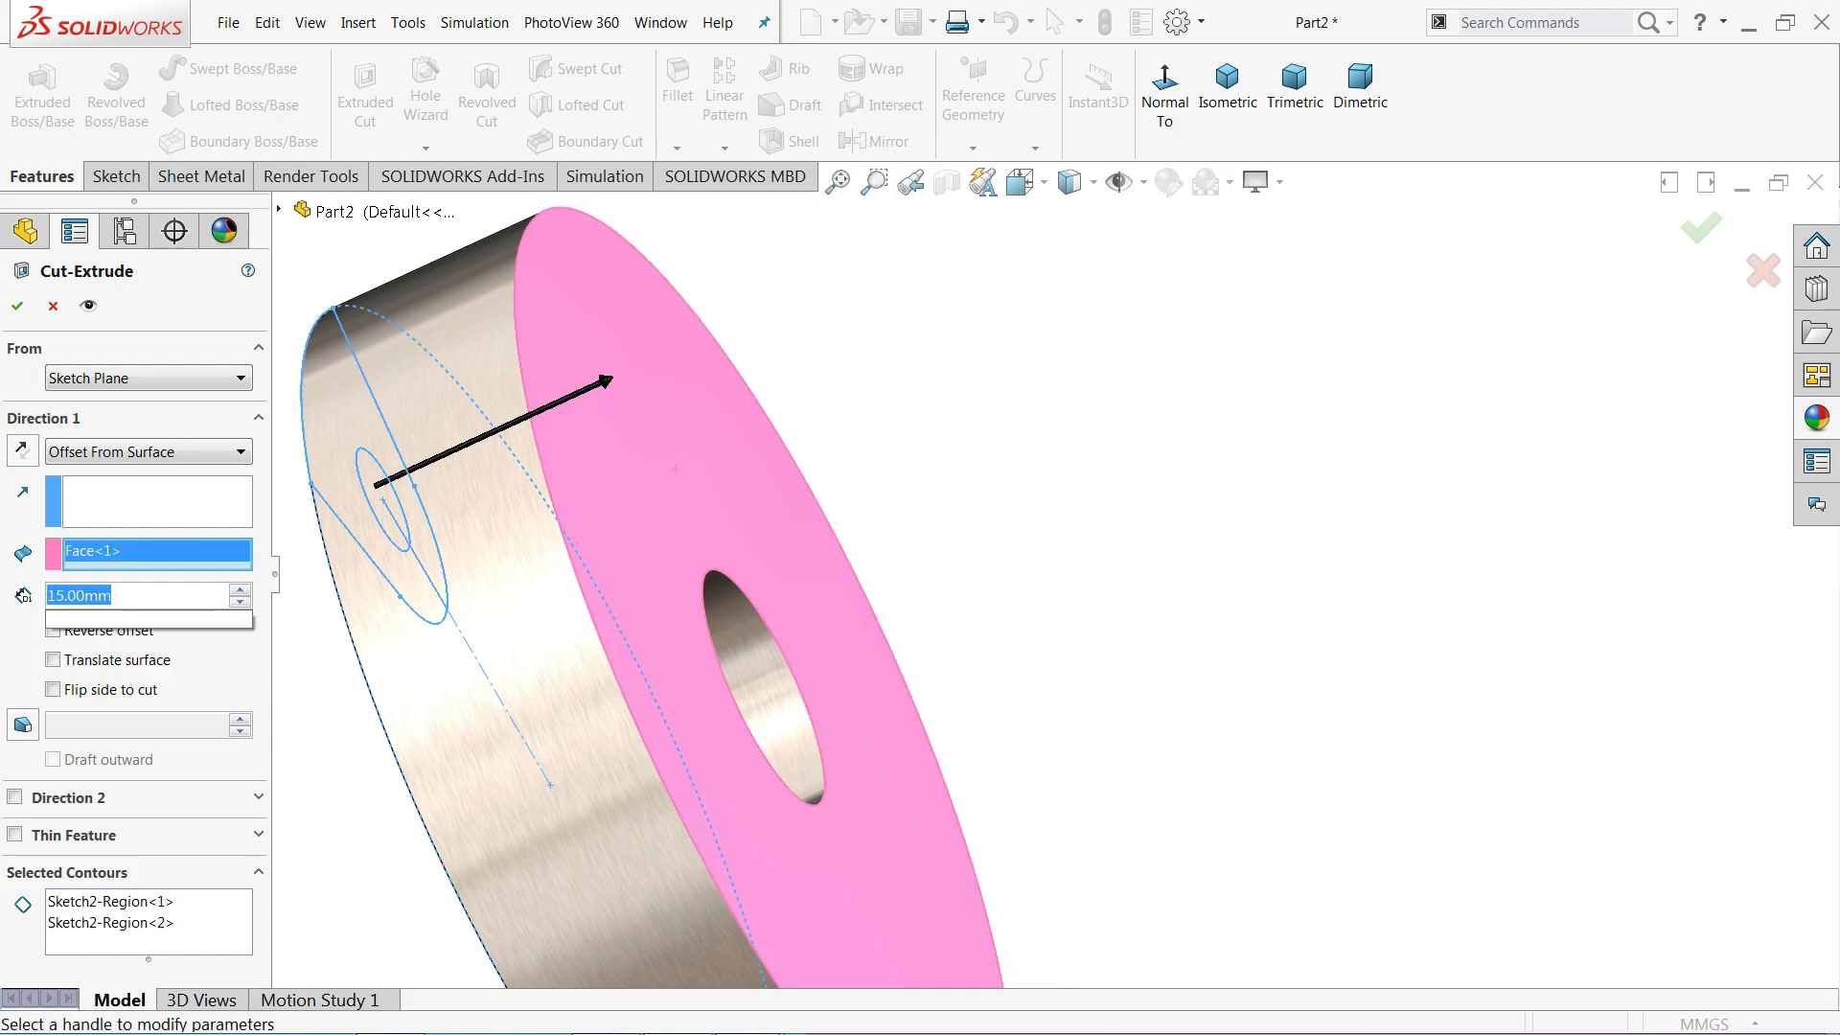
text(3)
key(Return)
middle_drag(957, 433, 998, 502)
scroll(998, 479, down, 3)
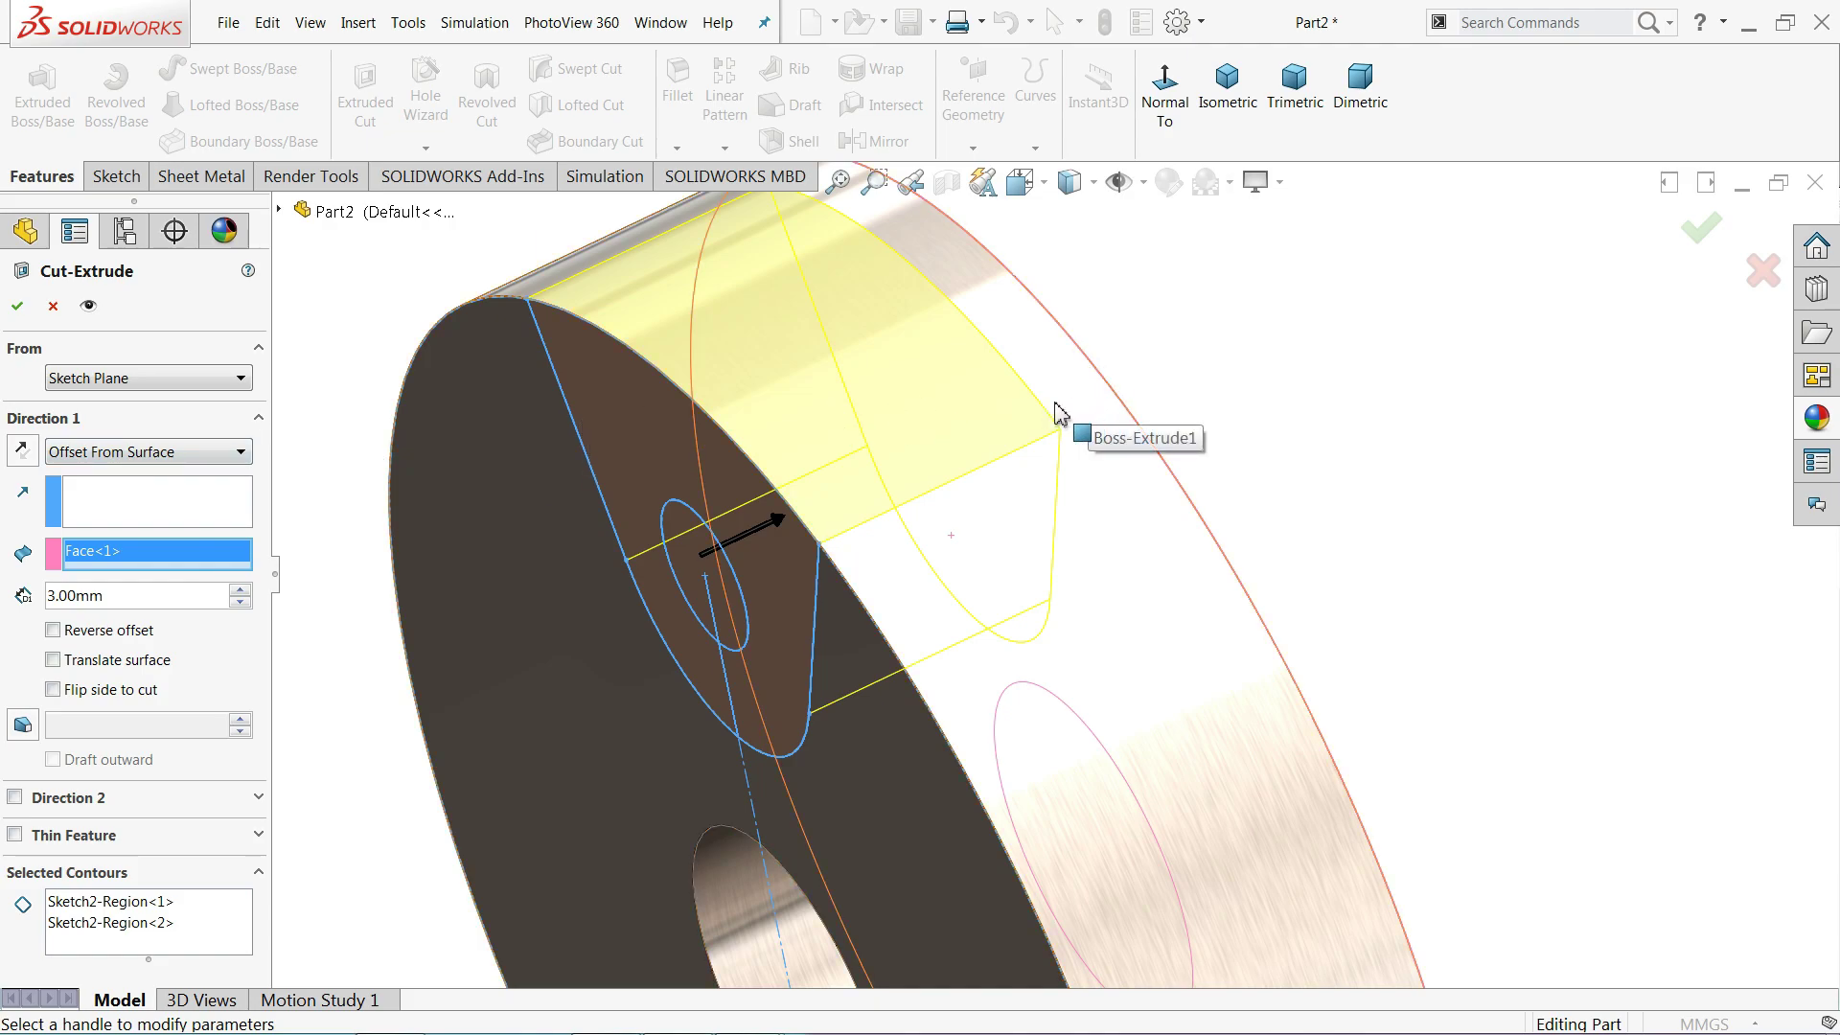
click(124, 453)
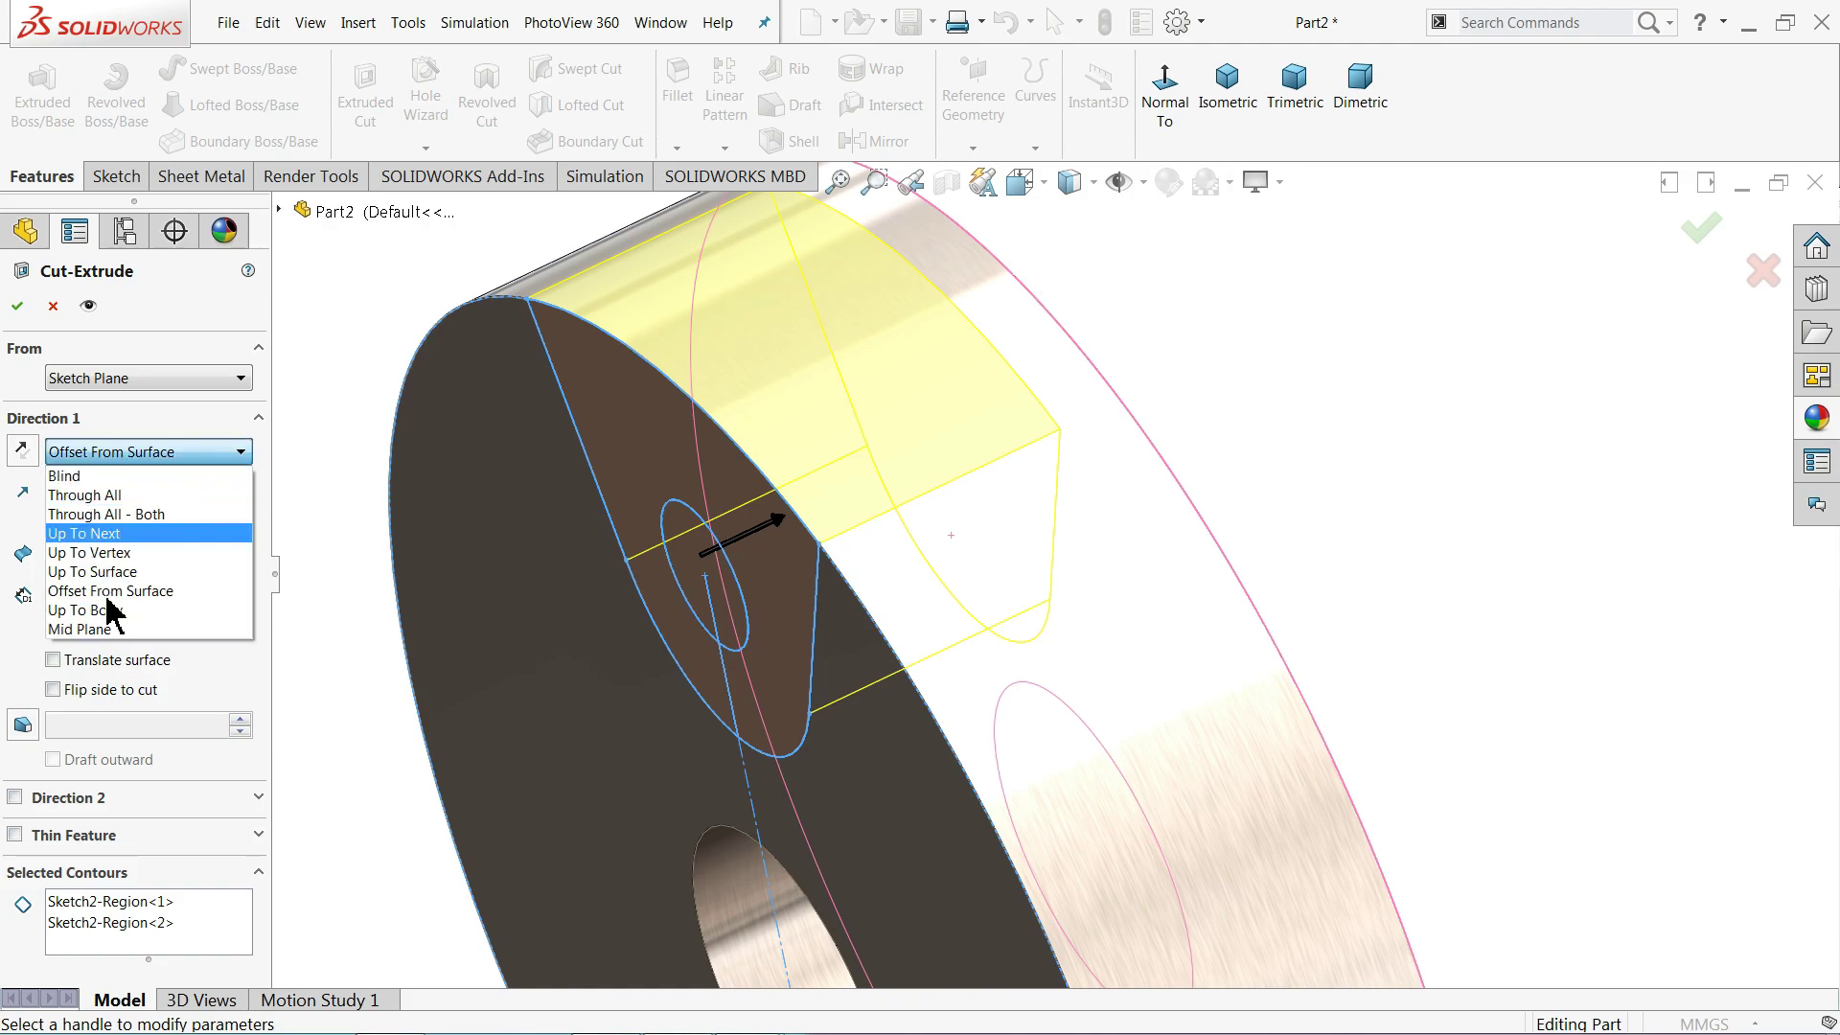
click(124, 453)
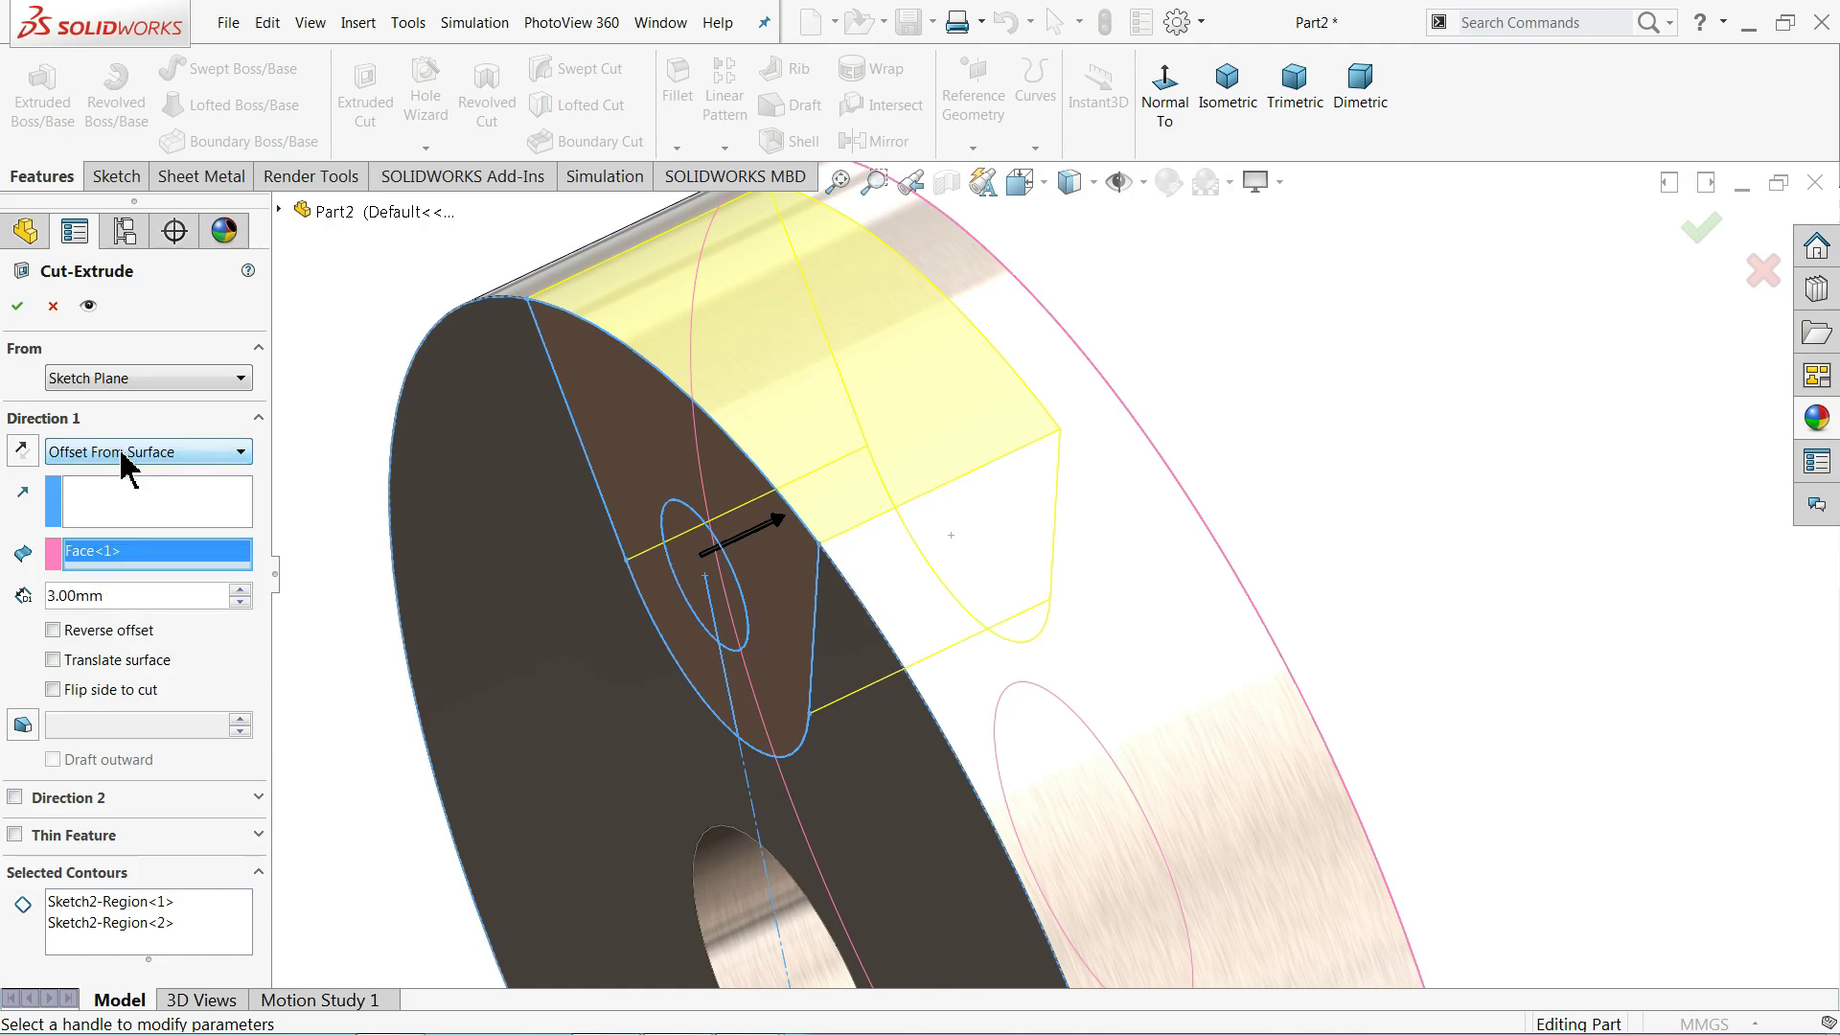
click(17, 309)
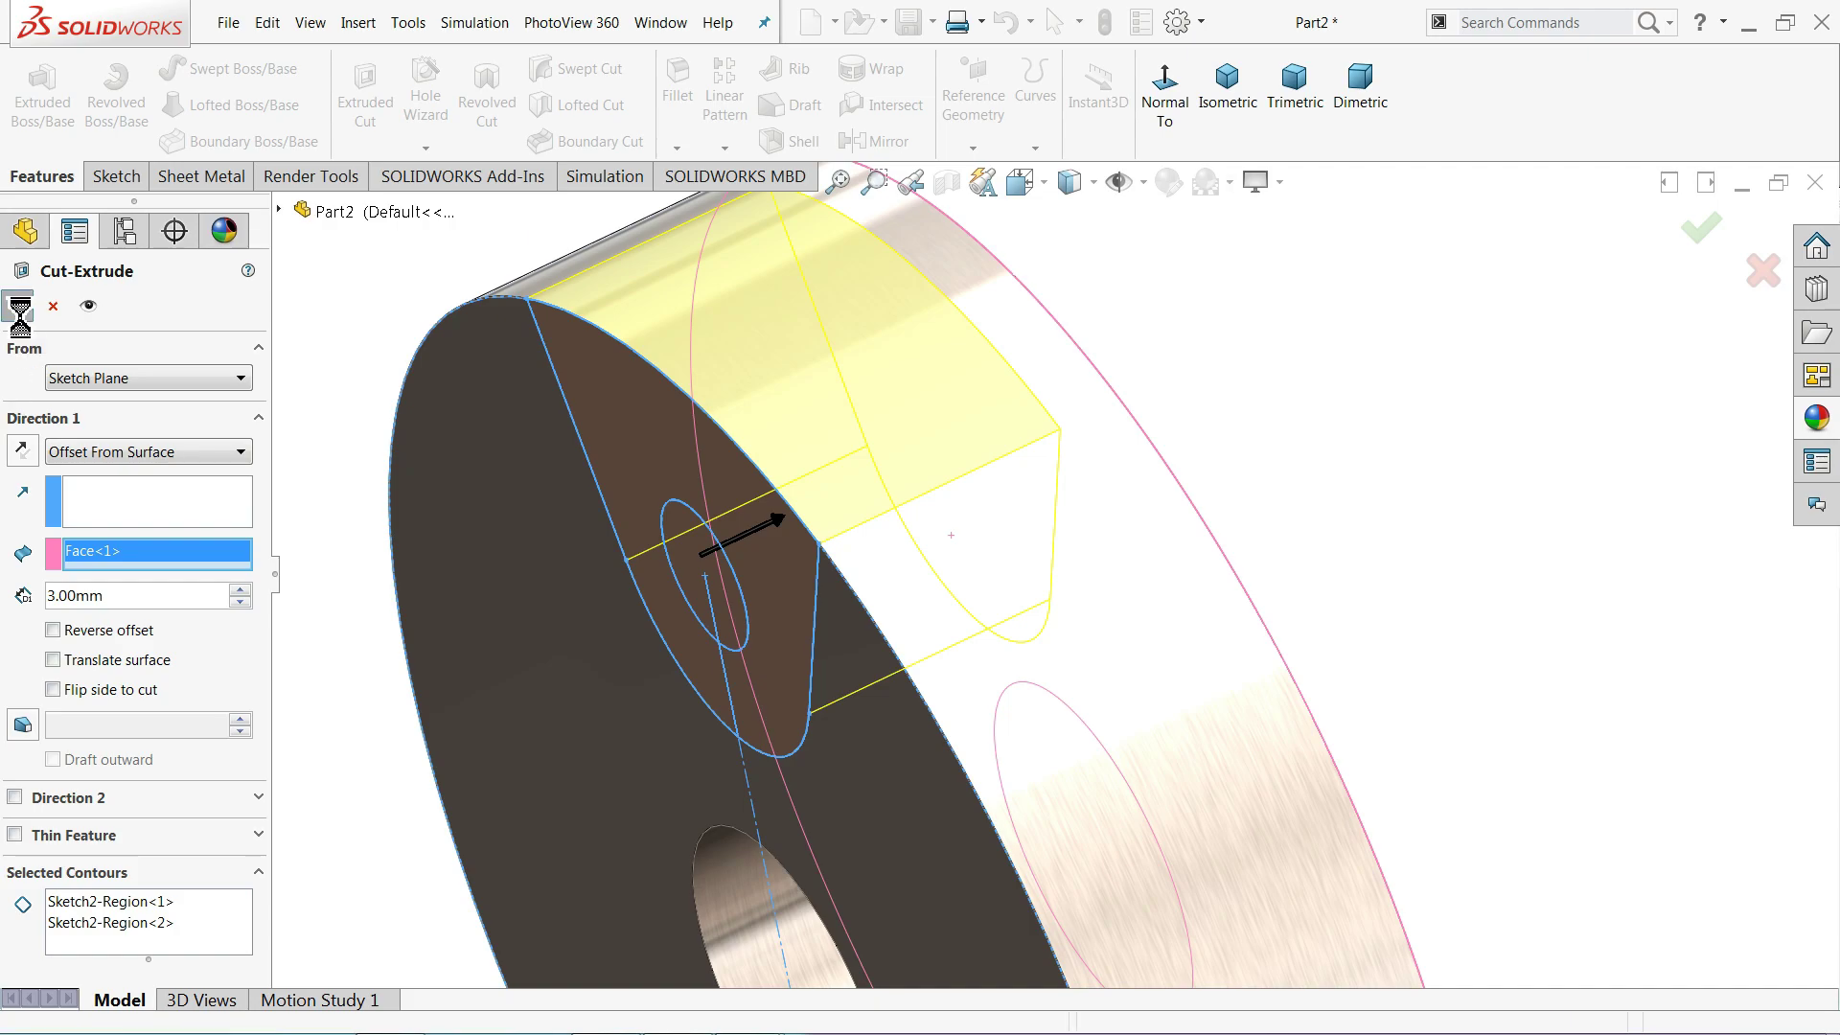
- Circular-pattern the slot cut about the disc's outer round face to make two slots
scroll(976, 563, up, 10)
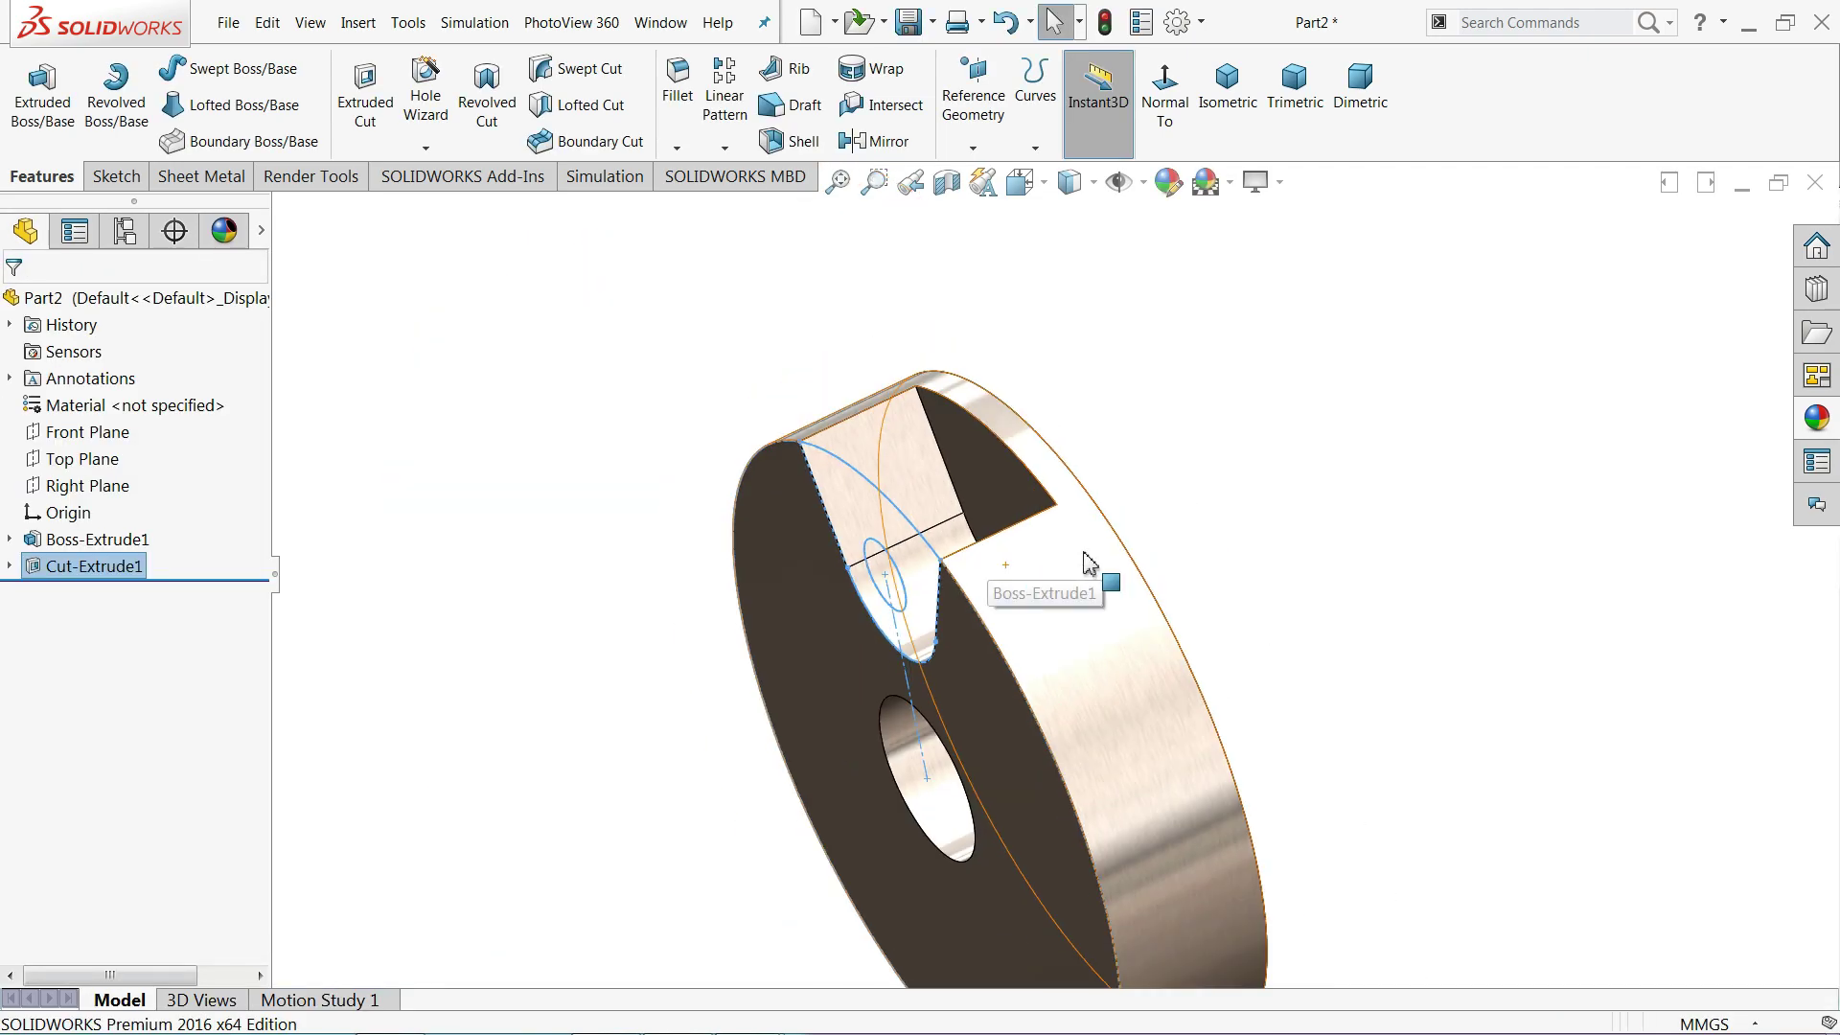
click(1230, 611)
middle_drag(1227, 660, 1323, 555)
scroll(1099, 752, down, 5)
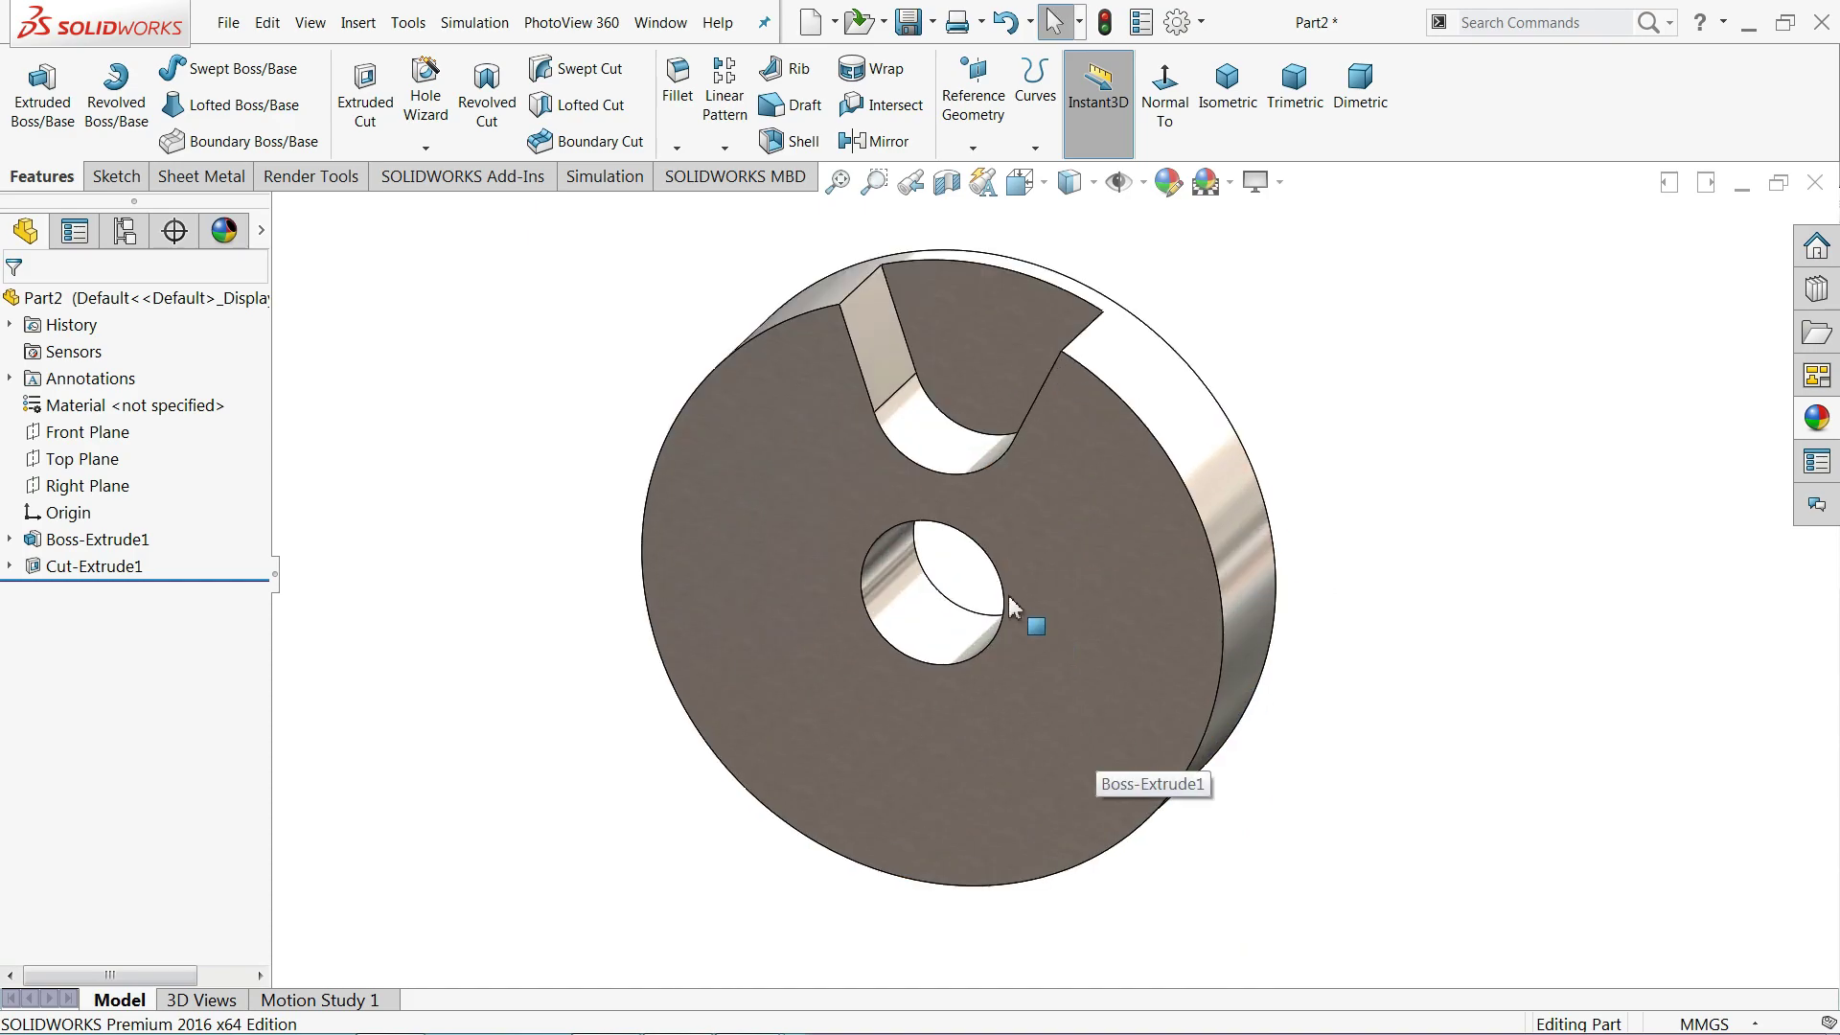
click(723, 148)
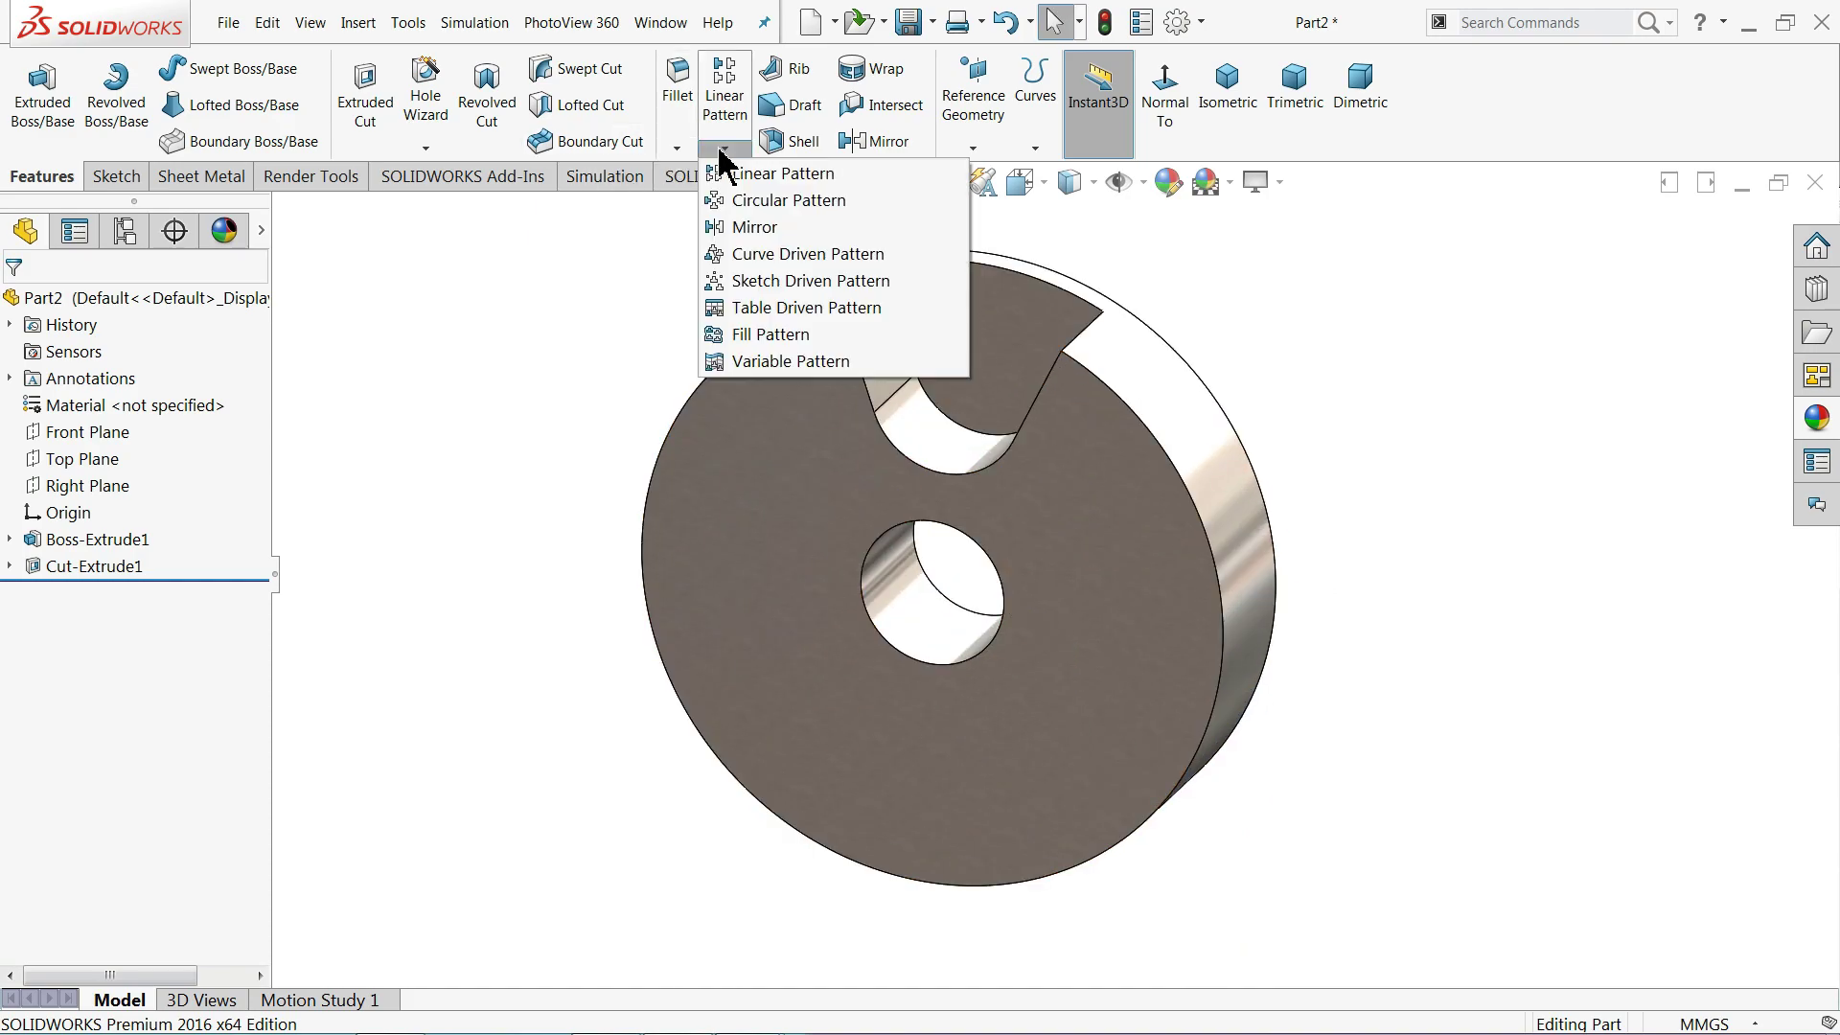
click(747, 200)
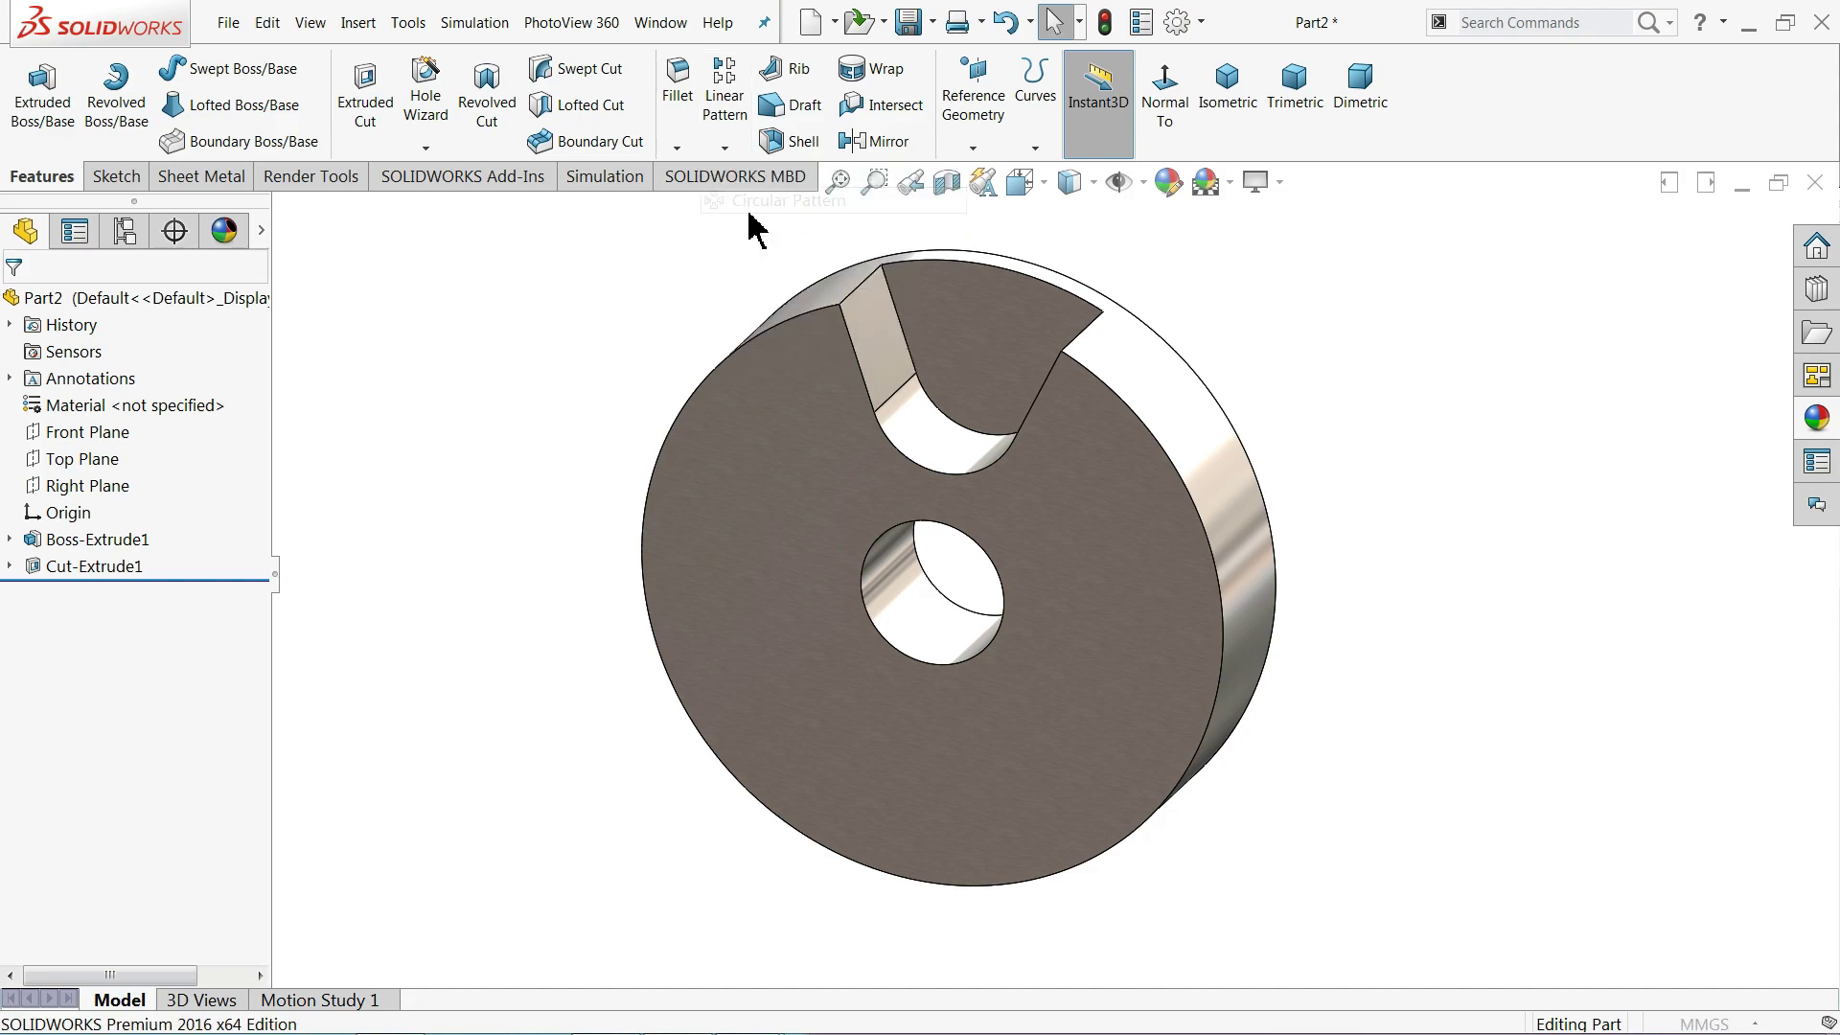
click(887, 388)
click(130, 381)
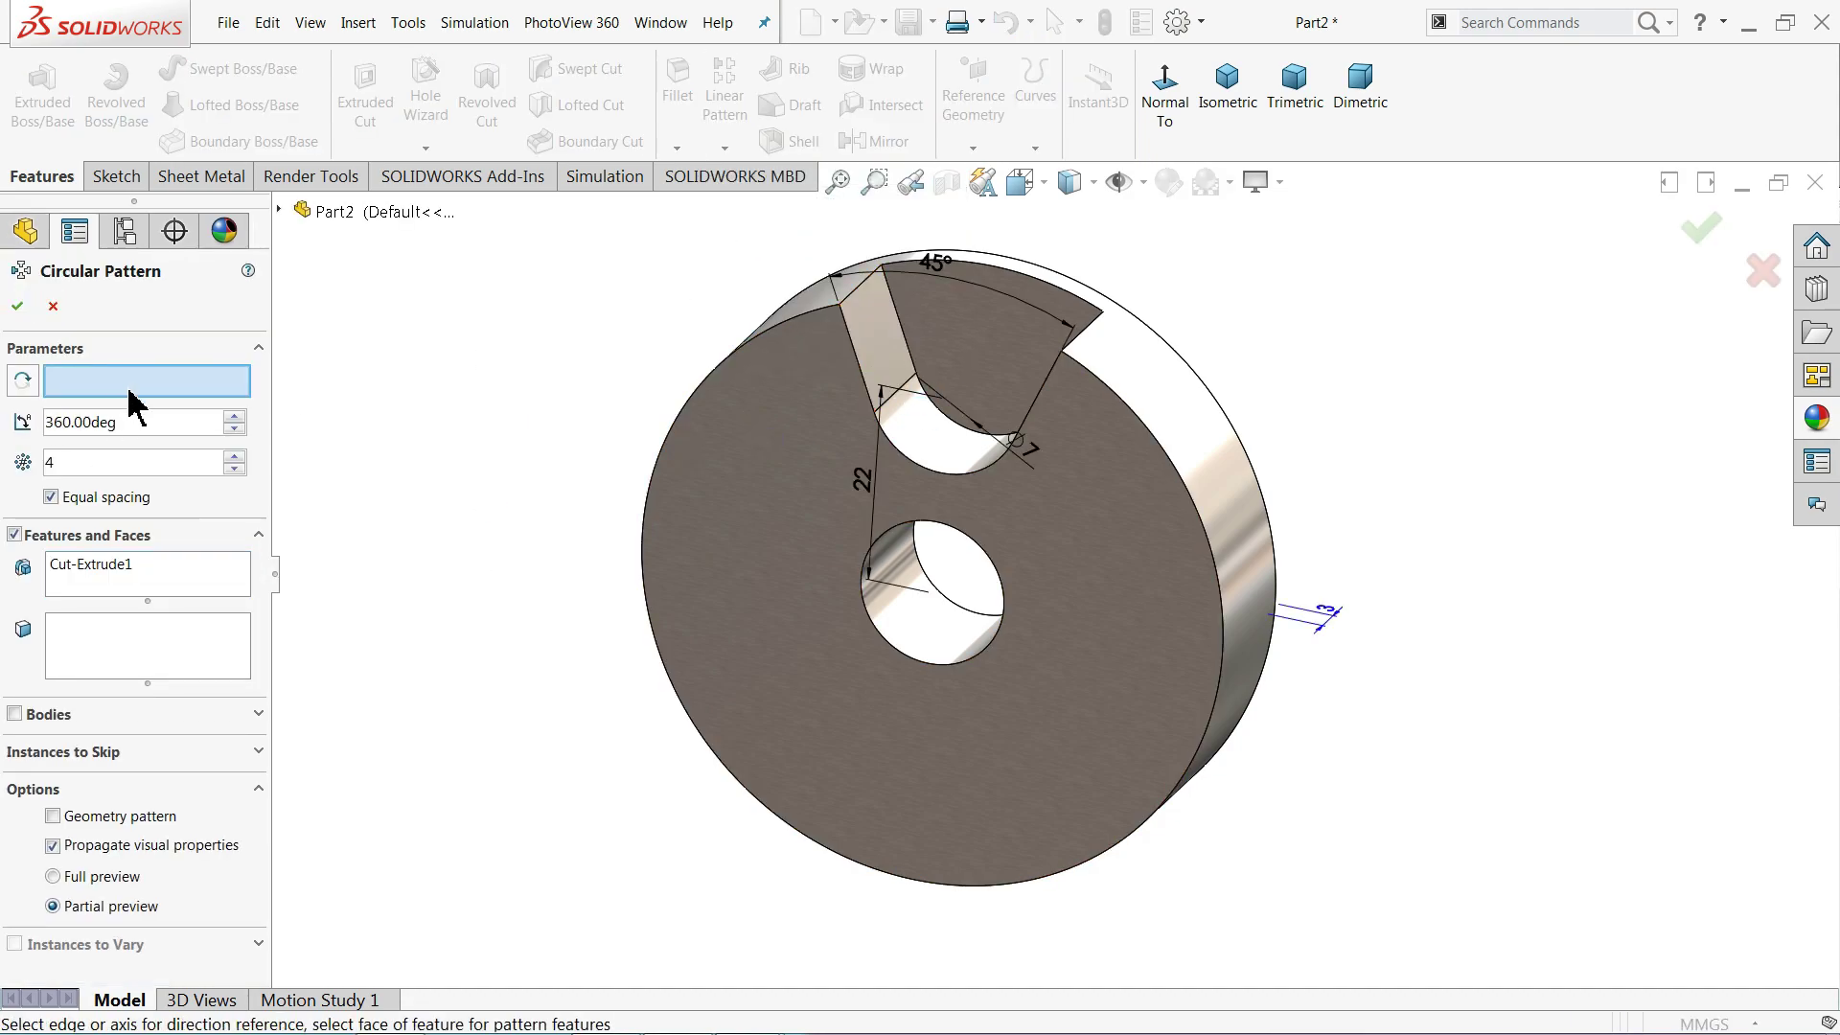
click(1209, 525)
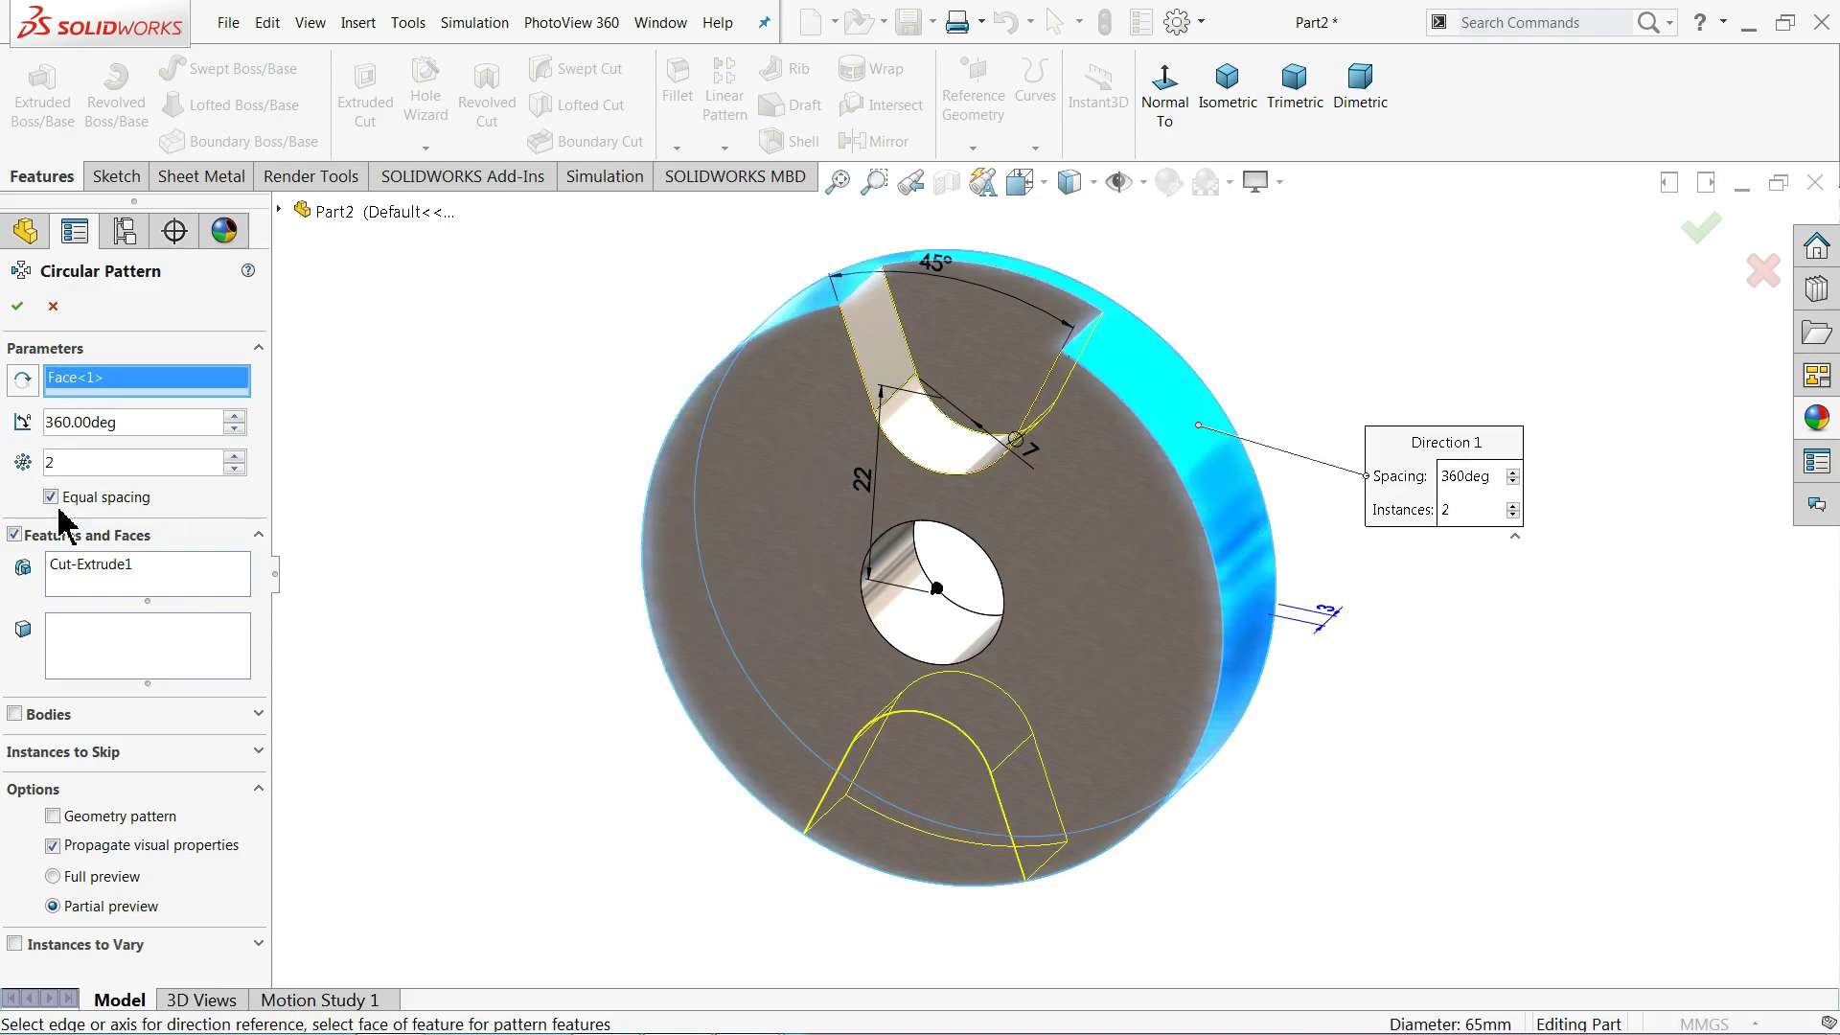
click(15, 308)
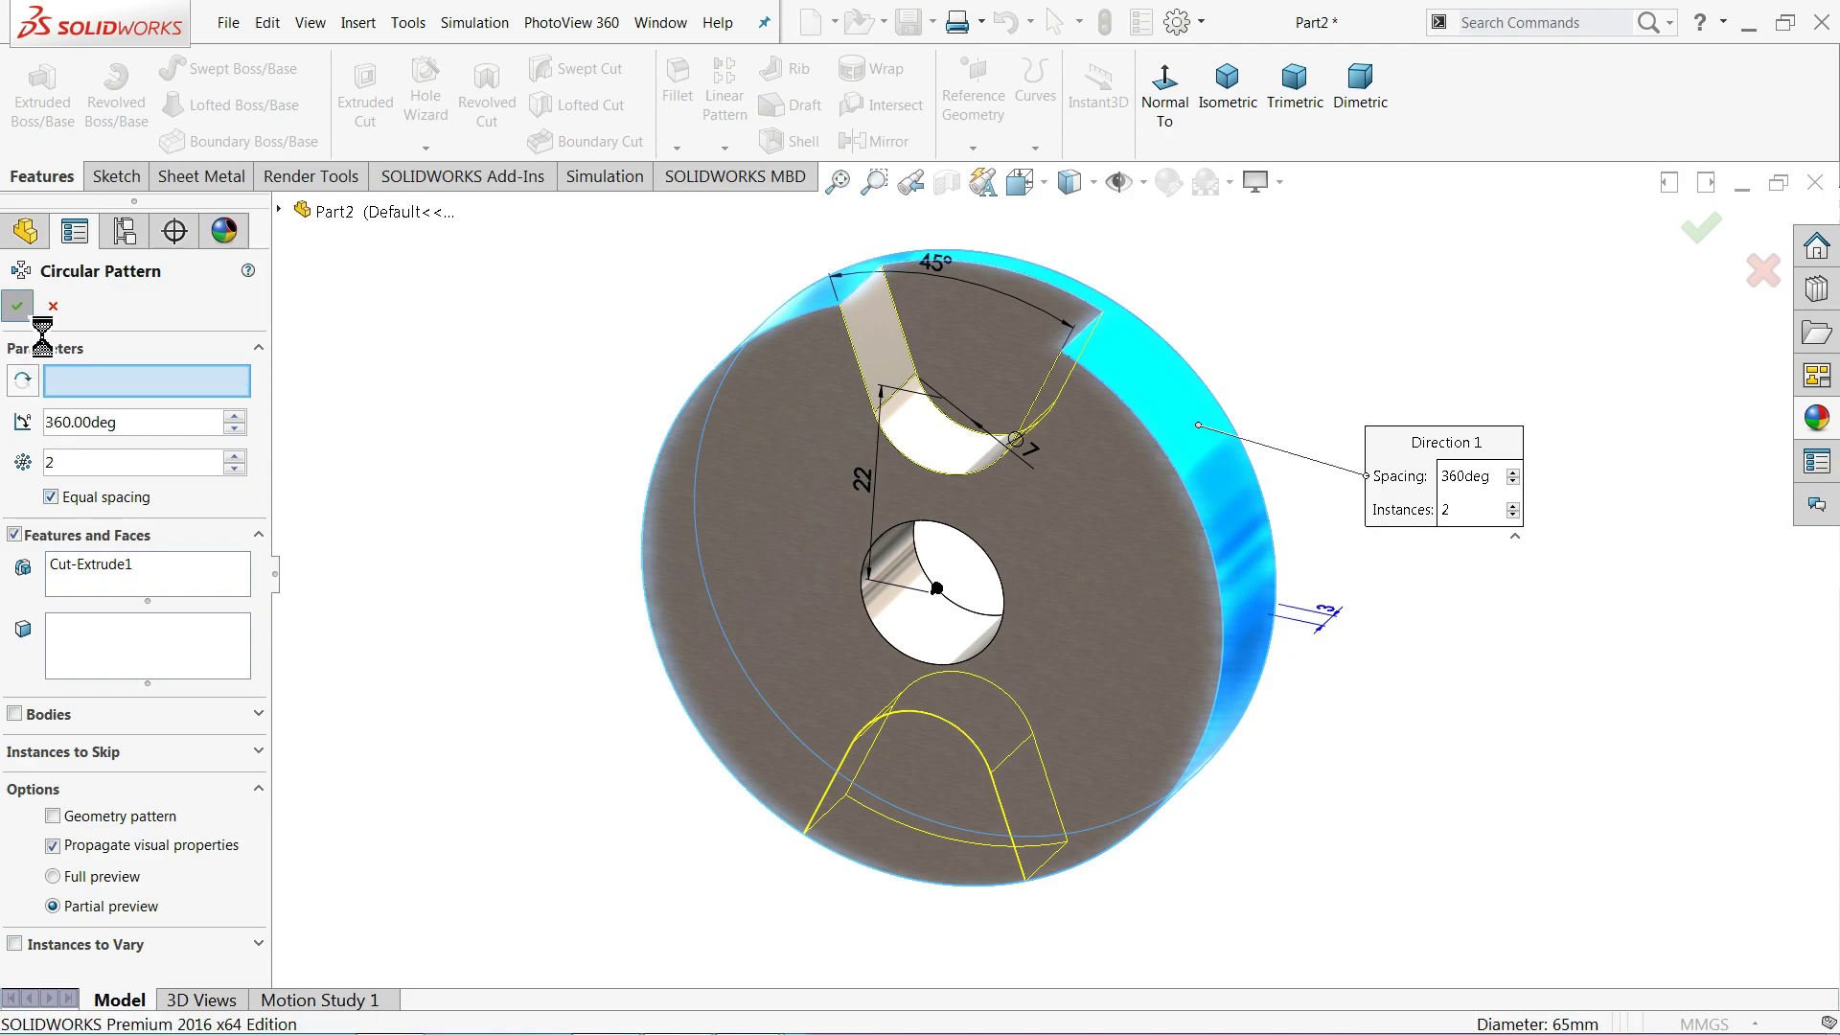
- Check the solid back face, then minimize the reference drawing to return to the part
middle_drag(414, 338, 380, 505)
key(Escape)
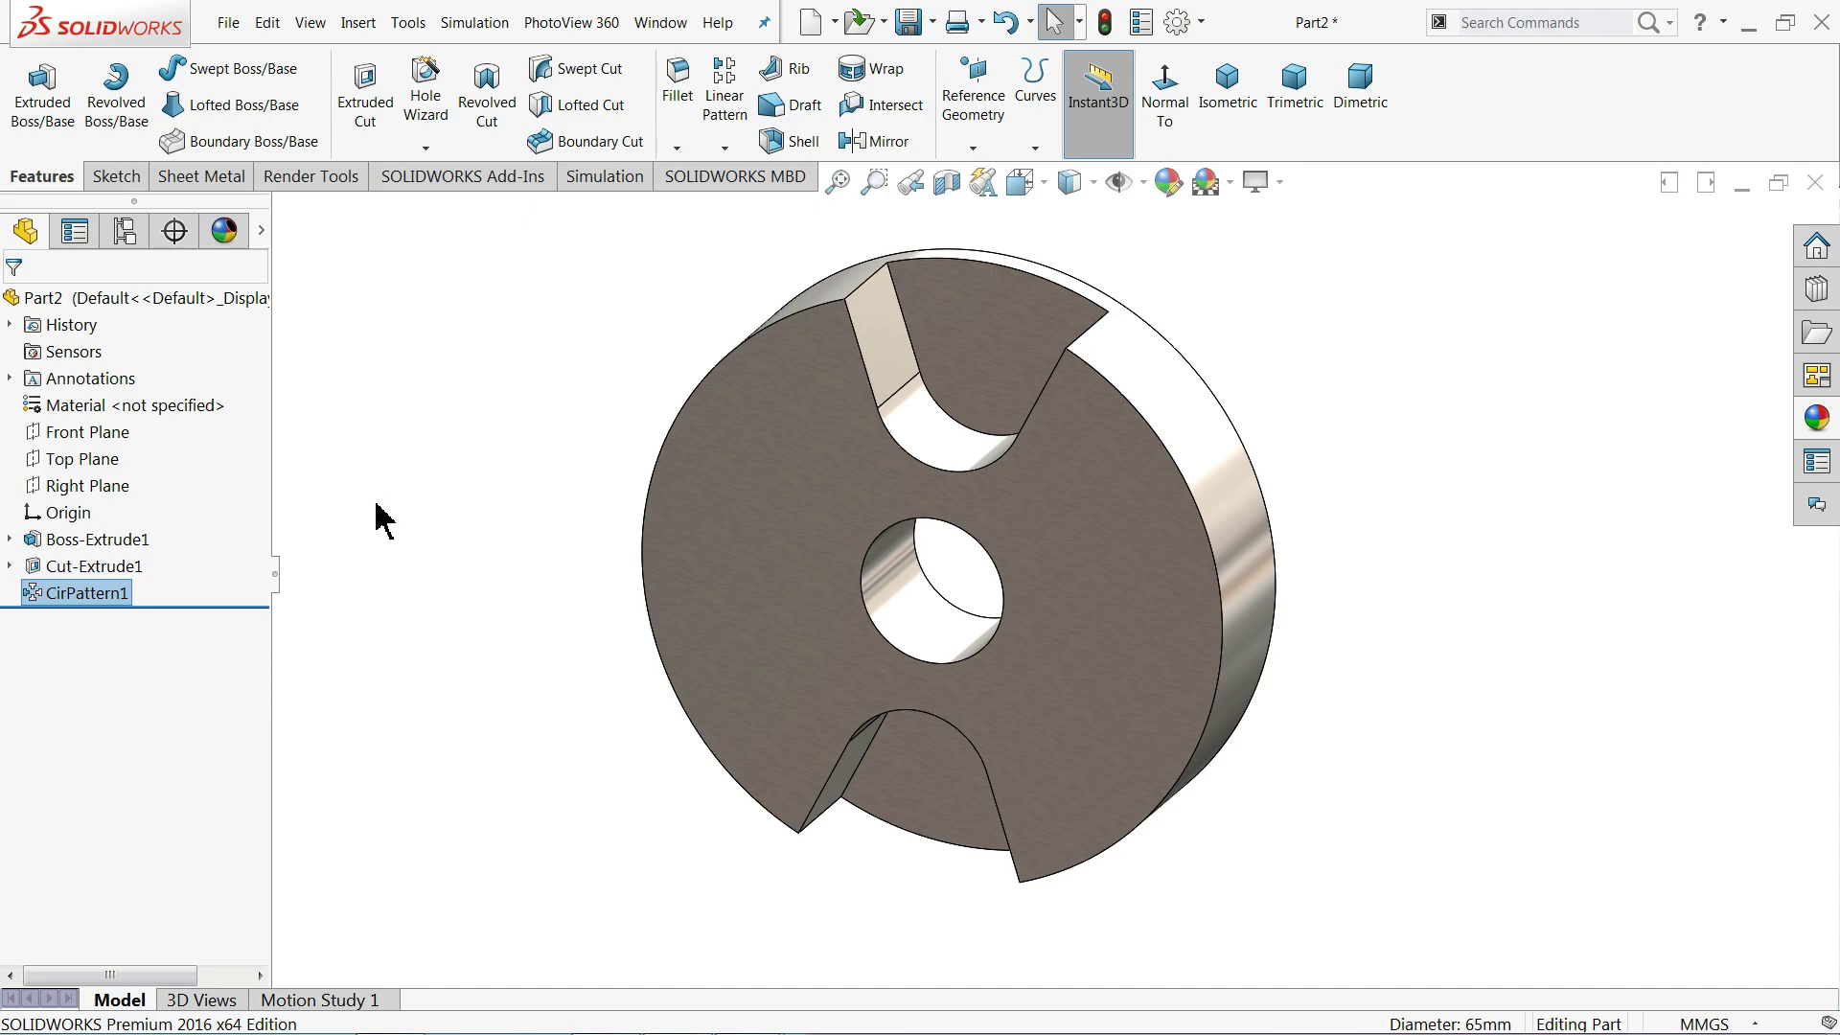
middle_drag(534, 554, 428, 561)
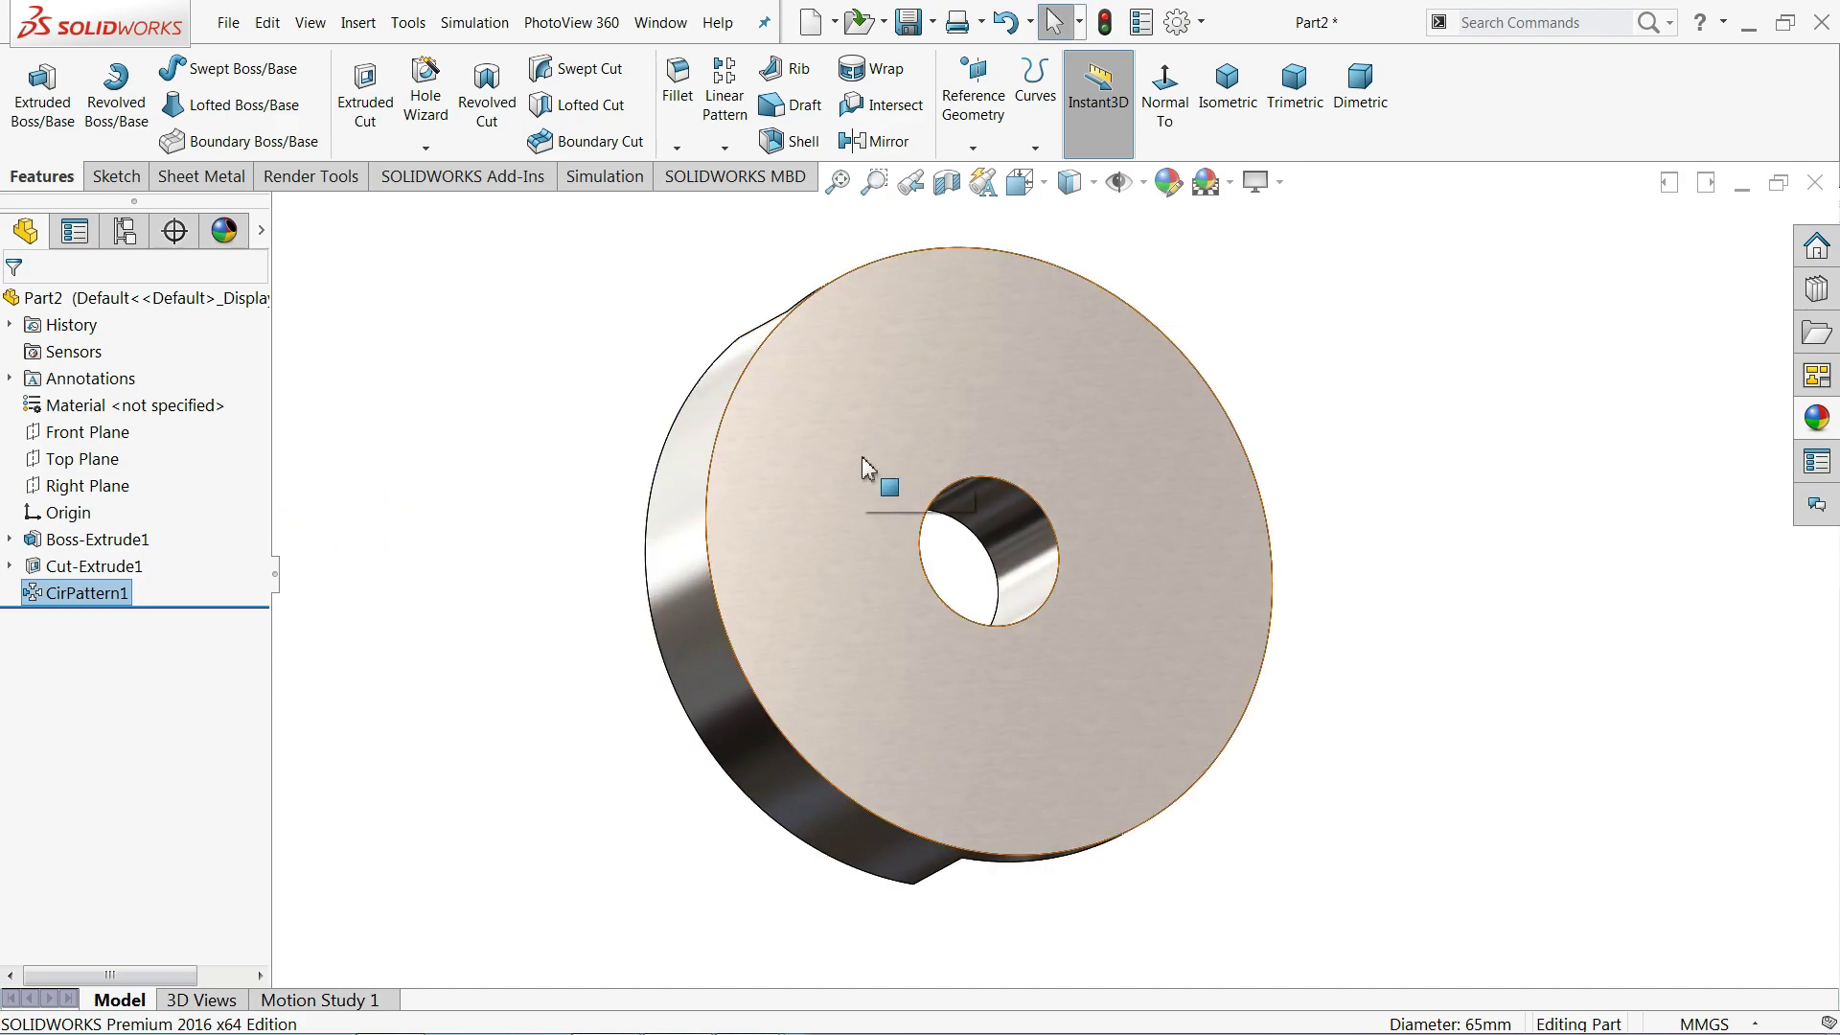
key(alt+Tab)
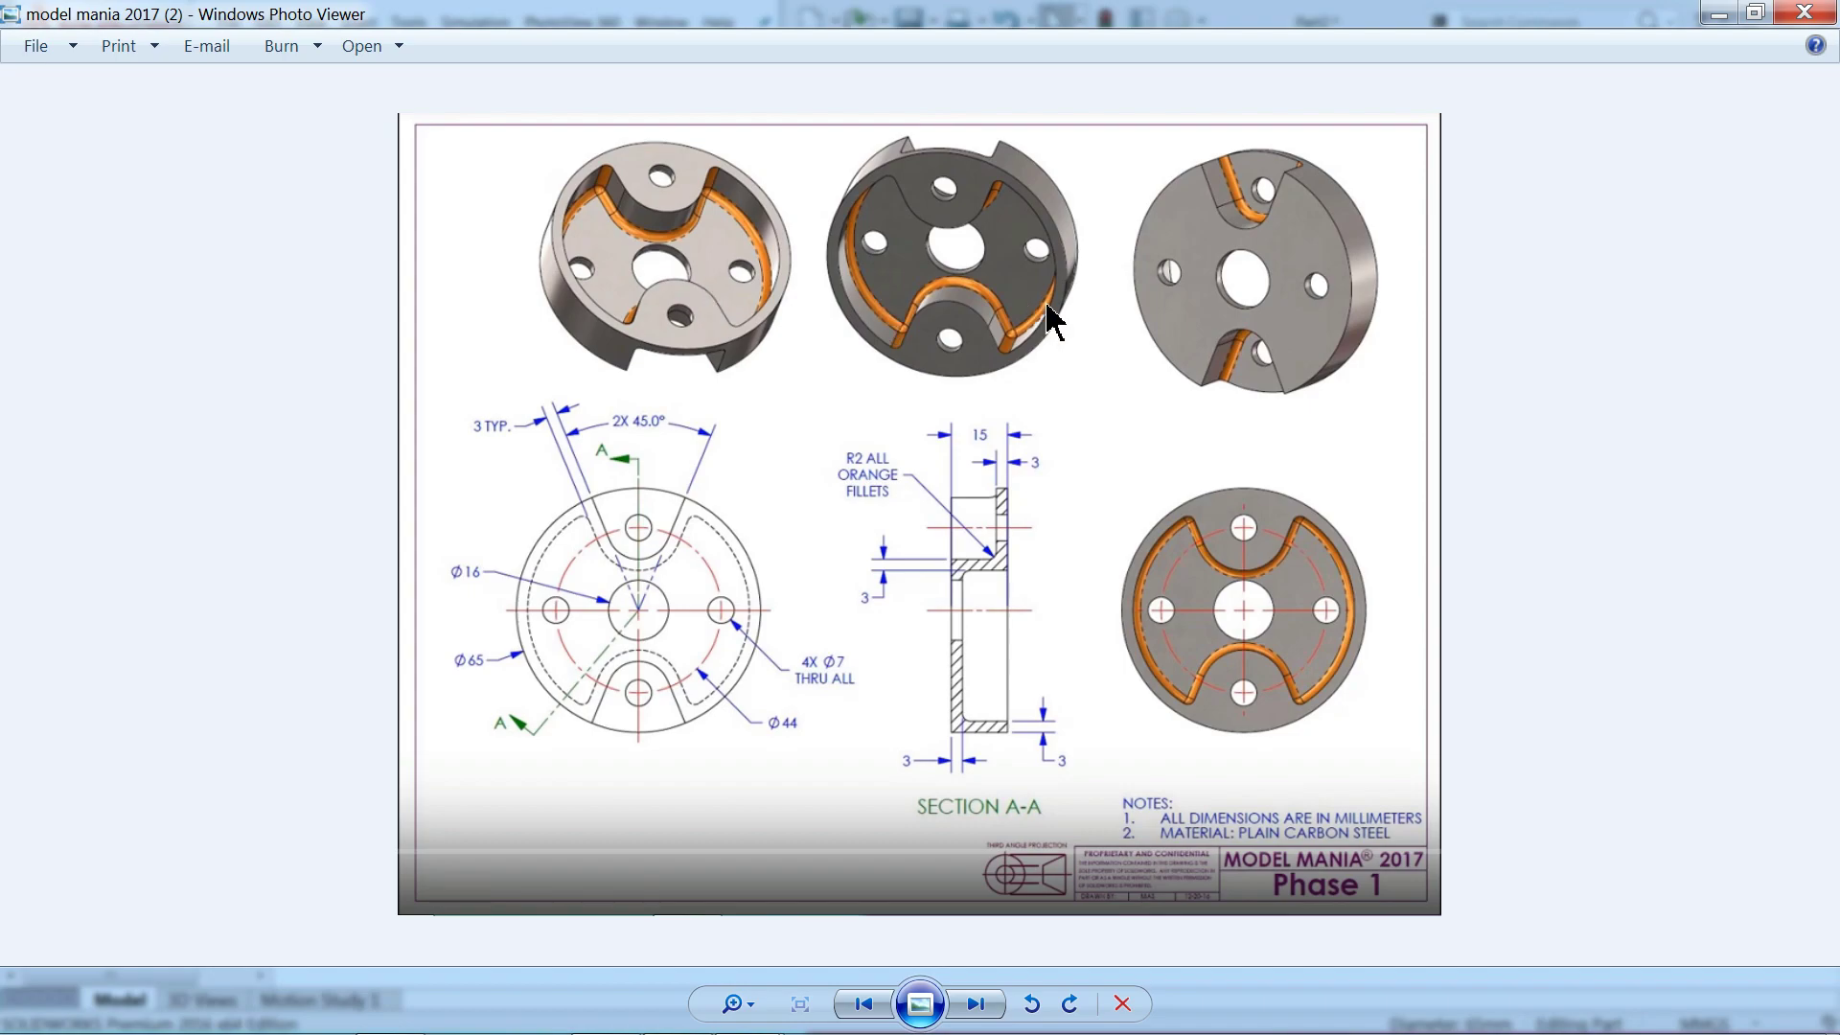
click(1718, 13)
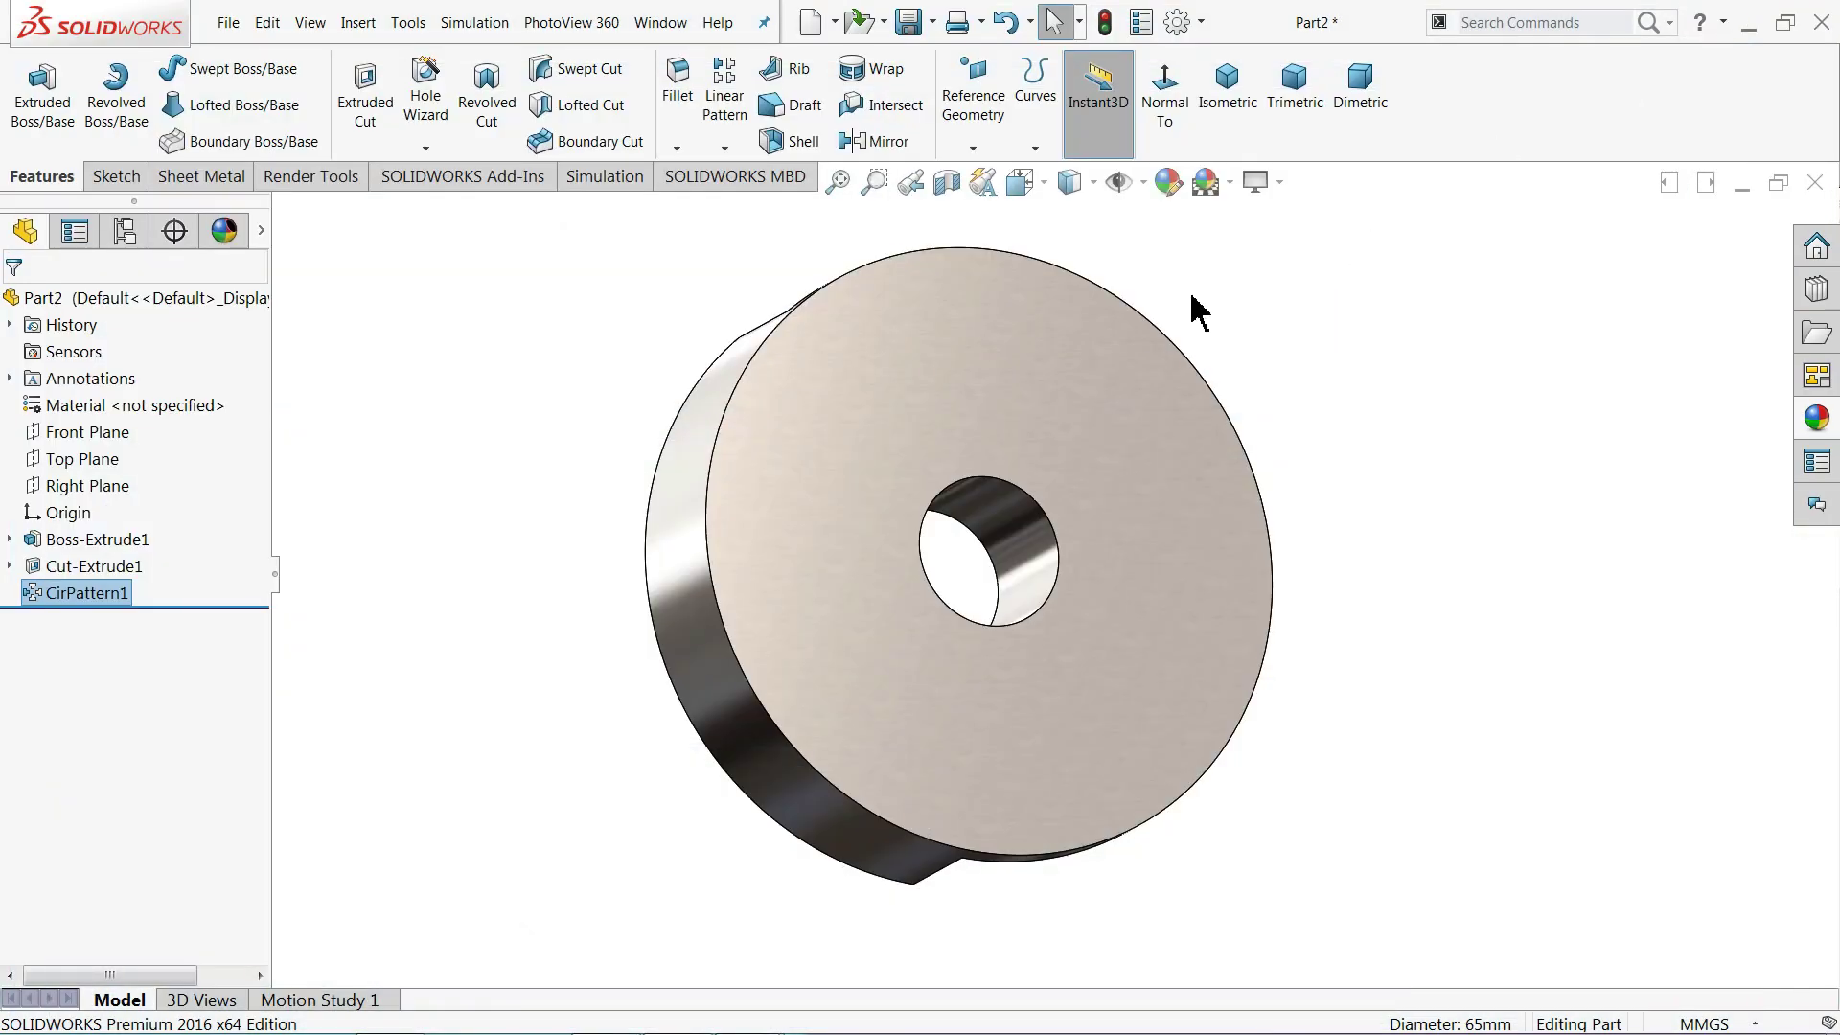
- Shell the disc to 3 mm, removing the front face and the central hole's cylindrical face
click(793, 144)
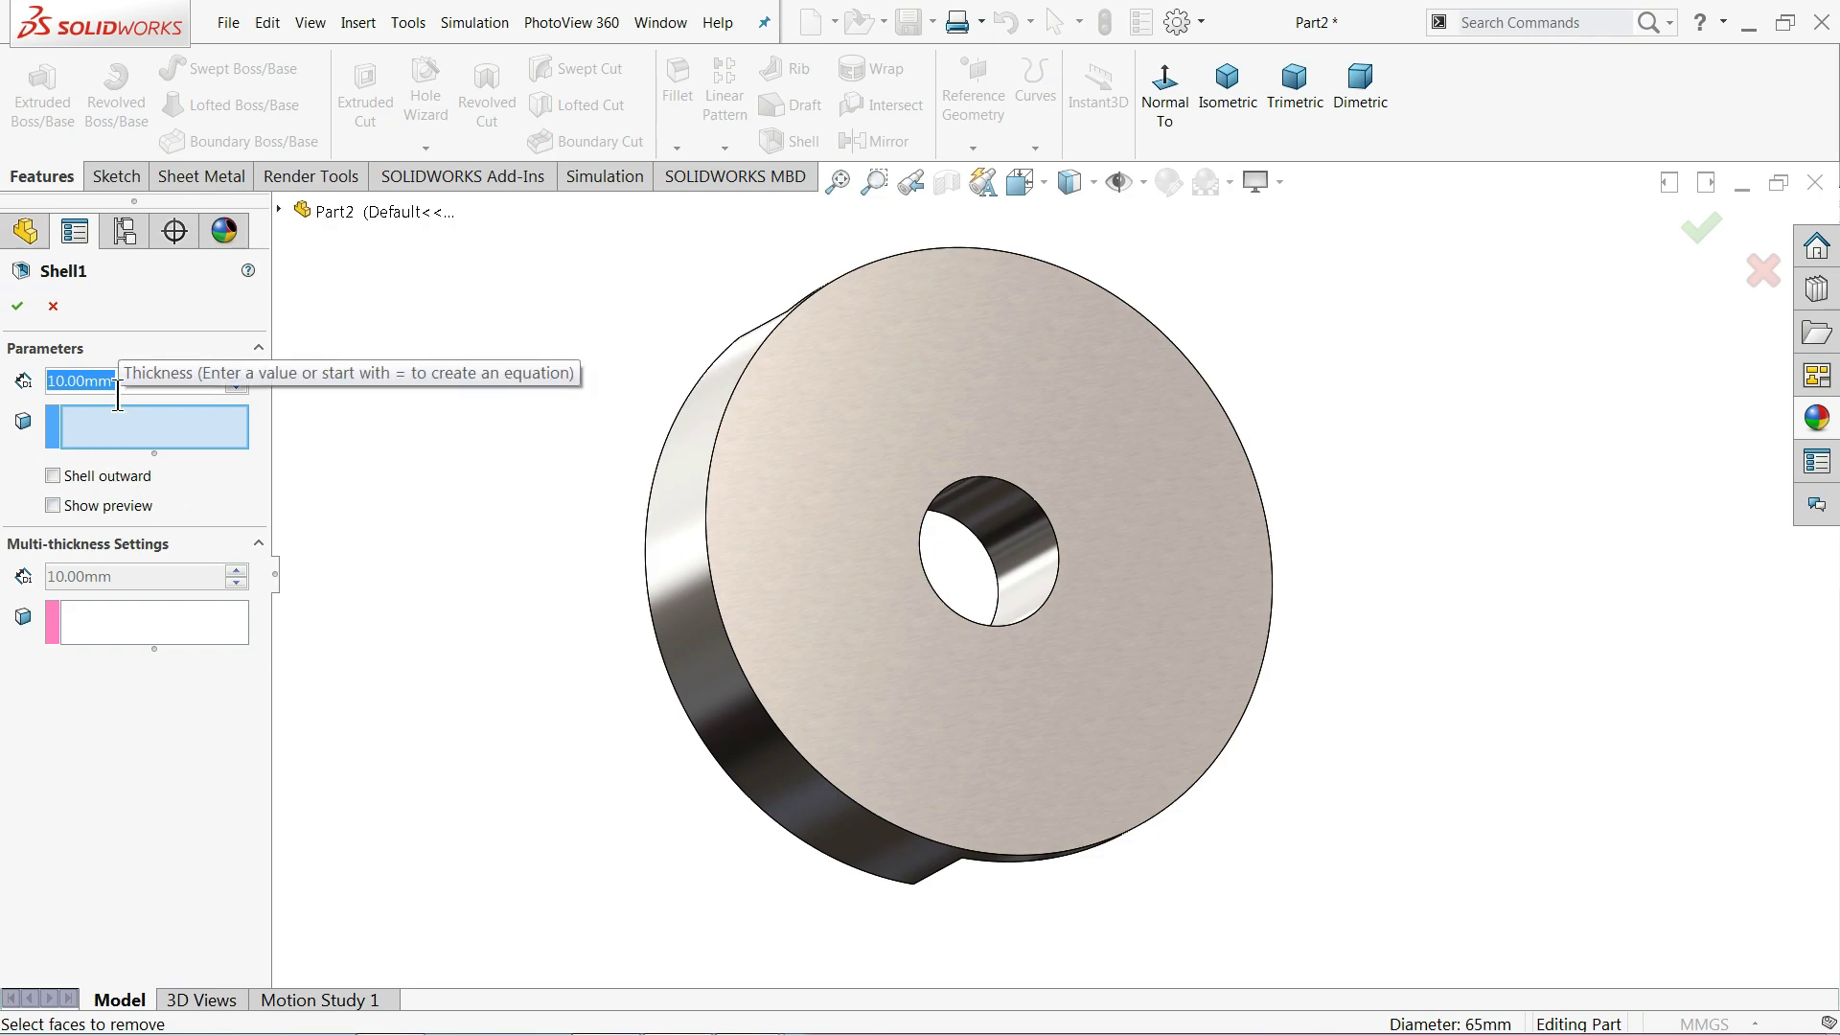
text(3)
click(144, 423)
click(785, 512)
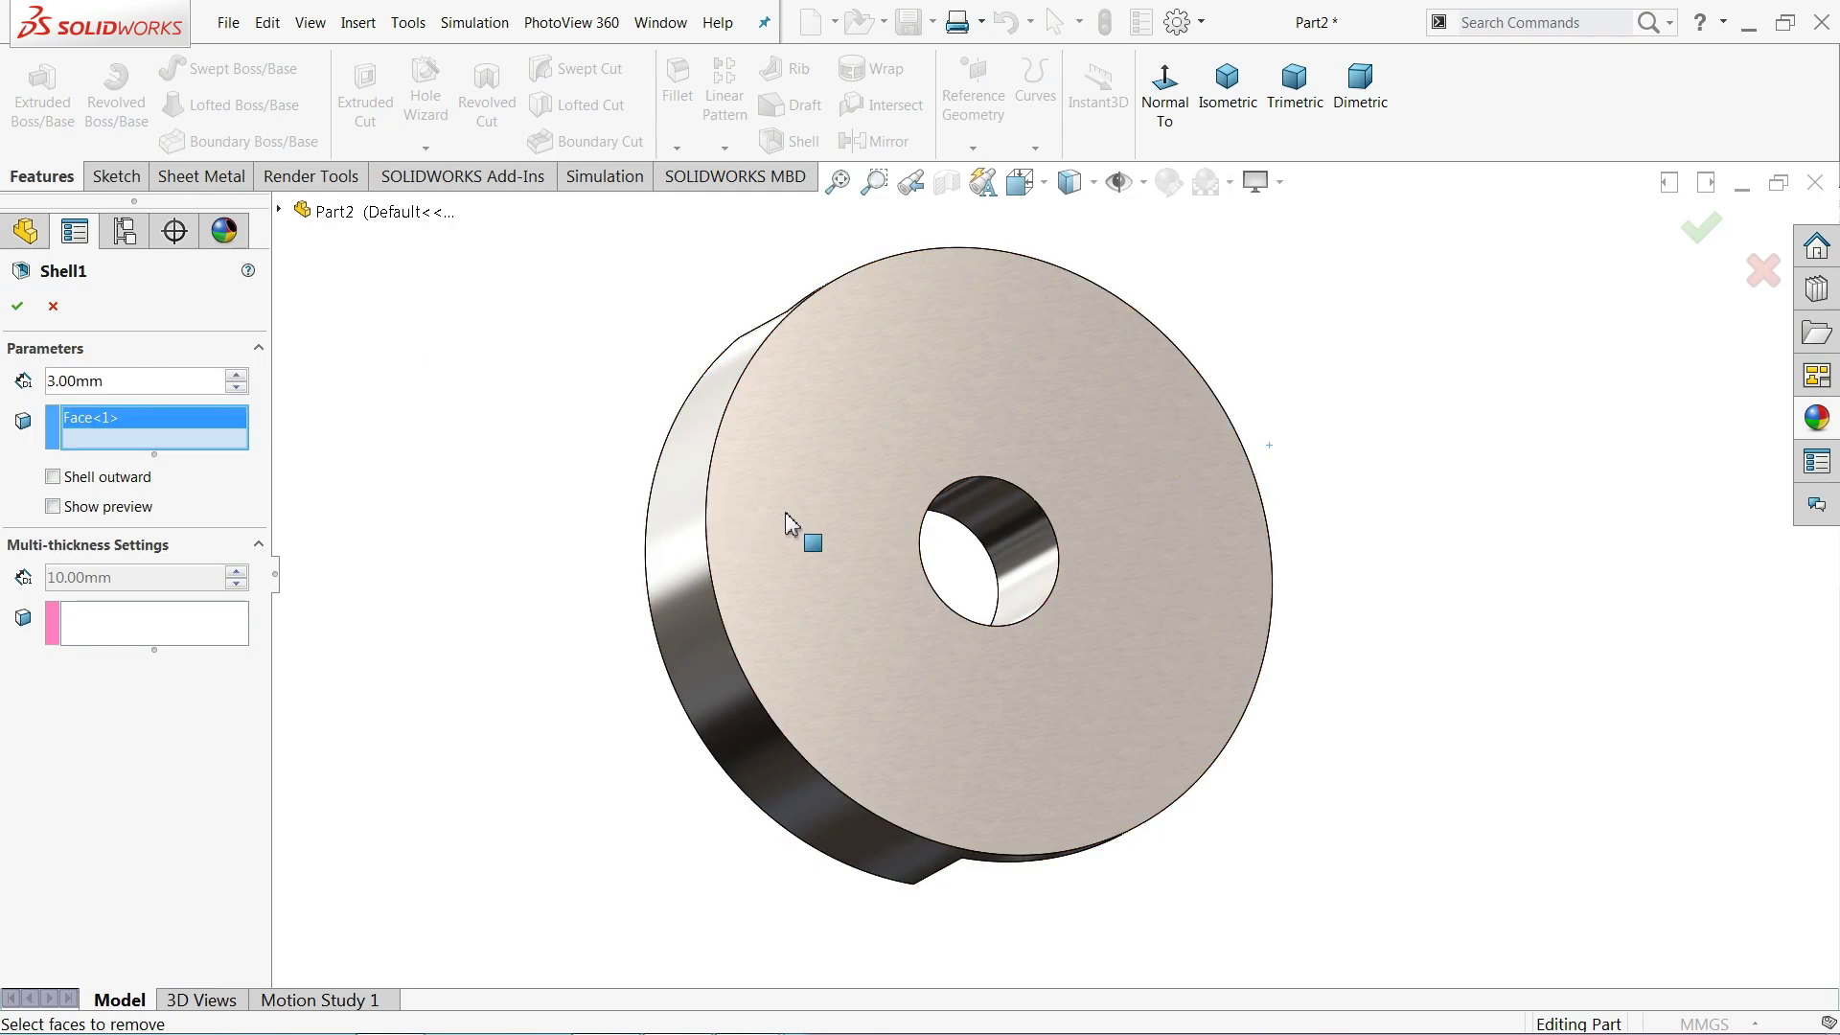
click(1004, 528)
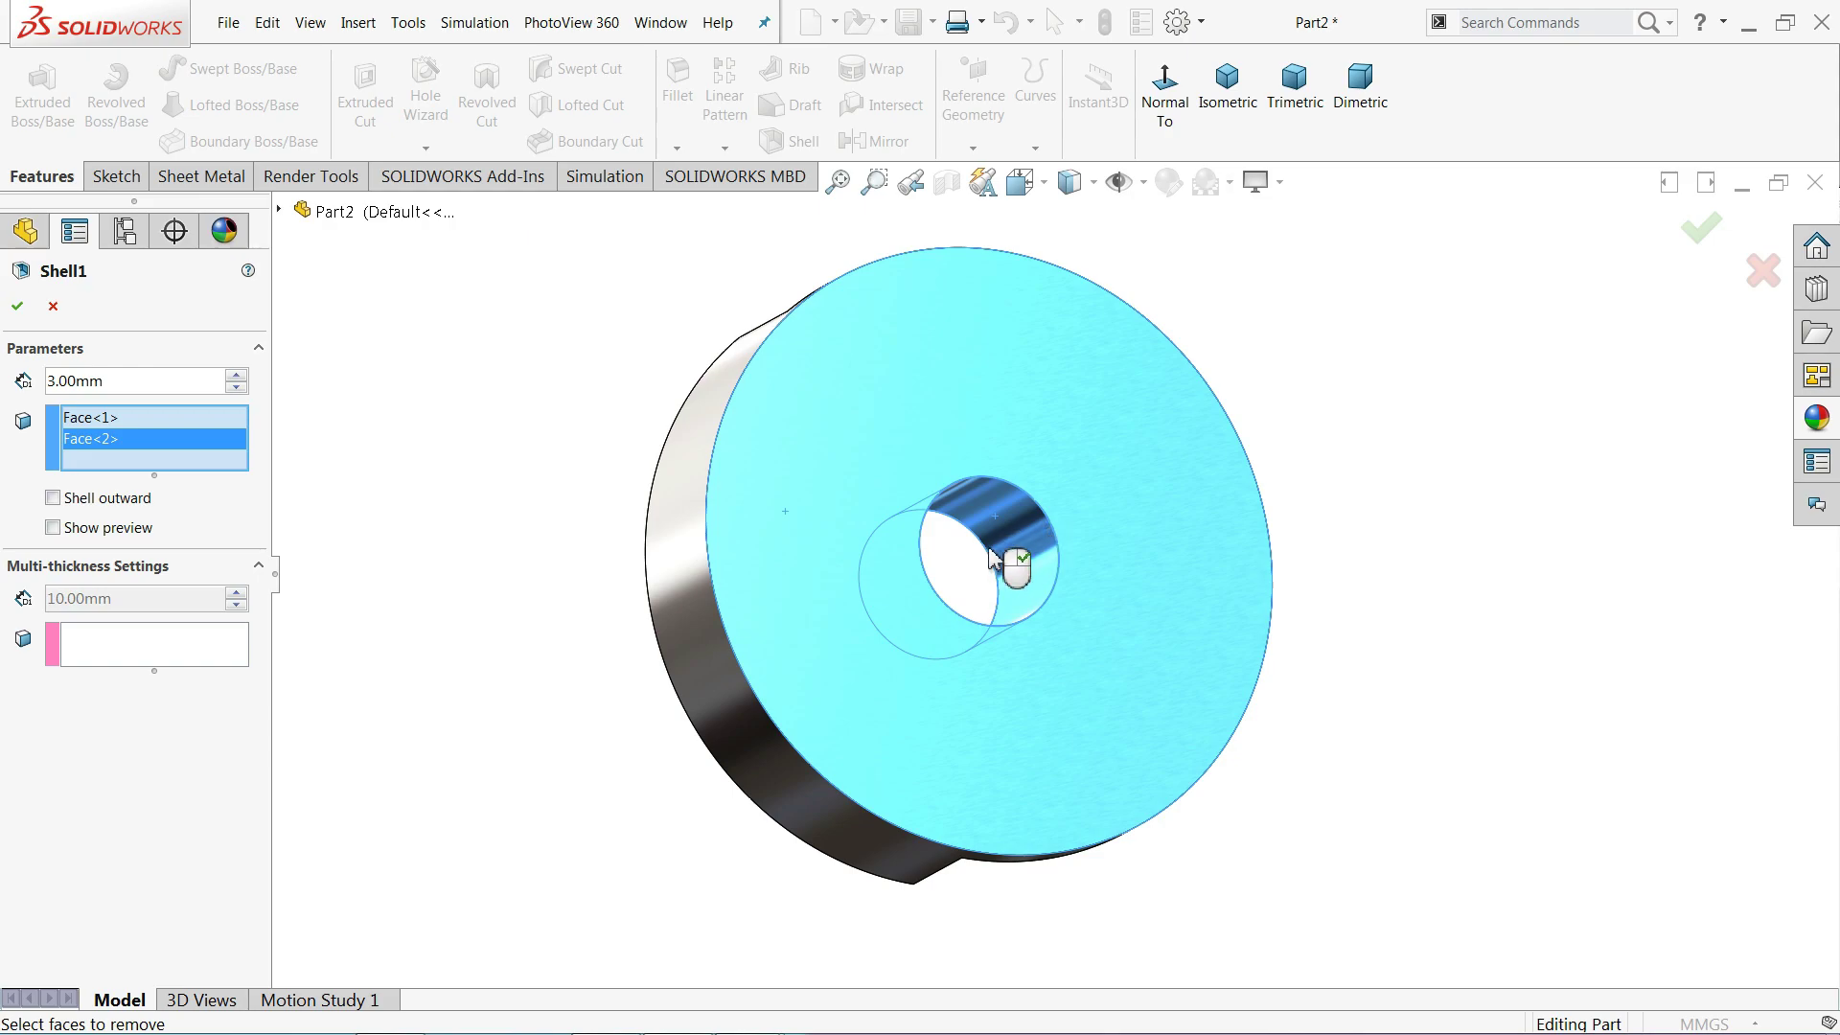
click(52, 527)
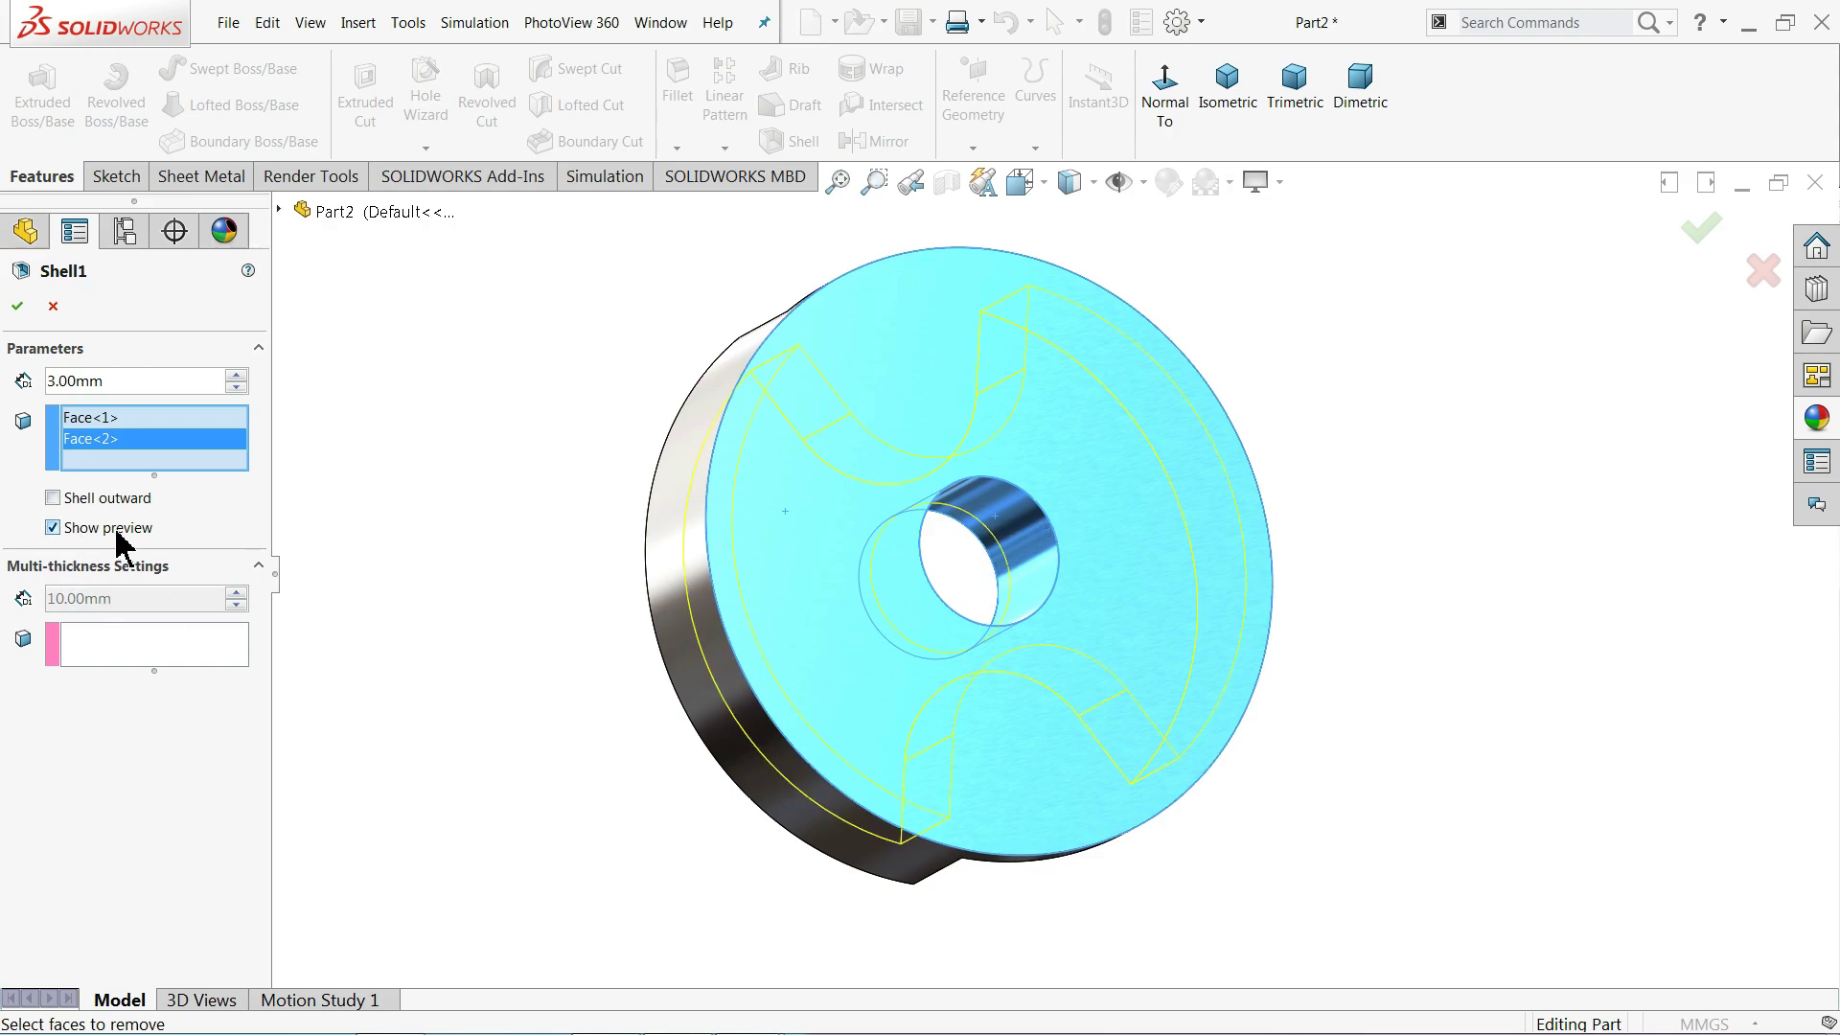
middle_drag(511, 470, 481, 443)
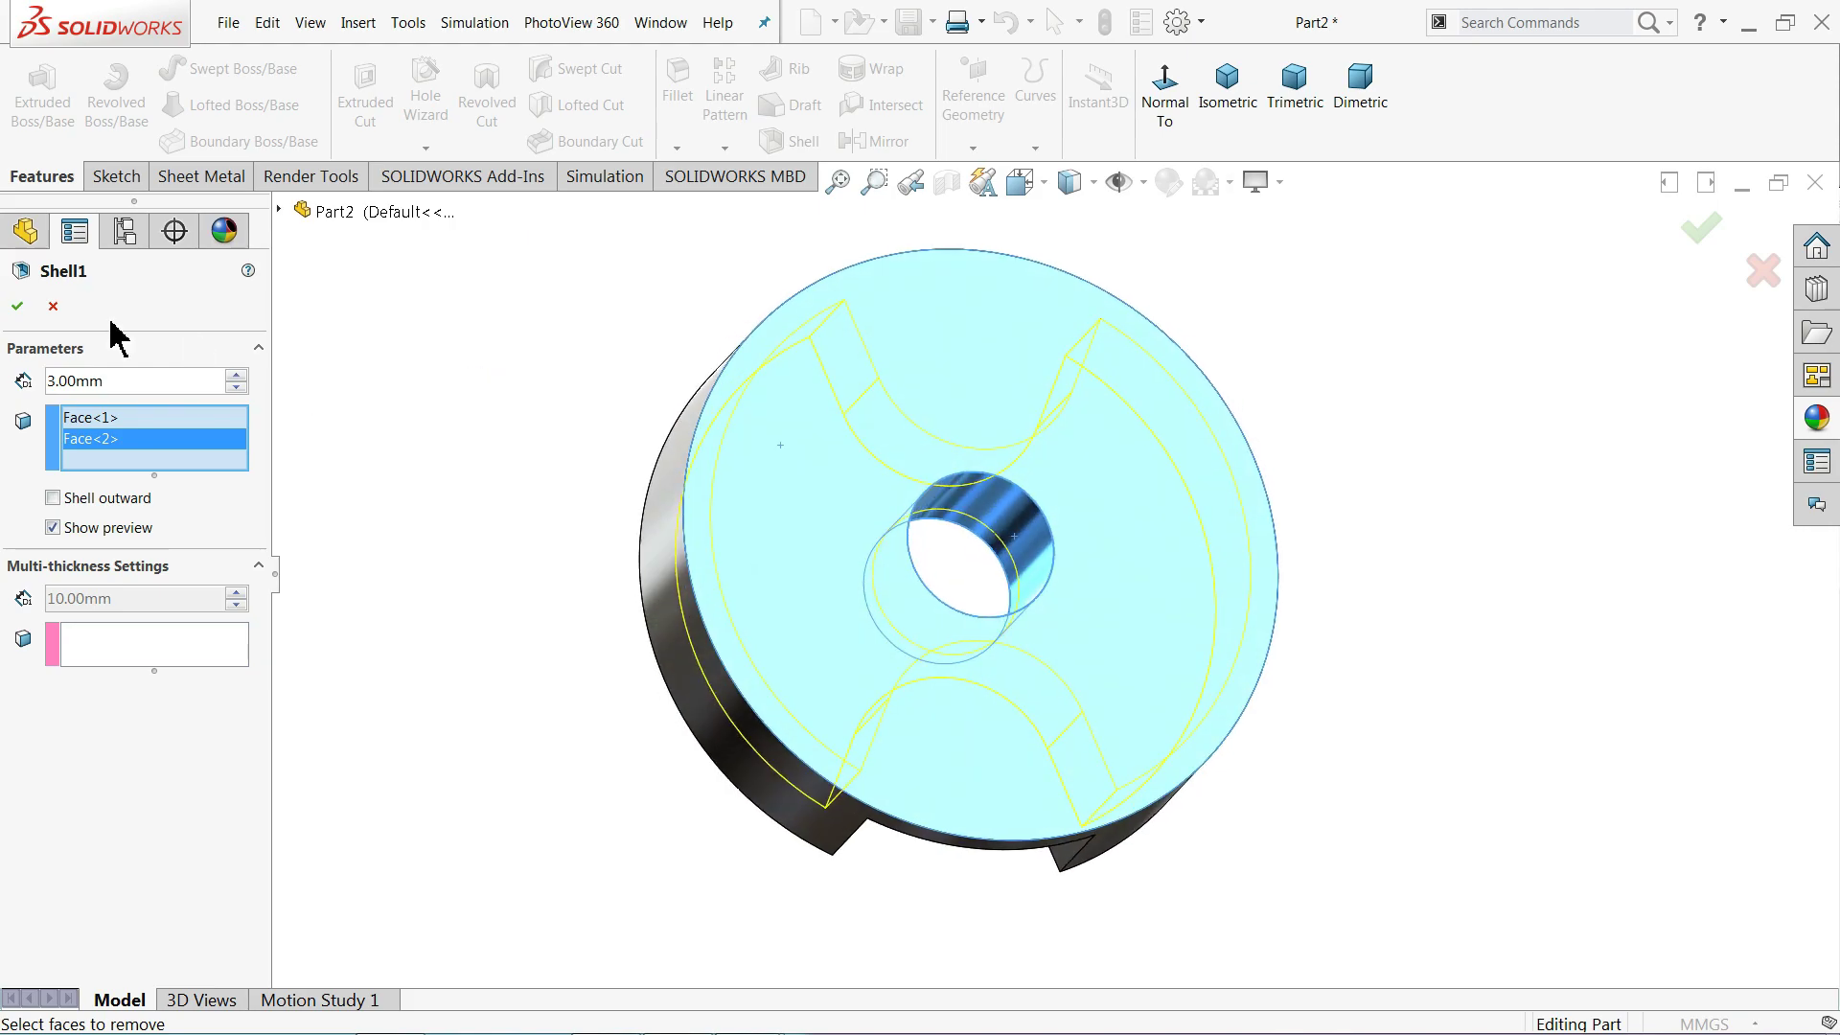
click(21, 307)
middle_drag(436, 518, 690, 585)
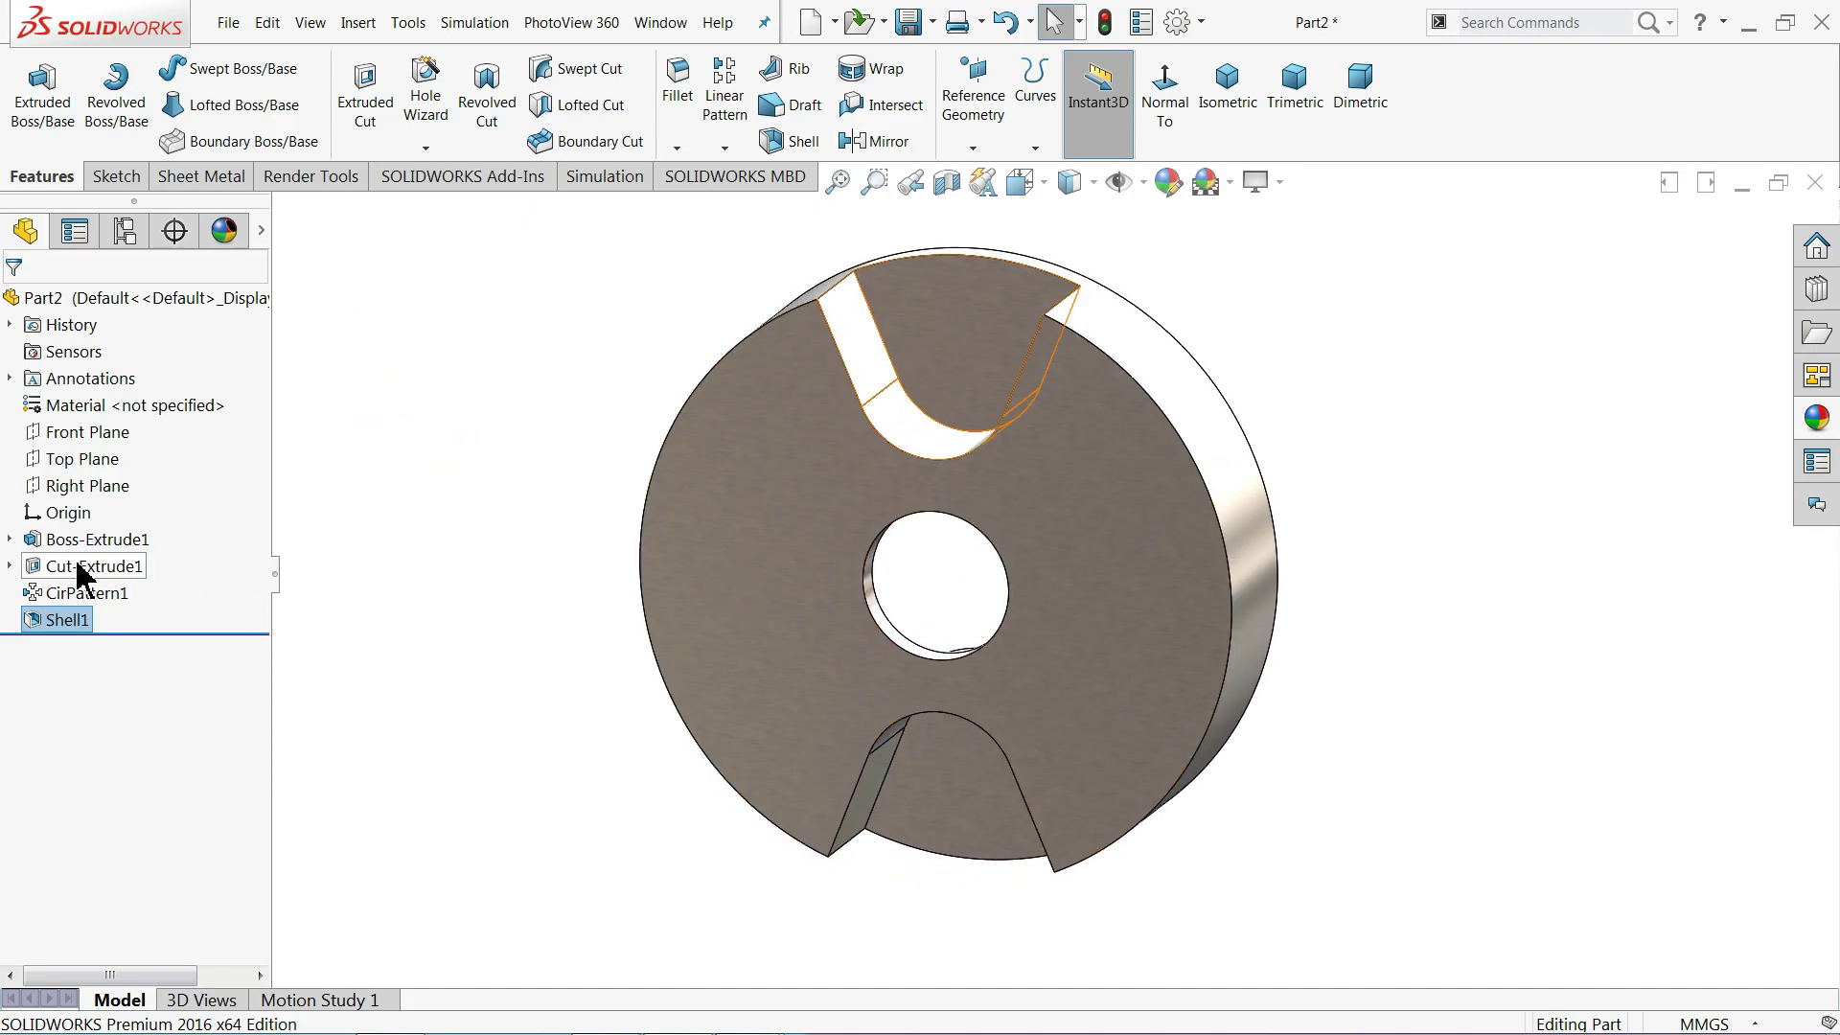
- Display the base sketch's Ø65 and Ø16 dimensions, then Sketch2's dimensions under Cut-Extrude1
click(10, 540)
click(58, 568)
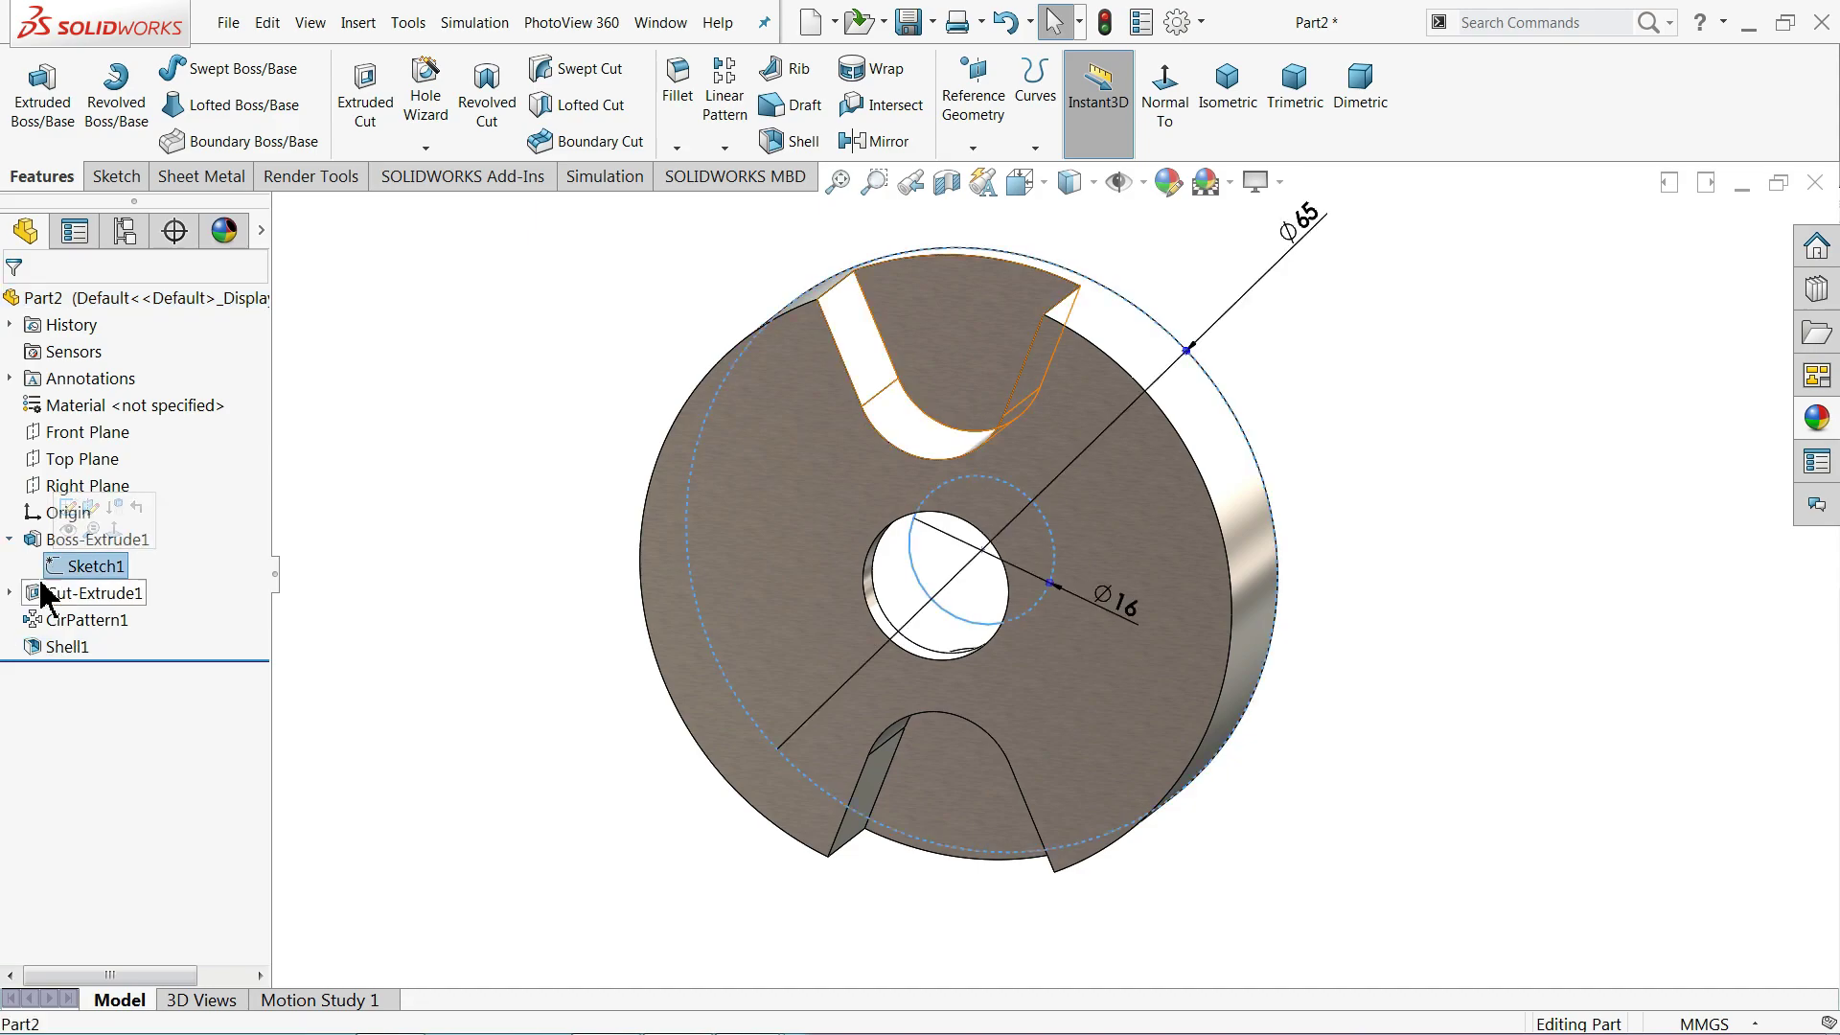
click(9, 539)
click(9, 566)
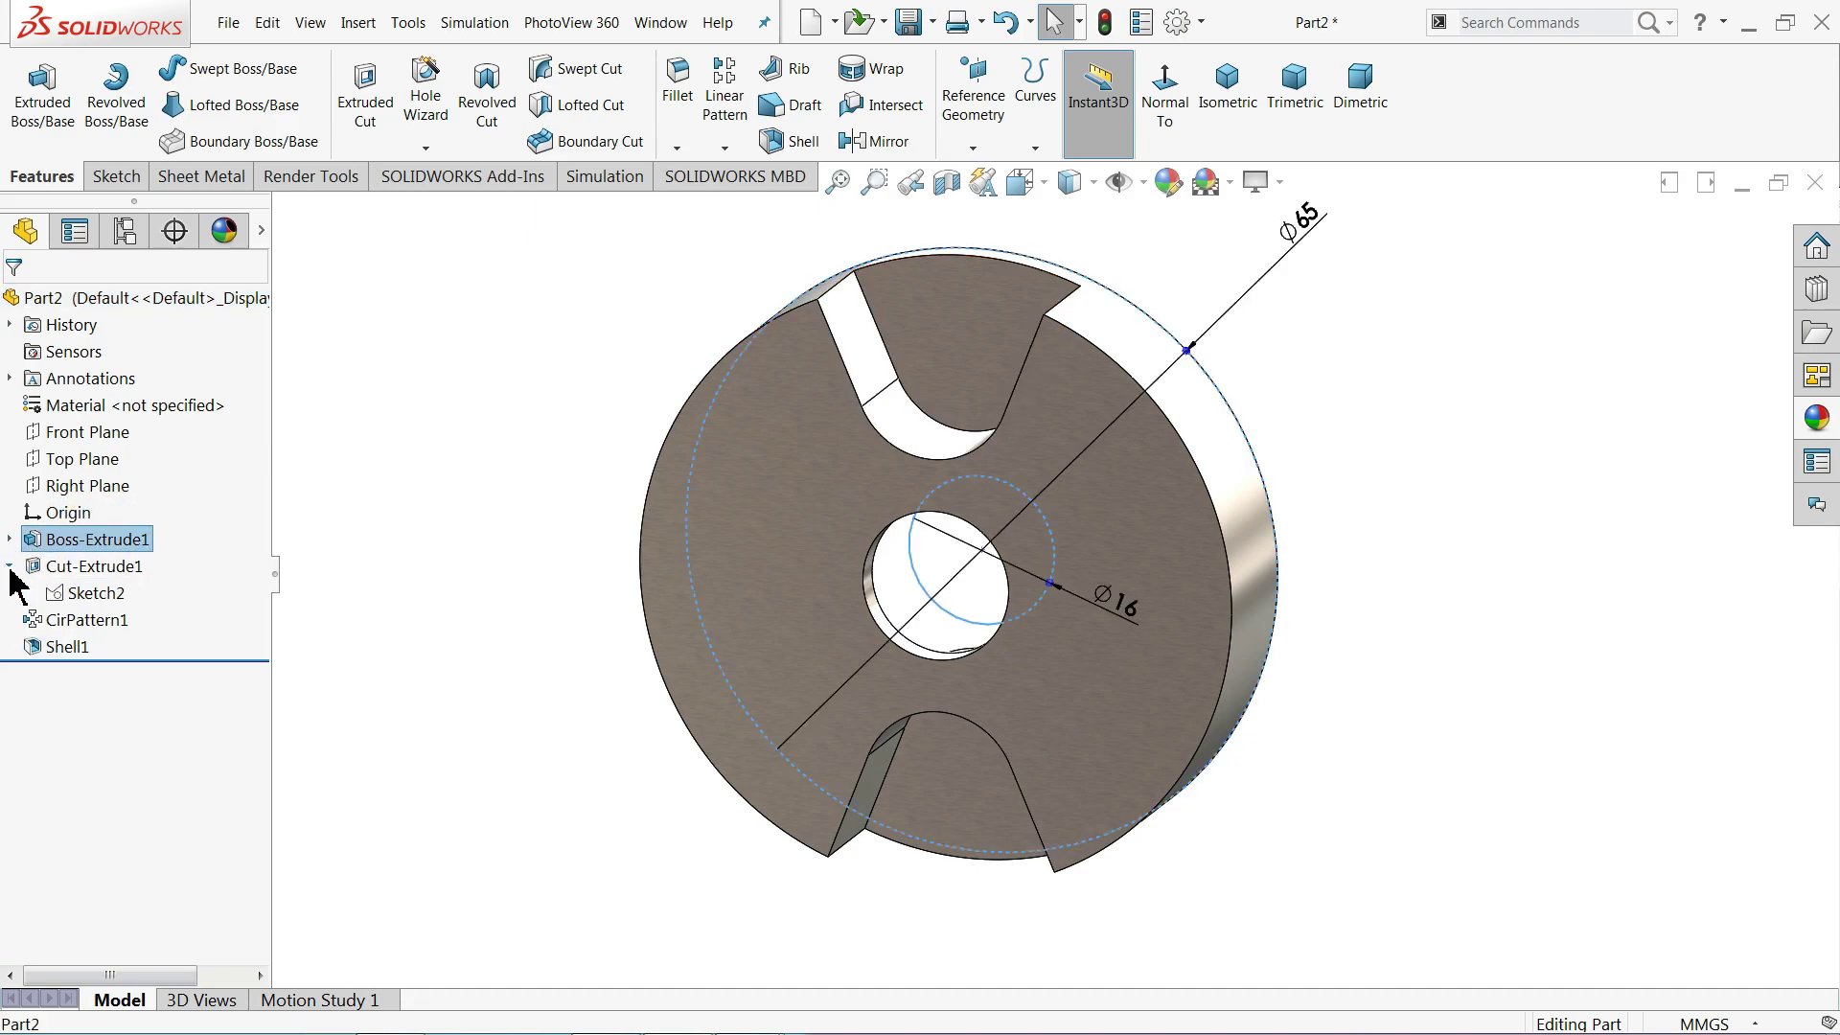
click(63, 594)
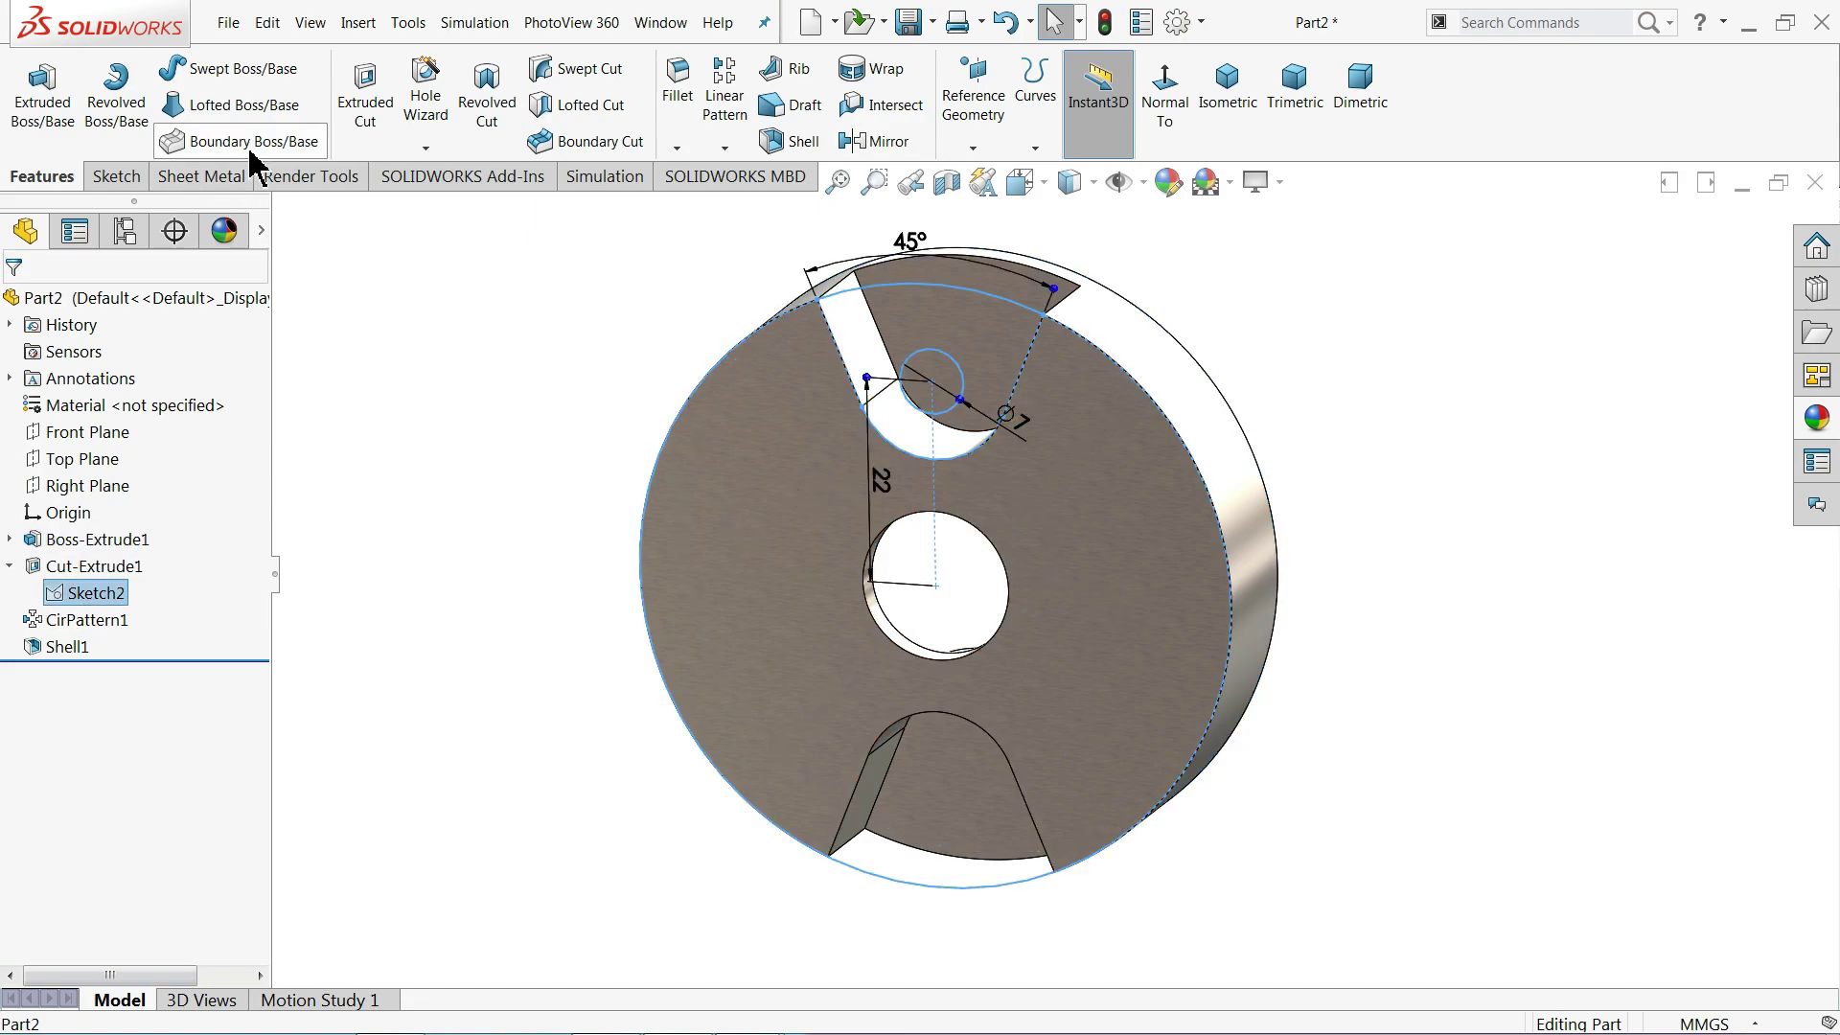
- Extrude-cut Sketch2's 7 mm circle Through All to make a small hole
click(367, 104)
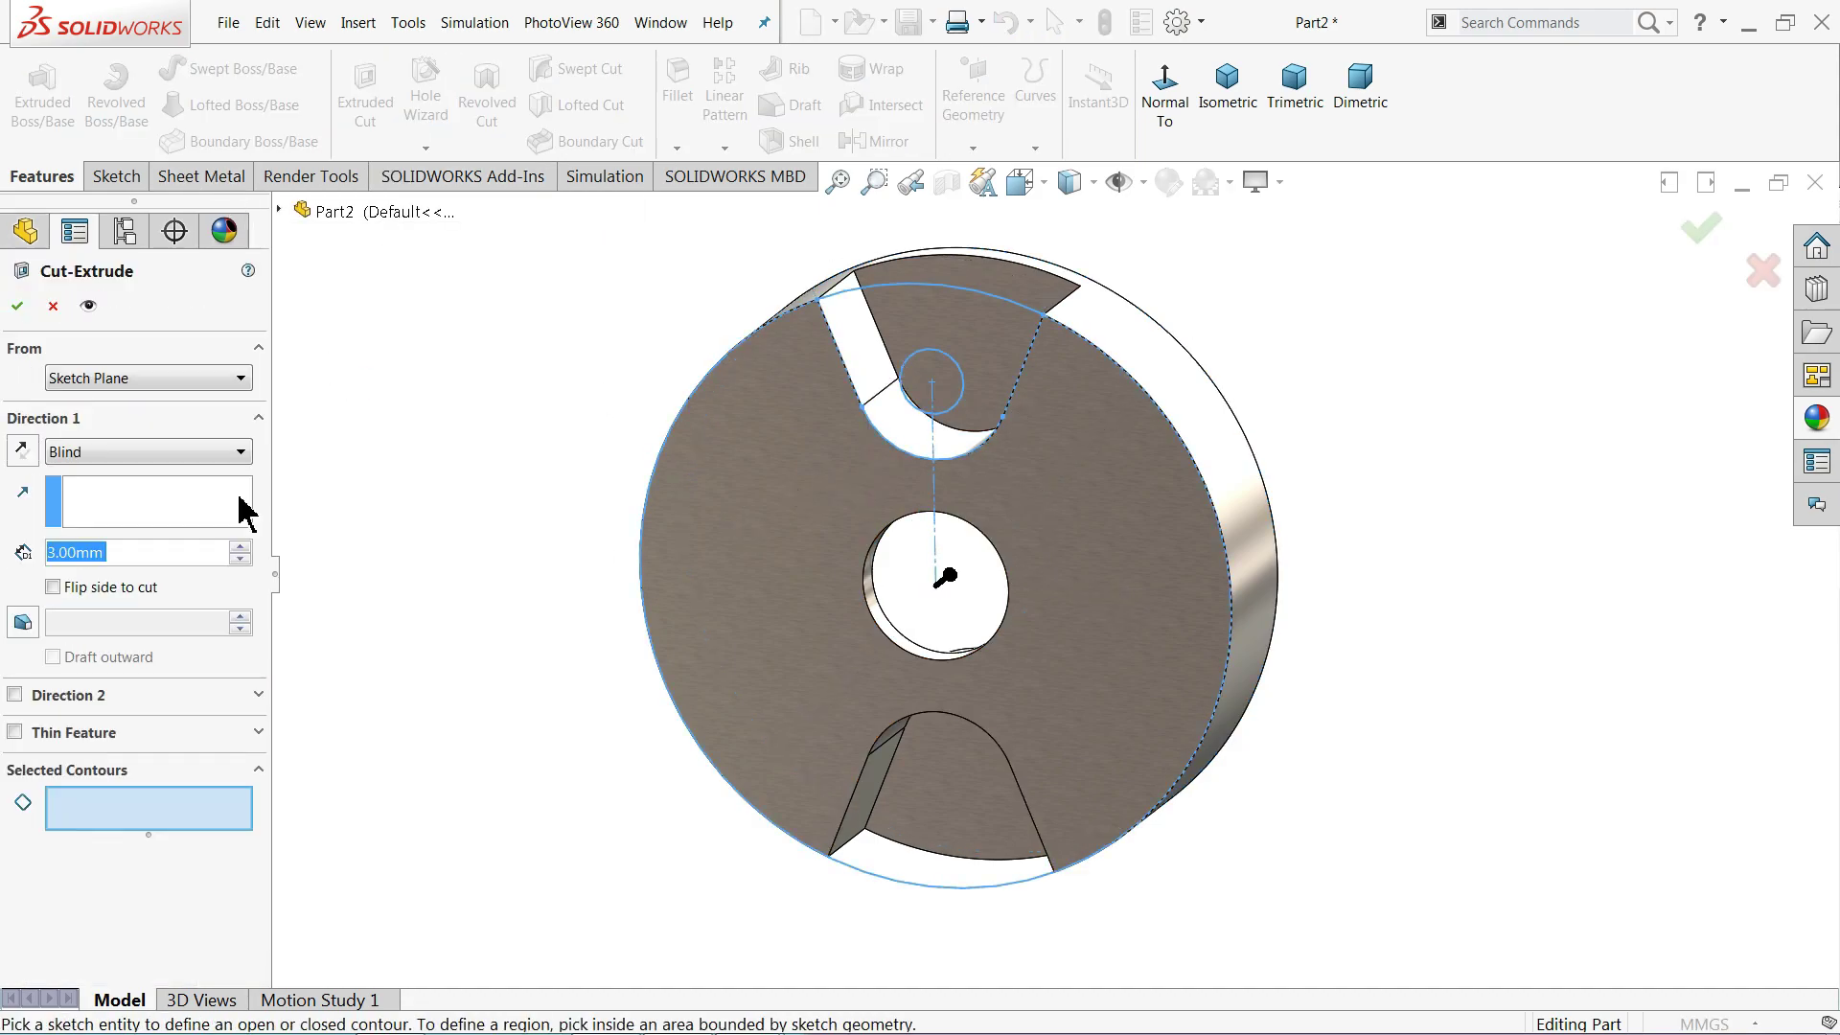
click(943, 386)
middle_drag(575, 501, 240, 541)
click(125, 452)
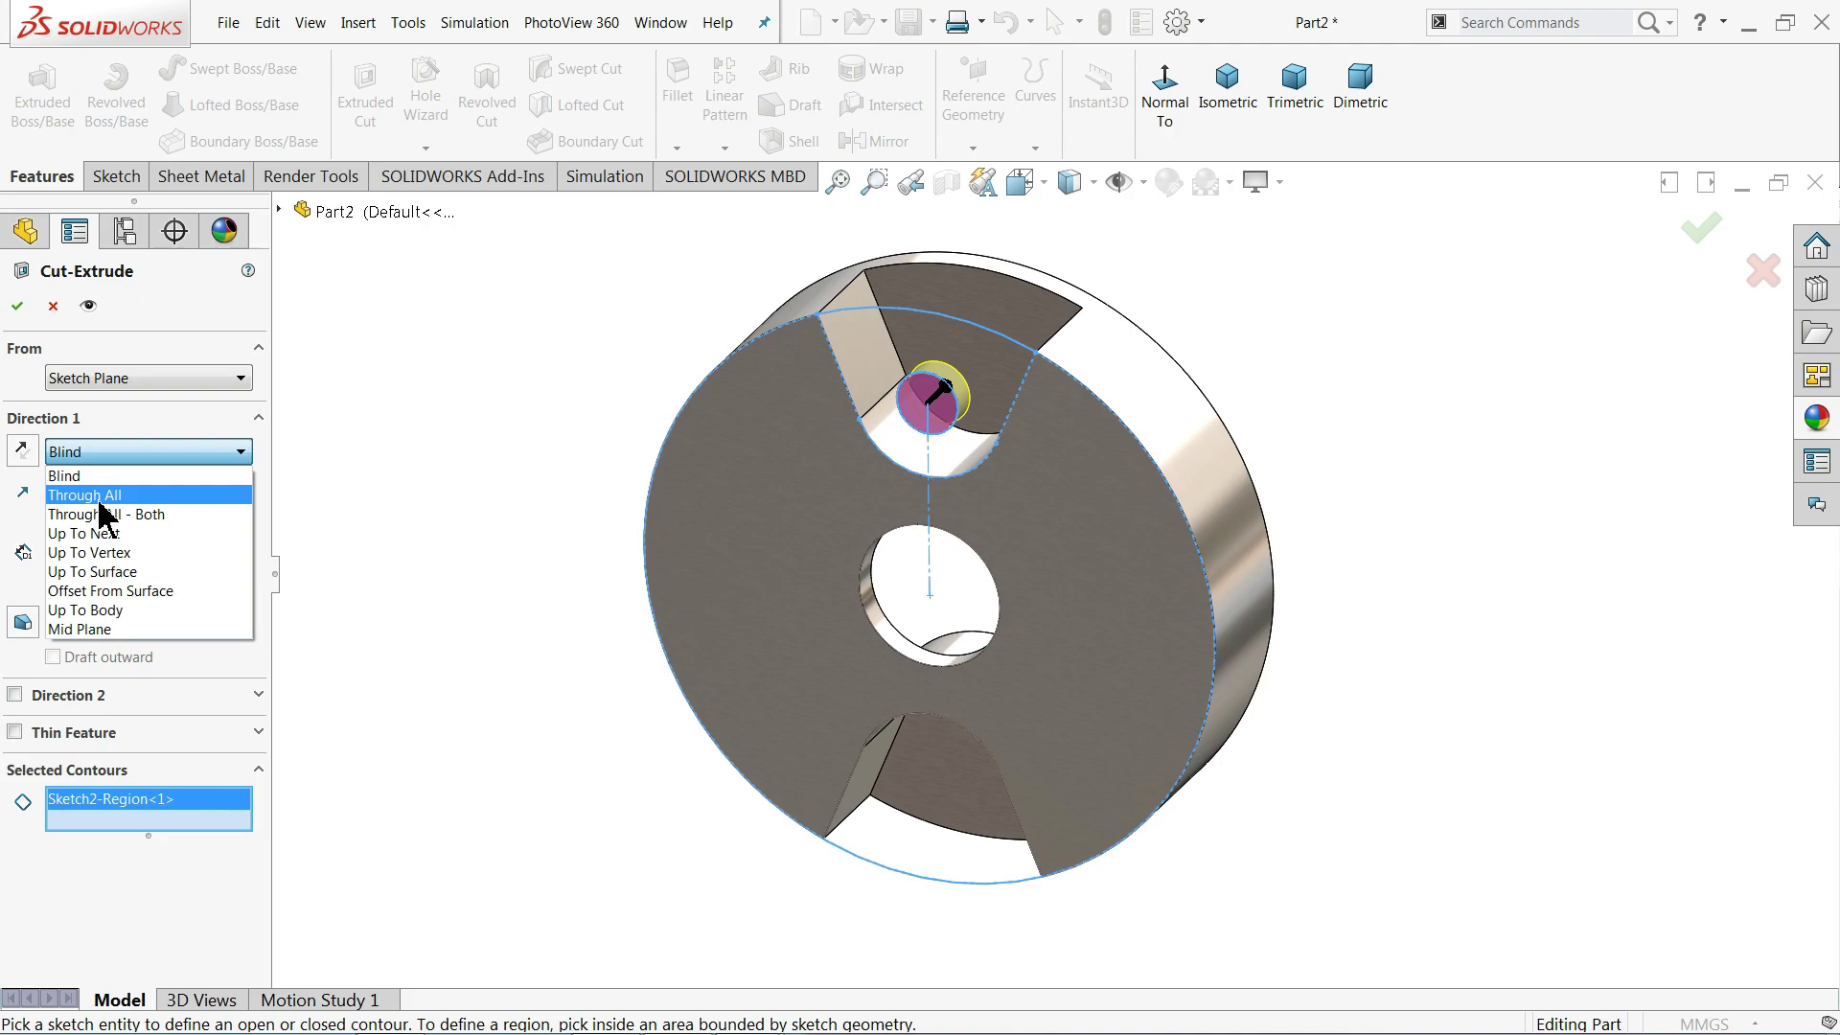
click(95, 495)
scroll(959, 410, down, 2)
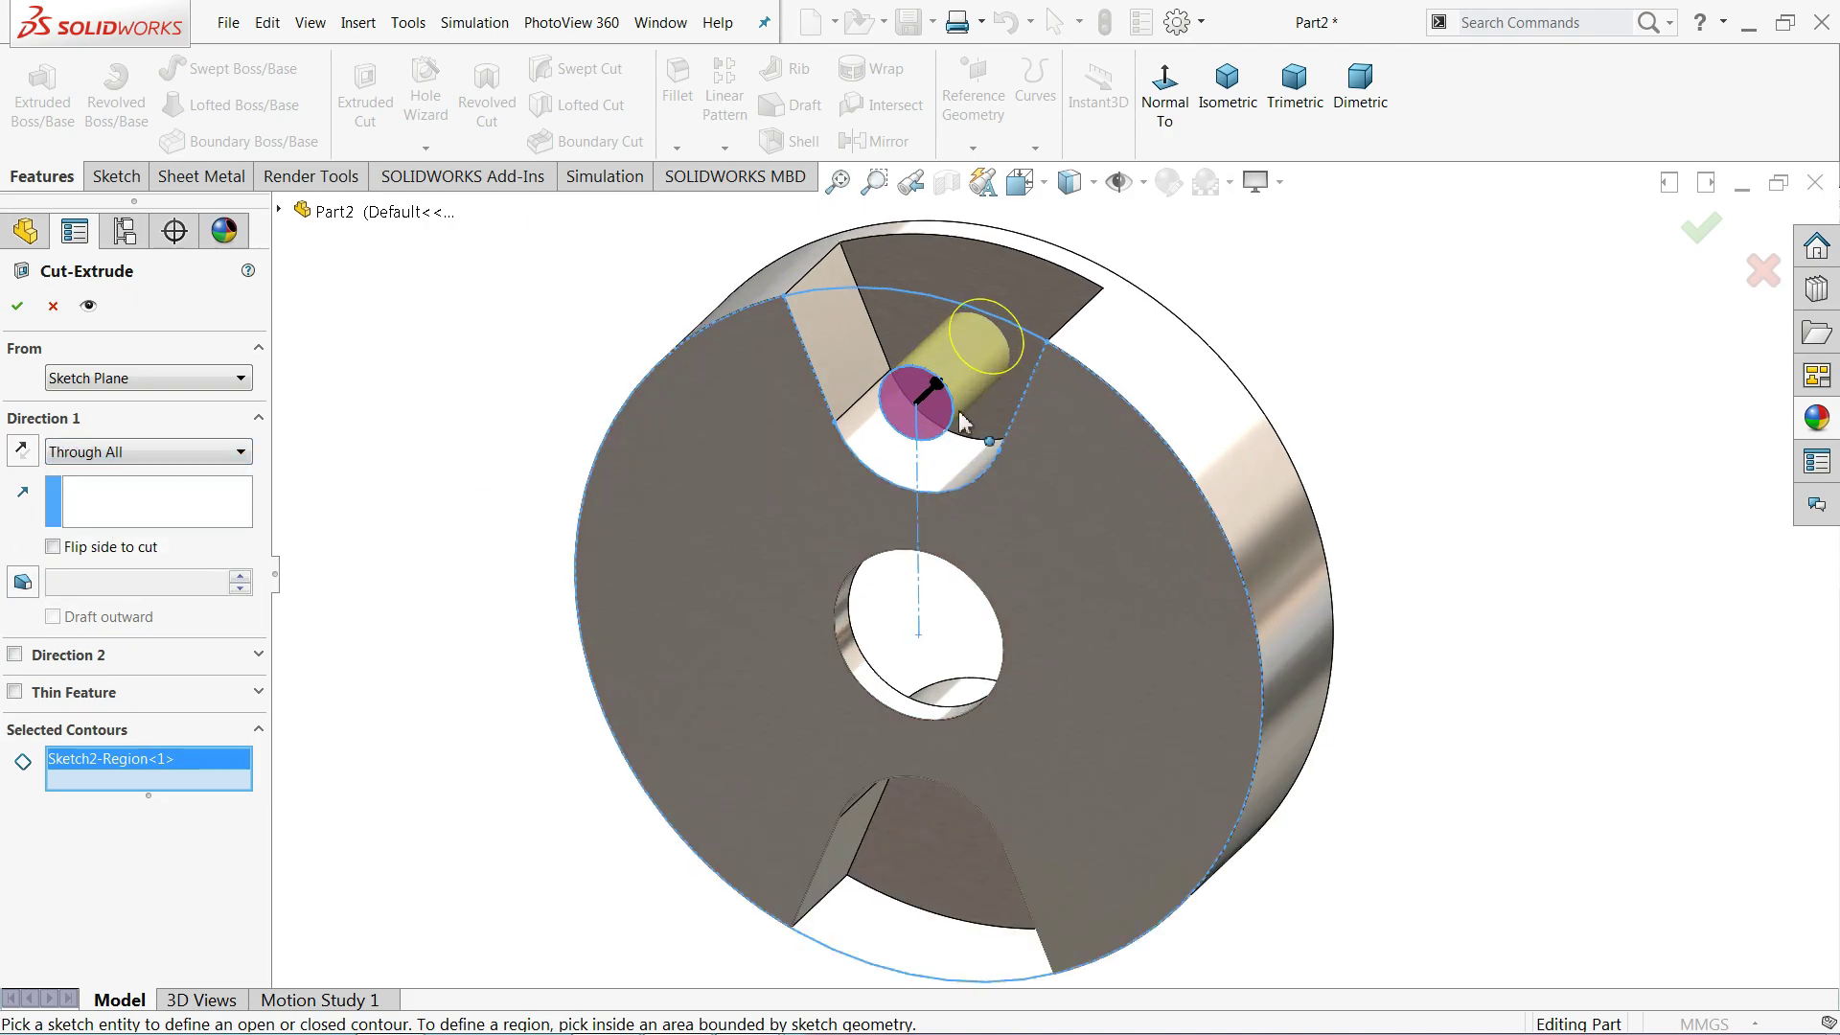
click(19, 308)
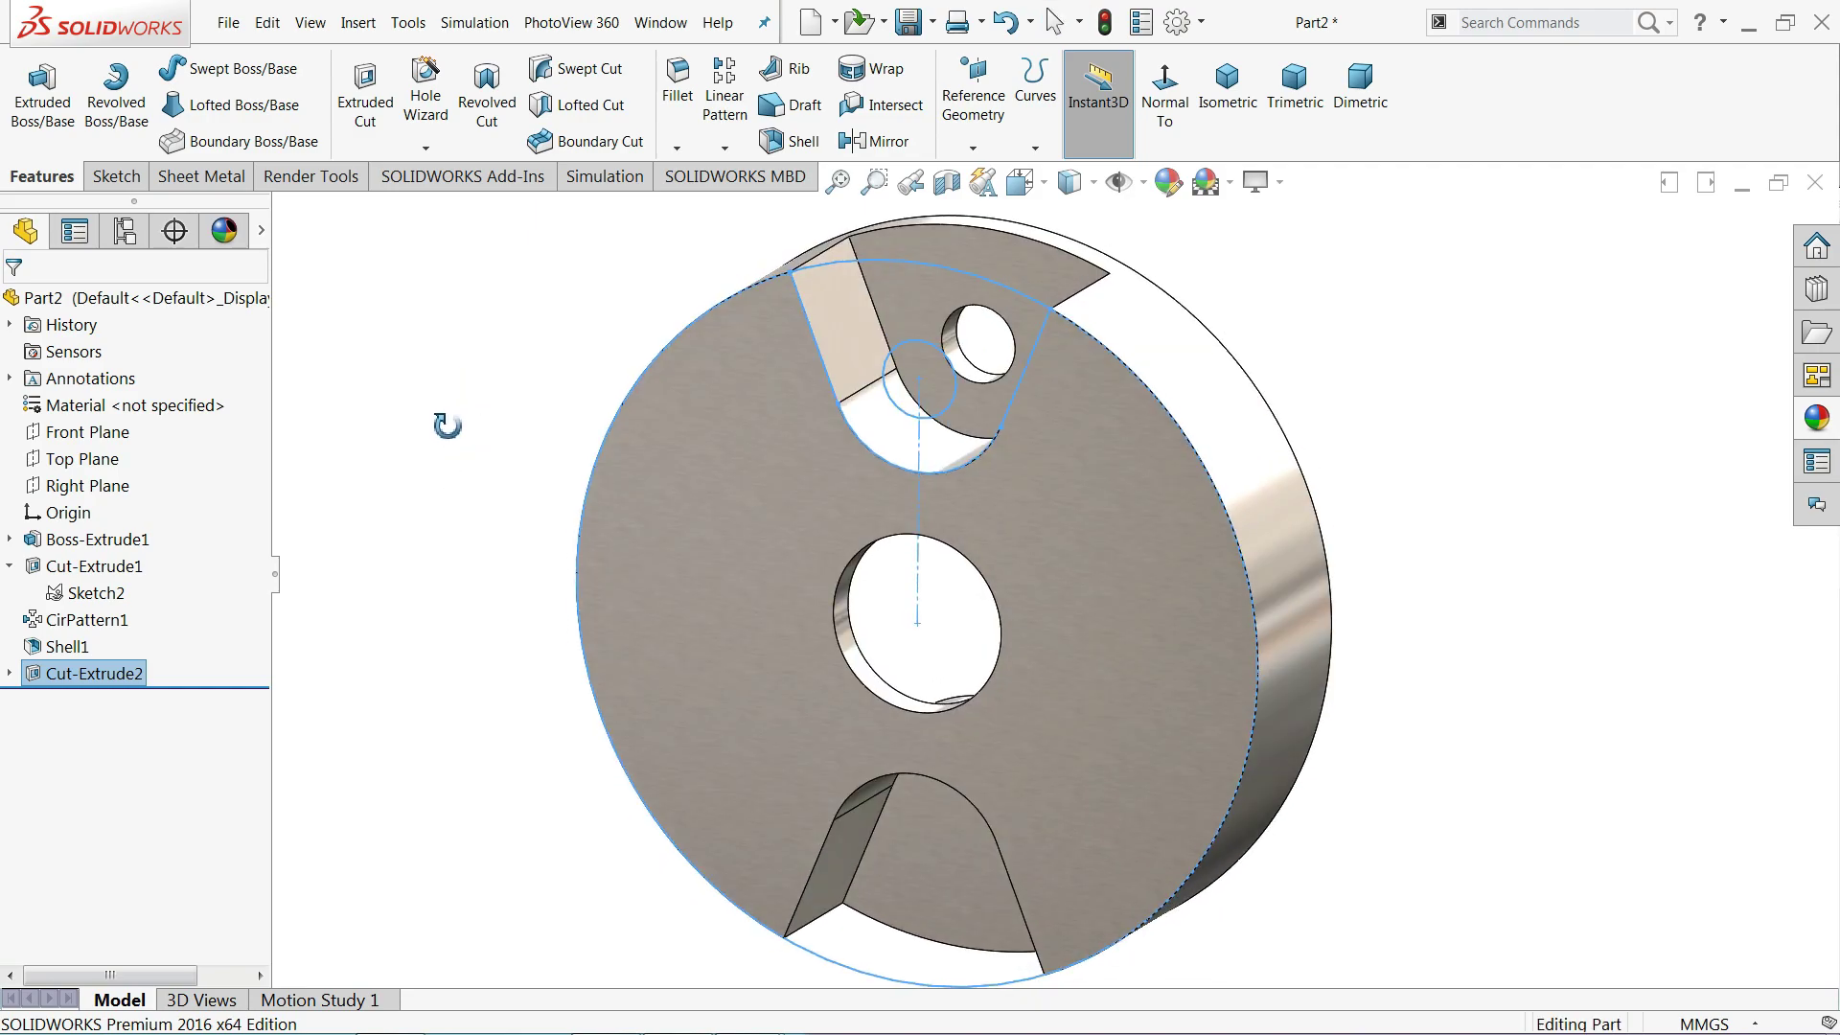
- Circular-pattern Cut-Extrude2 into 4 equally spaced holes about the outer cylindrical face
middle_drag(936, 562, 1007, 731)
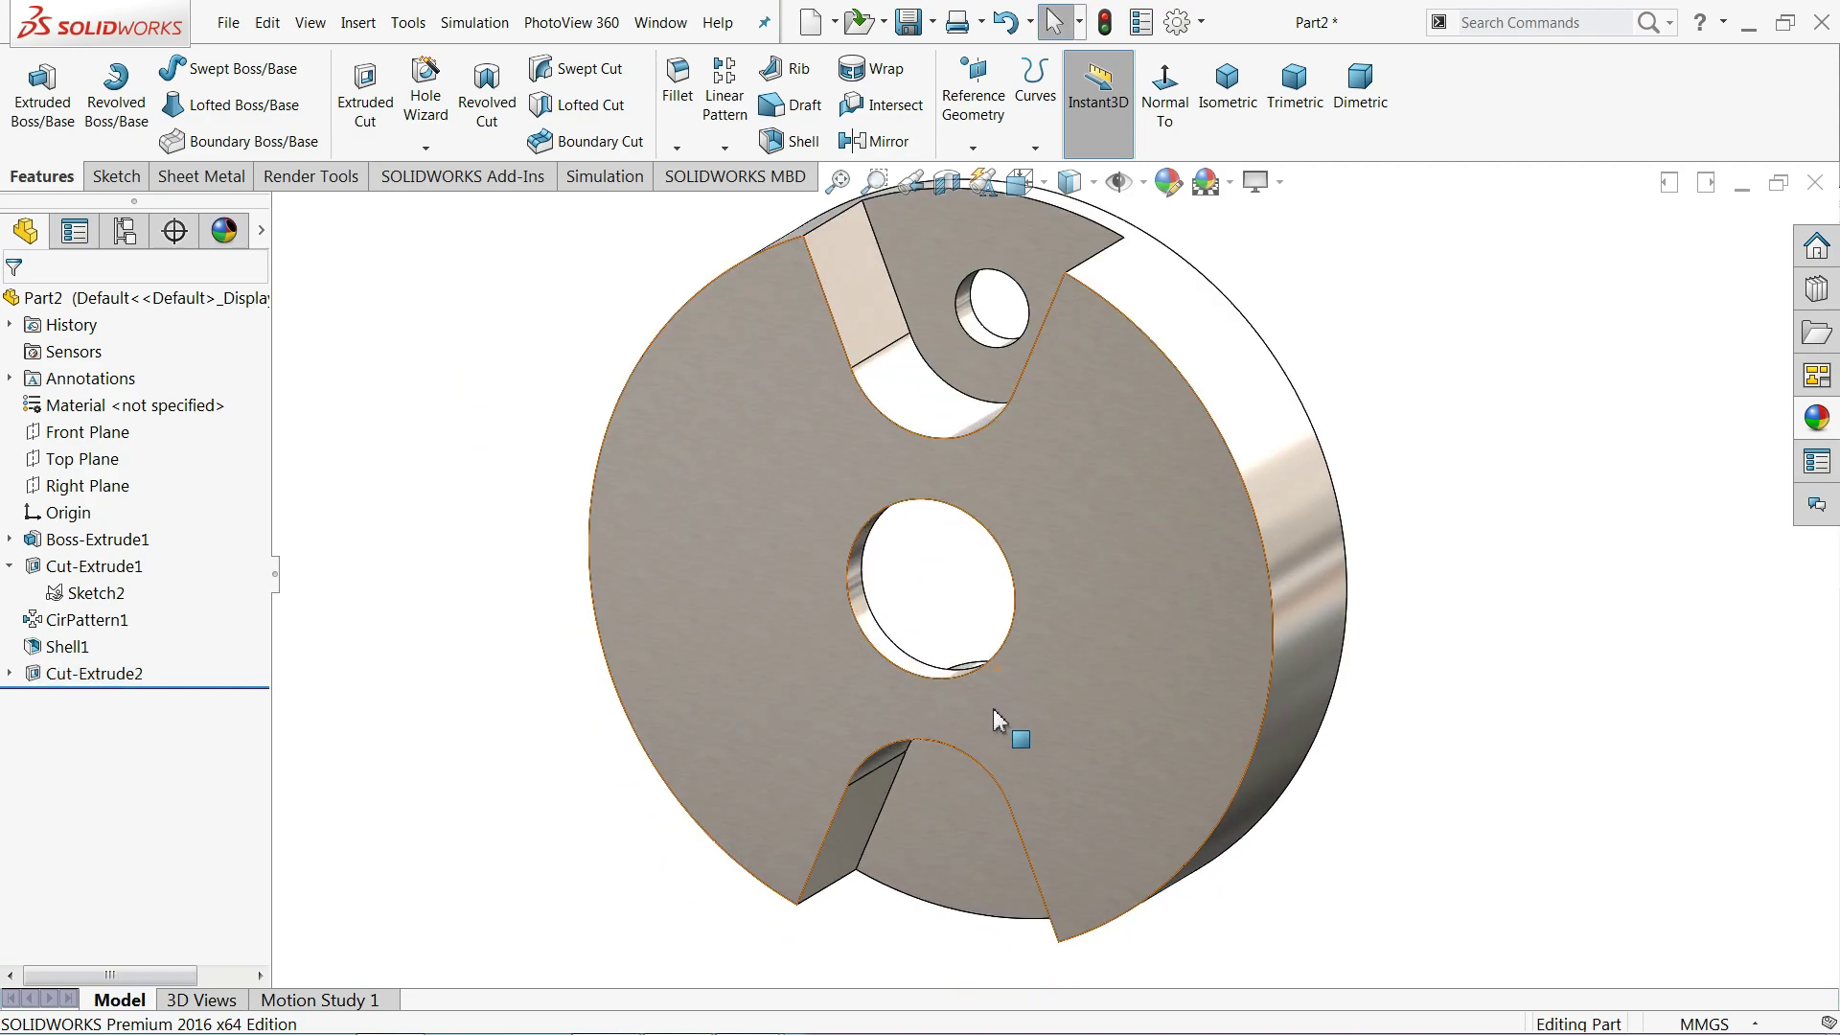
click(725, 148)
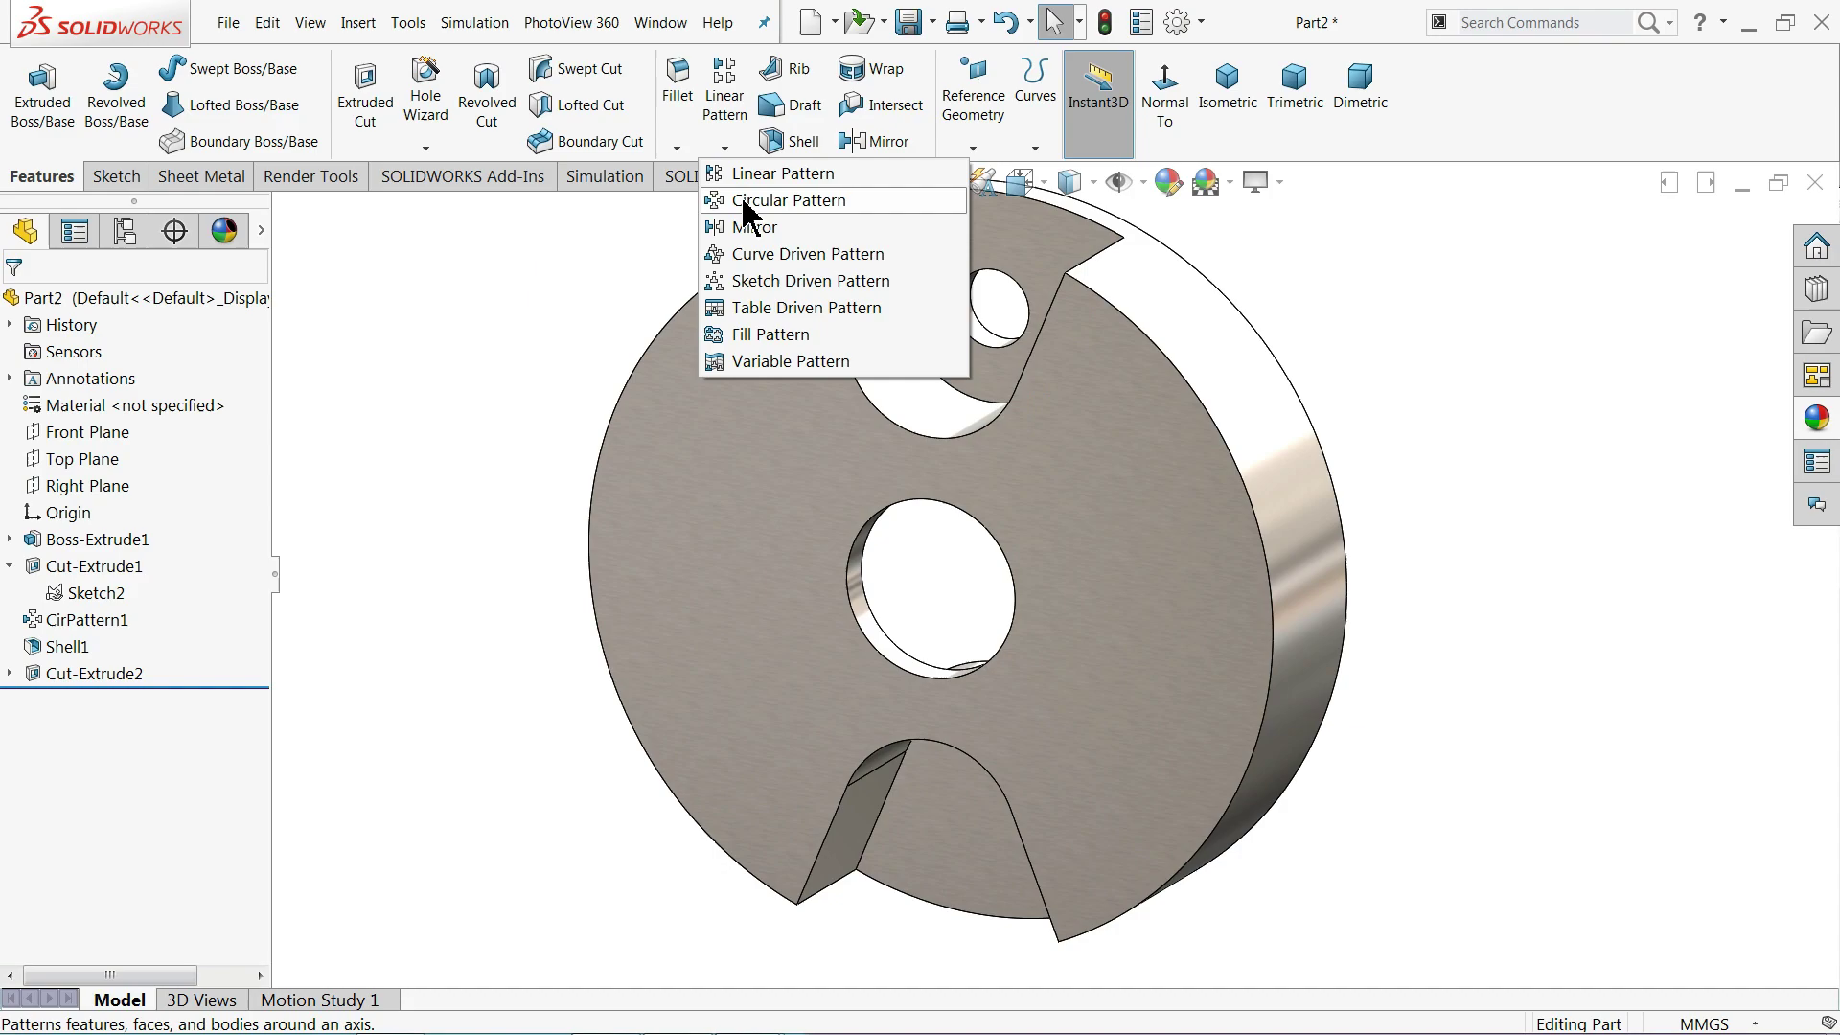
click(753, 195)
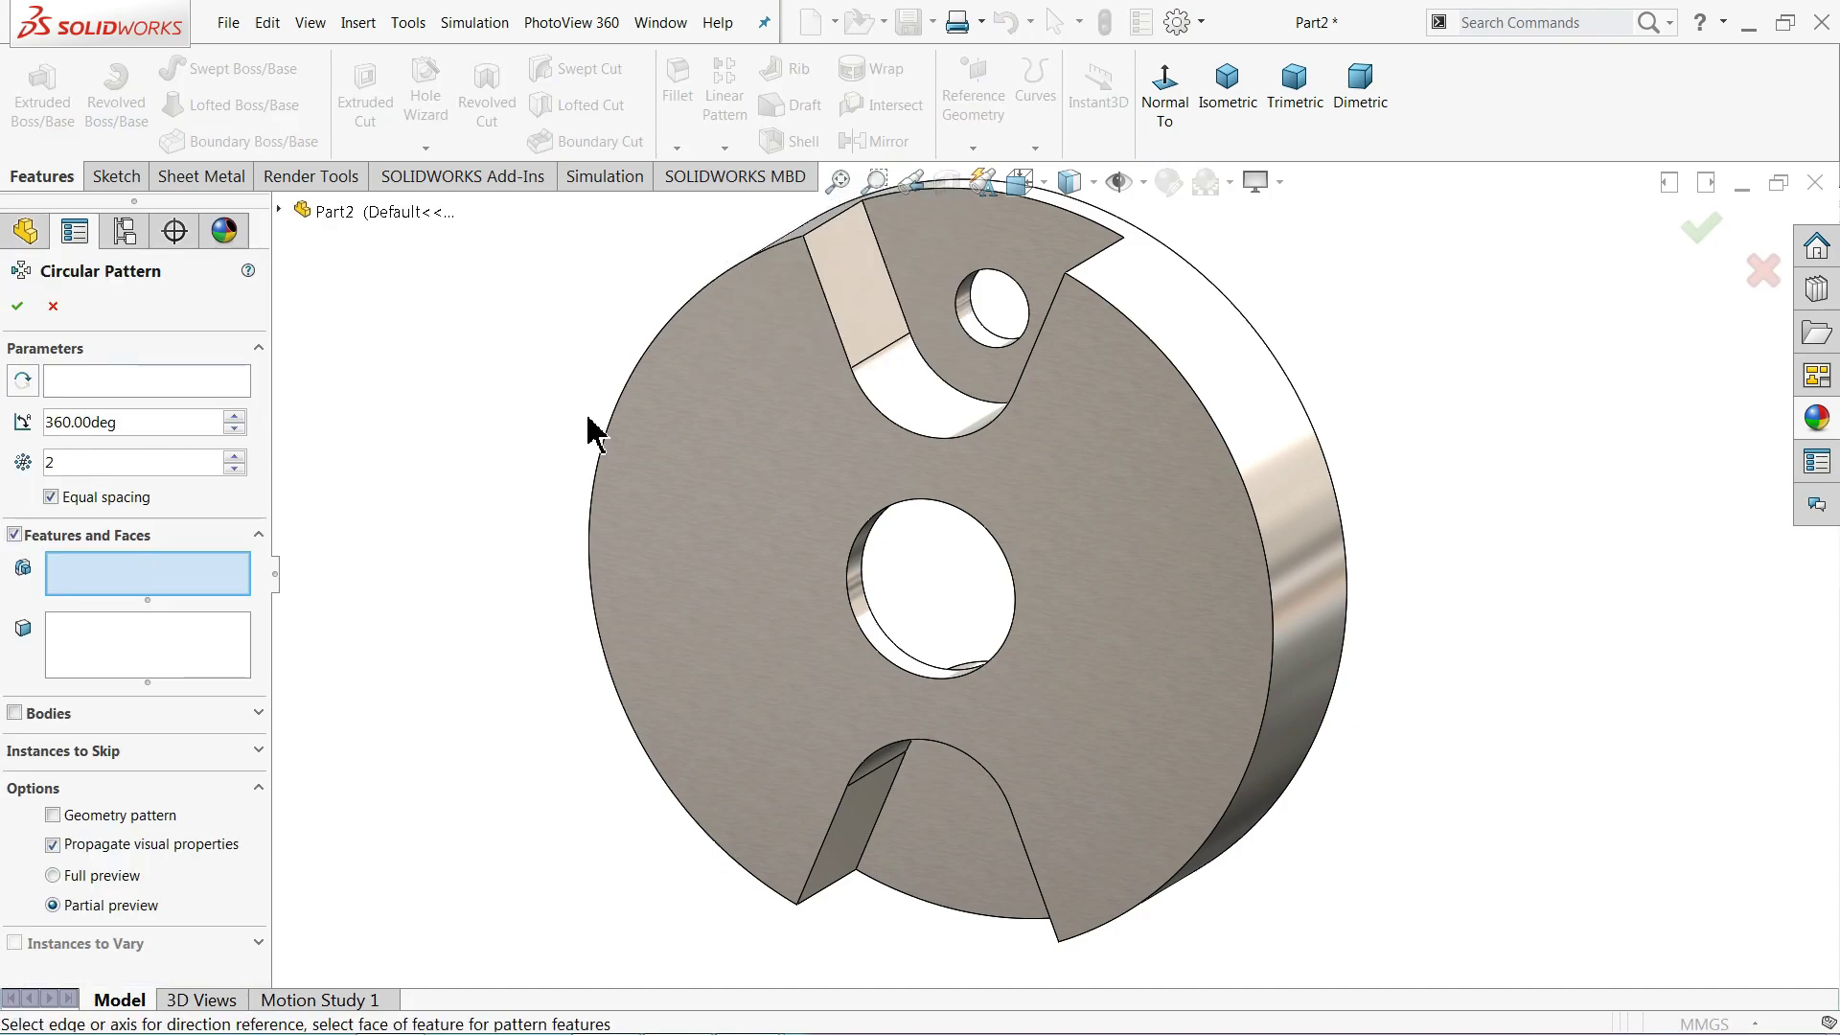
click(976, 336)
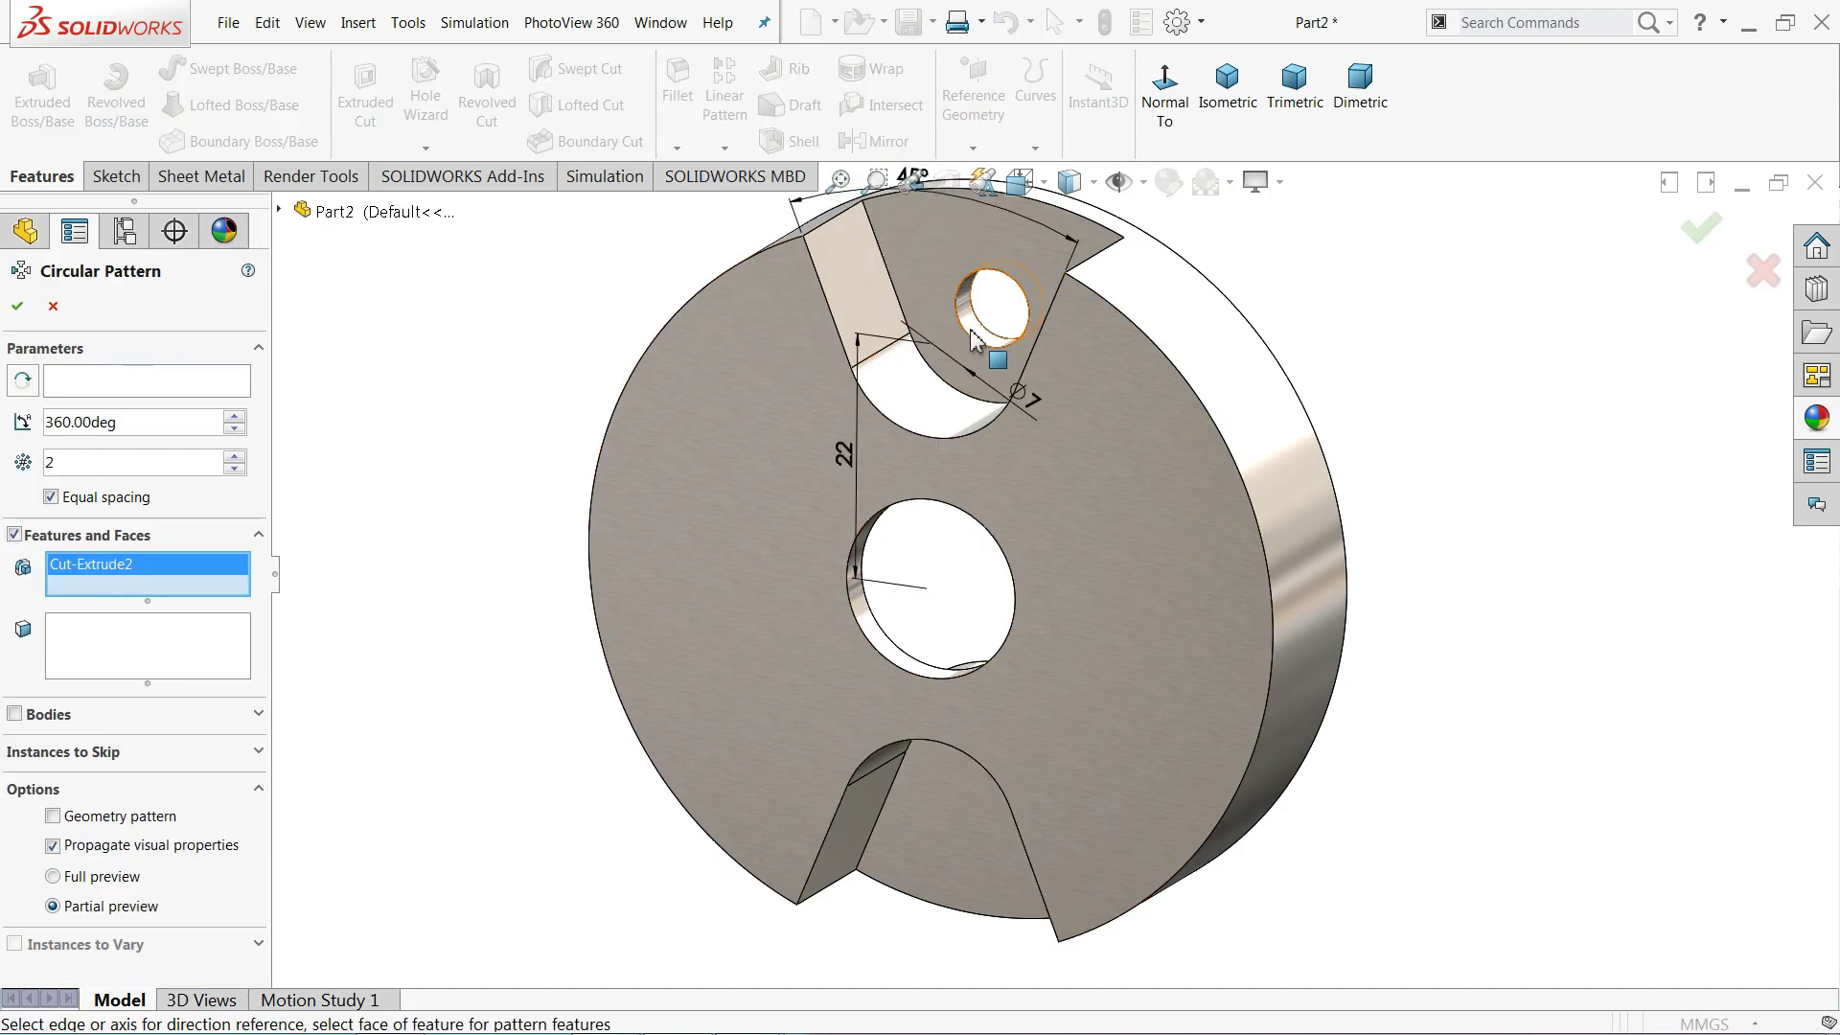
click(279, 211)
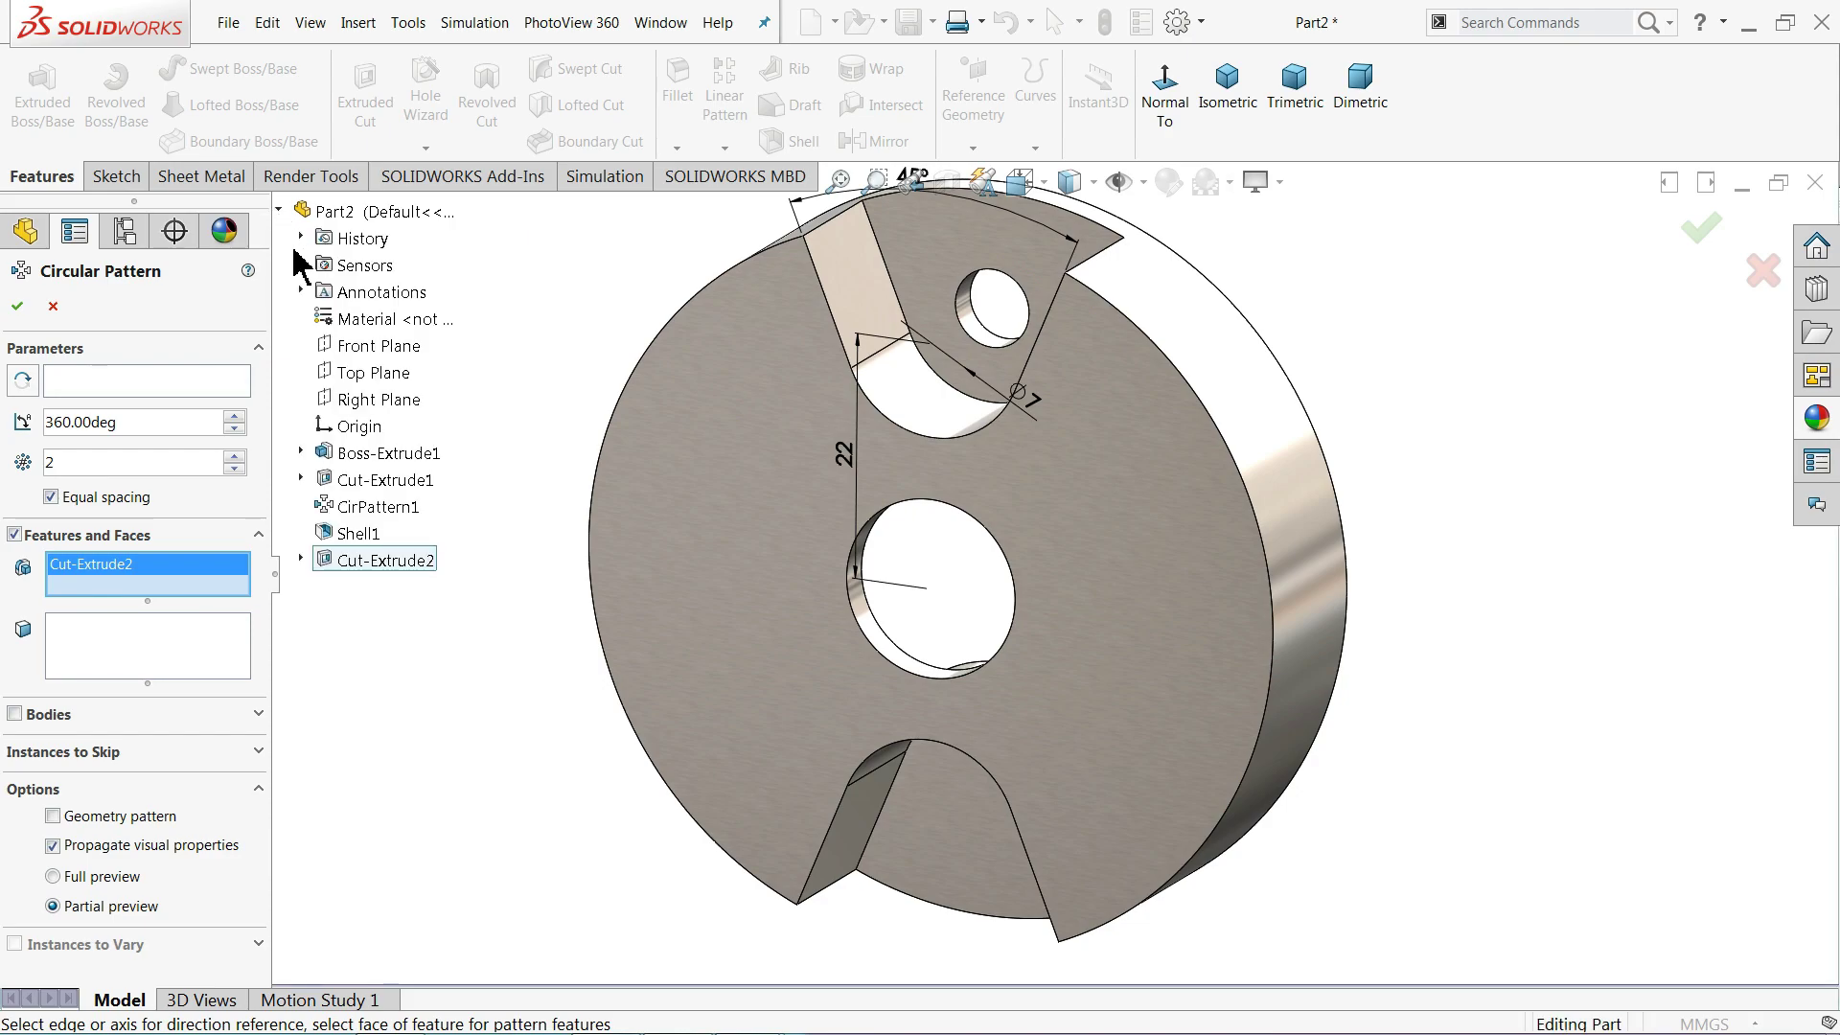
click(135, 384)
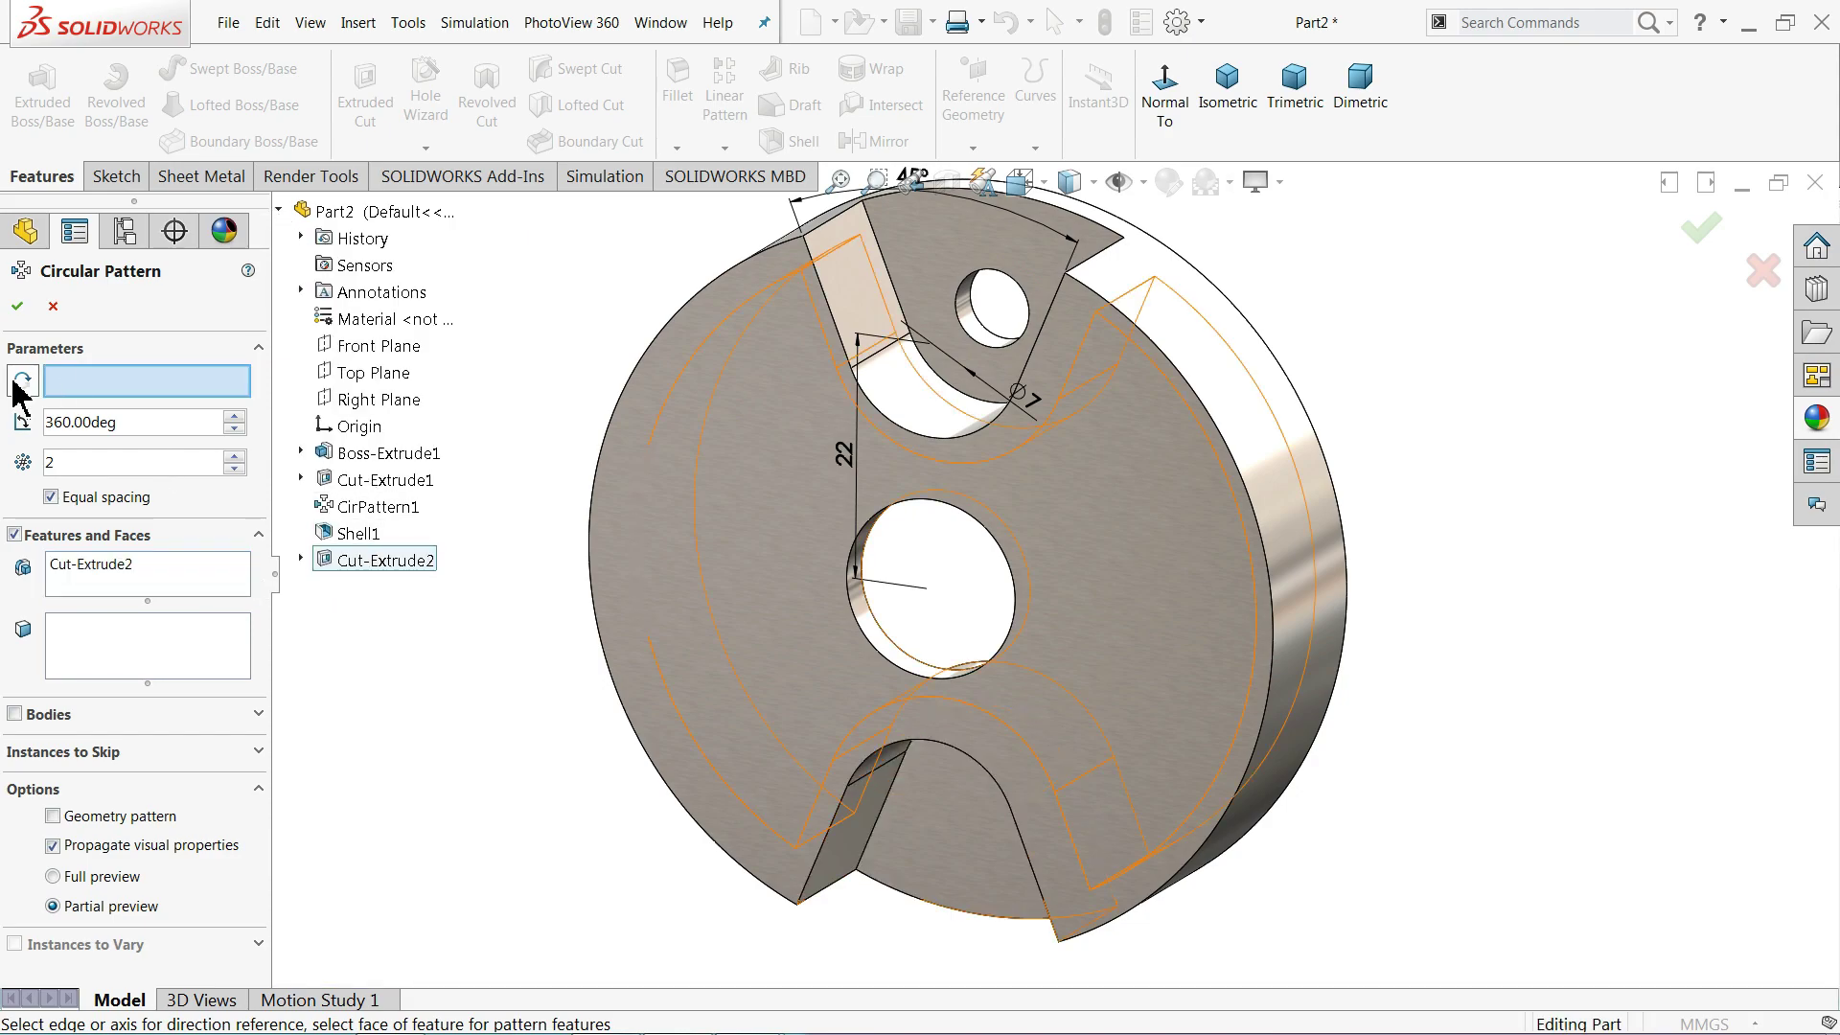
click(1283, 518)
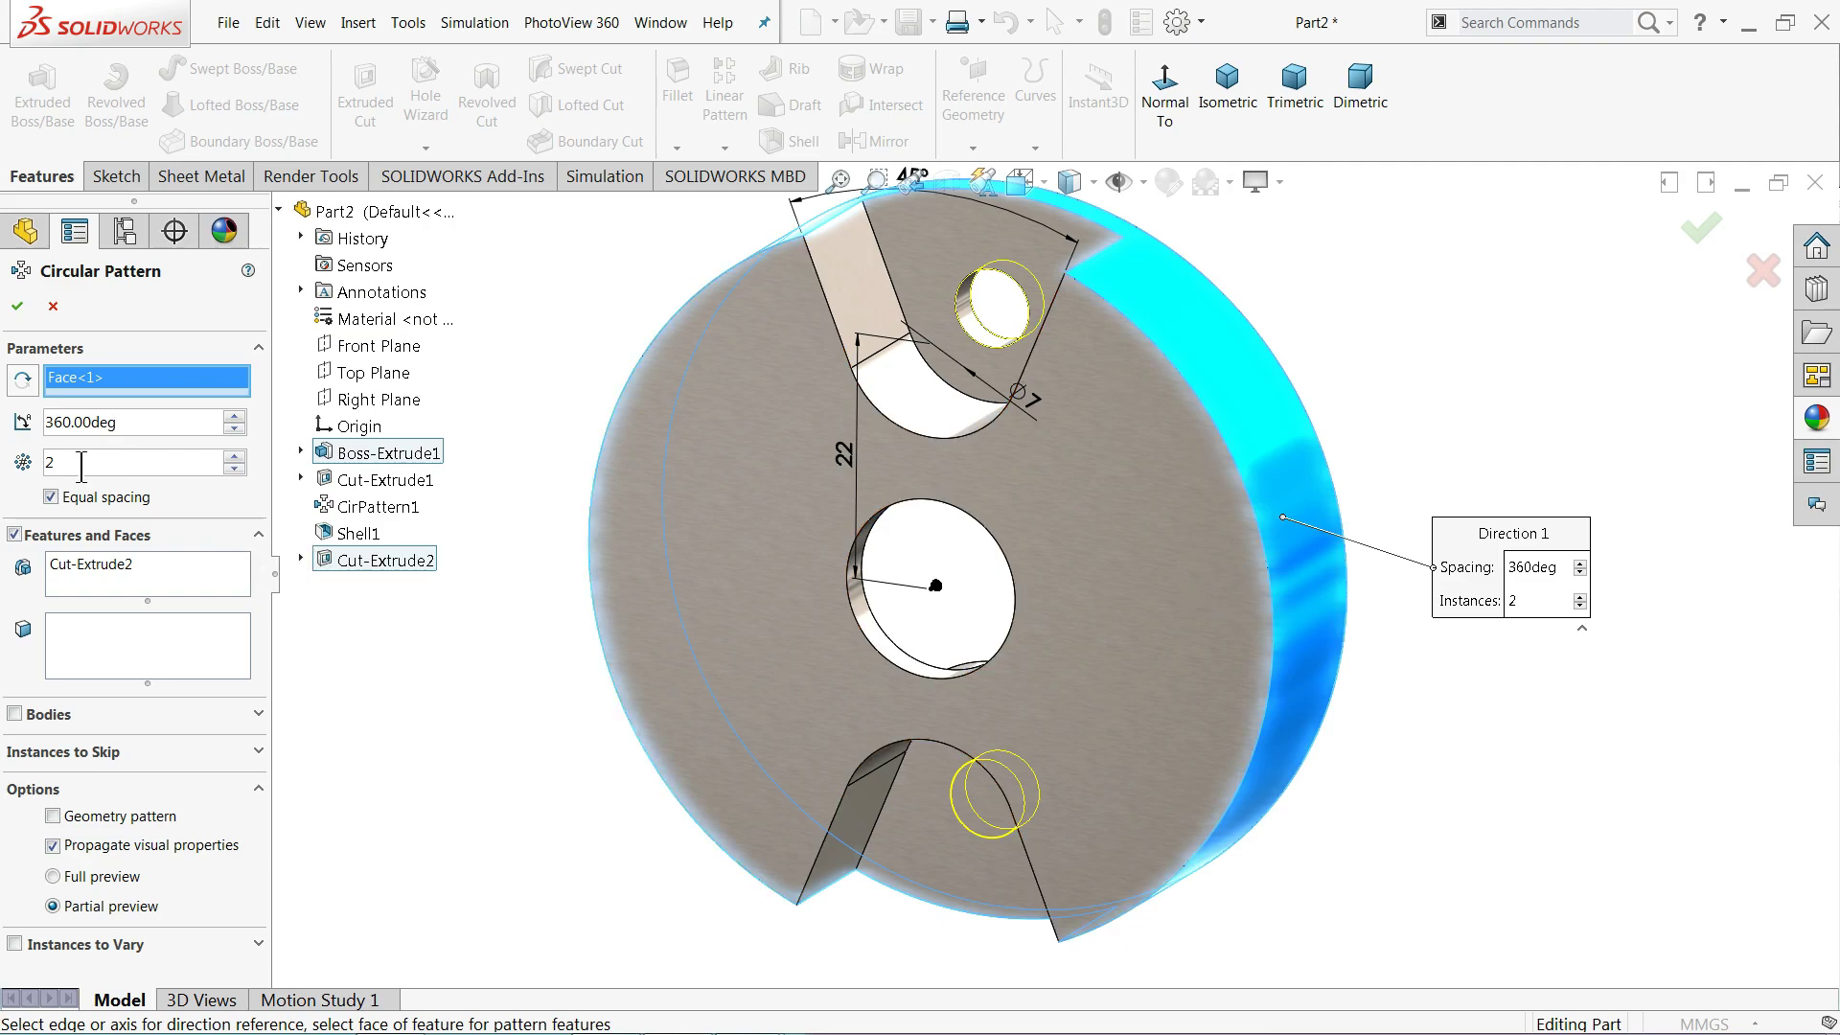
click(233, 457)
click(234, 458)
mouse_move(489, 542)
middle_down()
mouse_move(534, 485)
mouse_move(486, 556)
middle_up()
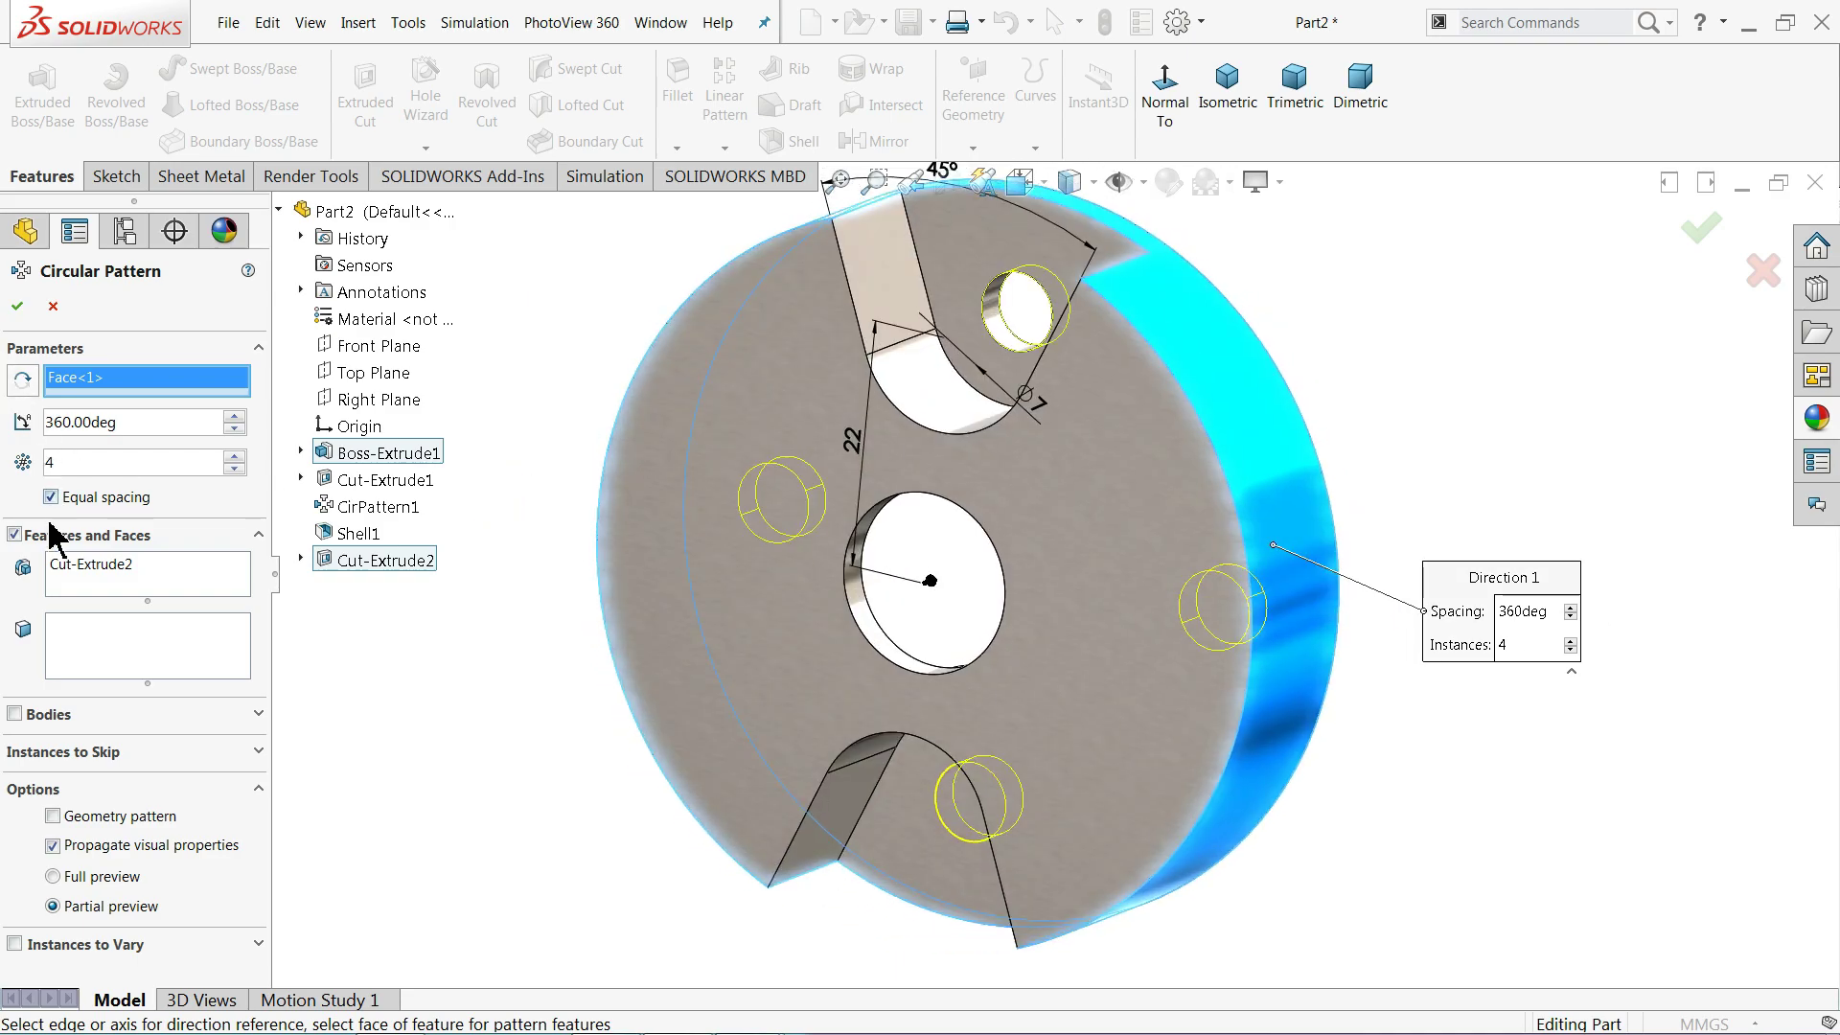
click(17, 308)
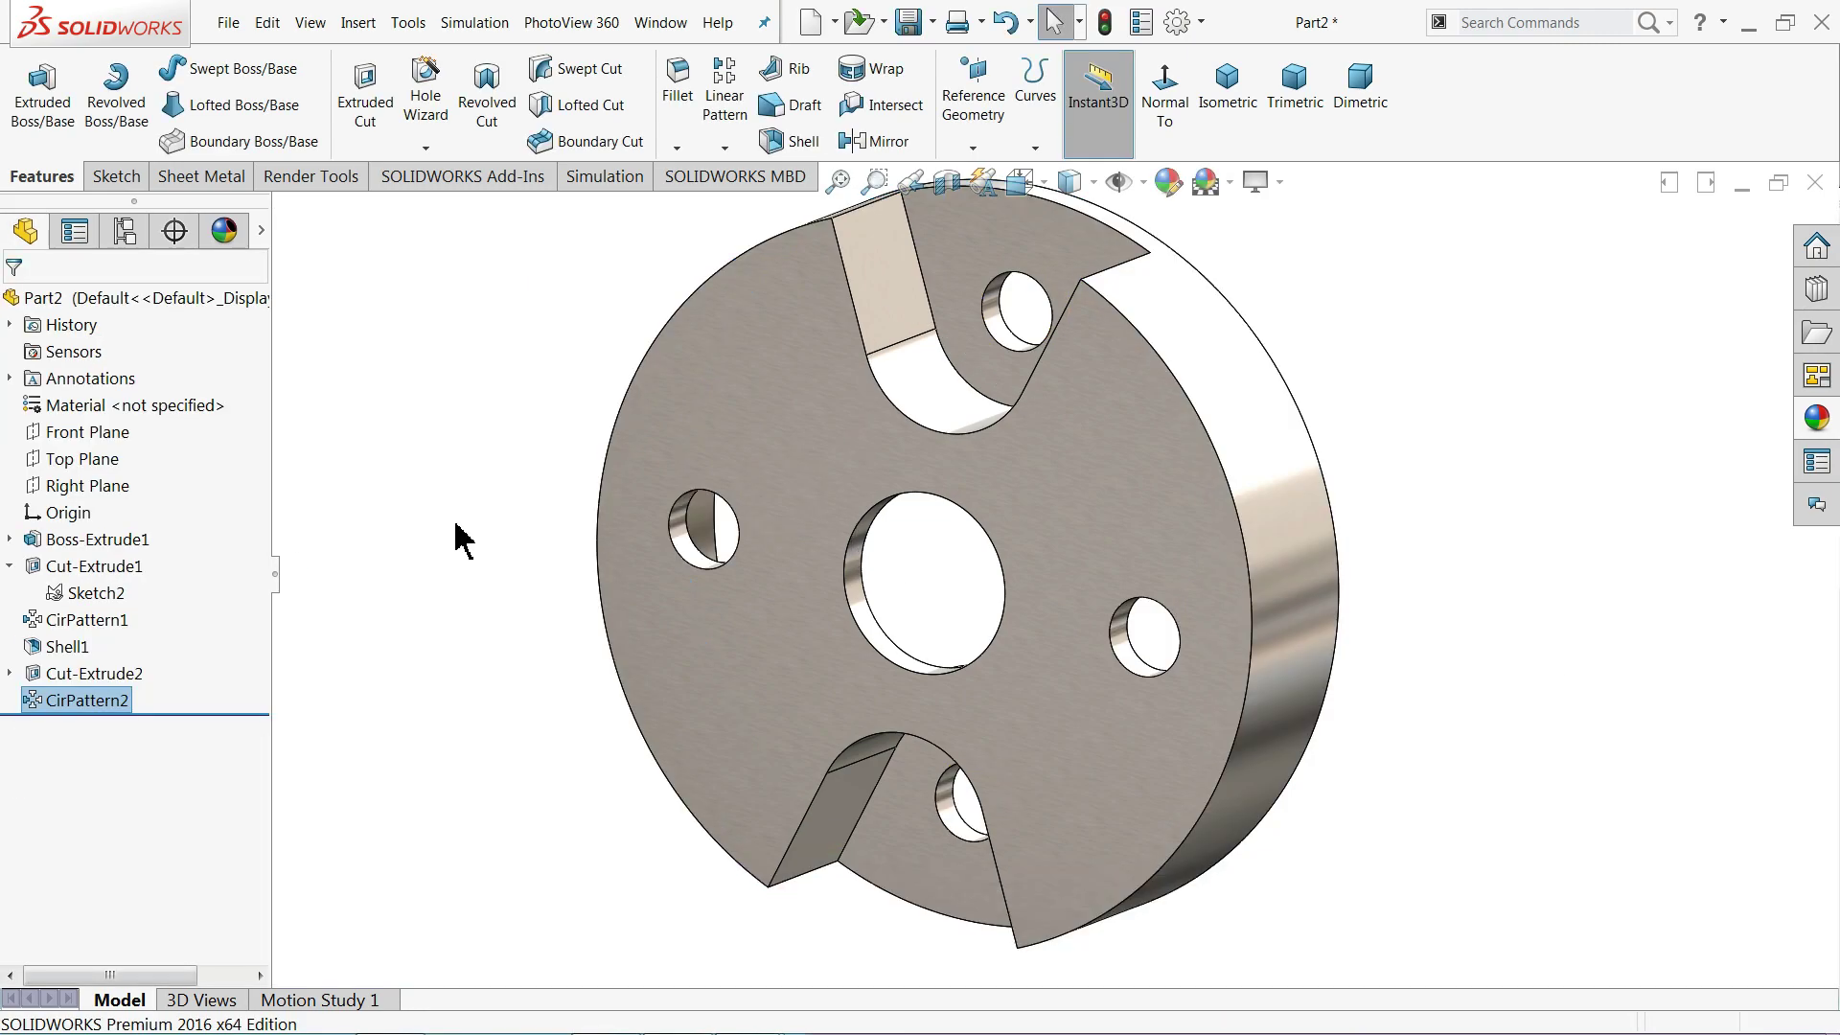
- Fillet the slot's curved edge and all 17 other concave edges with a 2 mm radius
mouse_move(460, 540)
middle_down()
mouse_move(542, 460)
mouse_move(921, 493)
mouse_move(595, 493)
mouse_move(477, 546)
middle_up()
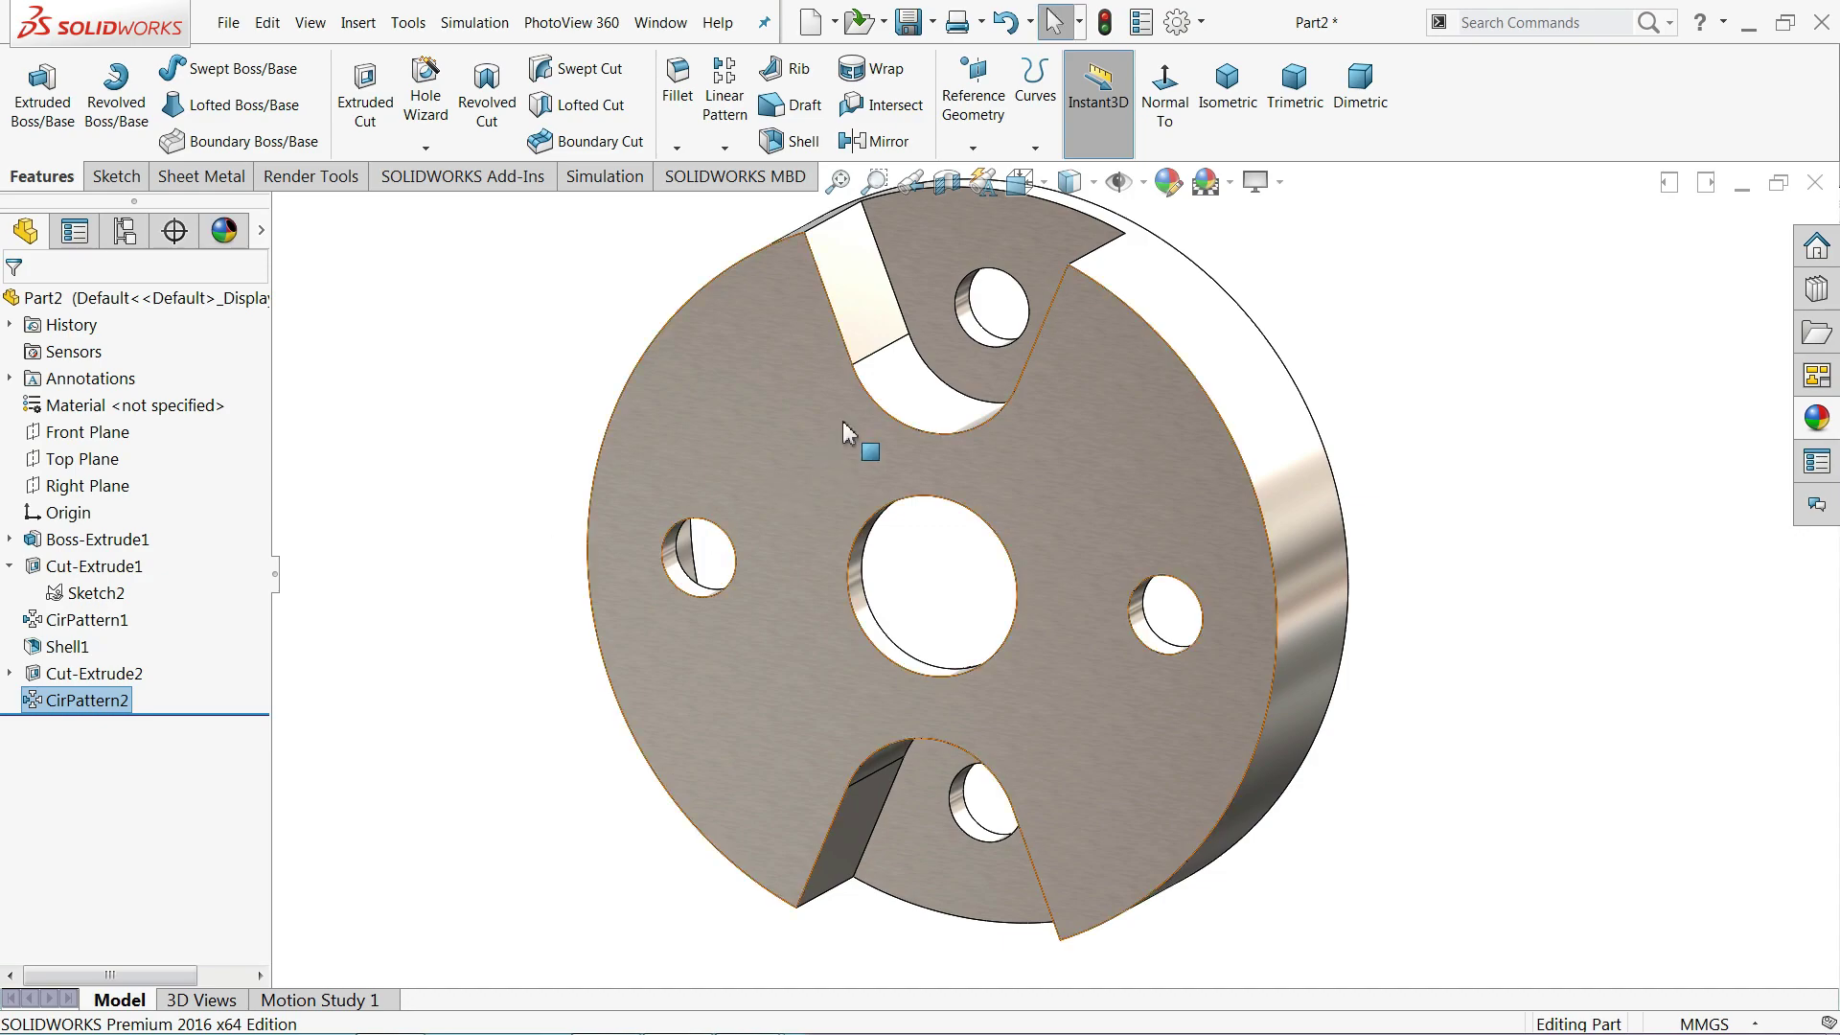
click(681, 104)
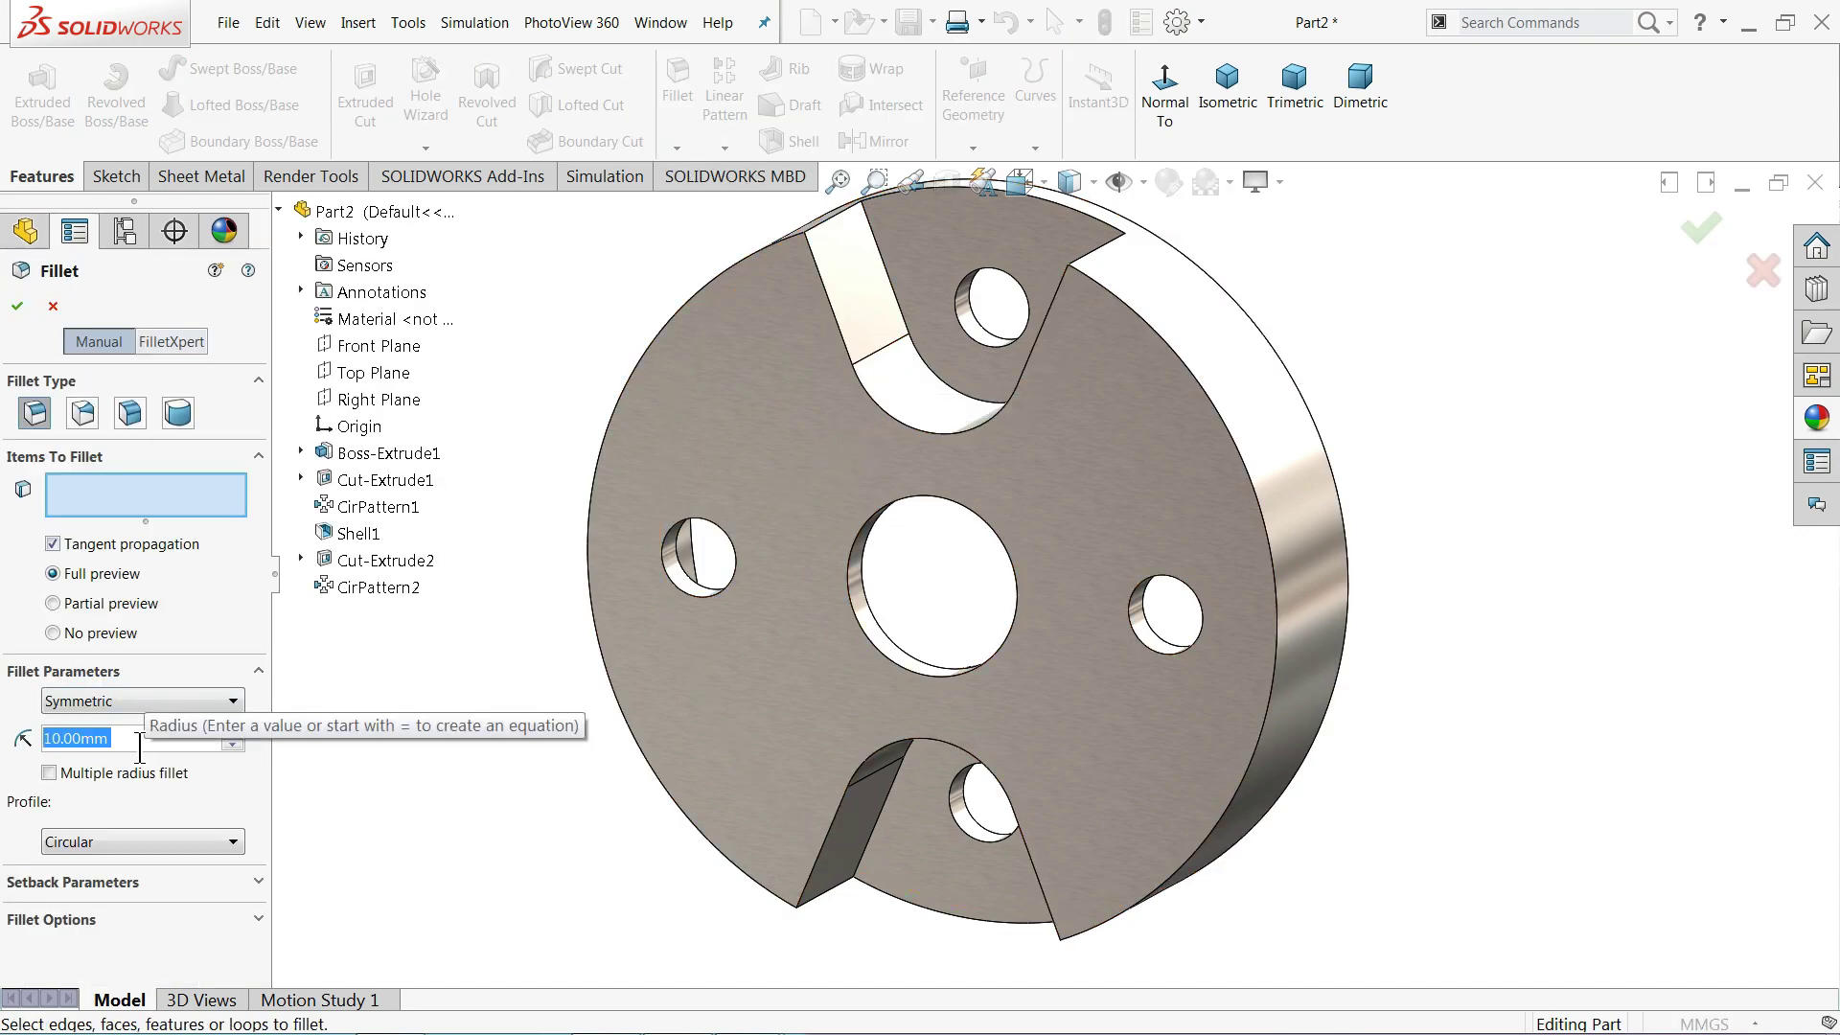
text(2)
key(Return)
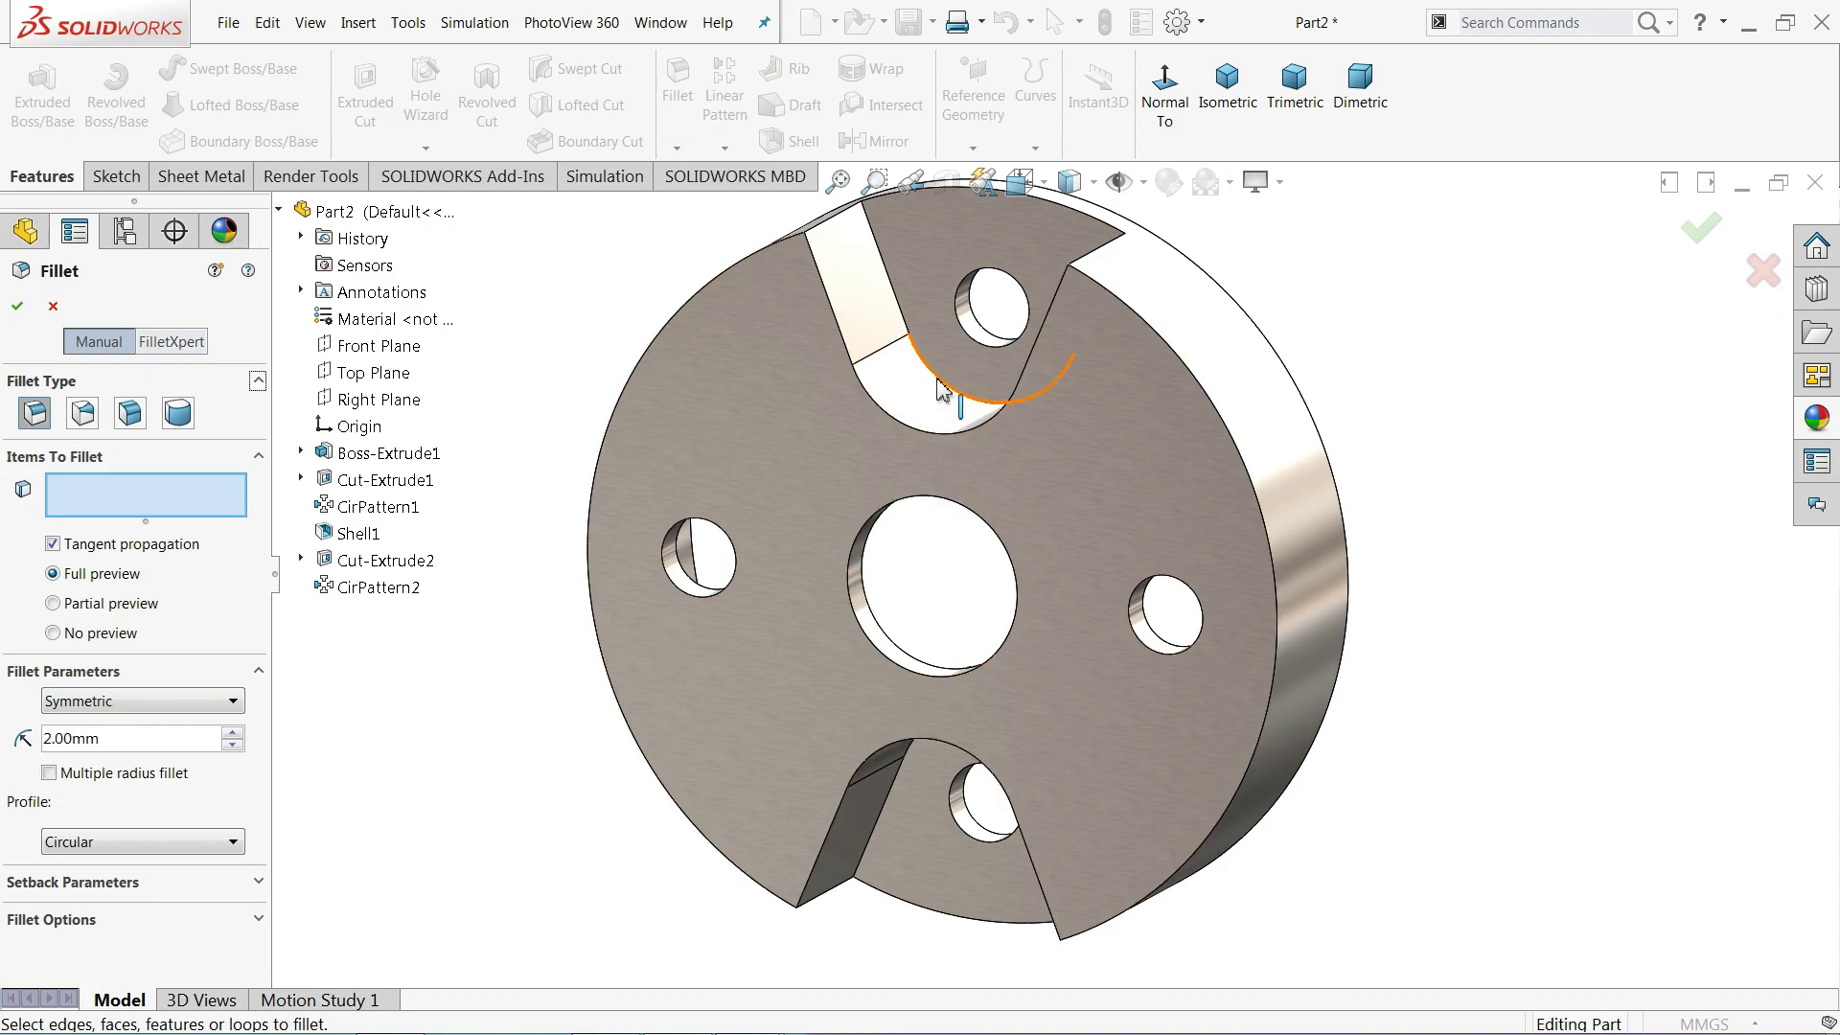
click(964, 425)
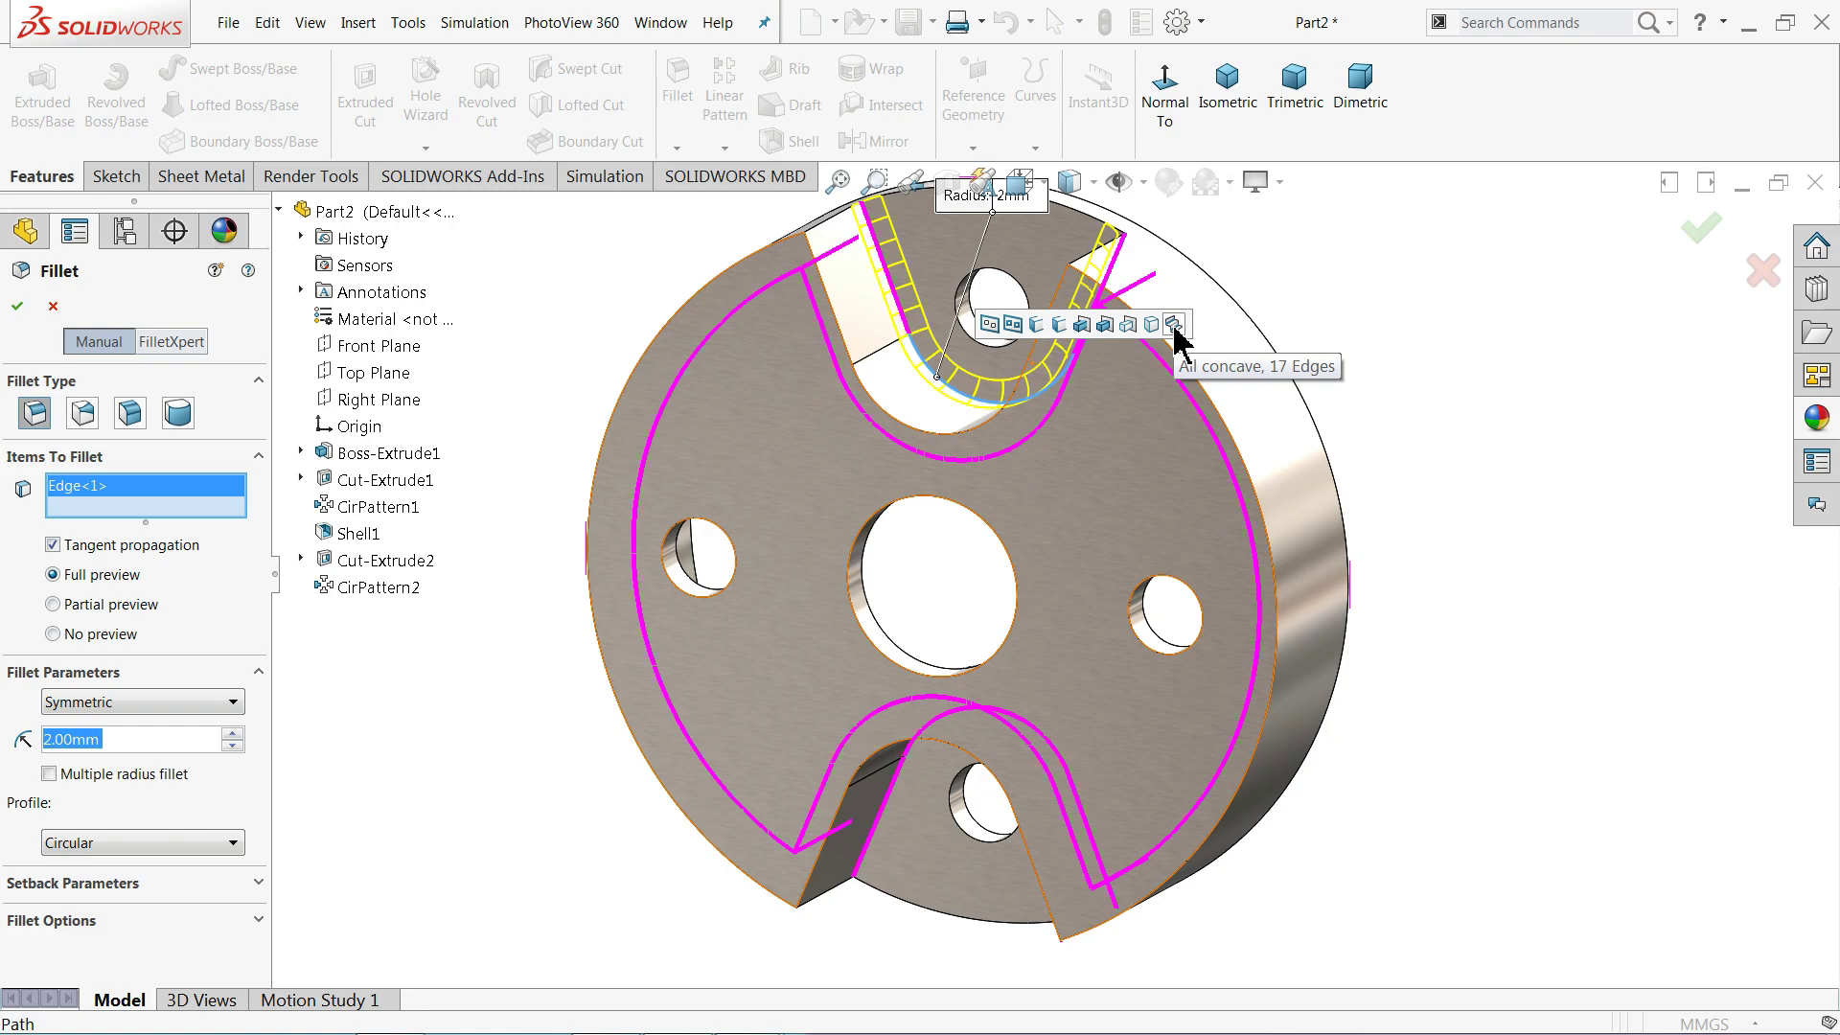
click(1175, 326)
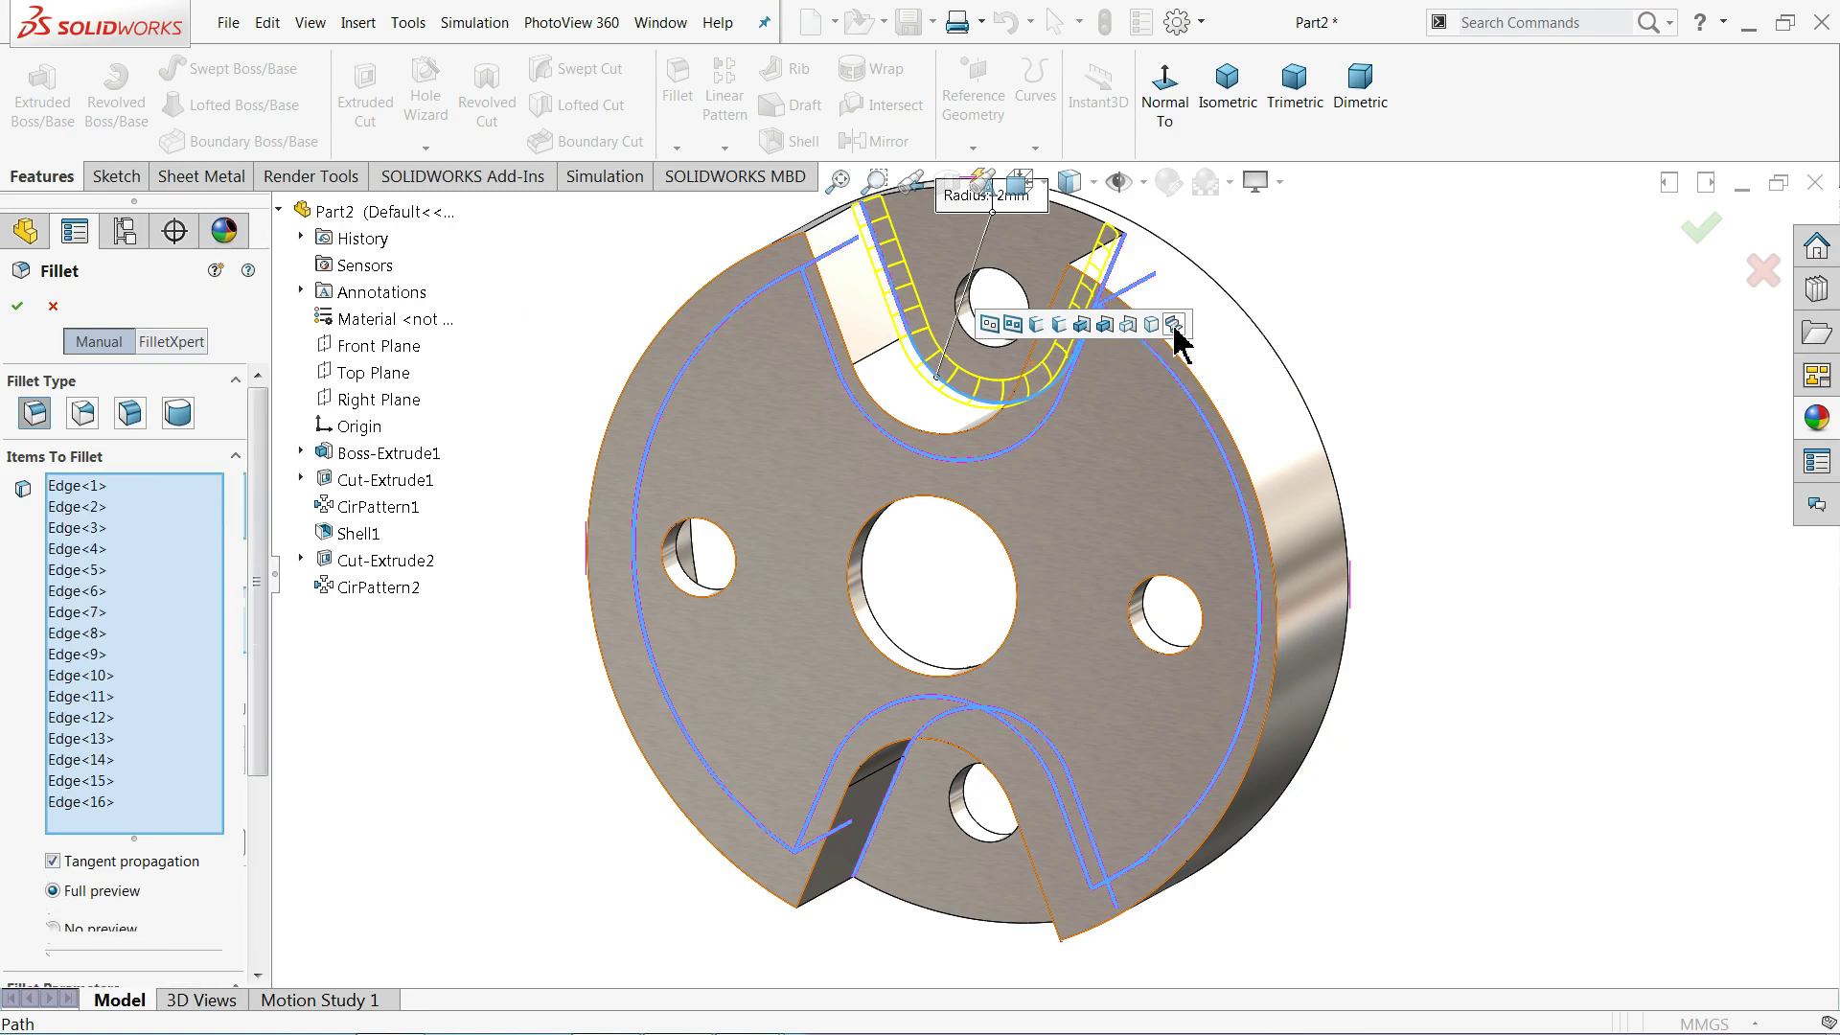
middle_drag(1452, 444, 1120, 421)
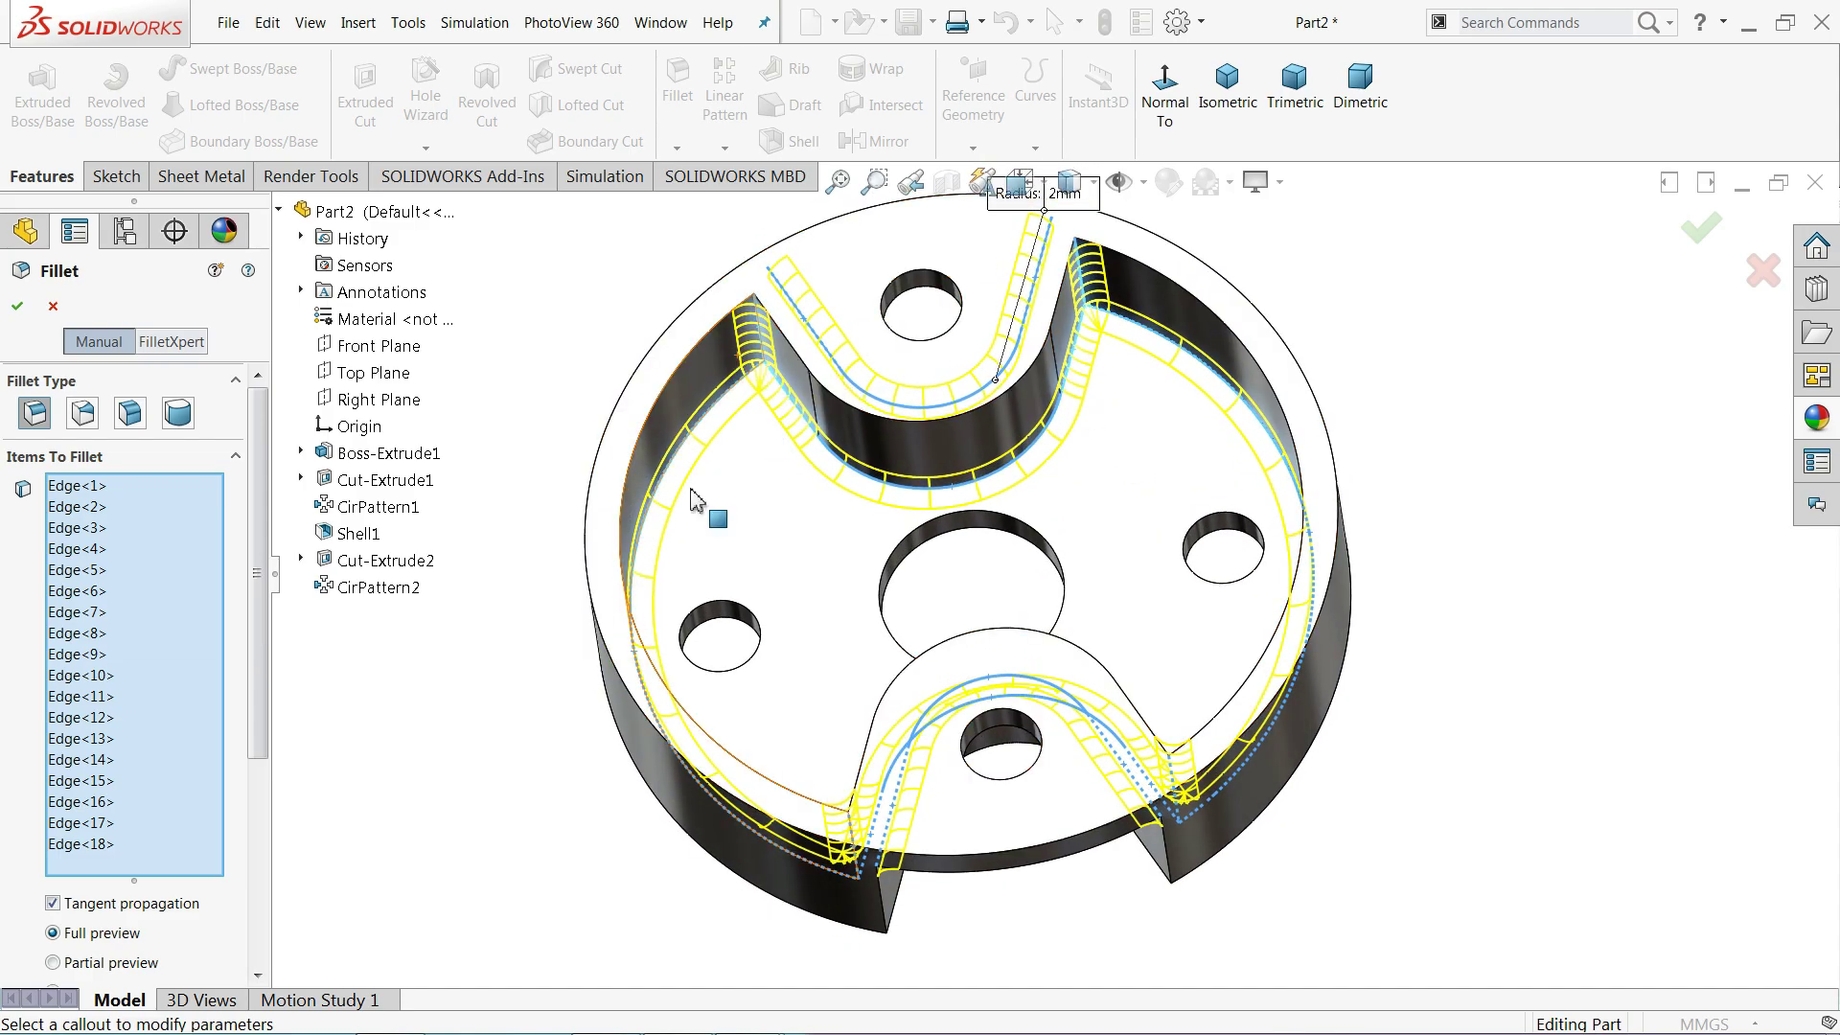
click(17, 306)
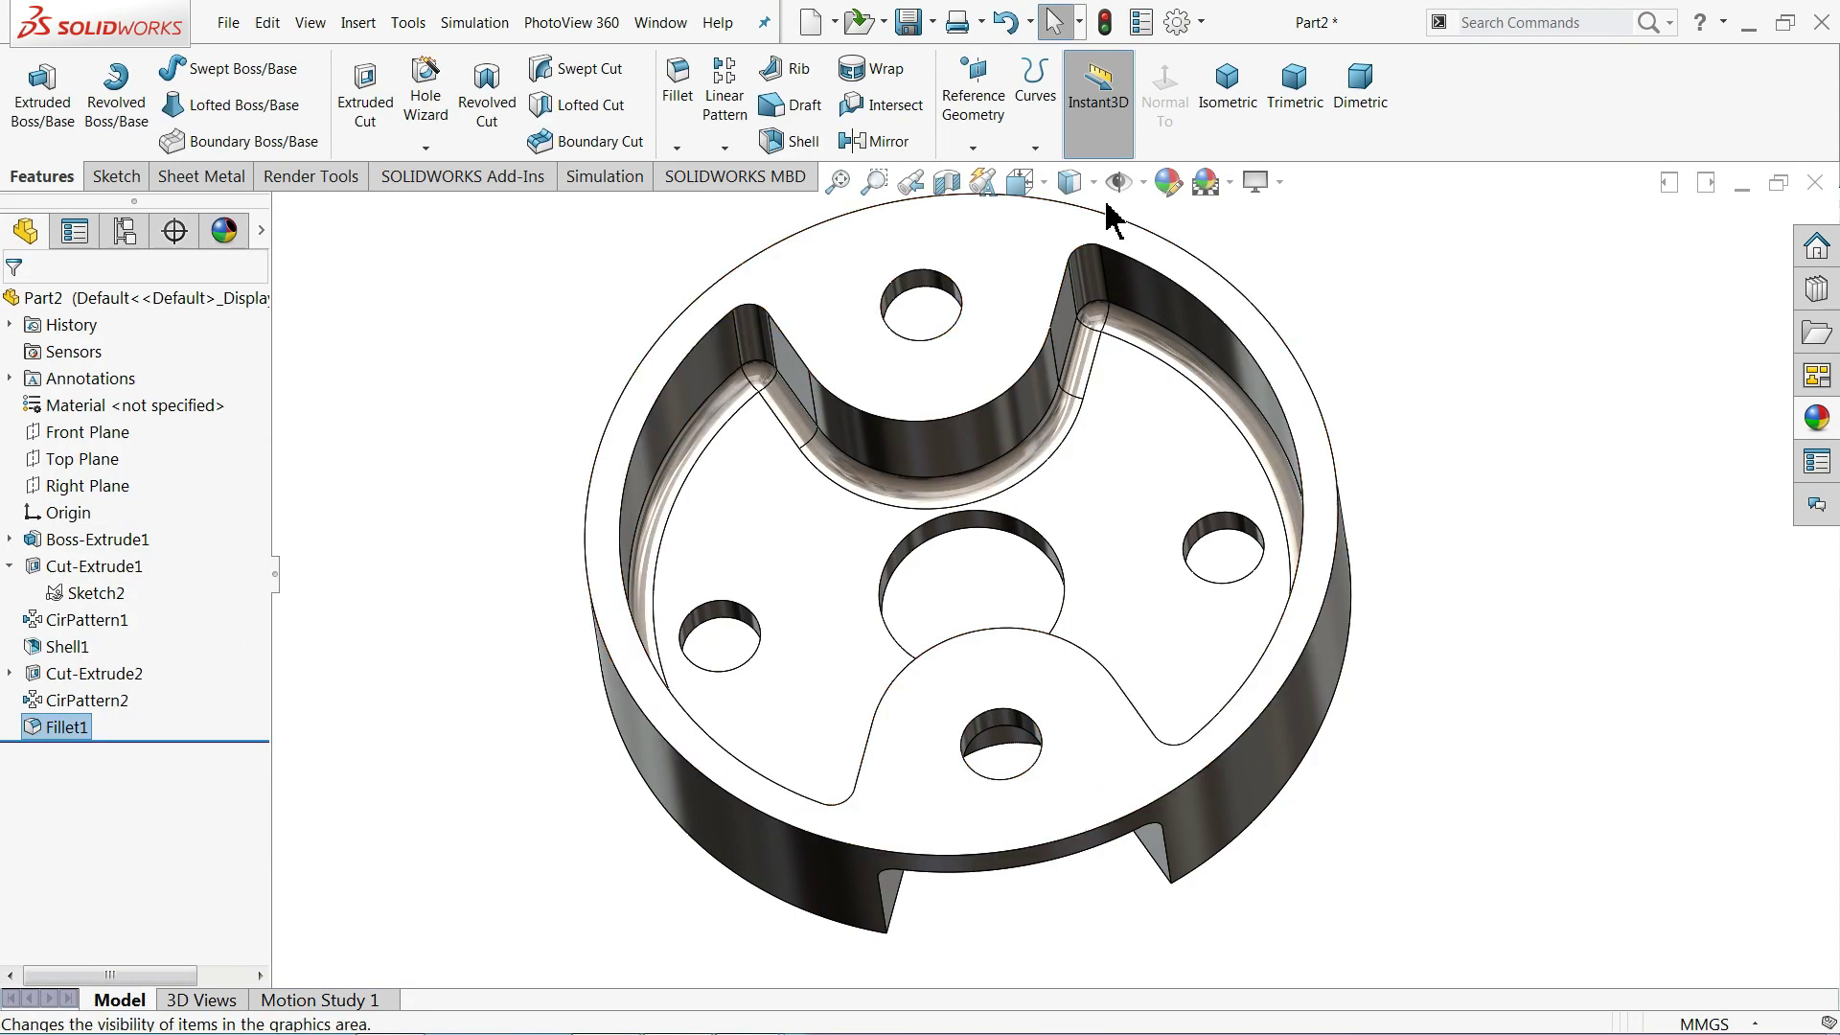
- Give the Fillet1 faces an orange appearance
click(1168, 182)
click(65, 730)
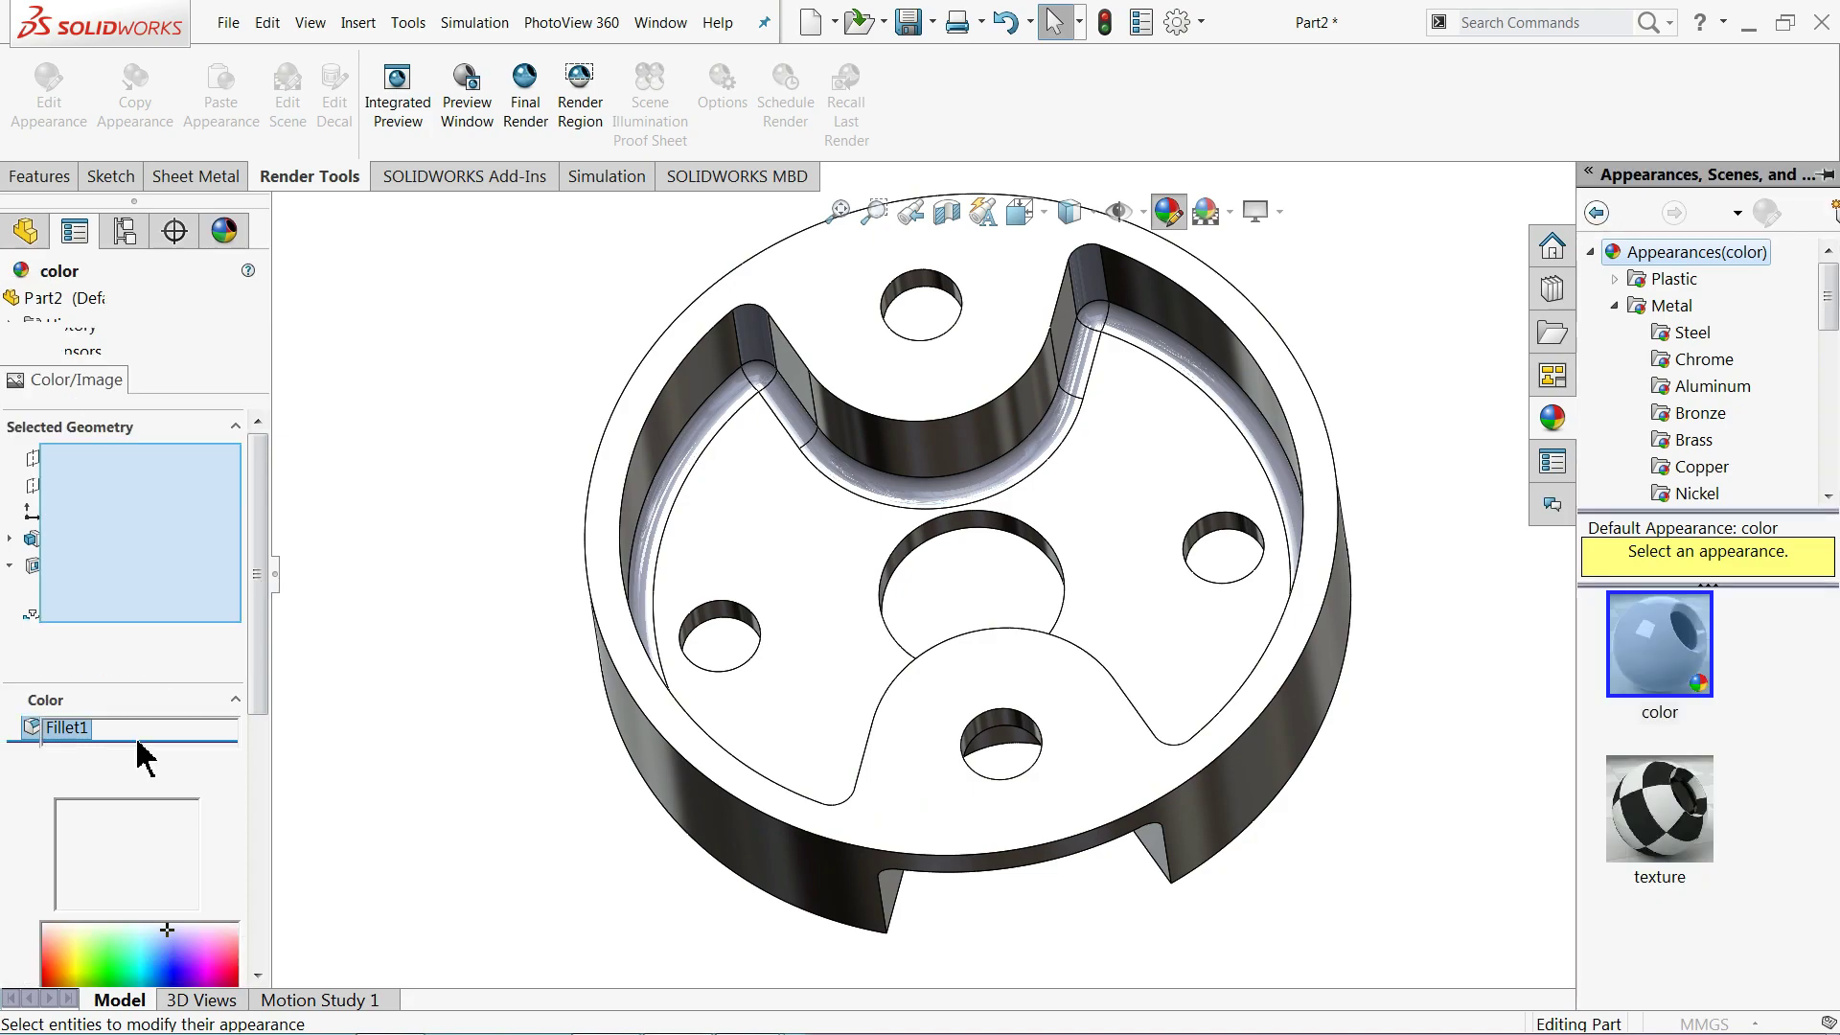
click(83, 845)
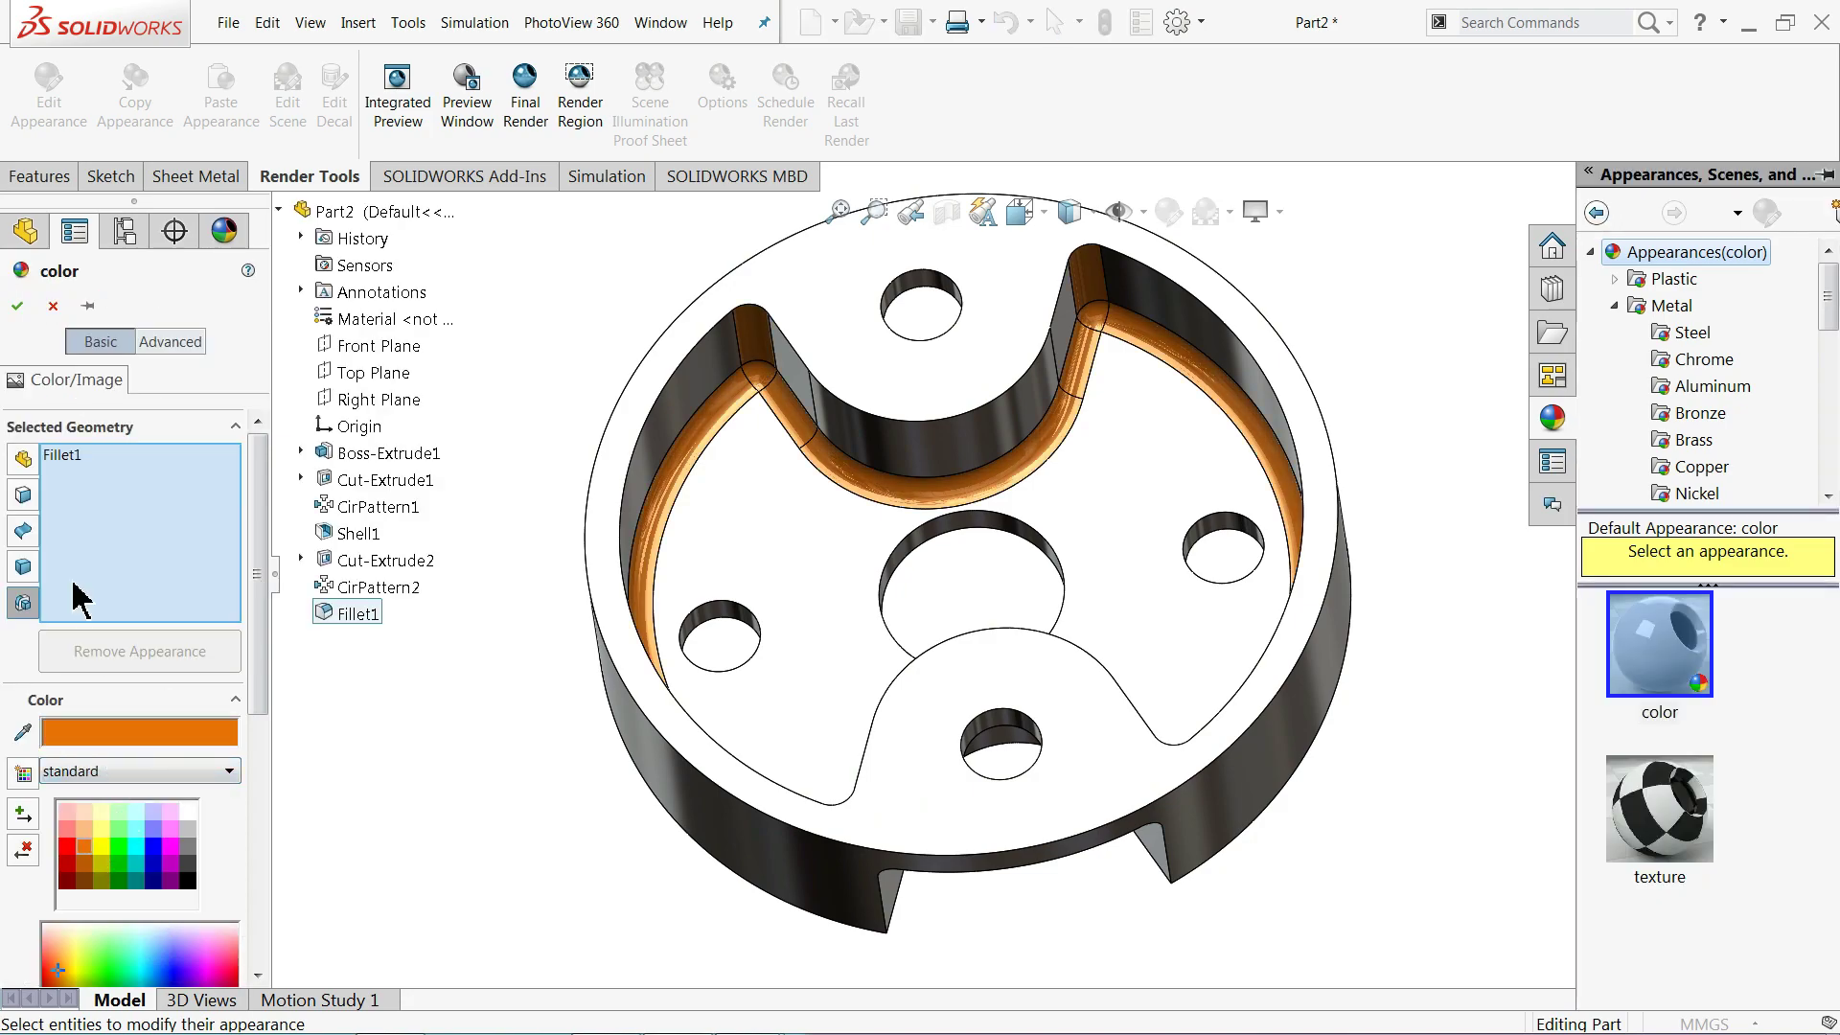
click(17, 305)
- Orbit the part to a near face-on view and bring up the Model Mania 2017 drawing
middle_drag(367, 581, 608, 747)
middle_drag(629, 579, 678, 764)
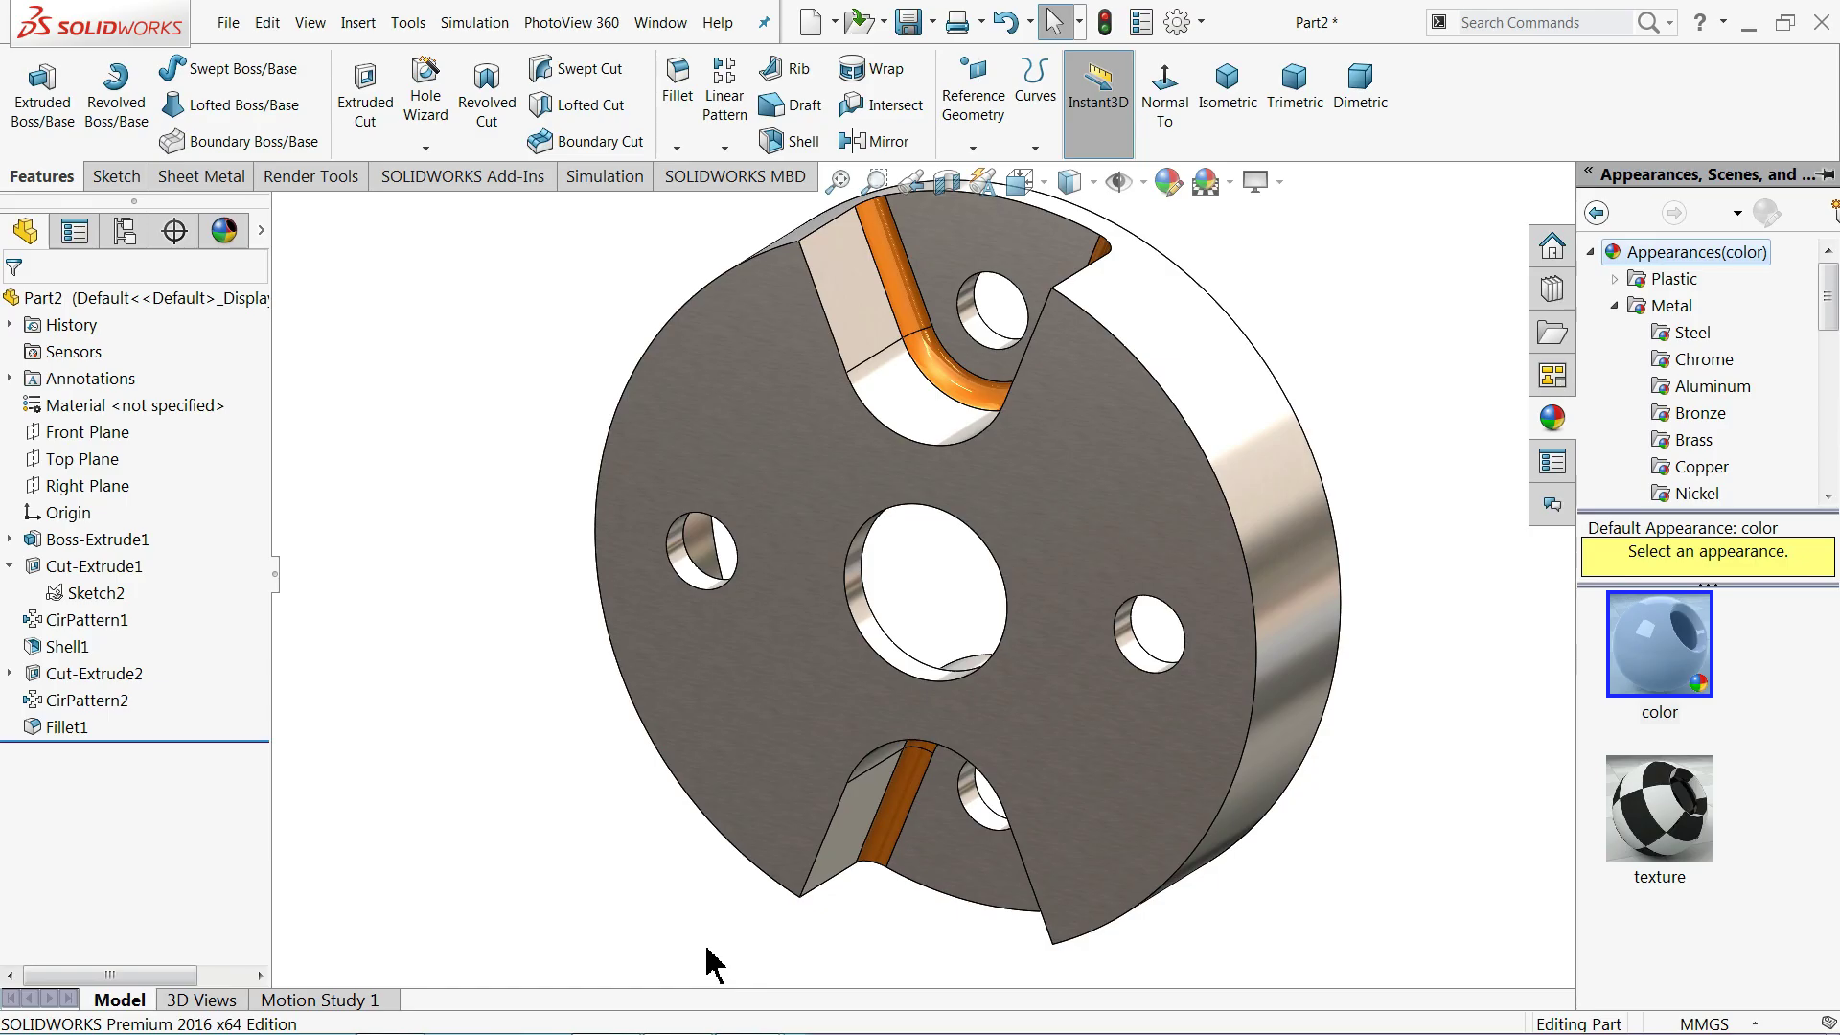
key(alt+Tab)
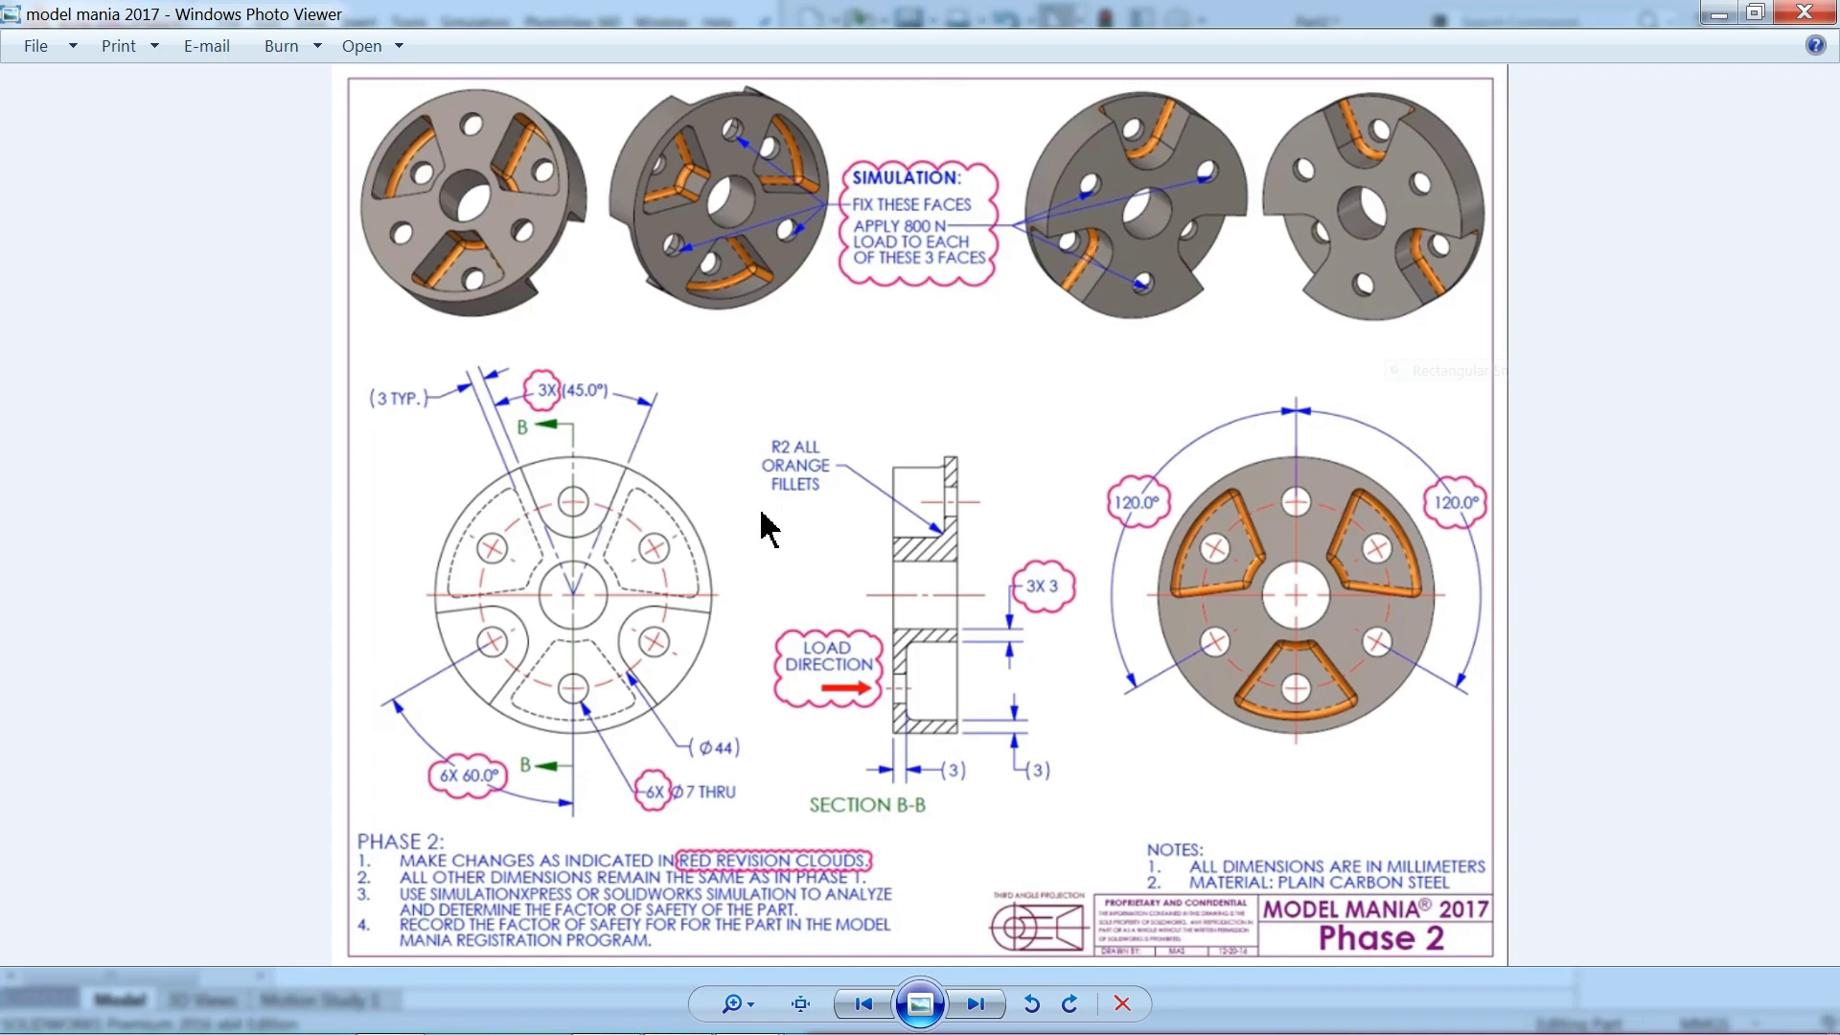
- Minimize the reference drawing and roll the part back to just after CirPattern1
click(1719, 14)
middle_drag(1529, 205, 803, 575)
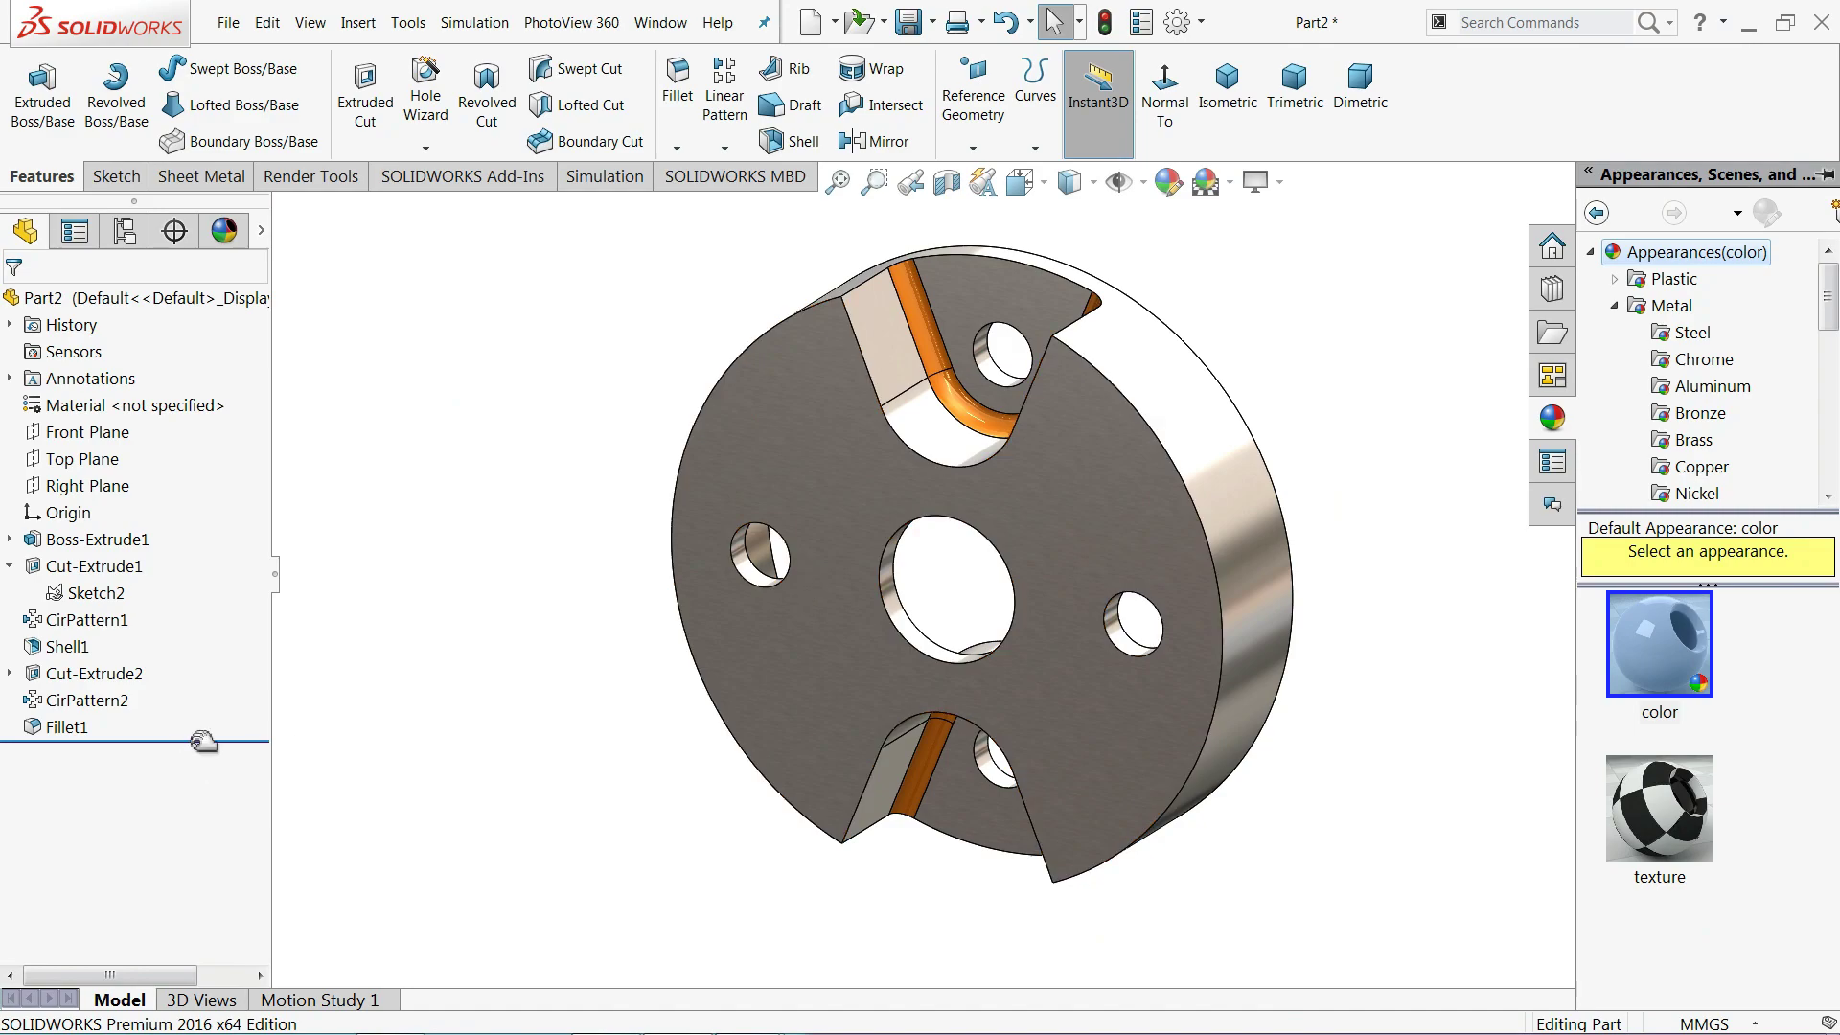
drag(205, 742, 202, 635)
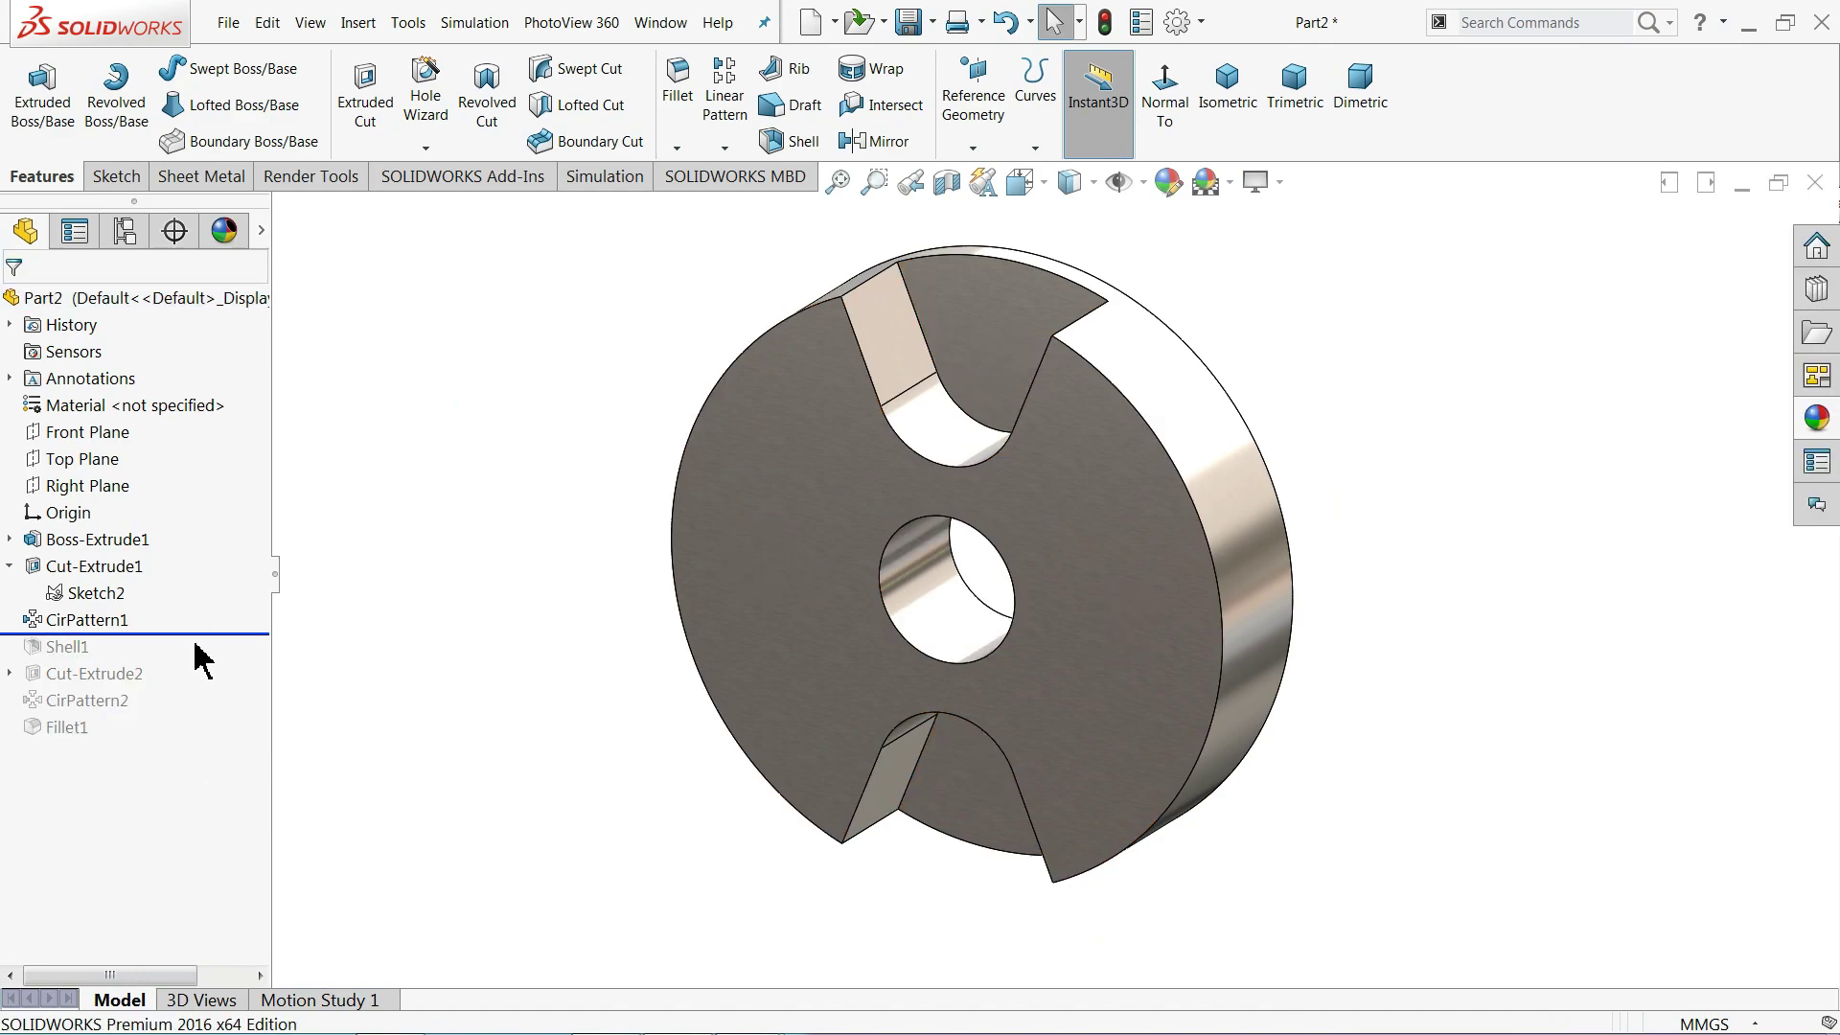
- Edit CirPattern1 to make 3 equally spaced slot instances over 360°
click(9, 569)
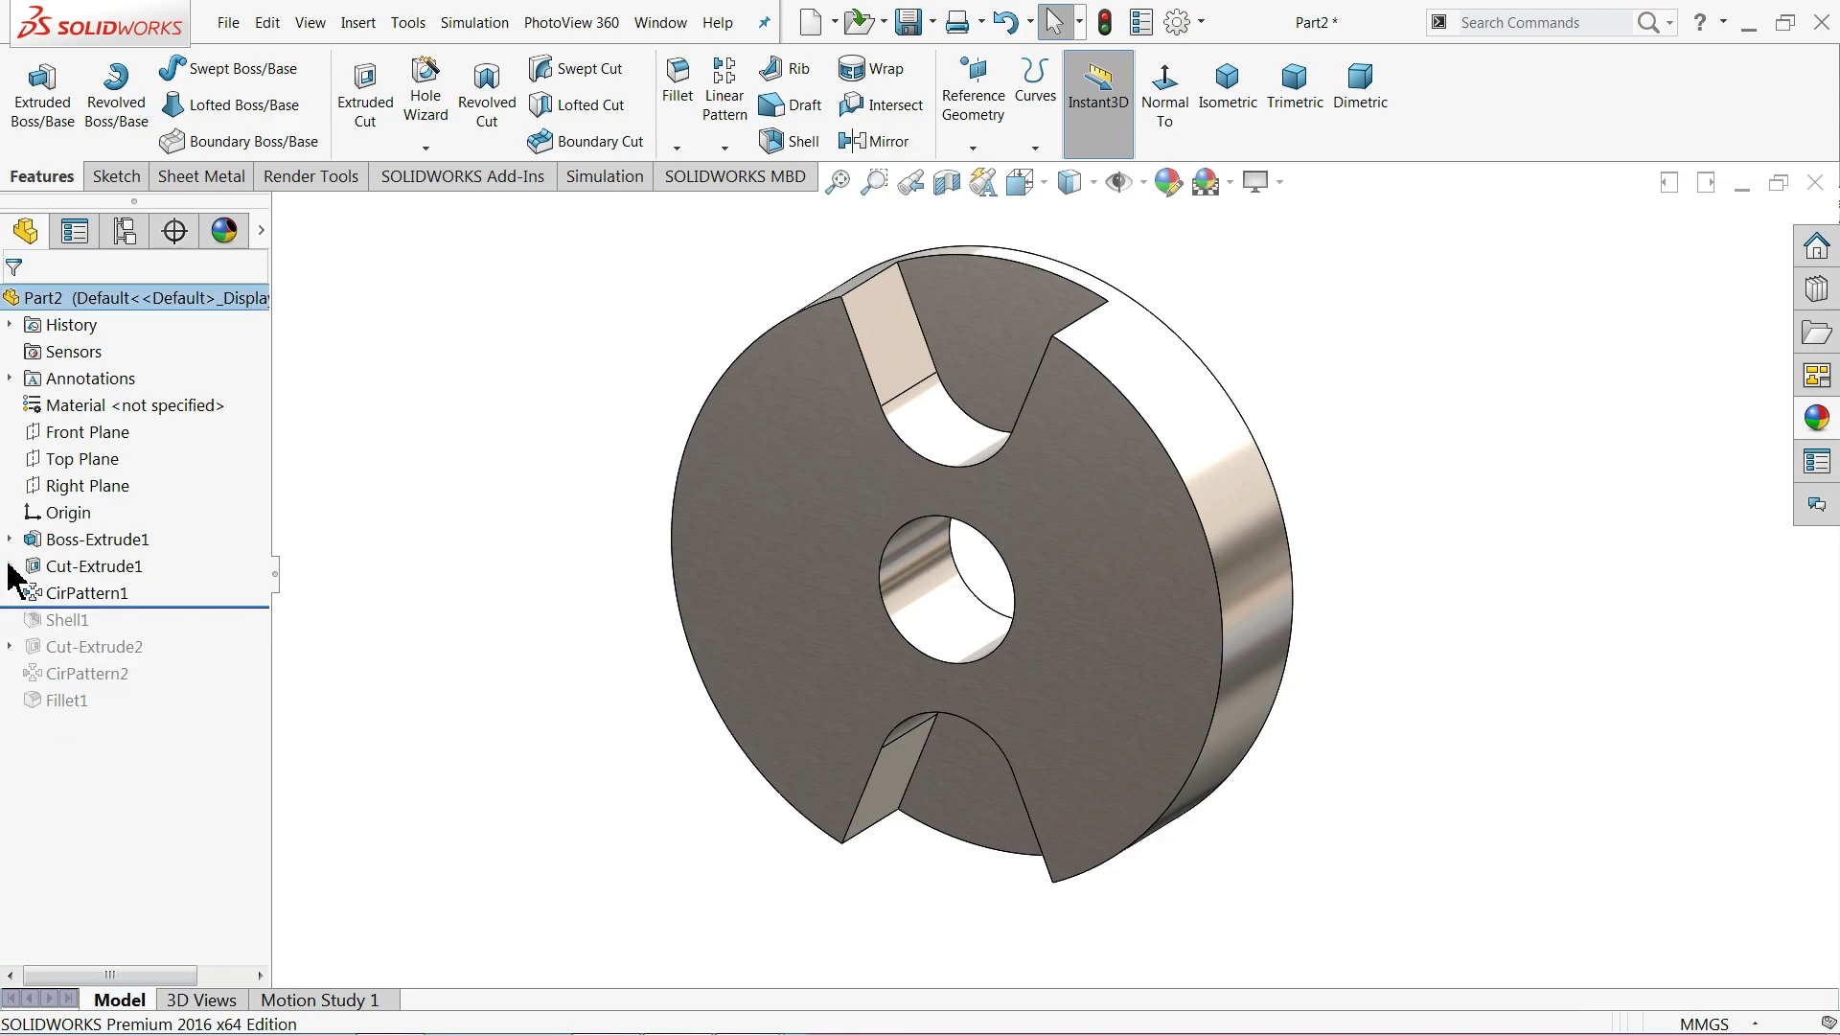
mouse_move(431, 678)
middle_down()
mouse_move(440, 657)
mouse_move(314, 682)
mouse_move(505, 690)
mouse_move(497, 706)
middle_up()
click(35, 595)
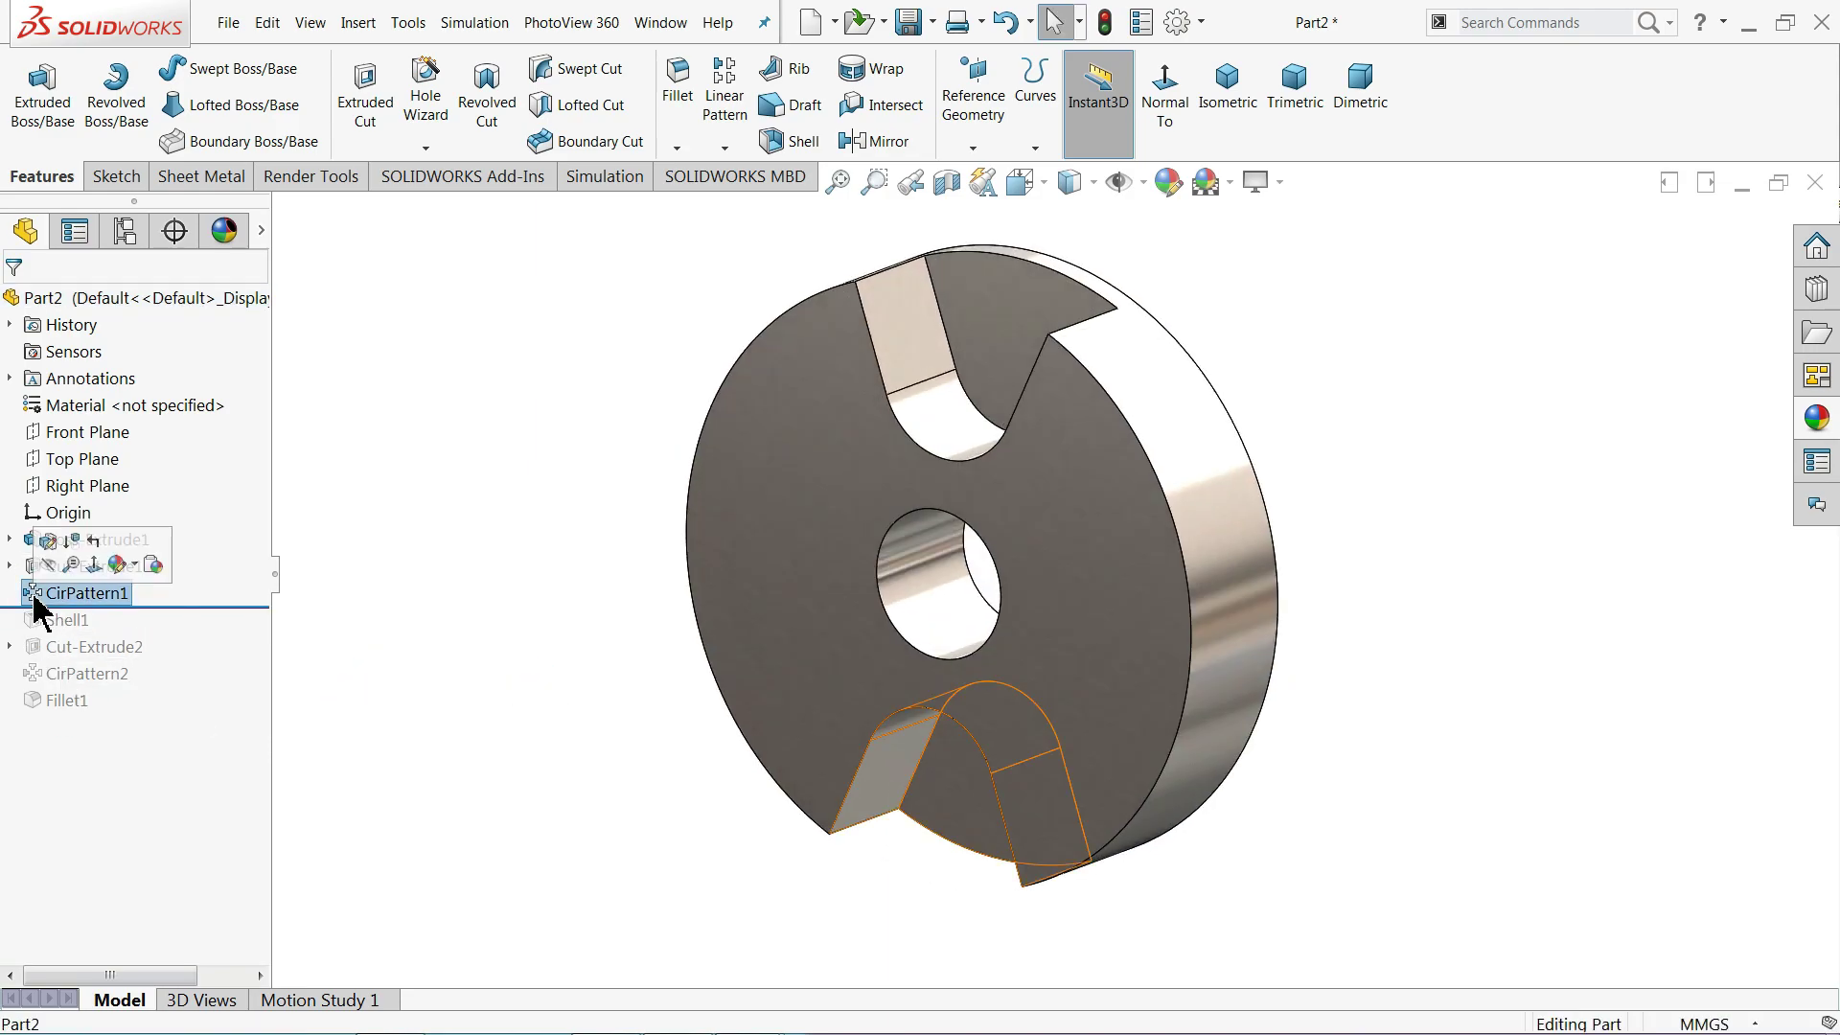
click(48, 543)
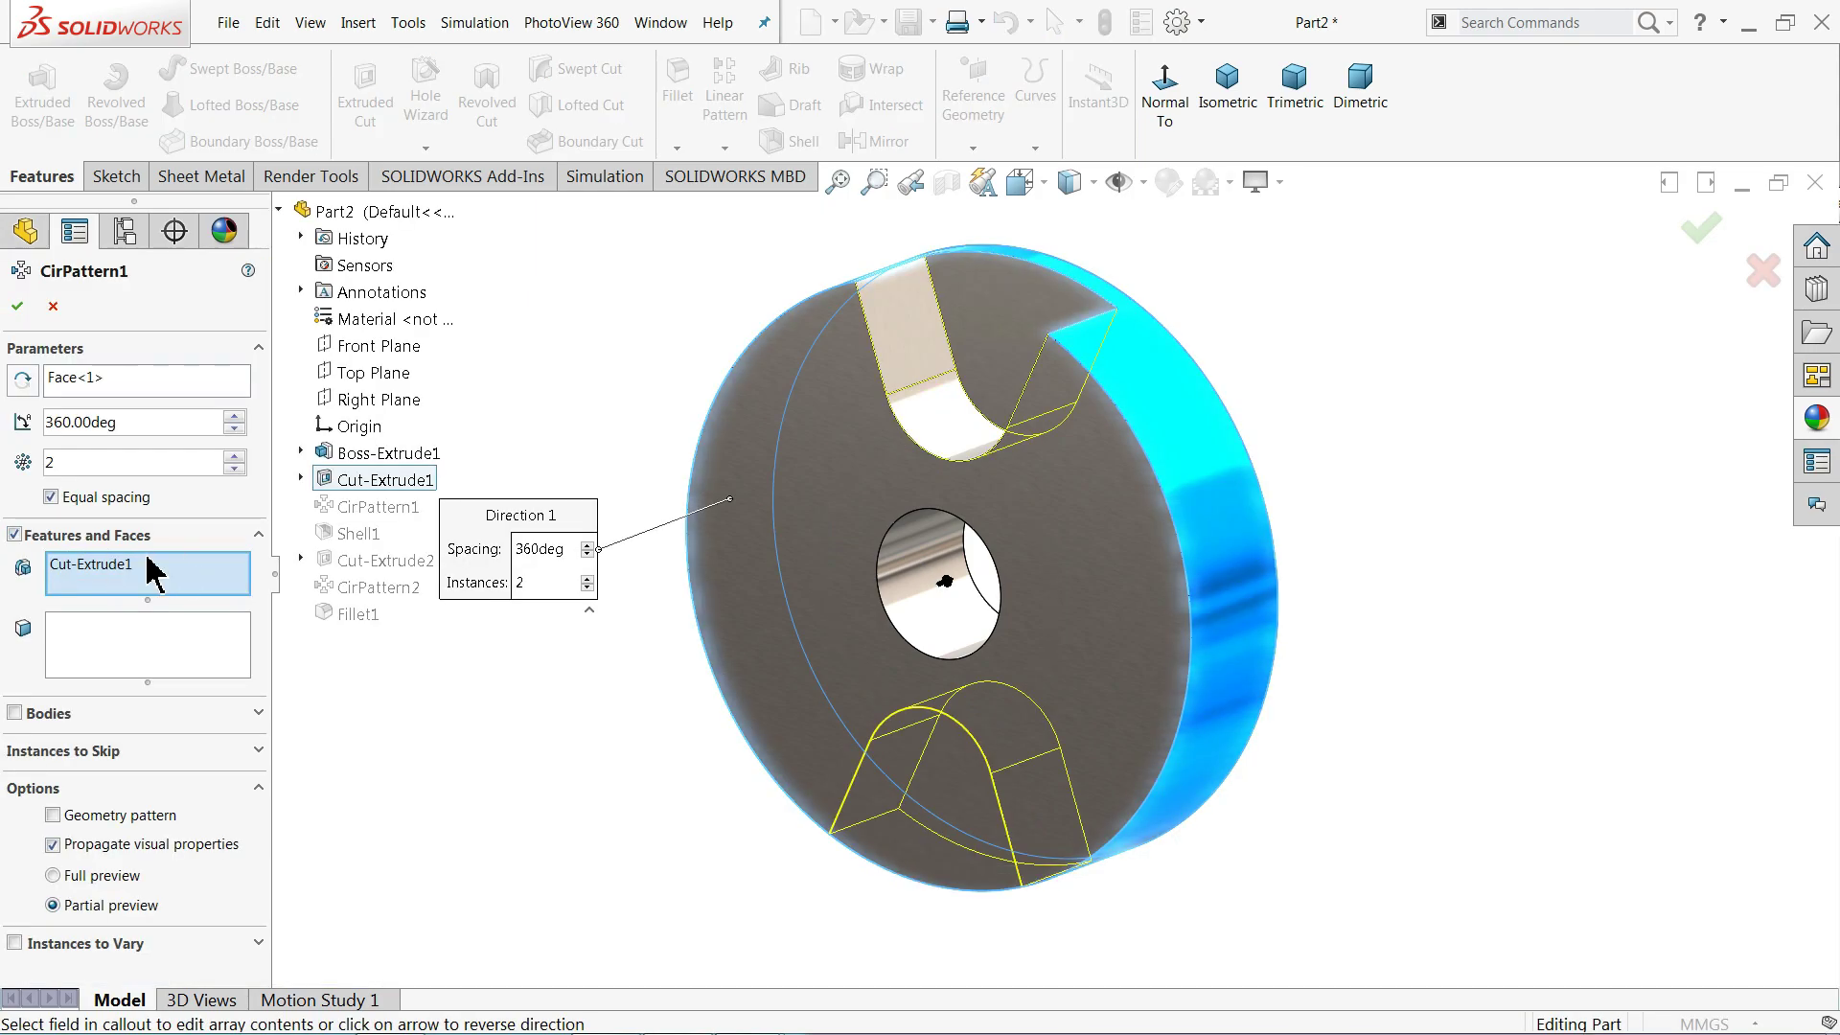
click(234, 457)
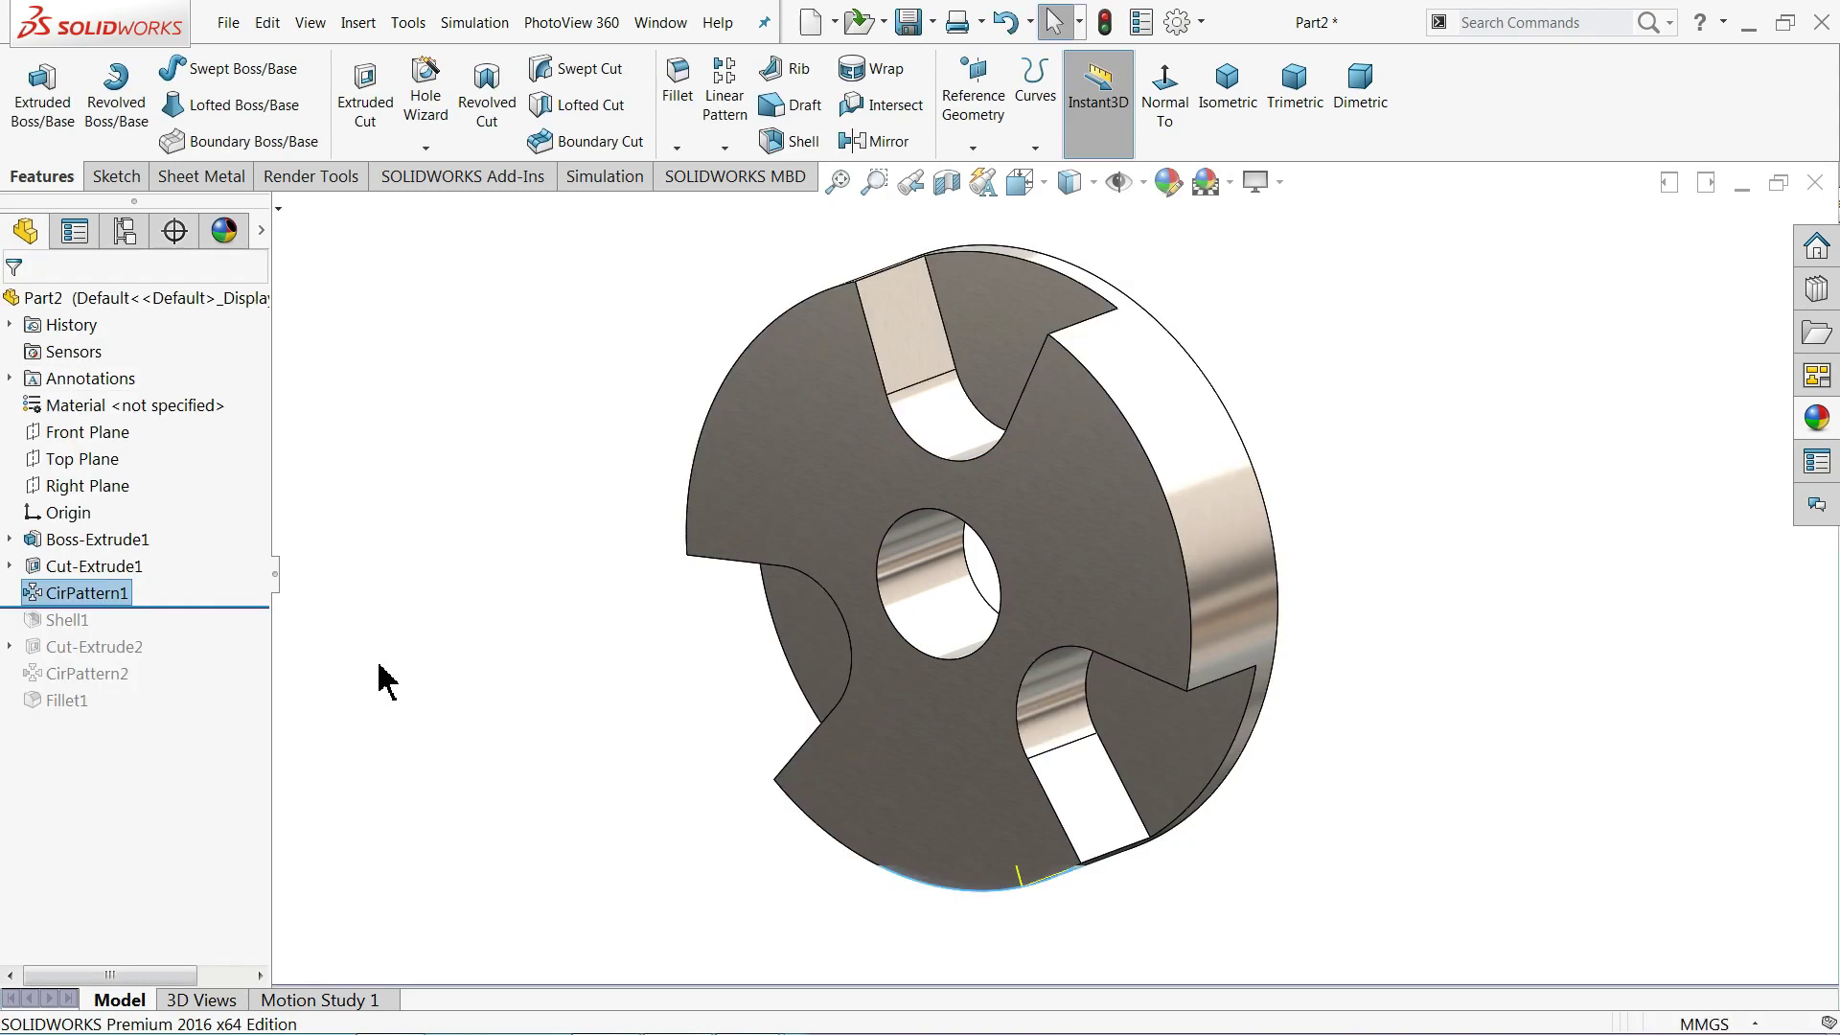
middle_drag(382, 677, 441, 692)
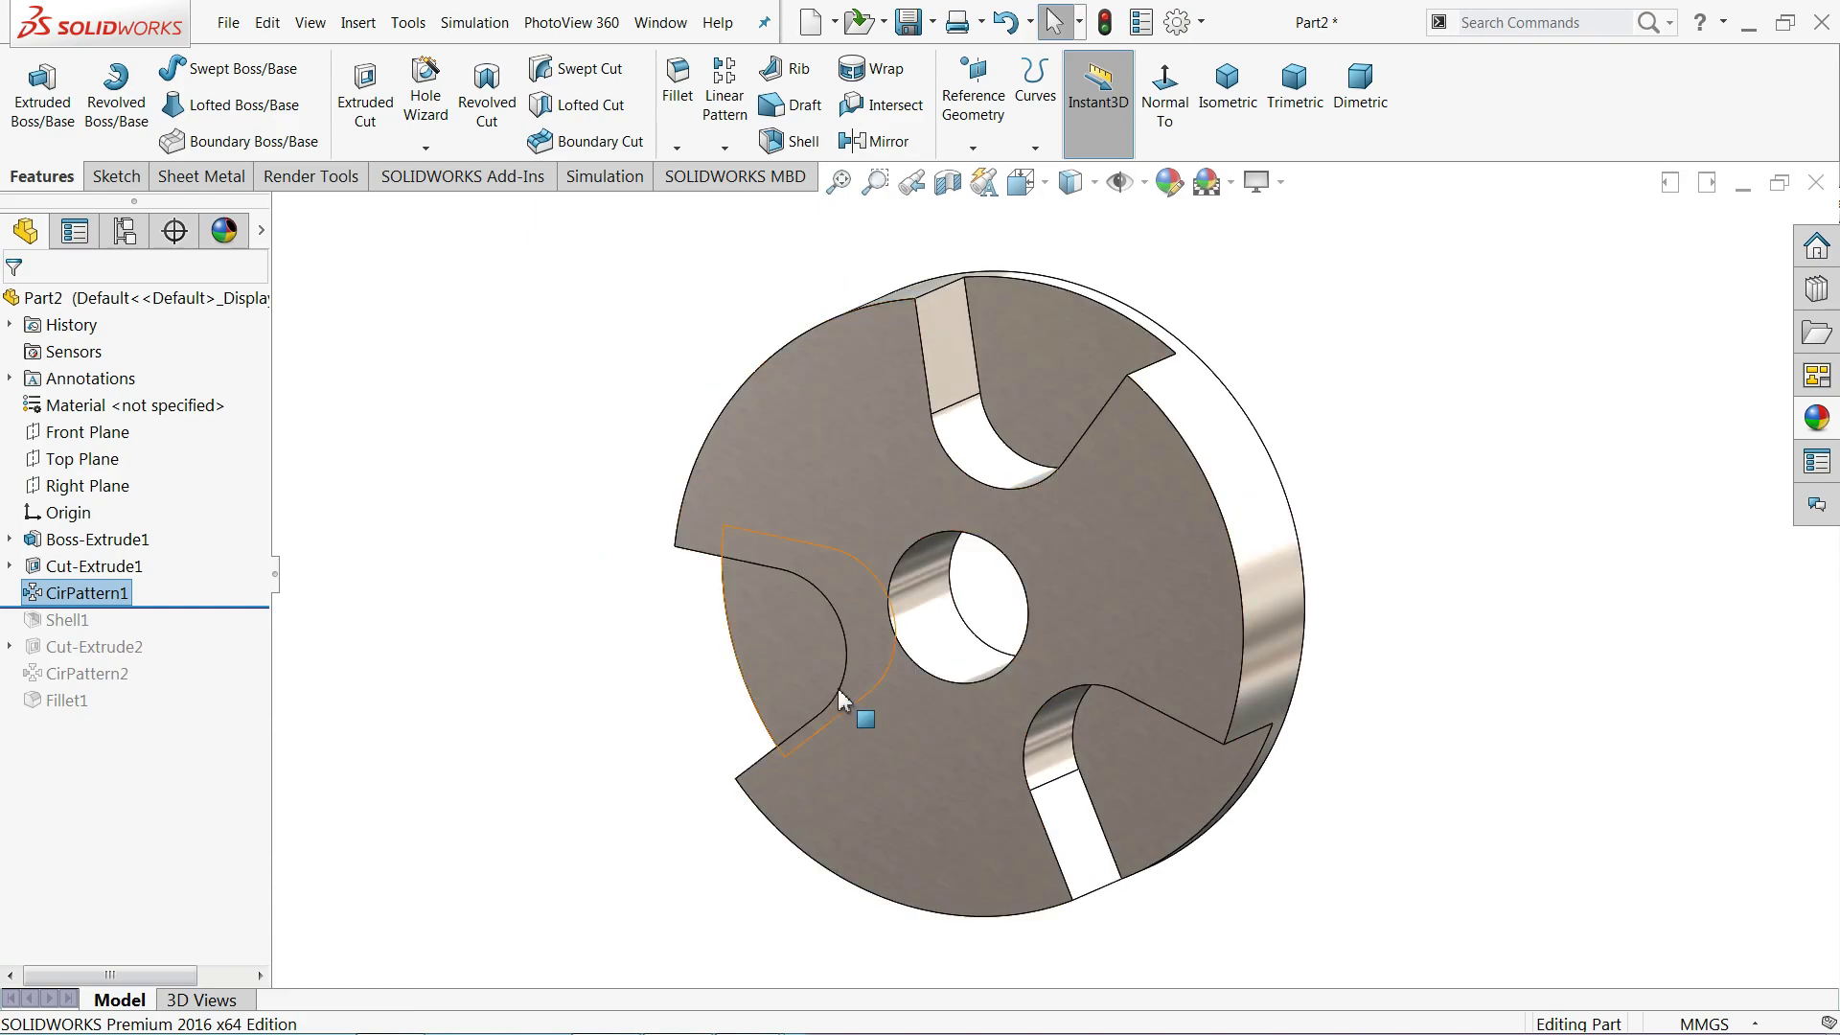
- Roll the part forward so Shell1 is included again
middle_drag(859, 710, 655, 667)
drag(238, 610, 230, 635)
mouse_move(575, 636)
middle_down()
mouse_move(255, 624)
mouse_move(306, 682)
middle_up()
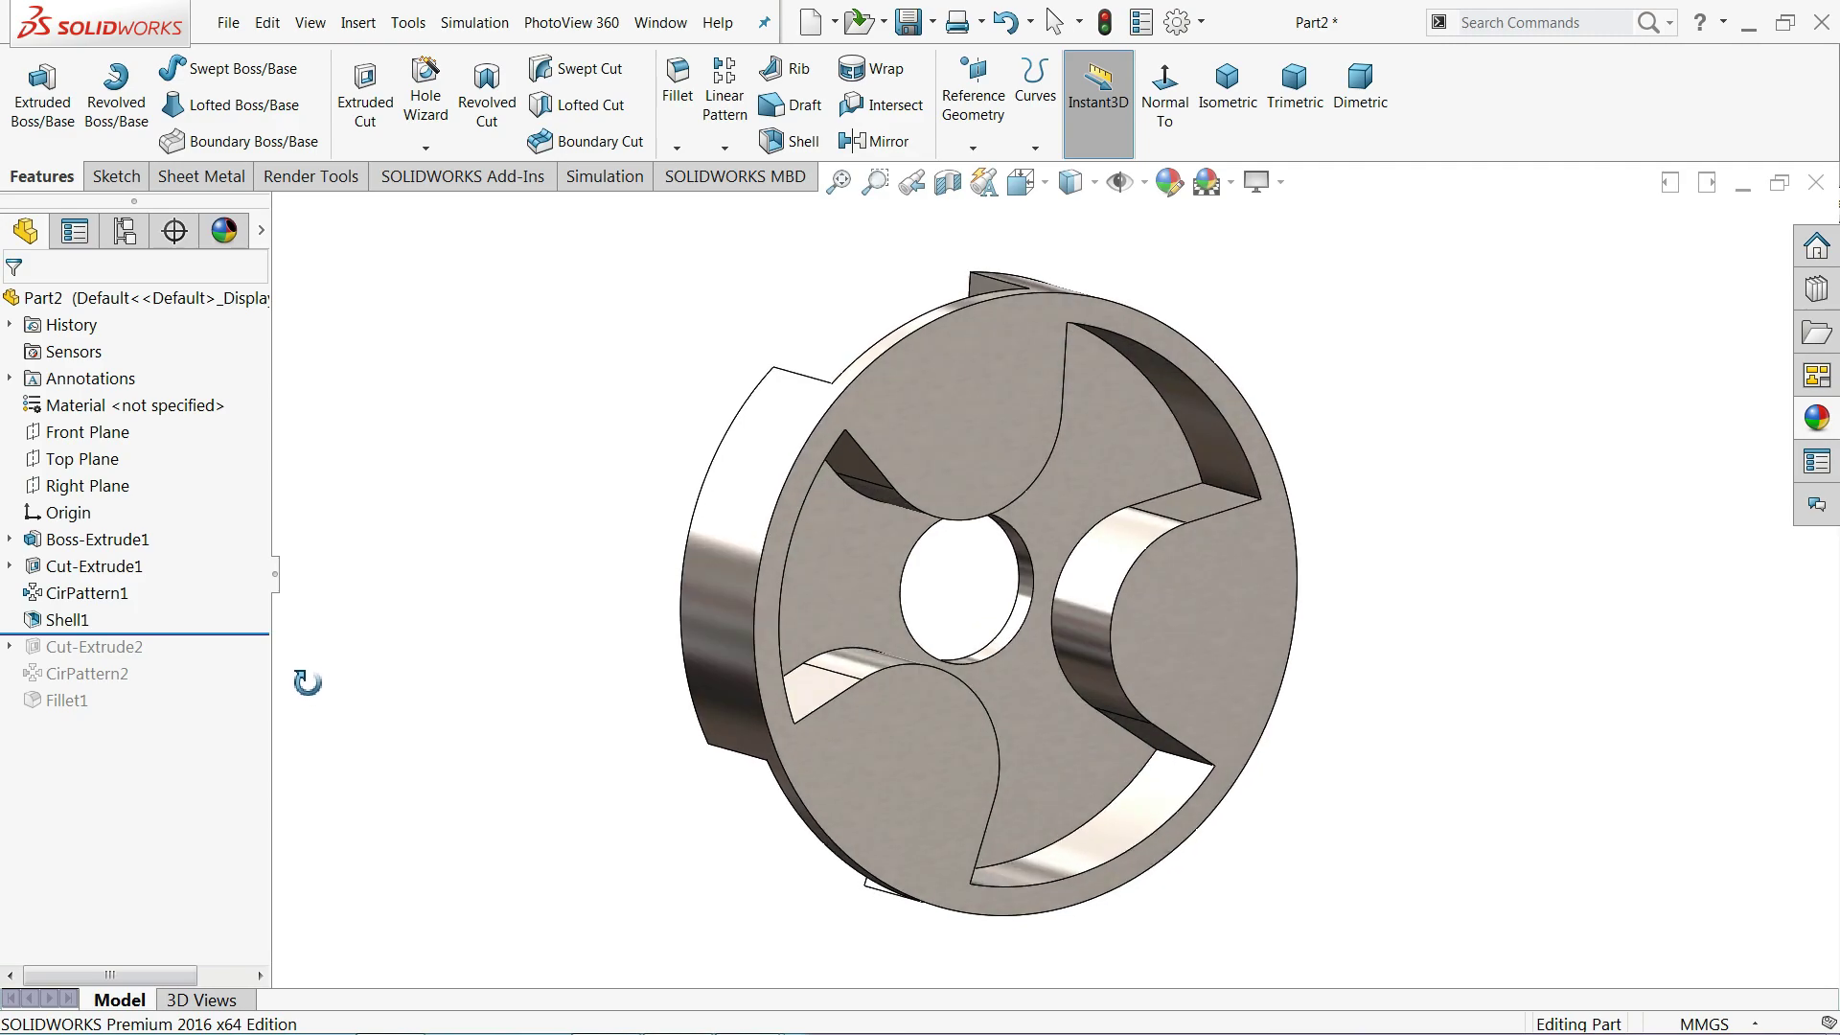
- Edit Shell1 to clear its removed faces and open only the front face
click(35, 623)
click(47, 571)
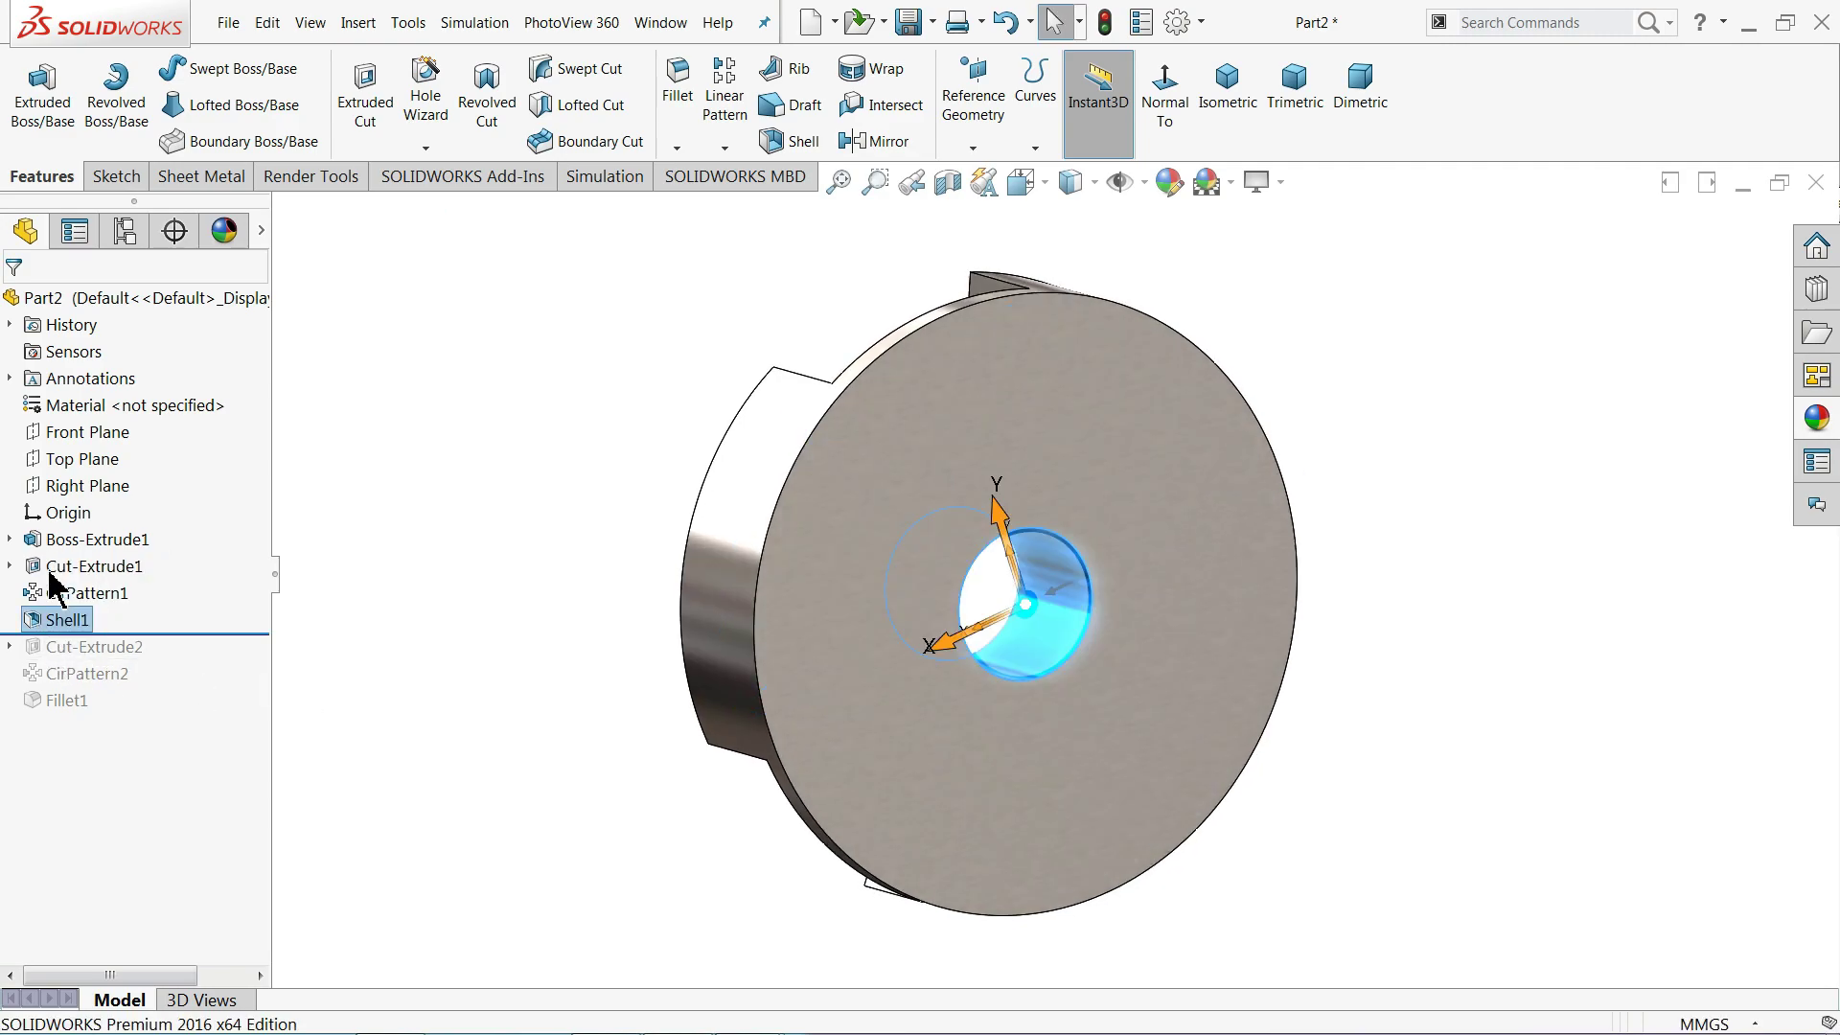
click(92, 440)
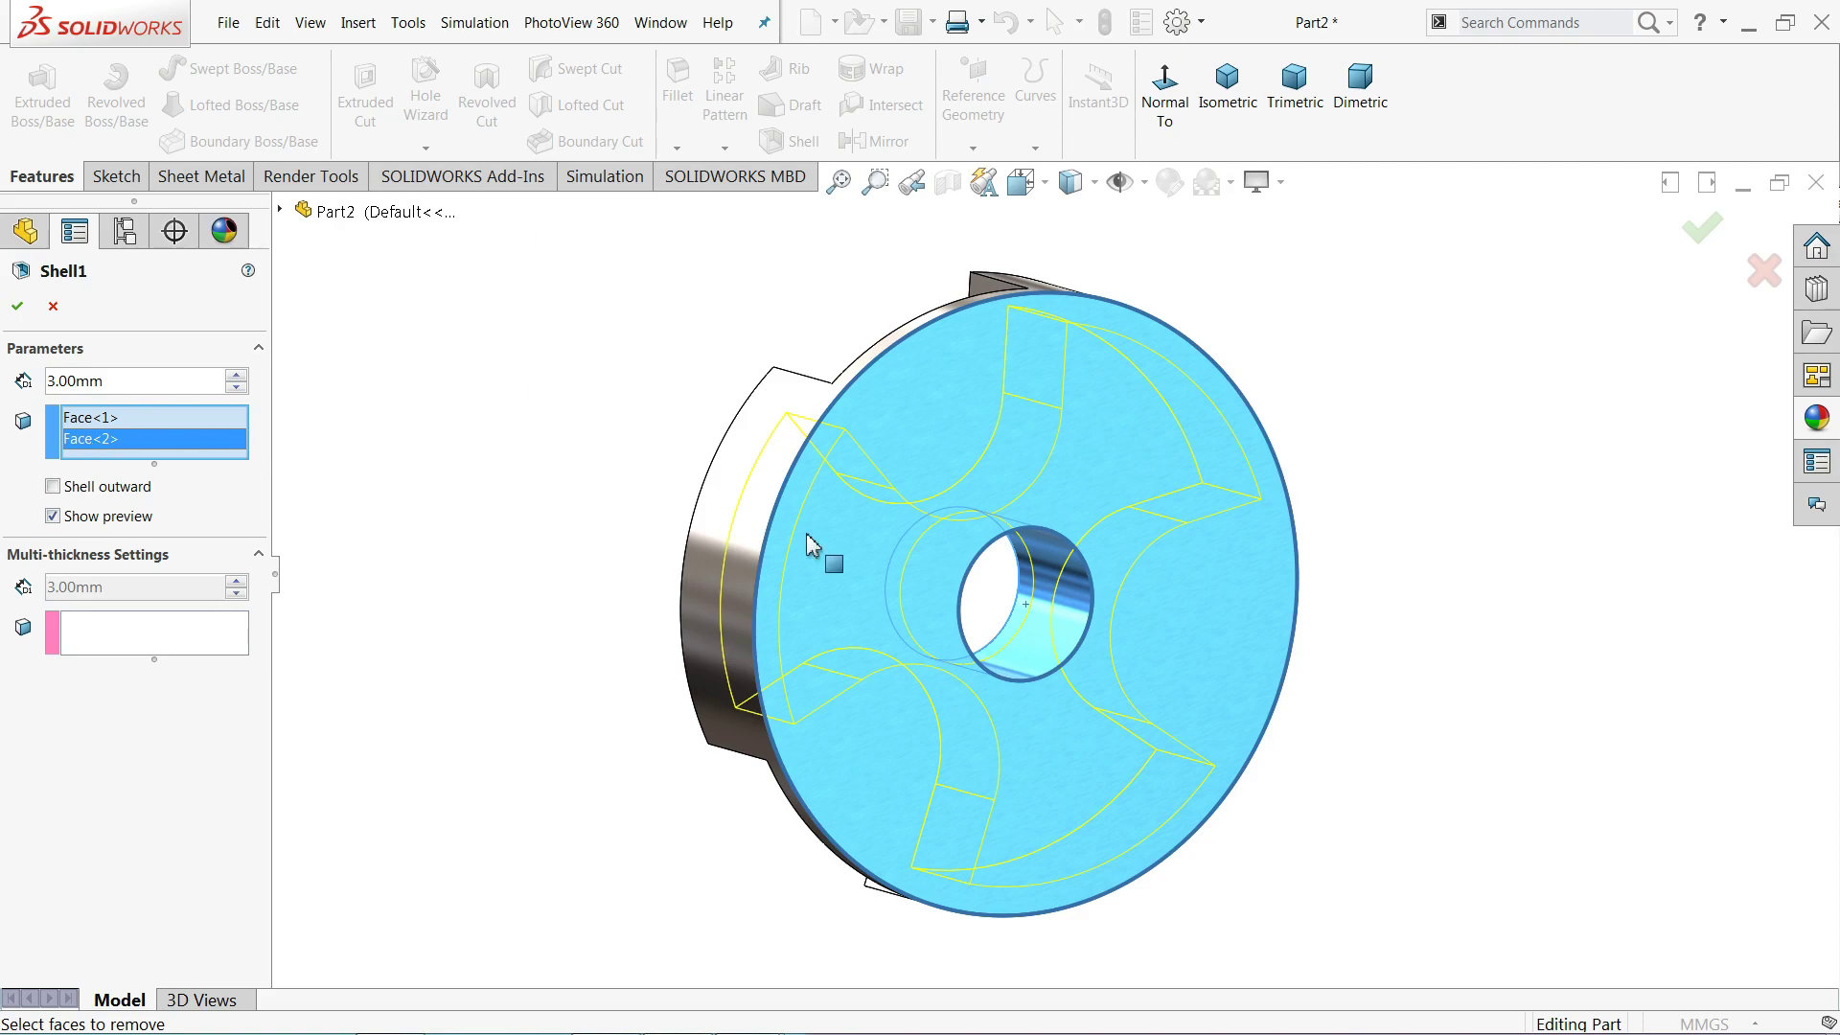
right_click(137, 445)
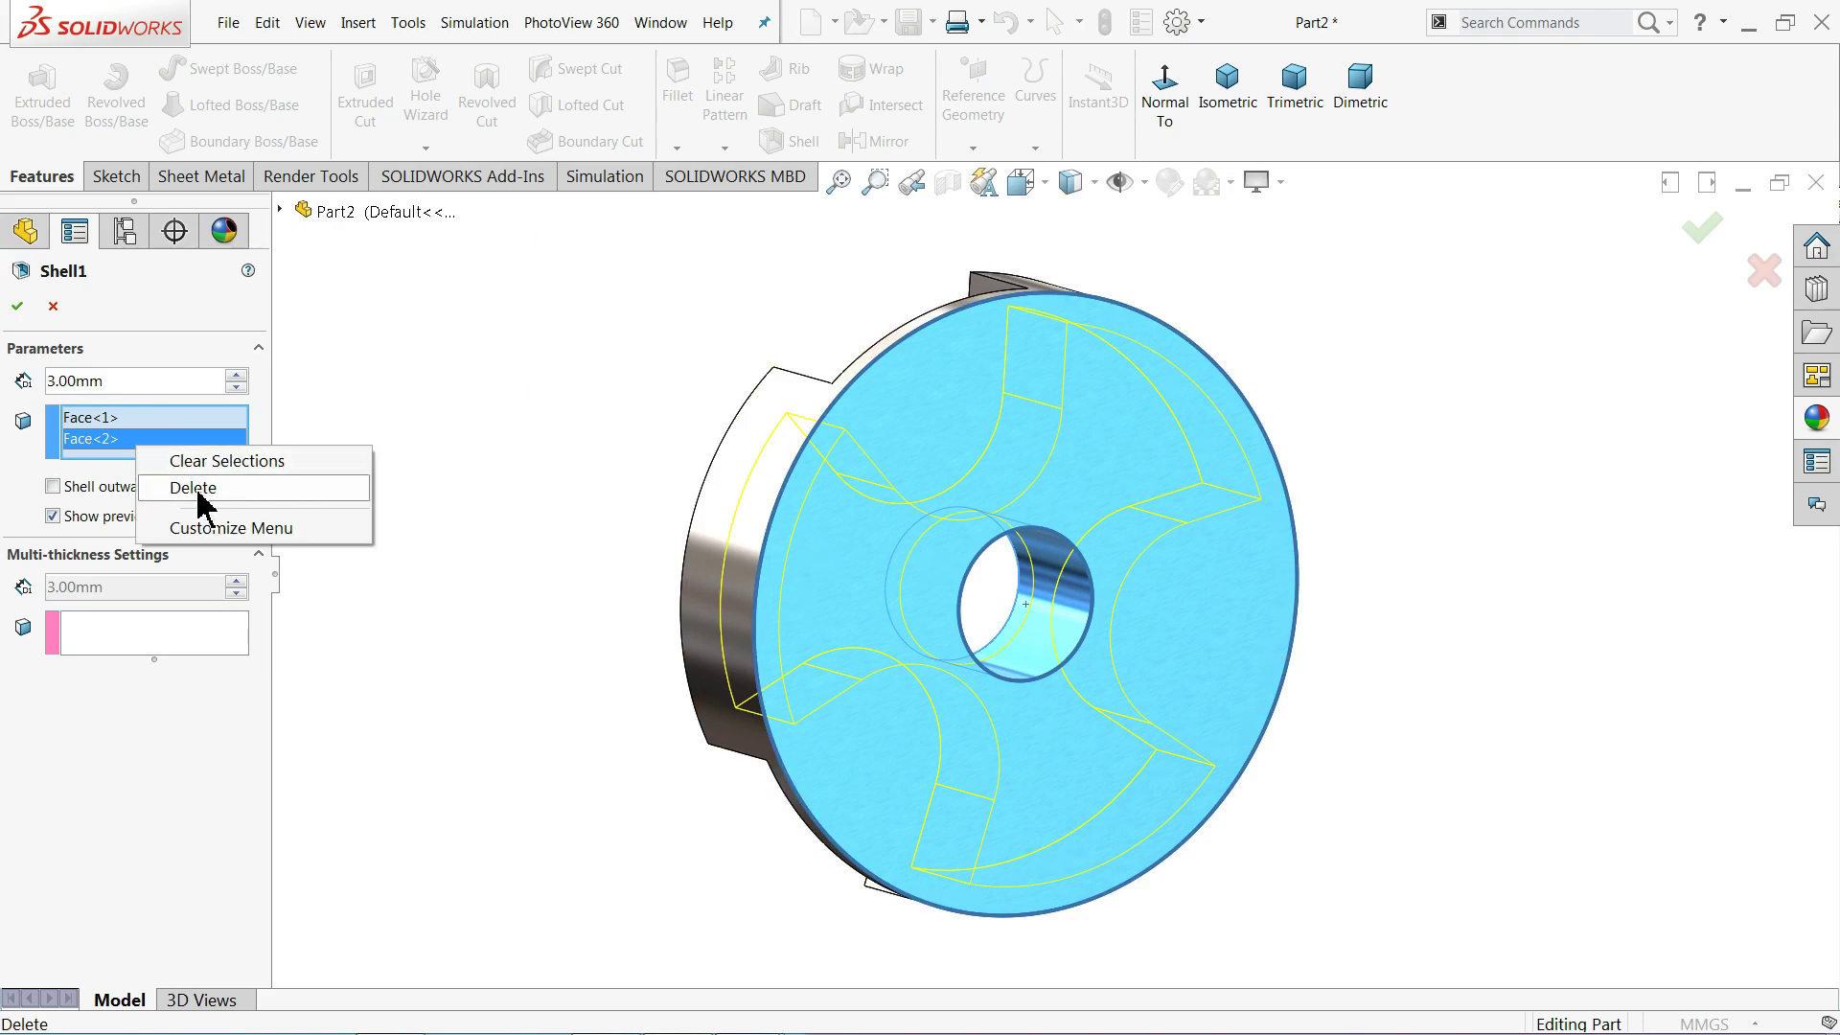
click(198, 489)
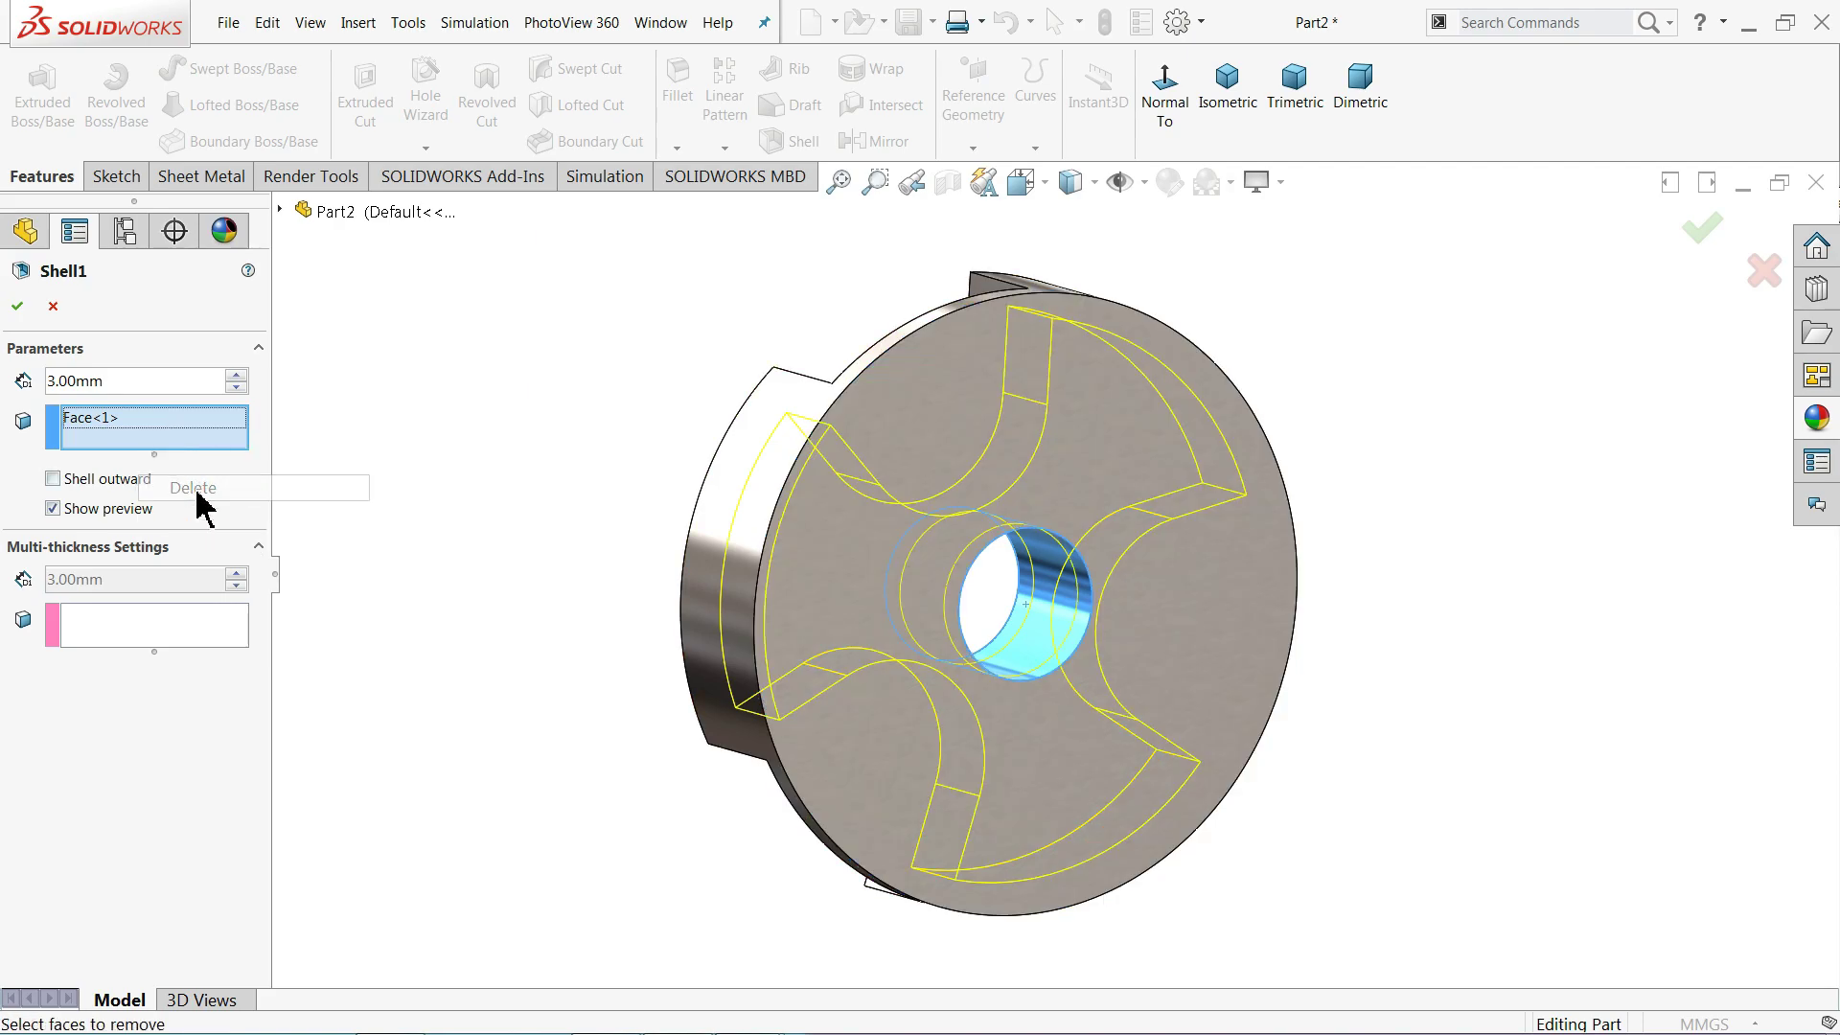
right_click(146, 443)
click(175, 439)
click(875, 530)
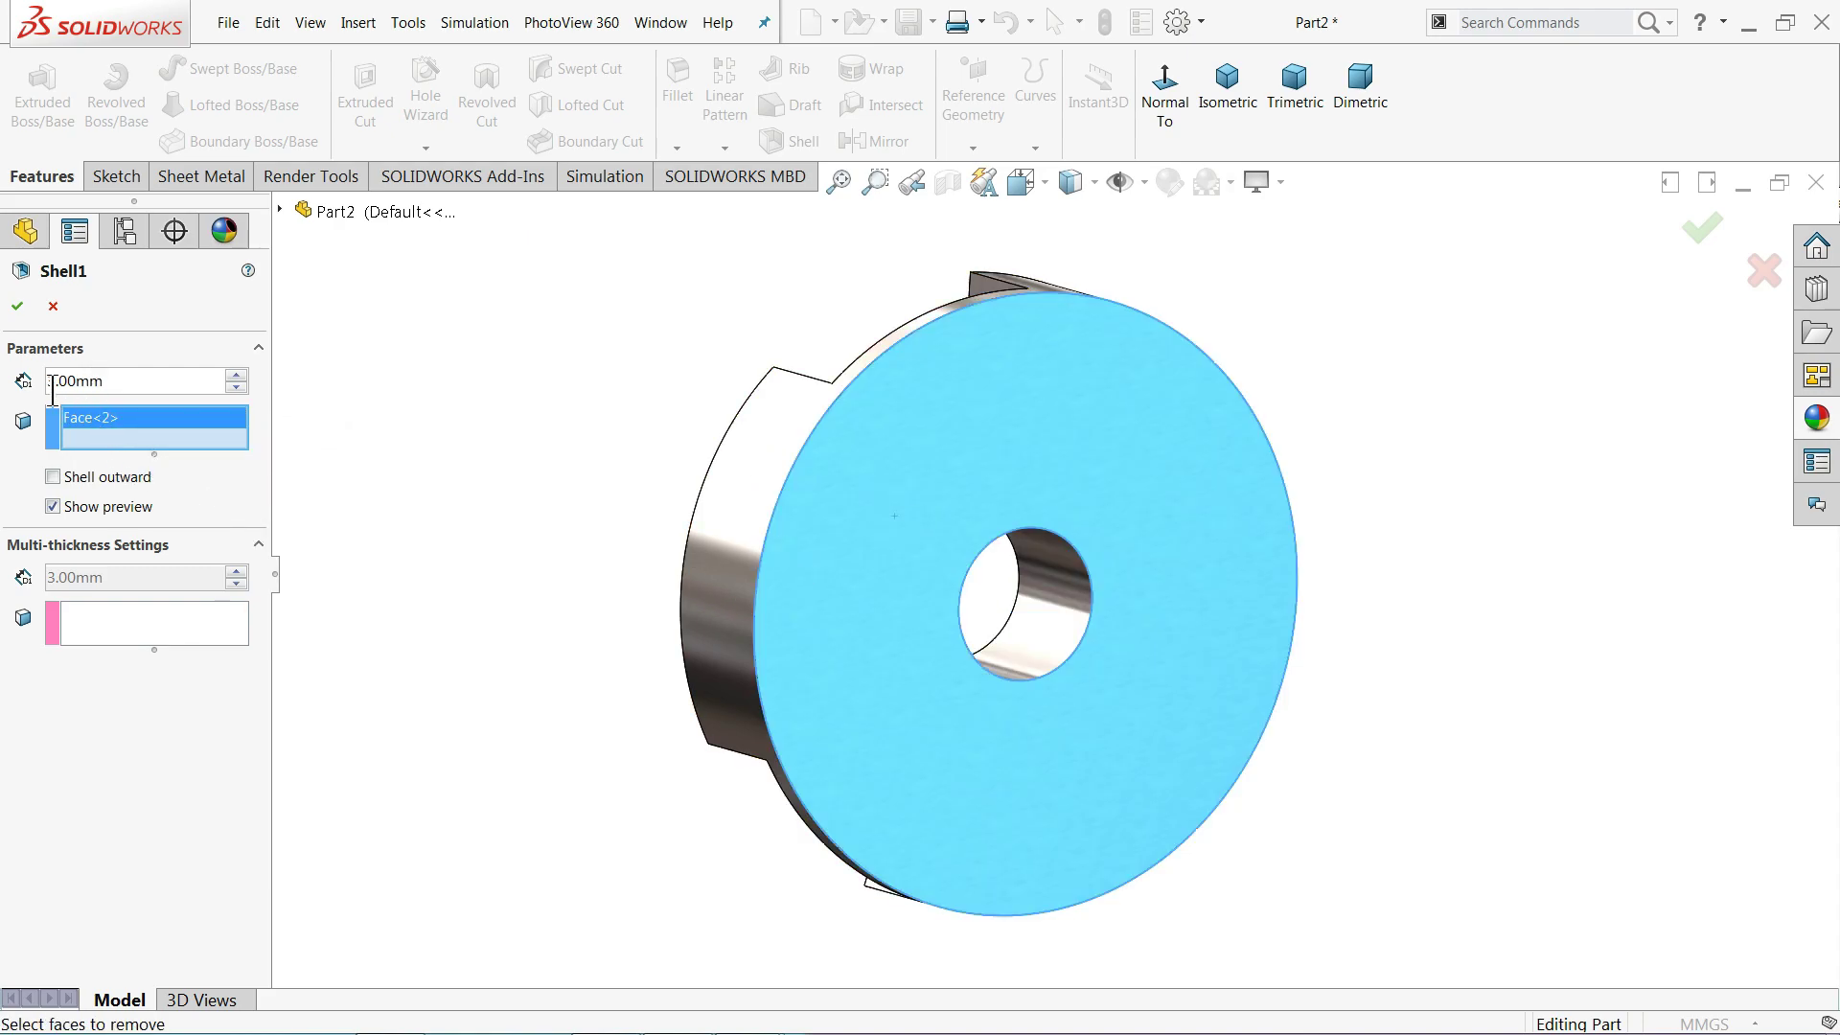
click(21, 306)
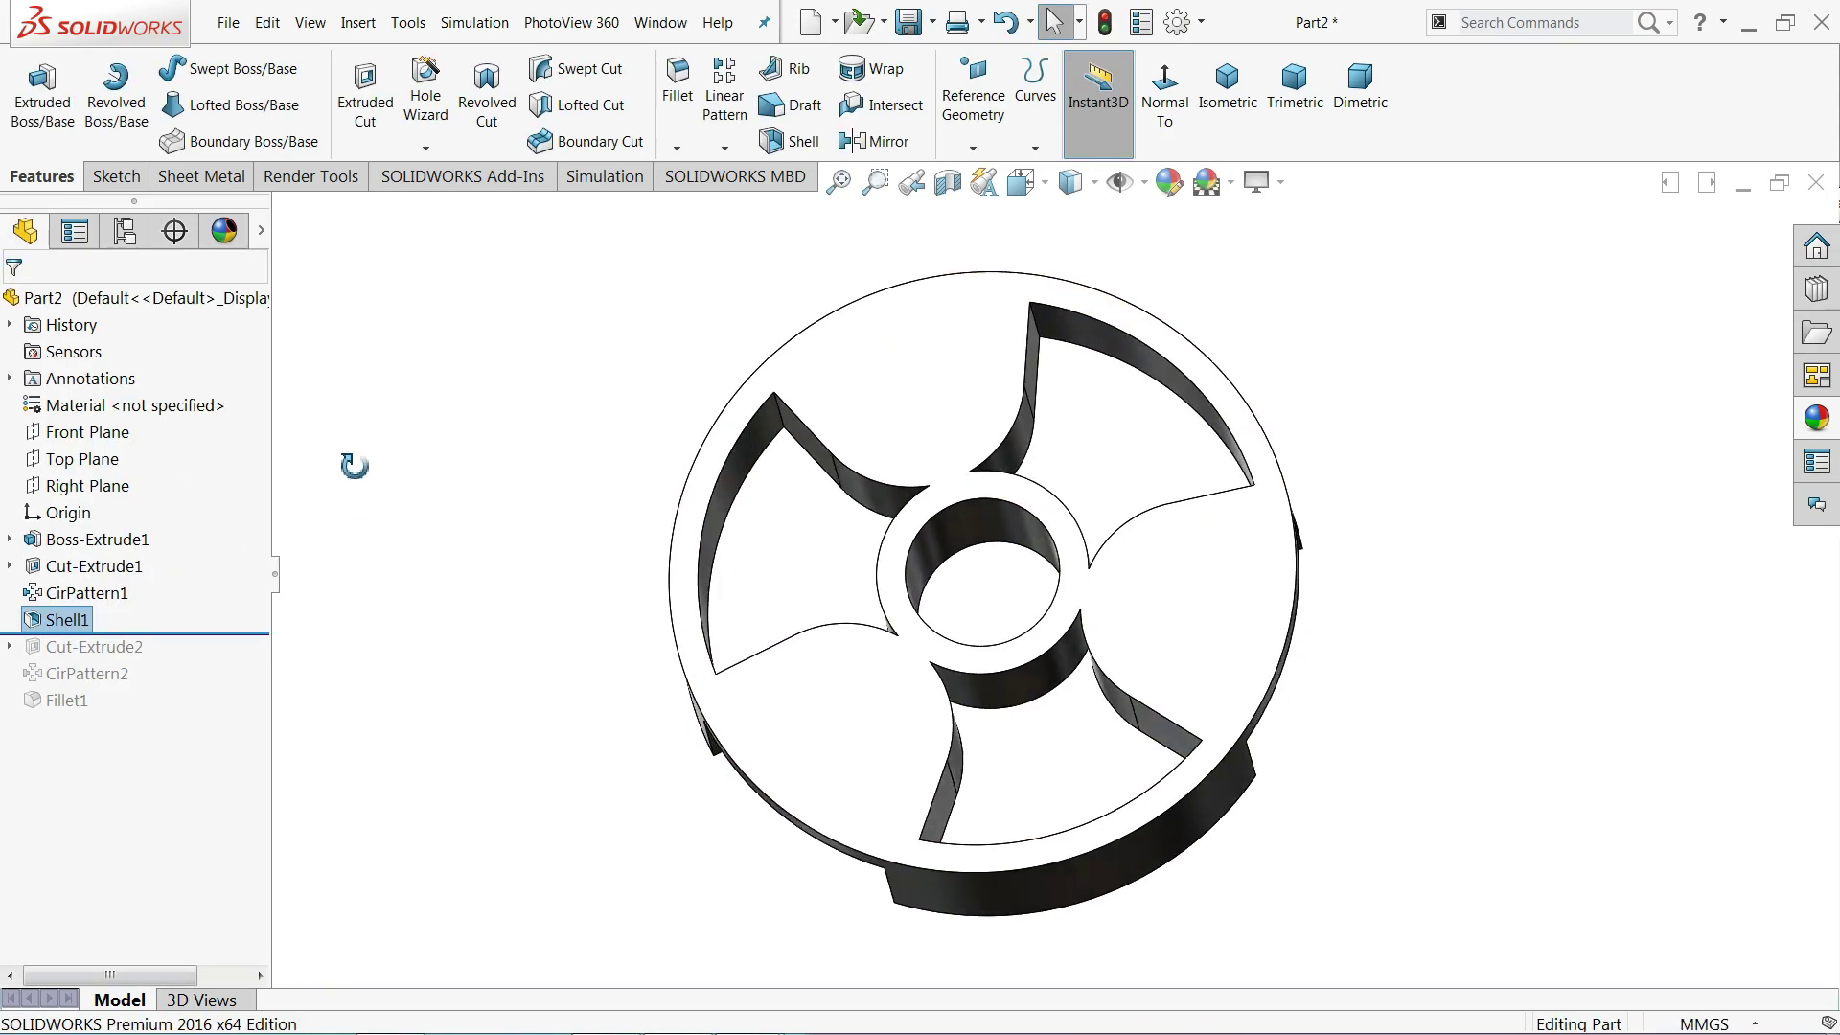
- Roll the part forward past Cut-Extrude2 and CirPattern2 to restore the small holes
middle_drag(354, 466, 422, 524)
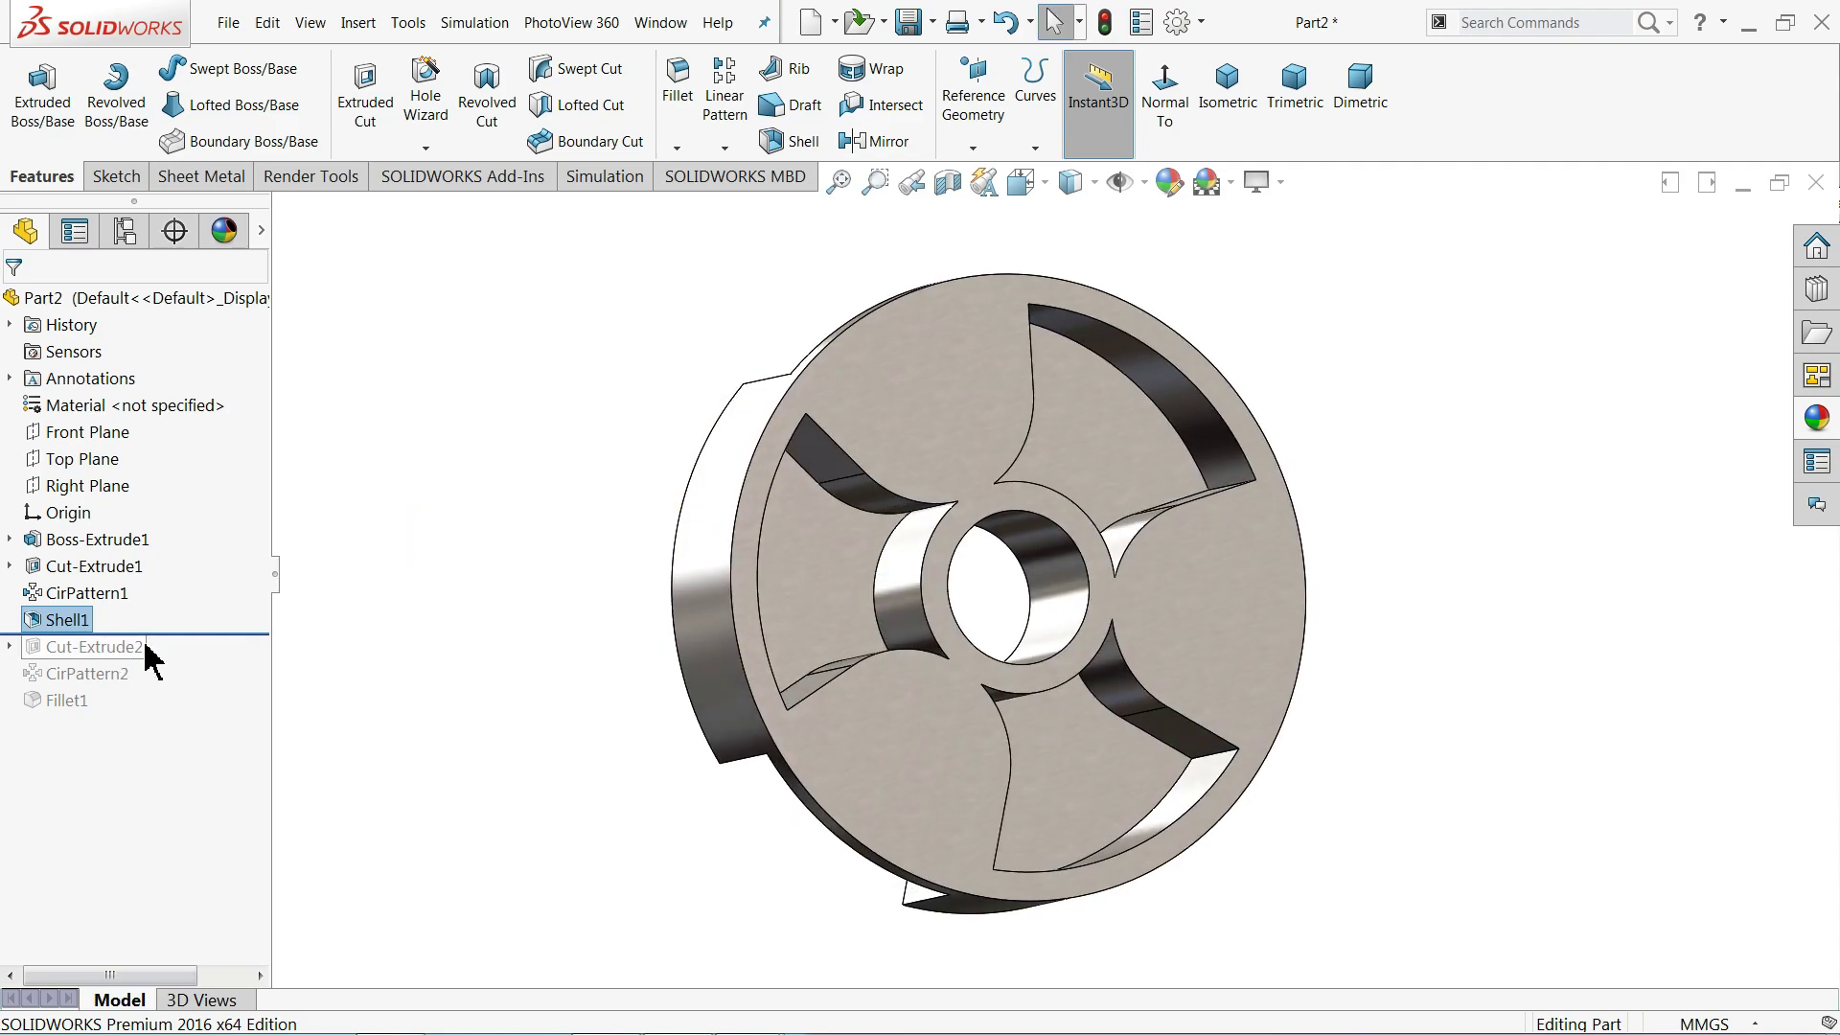
drag(198, 635, 211, 662)
middle_drag(473, 633, 809, 584)
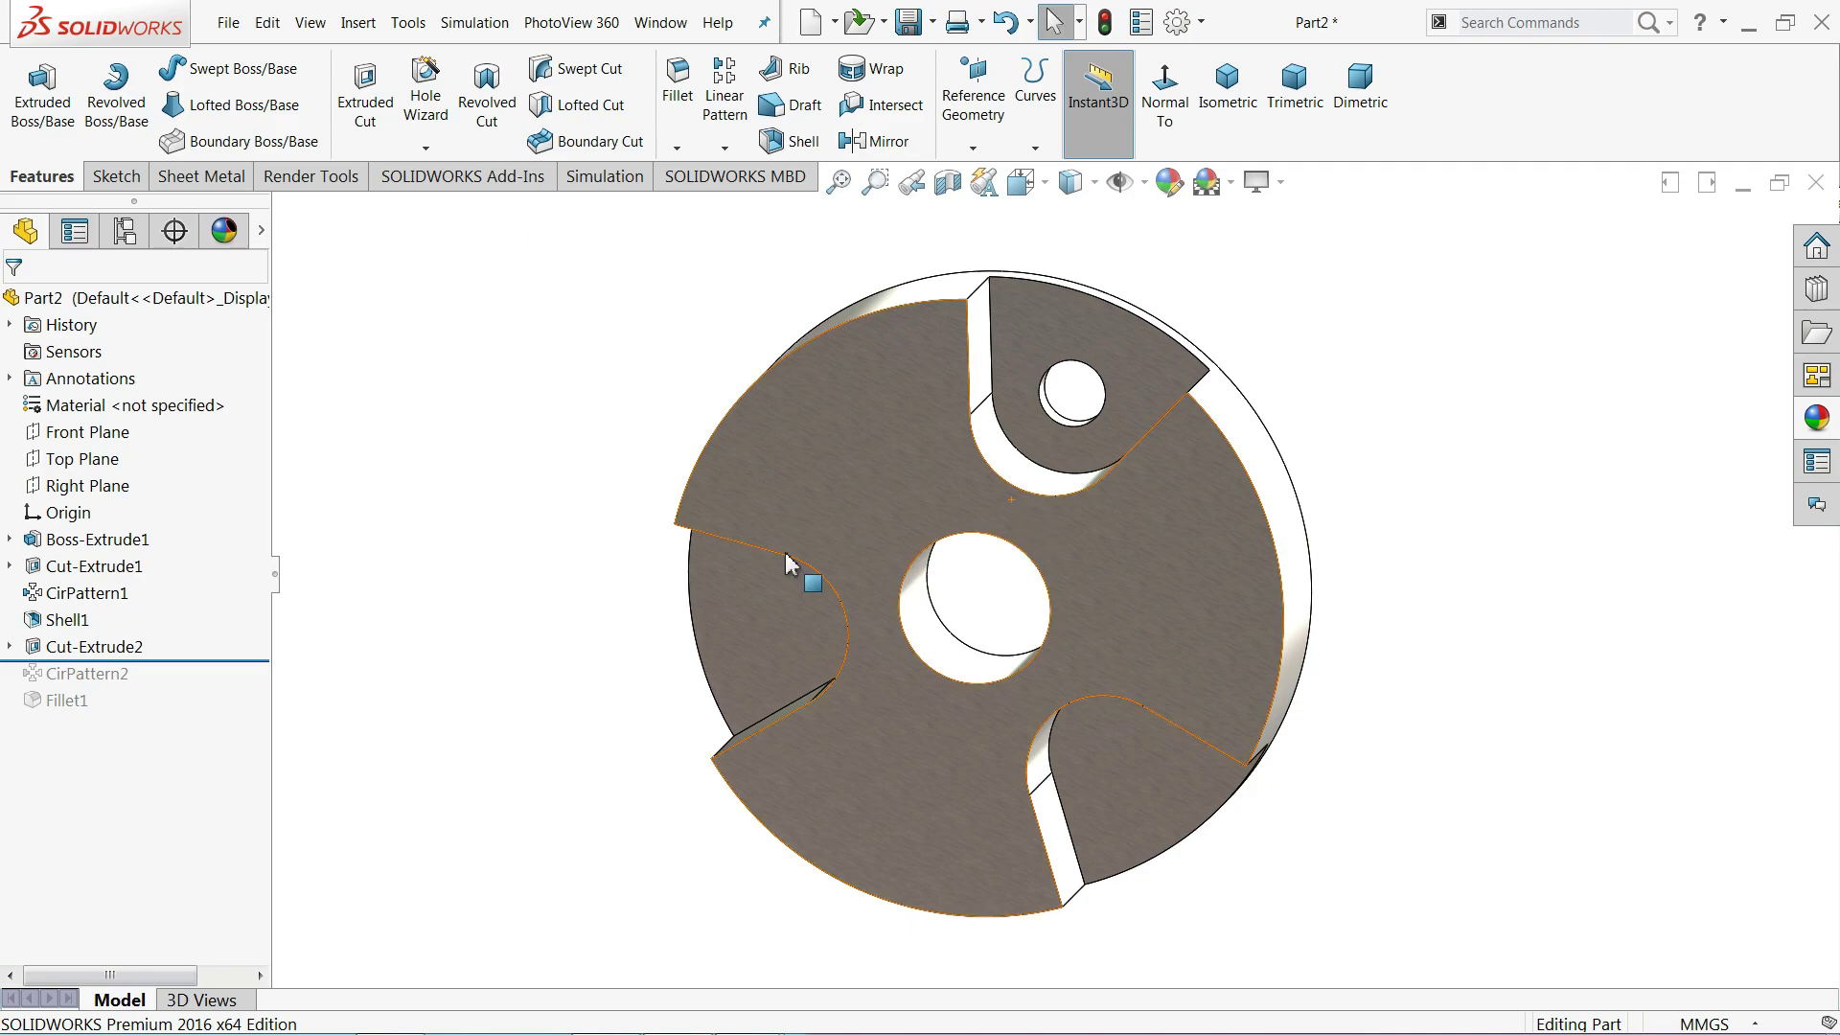
drag(214, 657, 212, 676)
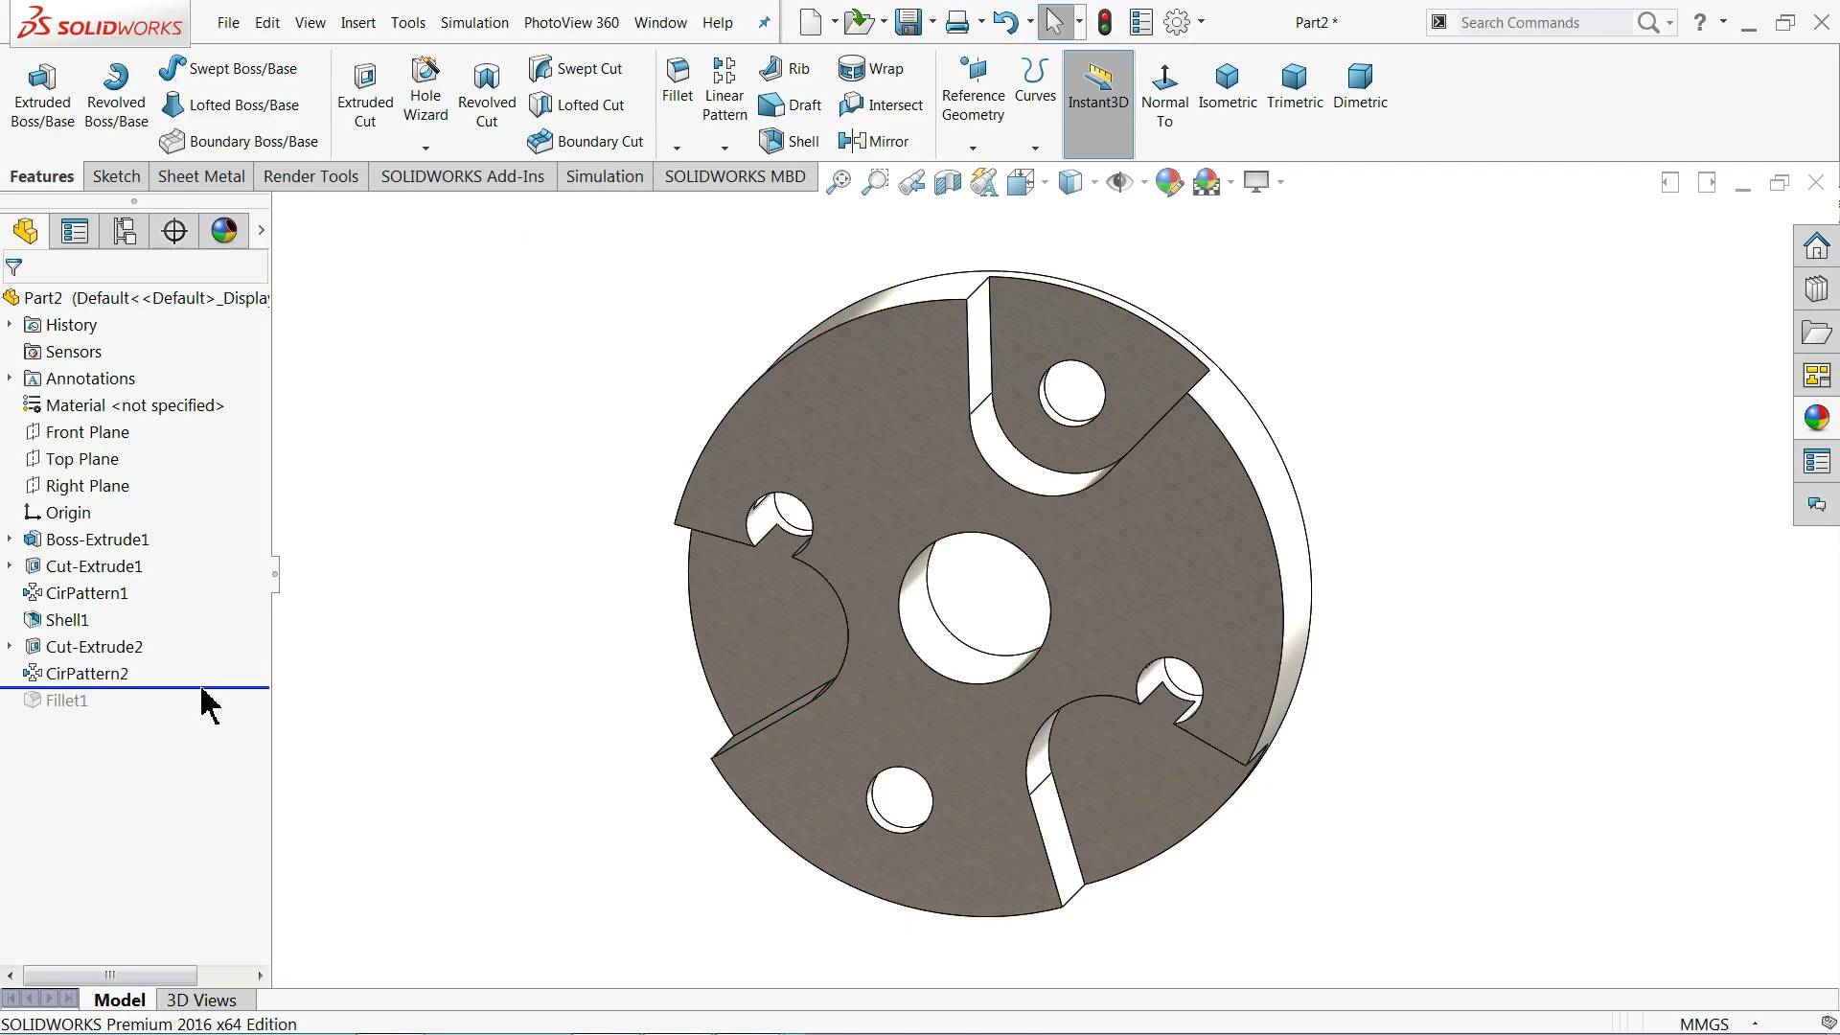
- Edit CirPattern2 to 6 instances of the Ø7 hole
click(38, 676)
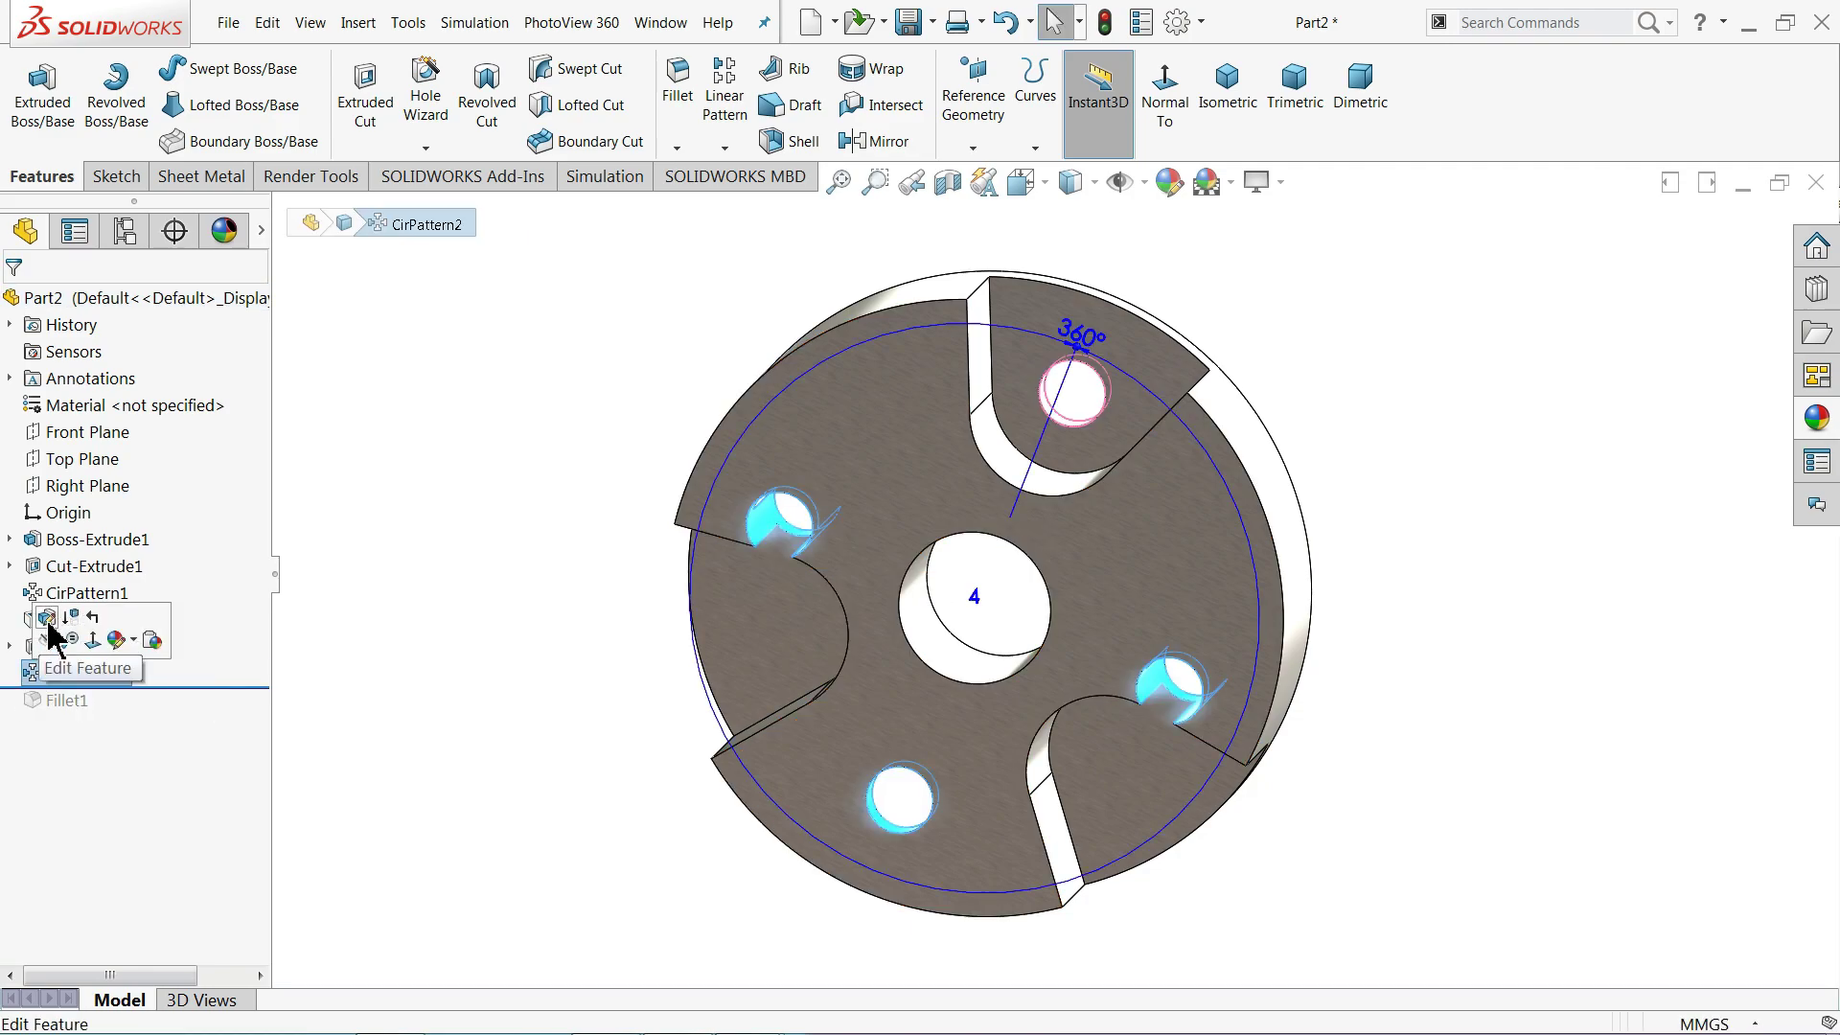
click(46, 618)
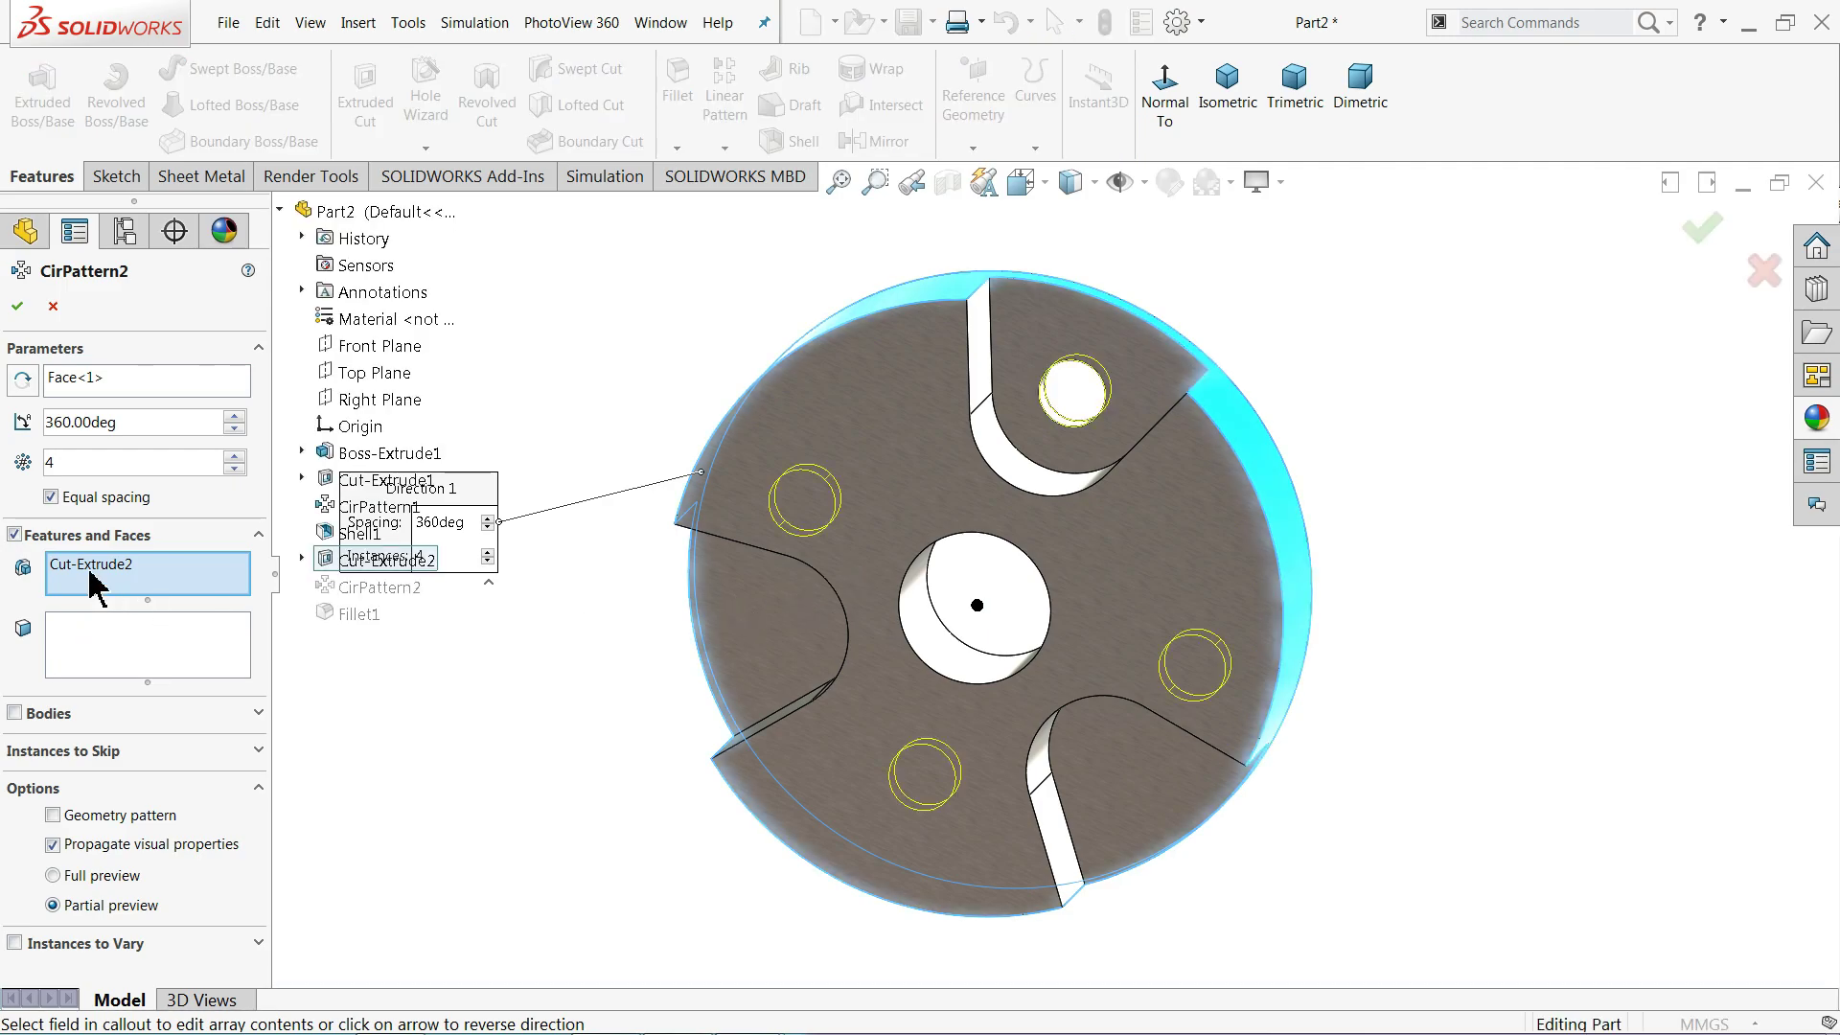
click(234, 457)
click(234, 458)
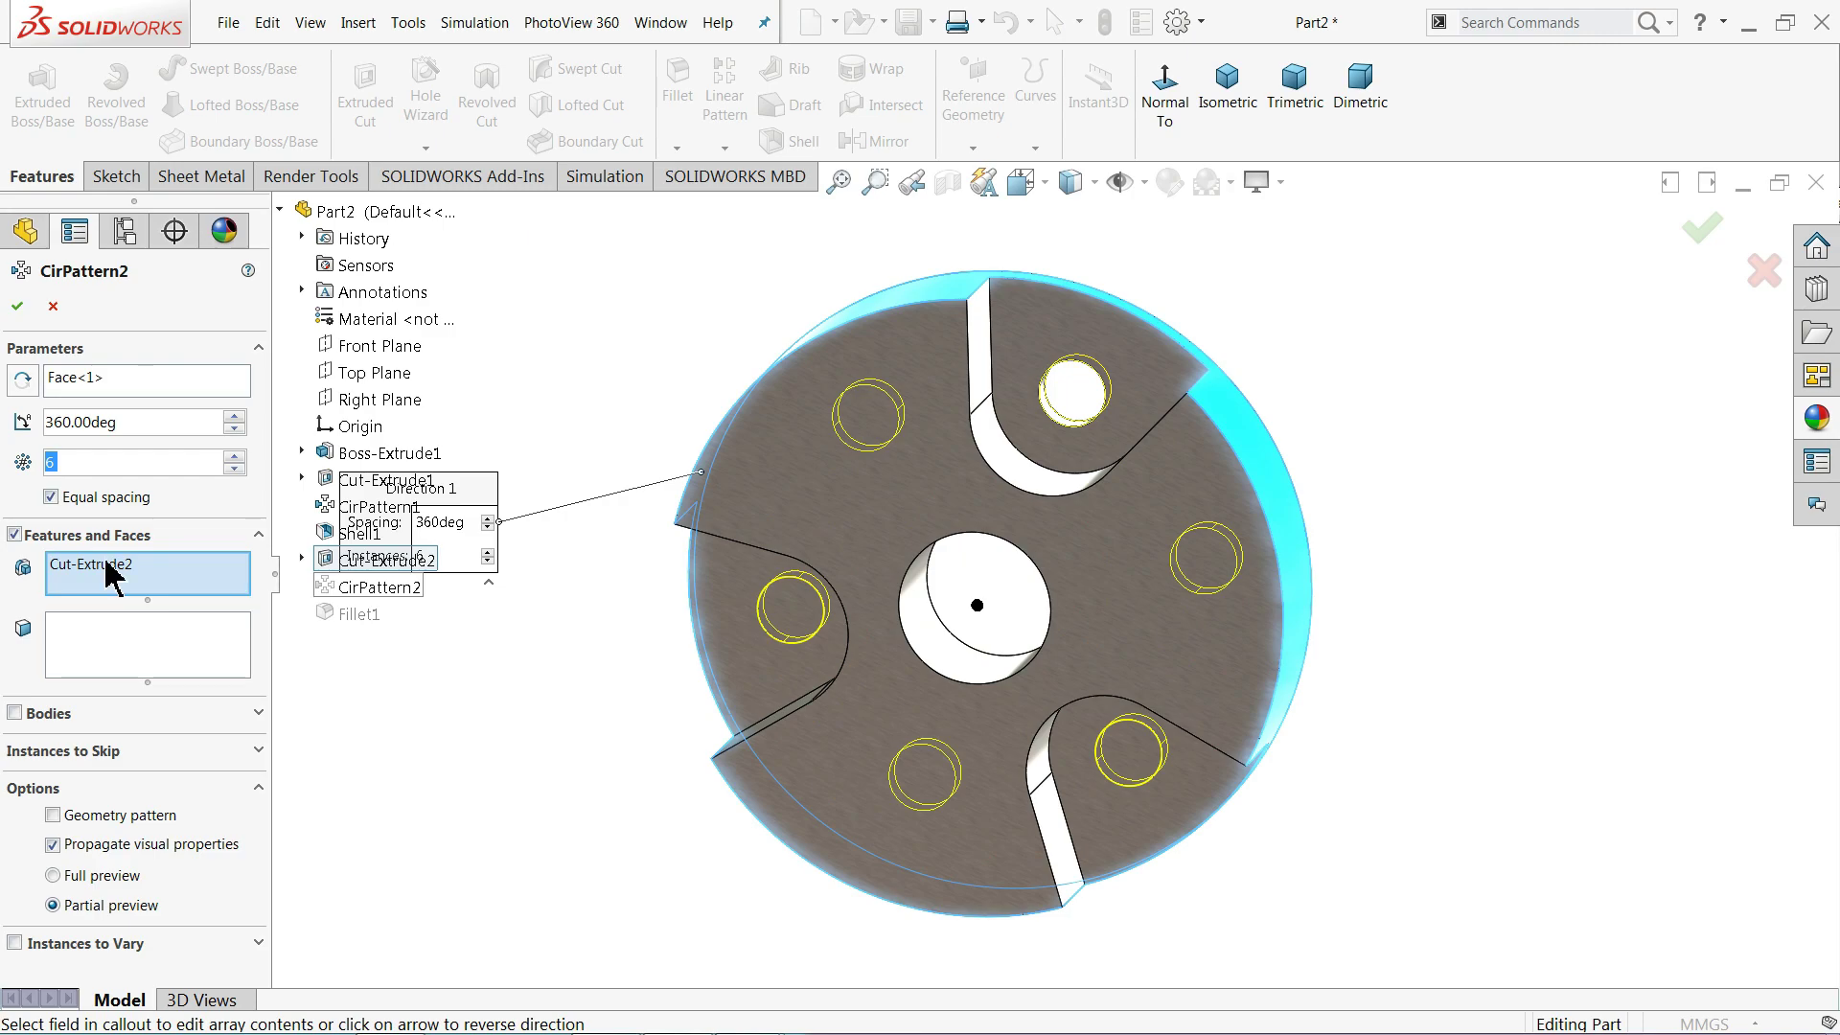
click(17, 306)
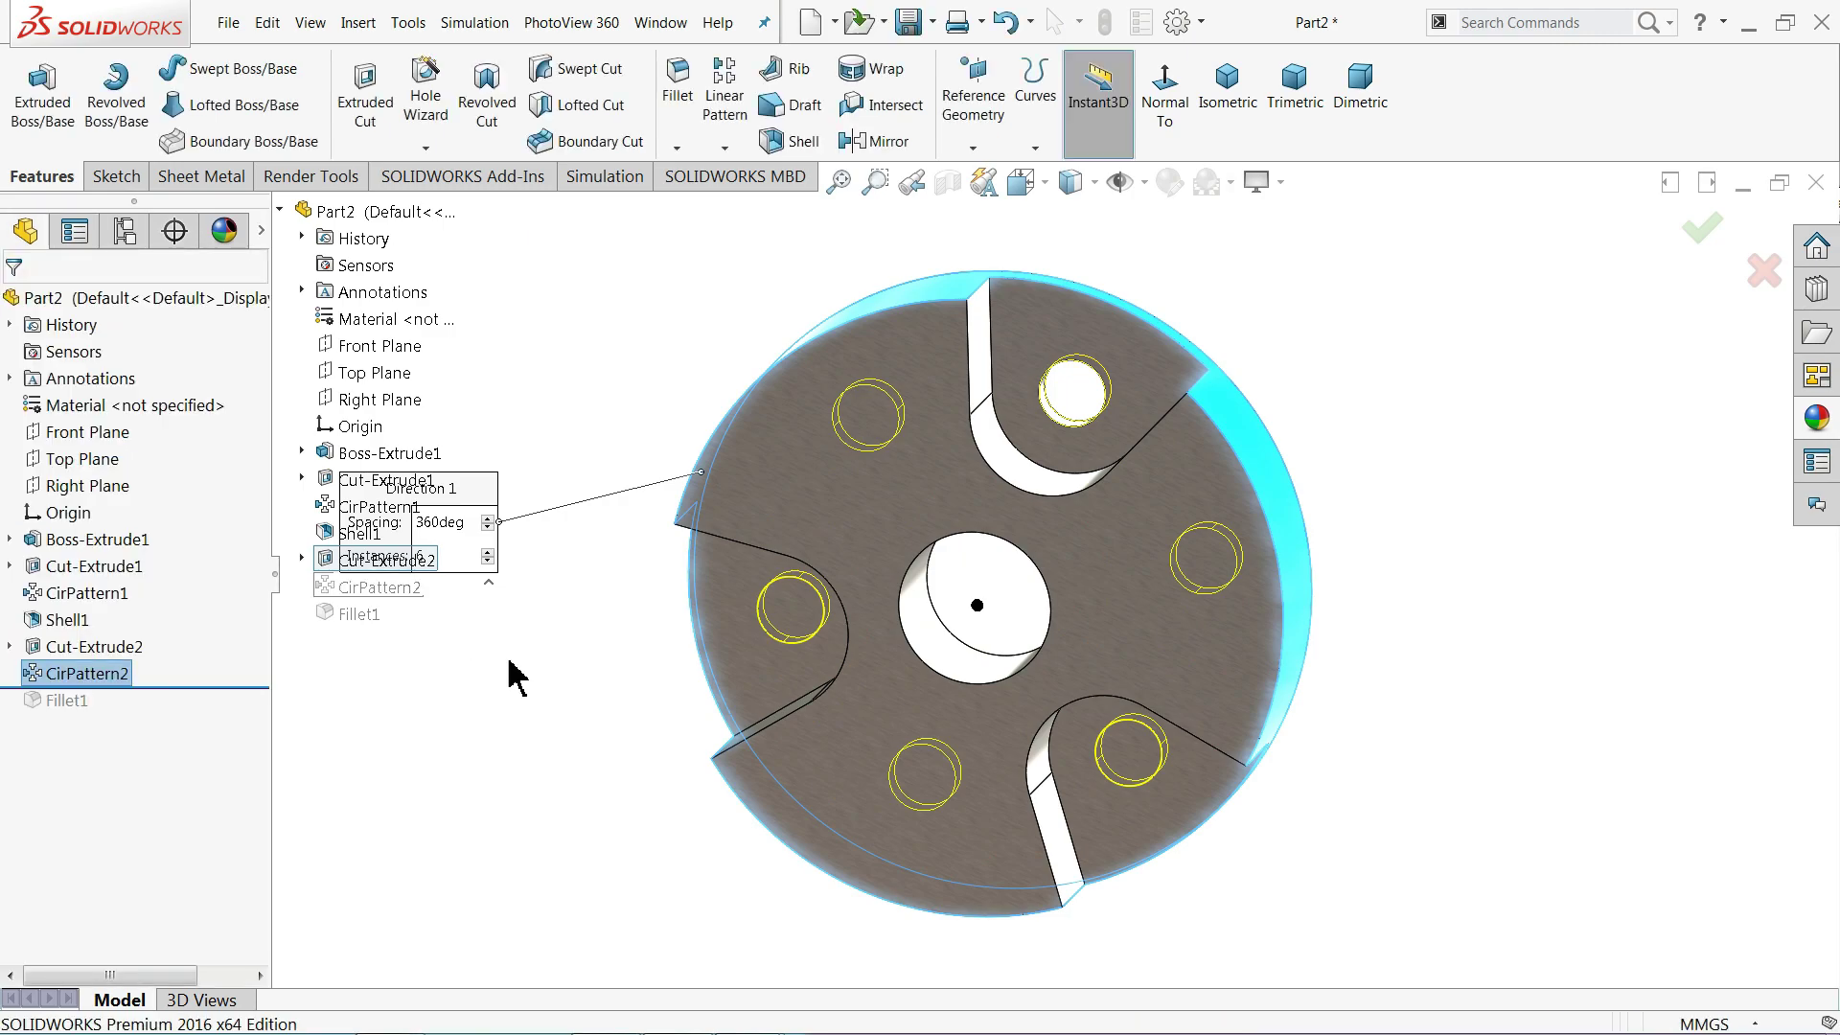
middle_drag(565, 683, 238, 605)
click(464, 670)
middle_drag(464, 670, 455, 580)
key(alt+Tab)
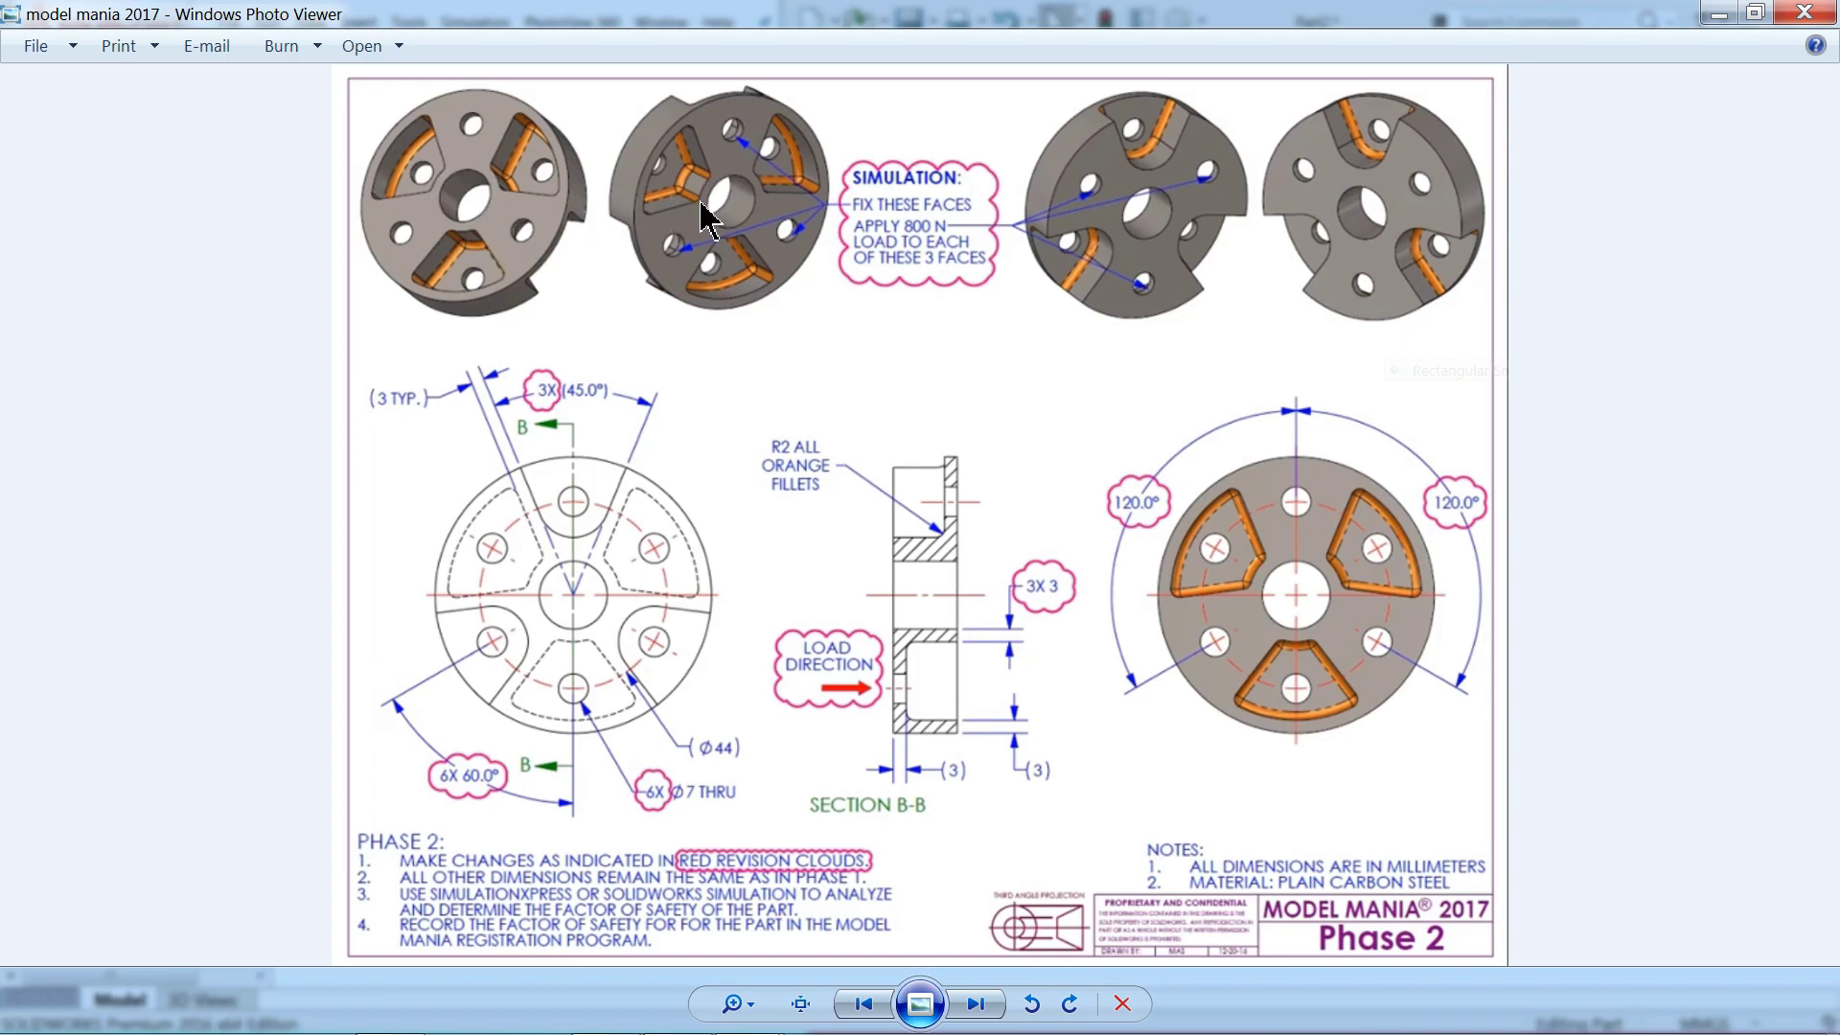
- Minimize the reference drawing and select the six curved faces around the hub
click(1720, 14)
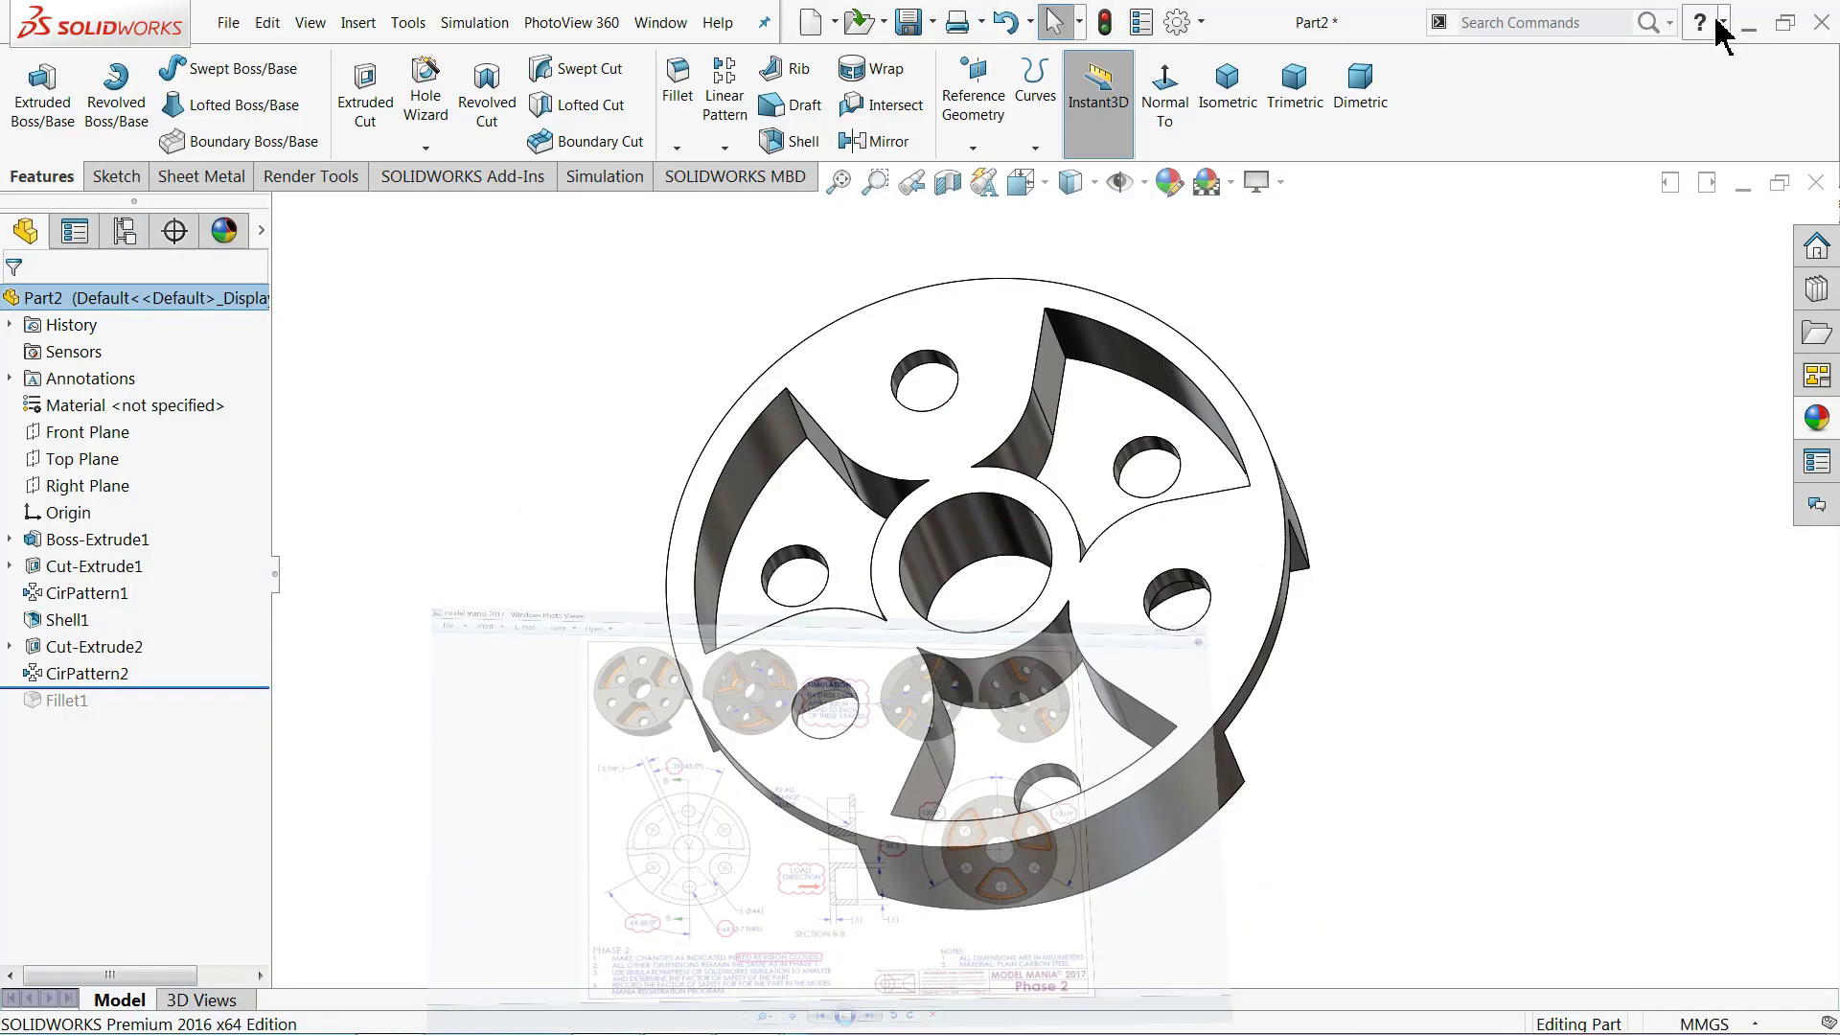
middle_drag(514, 534, 524, 526)
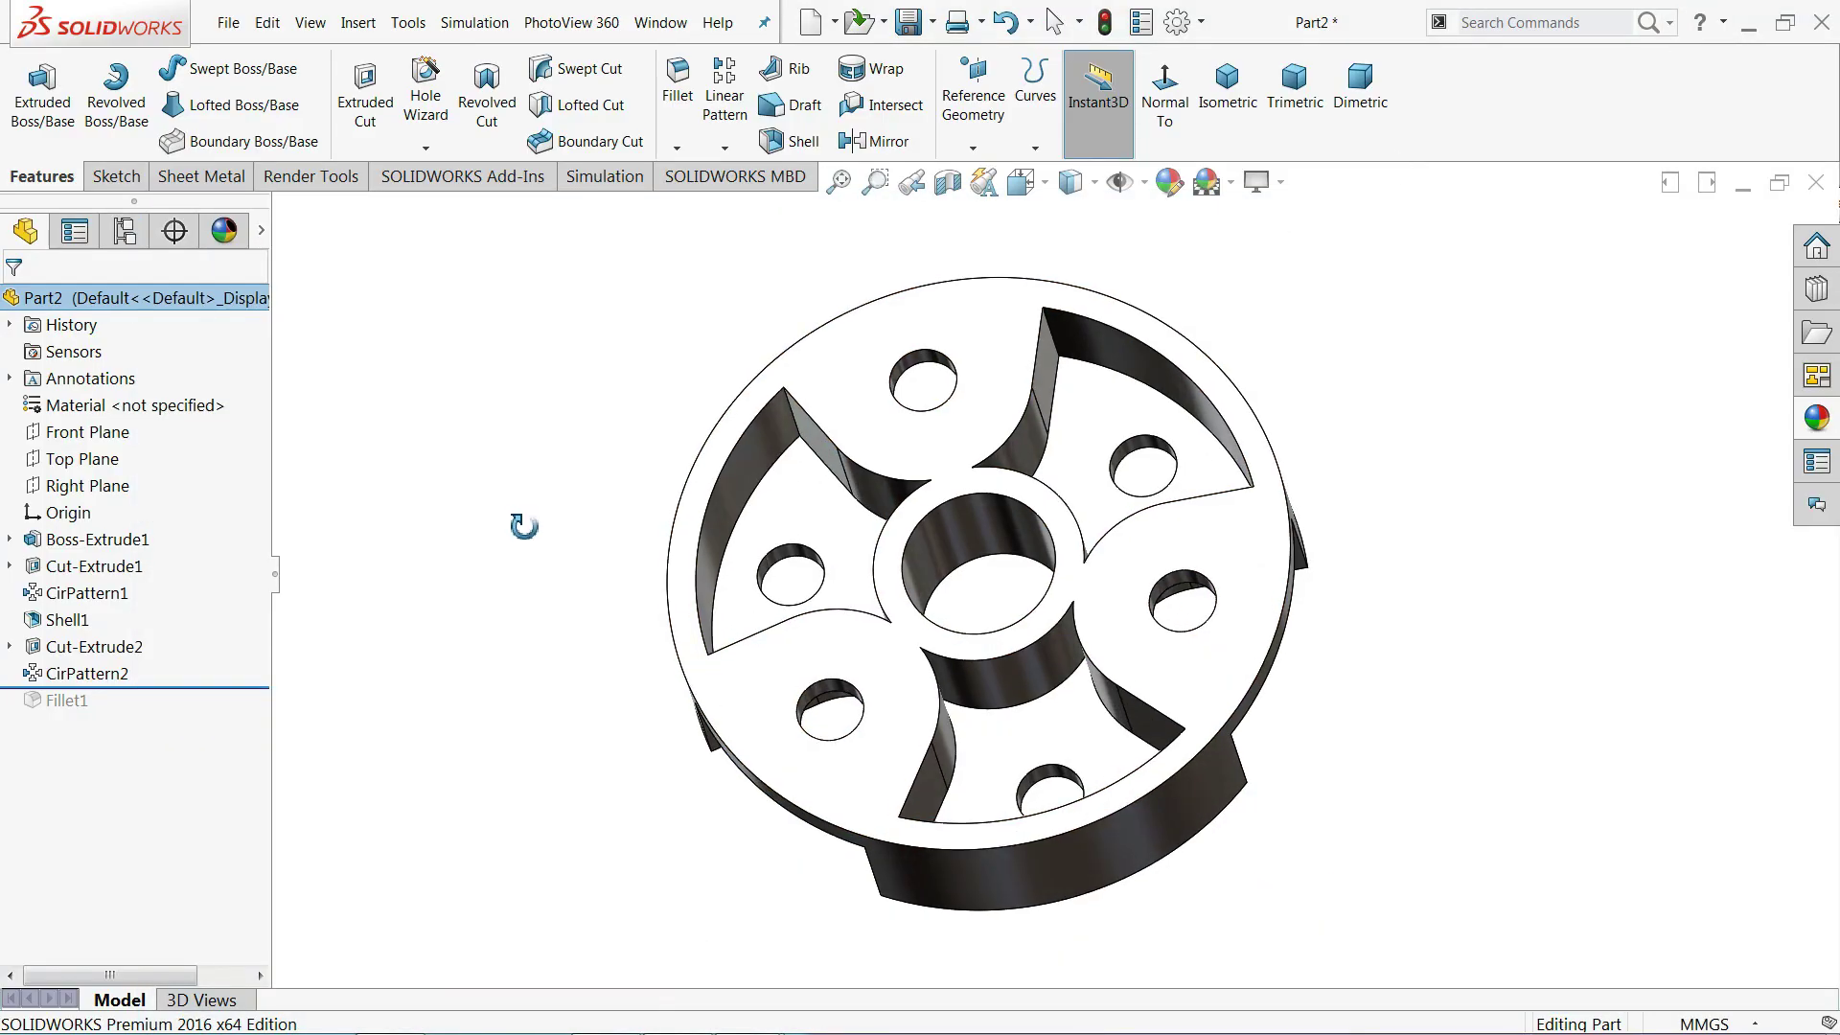
scroll(878, 543, down, 3)
click(879, 505)
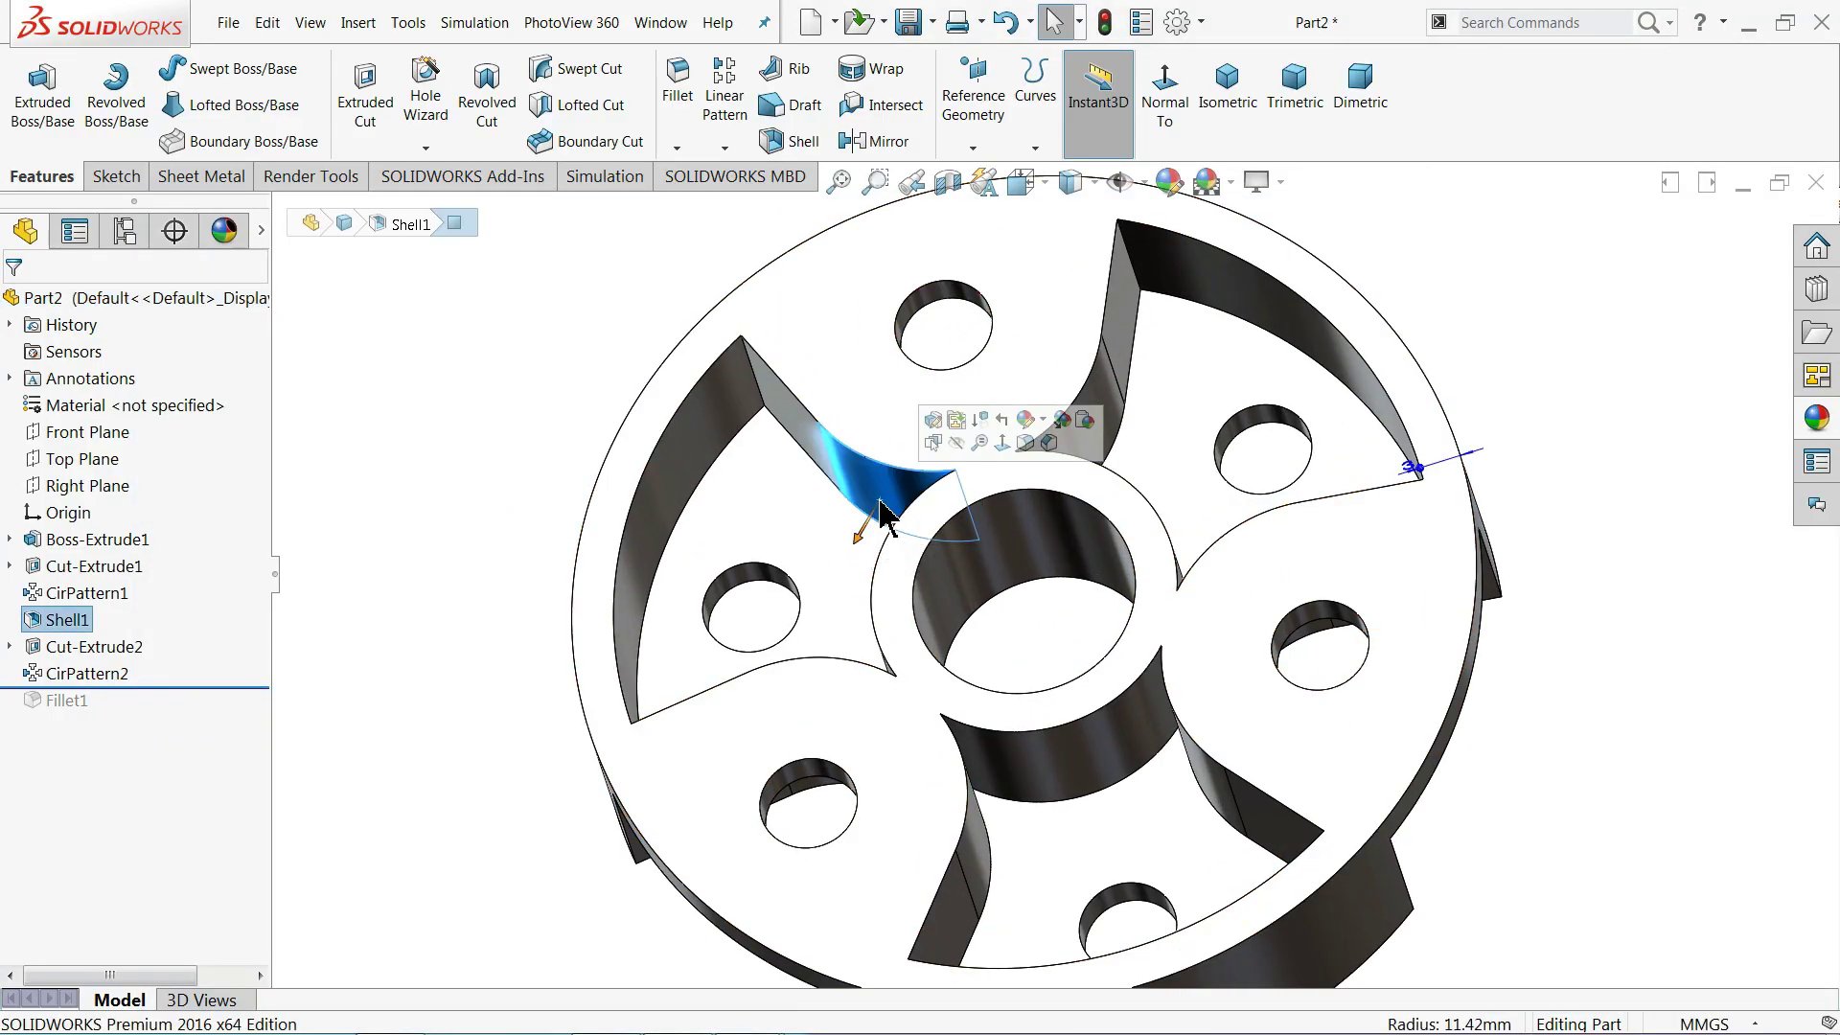
ctrl+click(1094, 422)
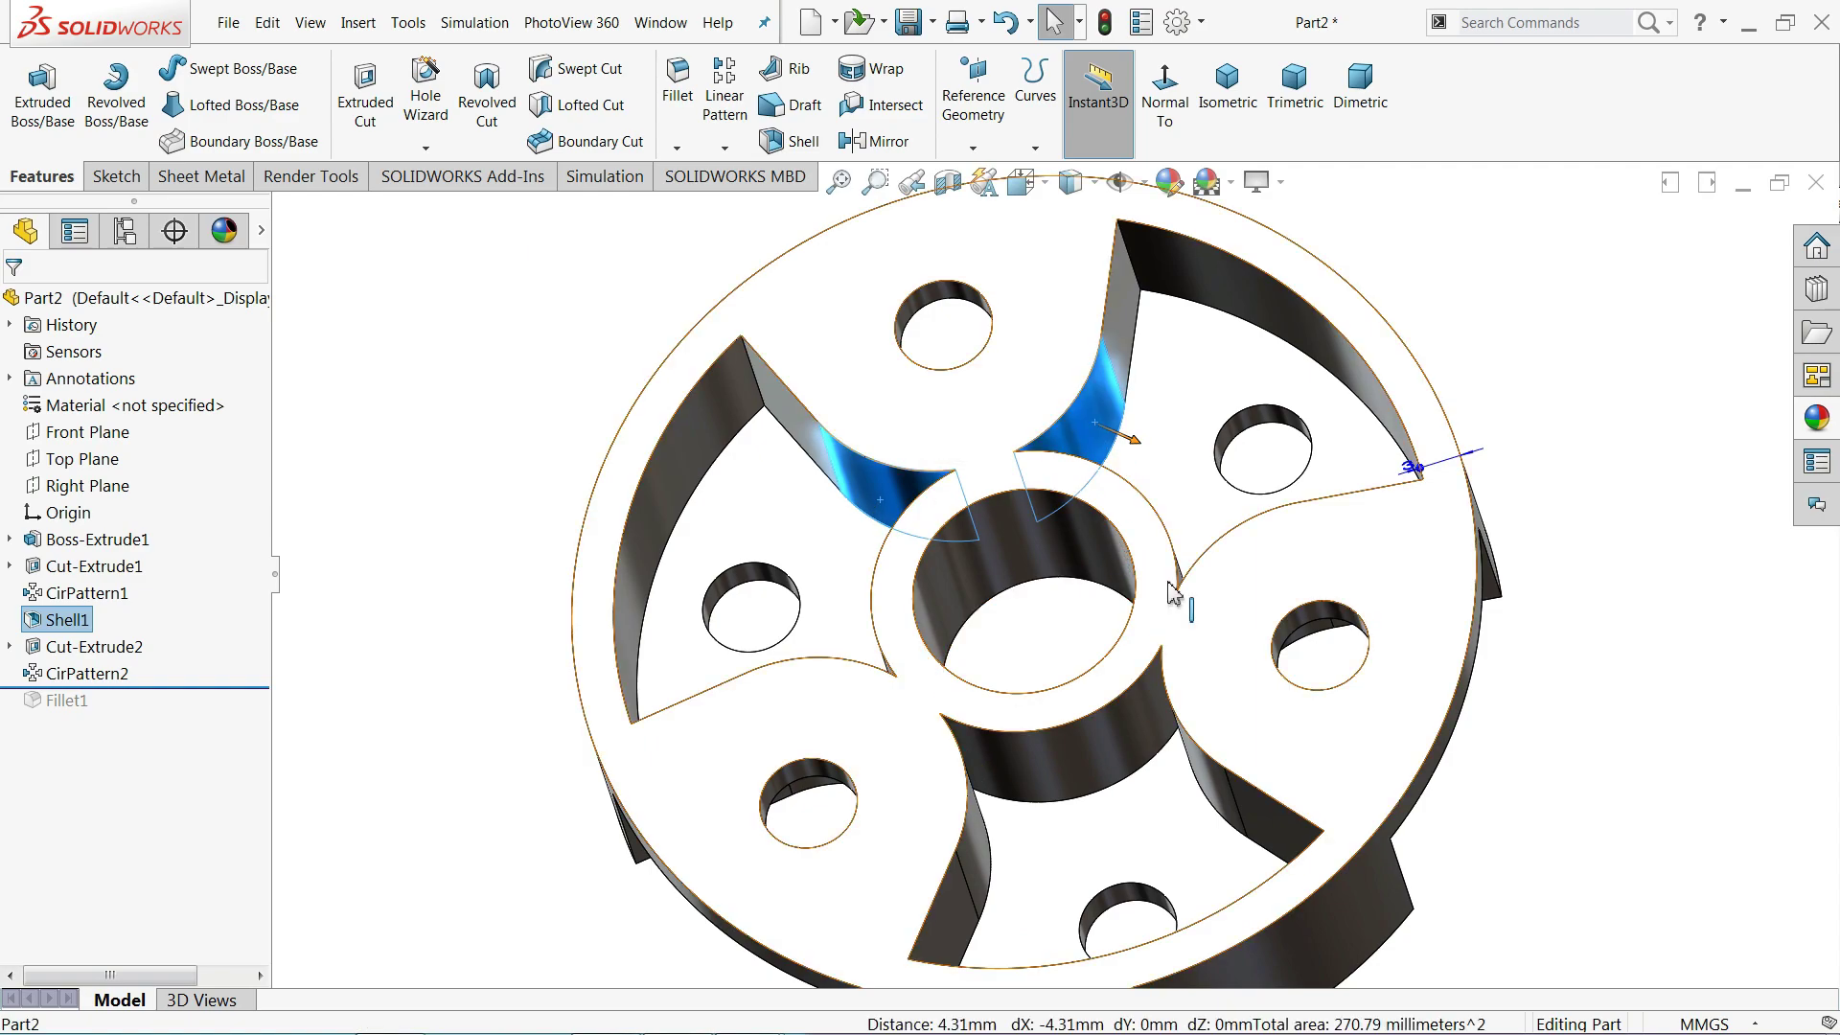
ctrl+click(1215, 776)
ctrl+click(978, 844)
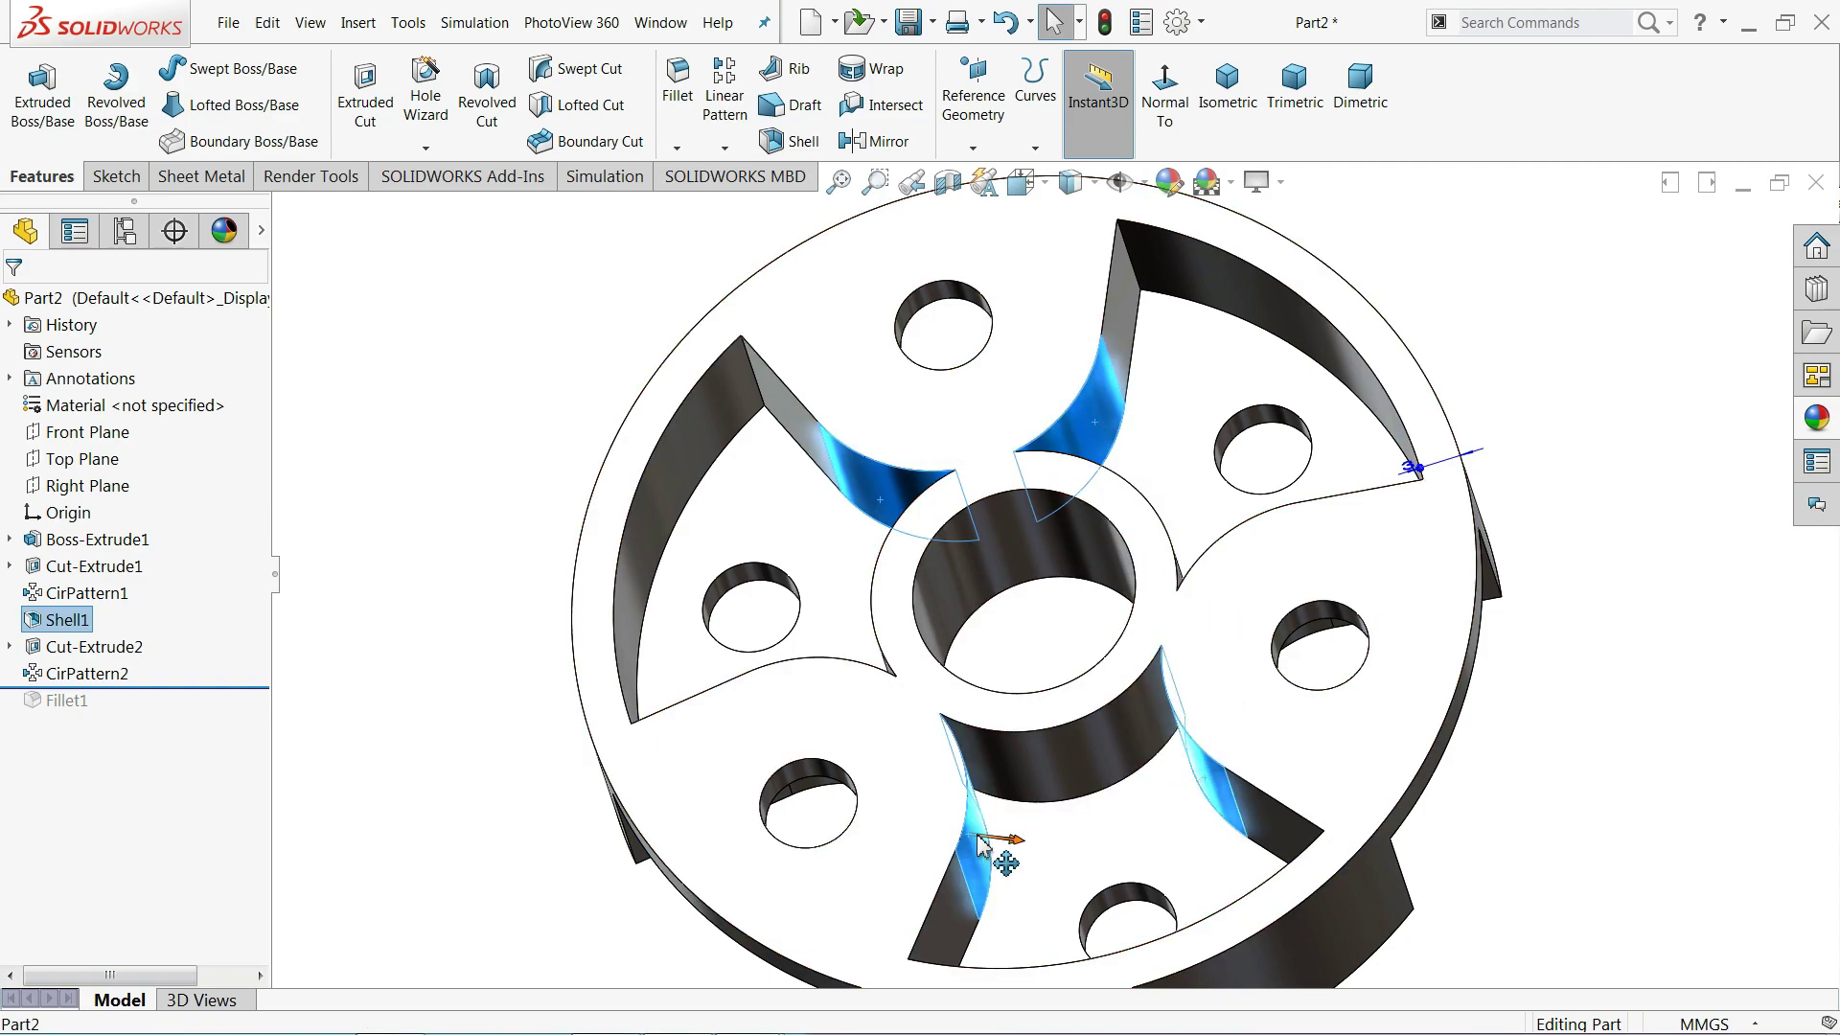
mouse_move(485, 378)
middle_down()
mouse_move(497, 509)
mouse_move(763, 647)
middle_up()
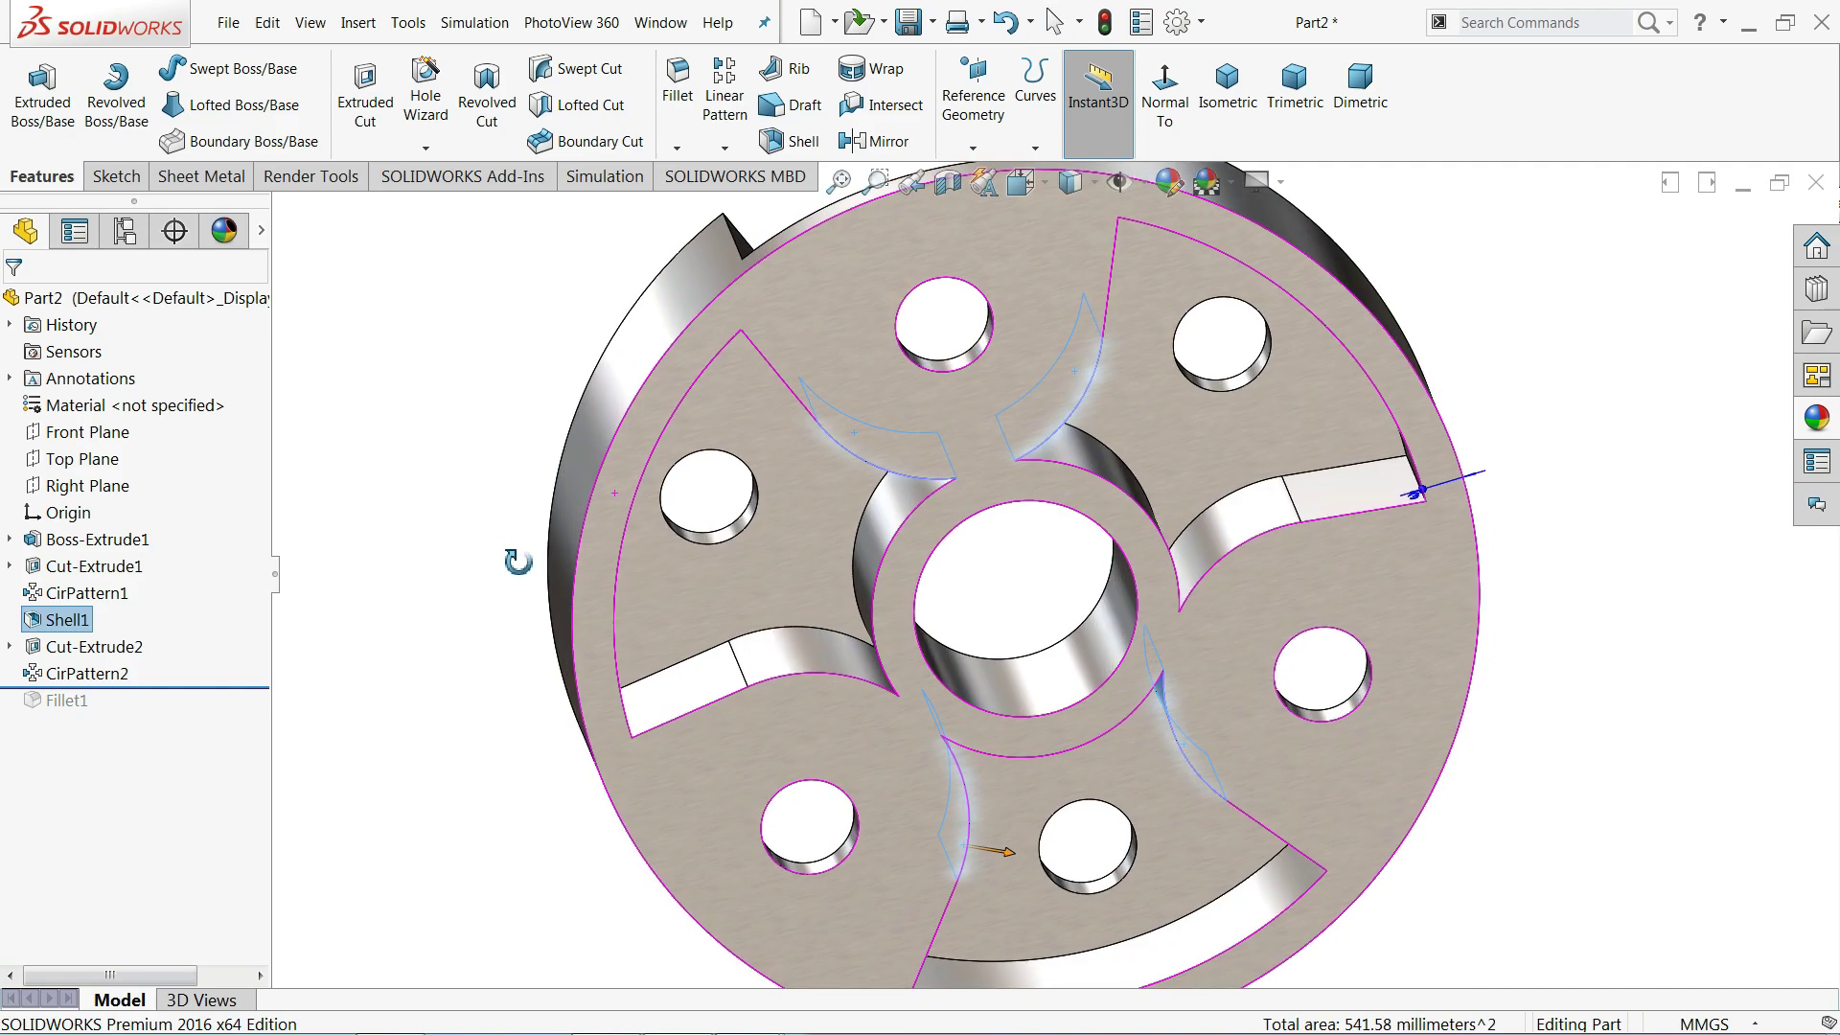
click(767, 651)
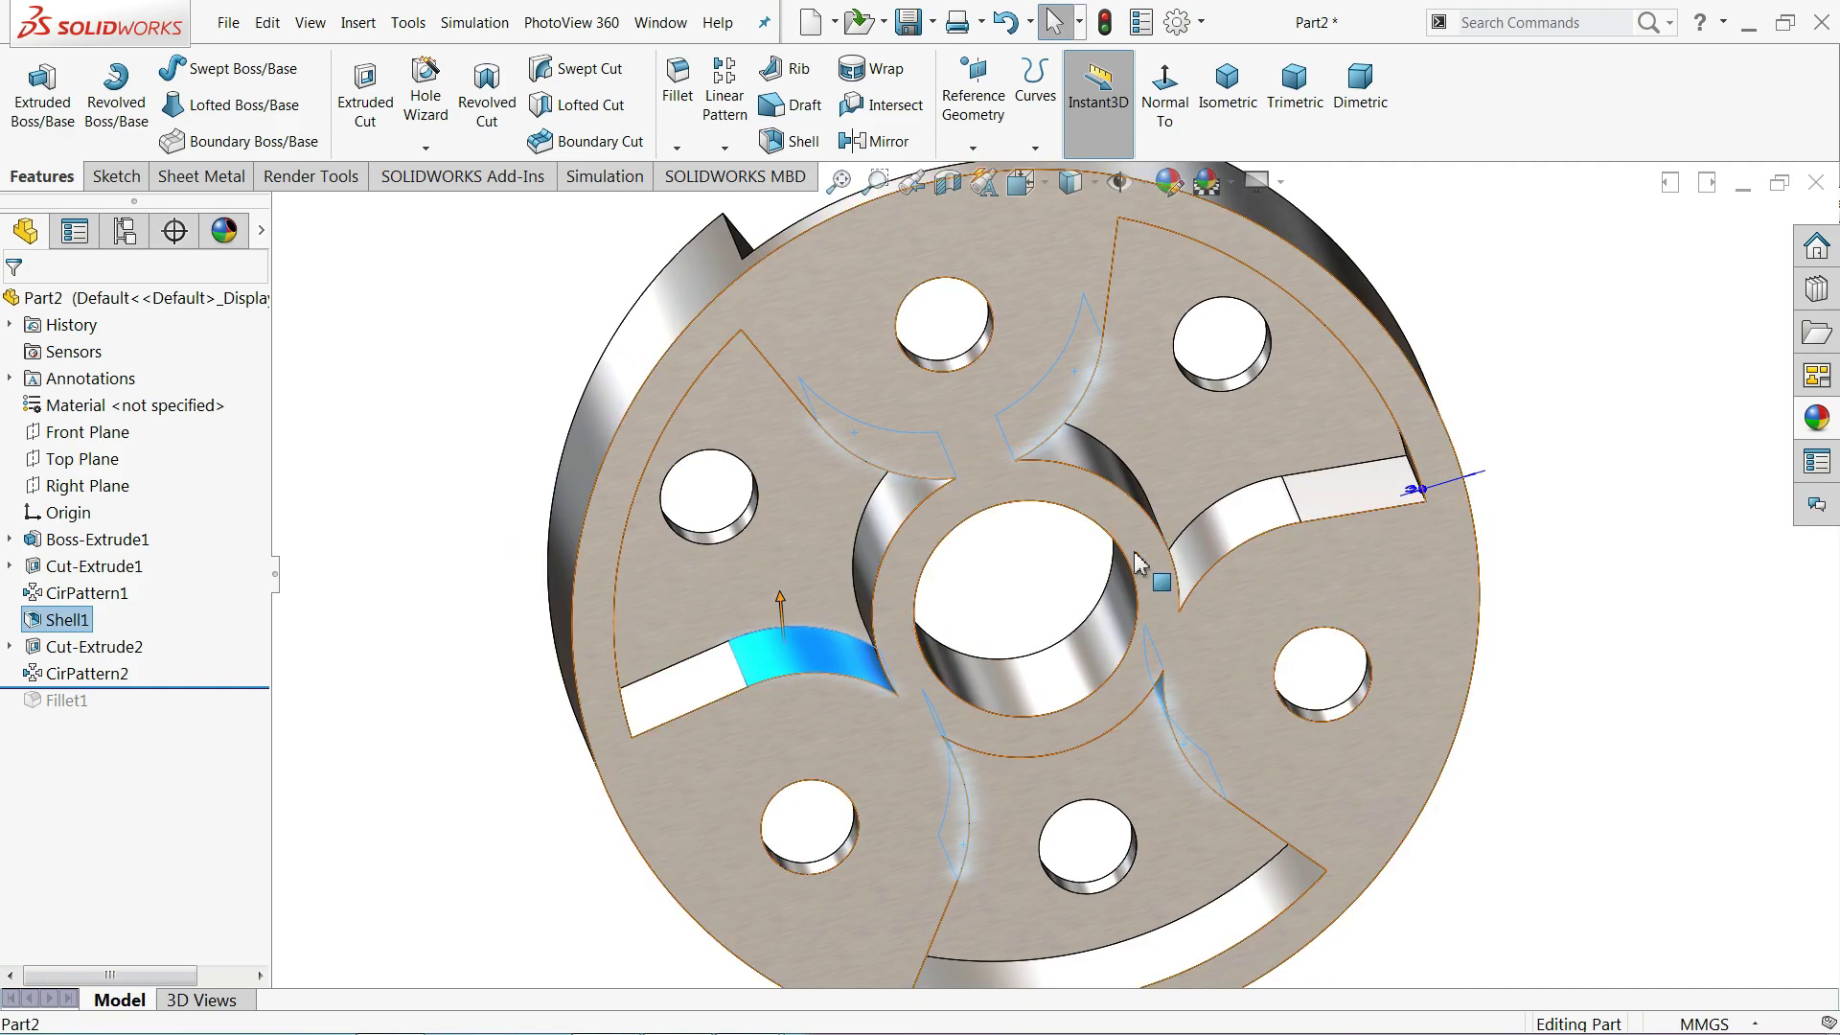
ctrl+click(1206, 556)
- Delete and patch the six selected faces as DeleteFace1
right_click(1227, 533)
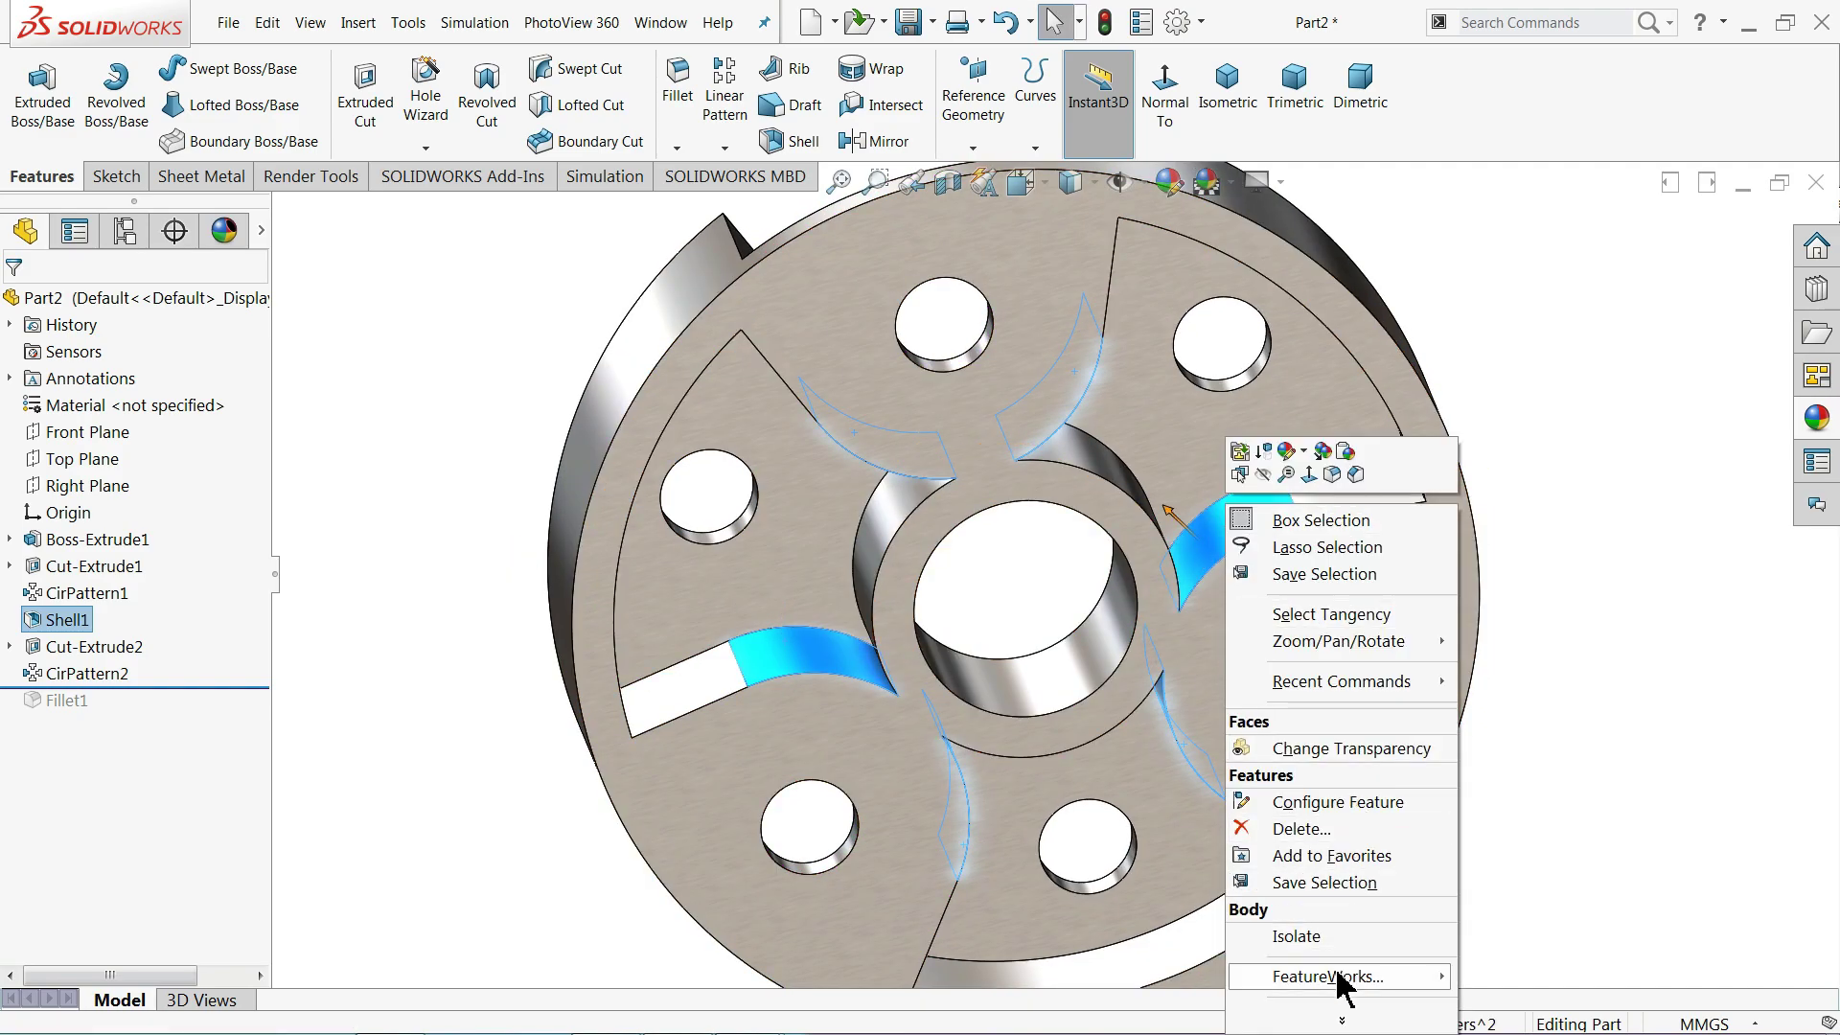
click(1340, 1020)
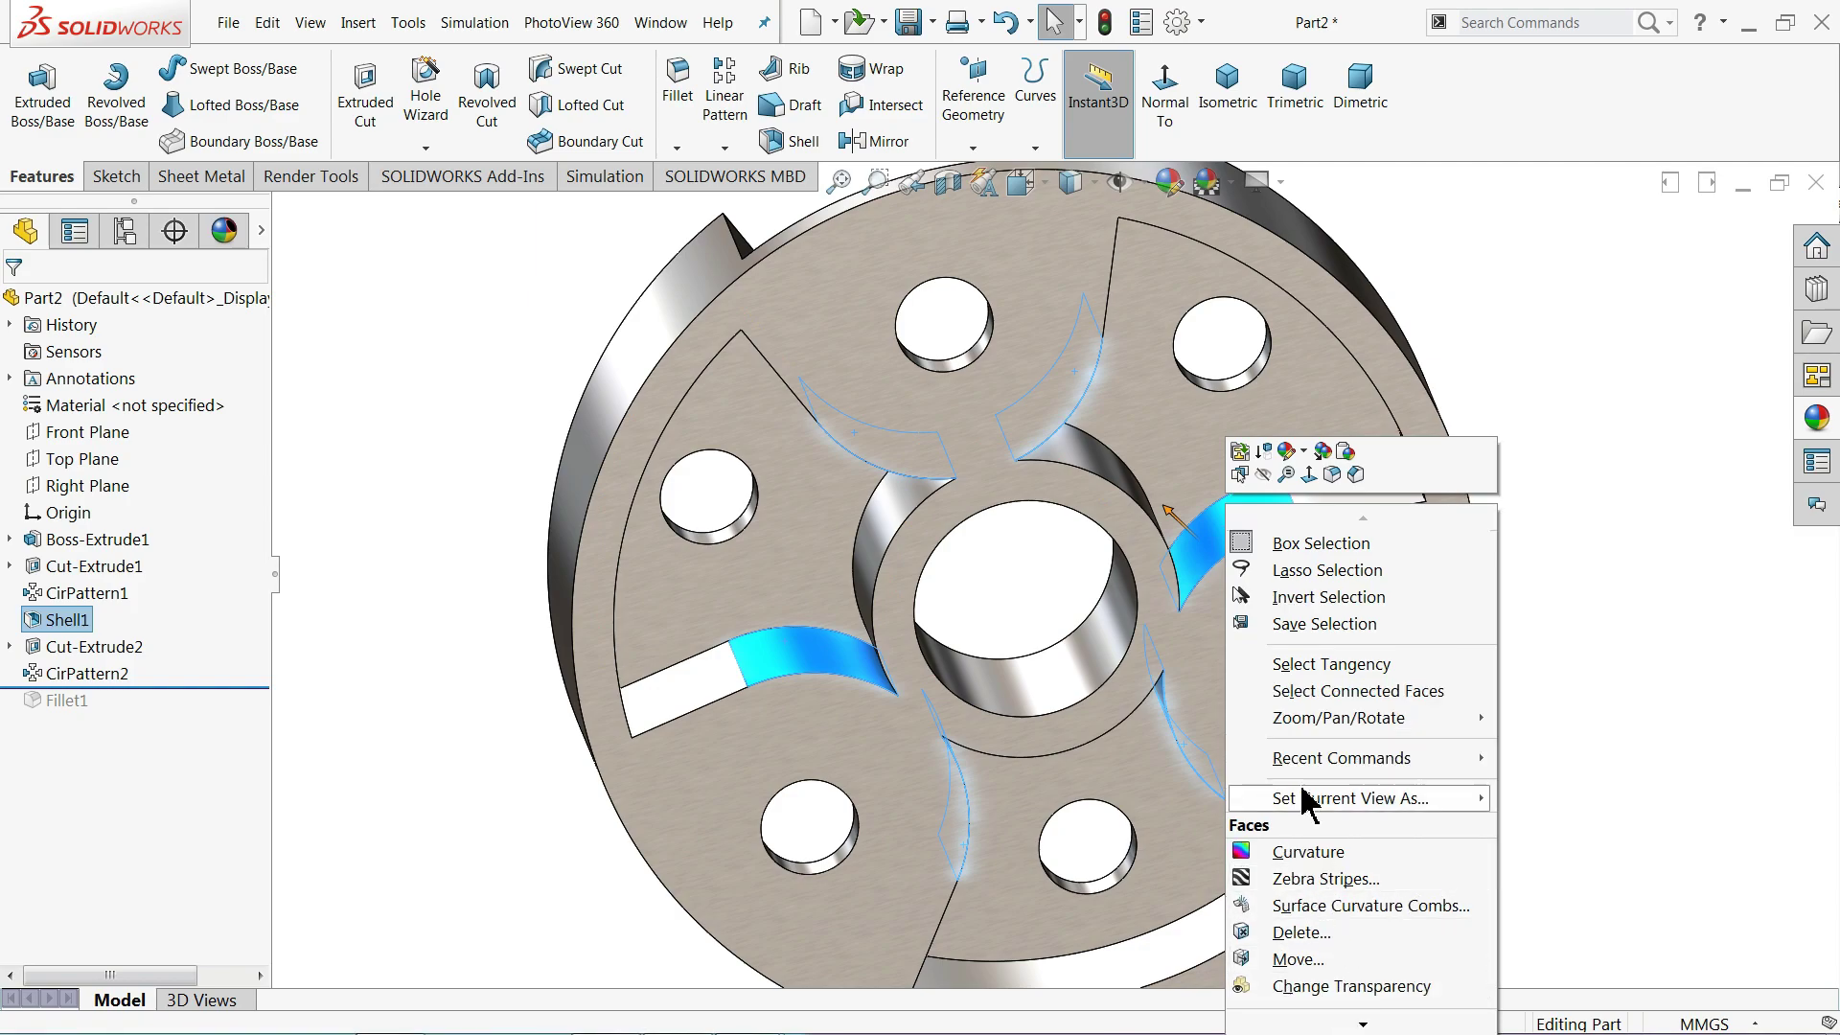
click(1304, 934)
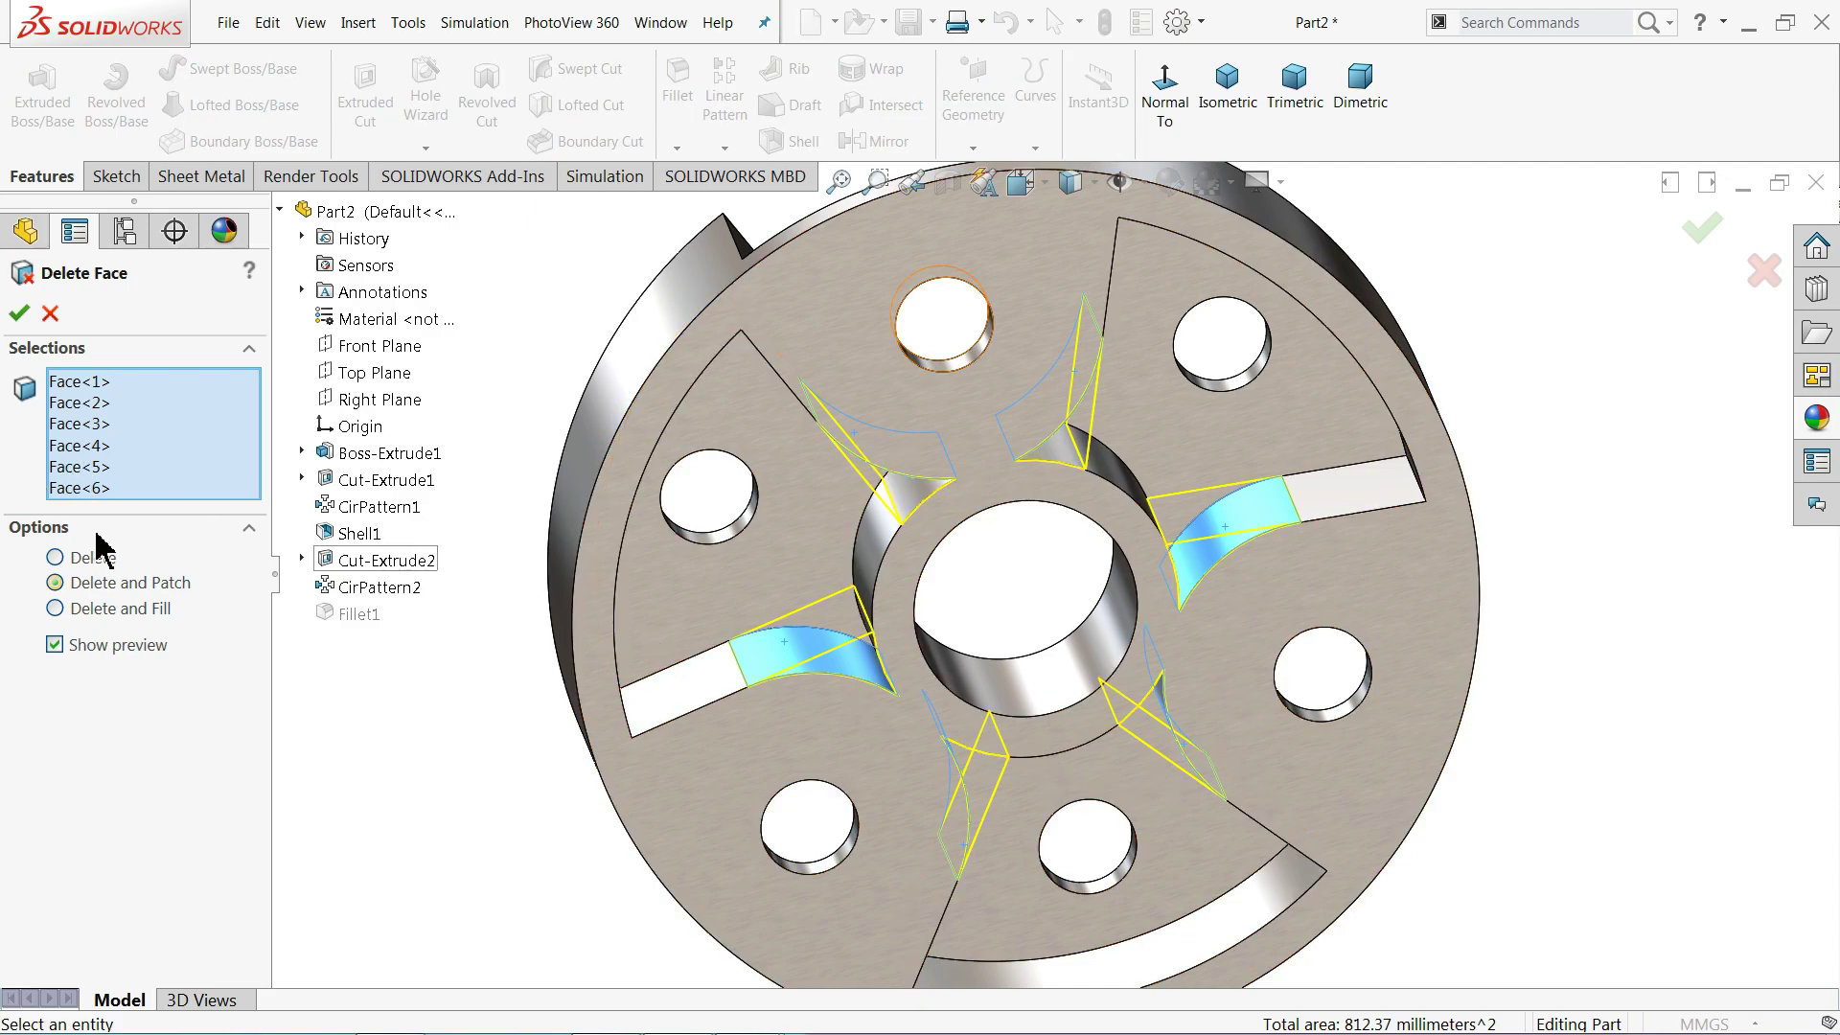
click(19, 314)
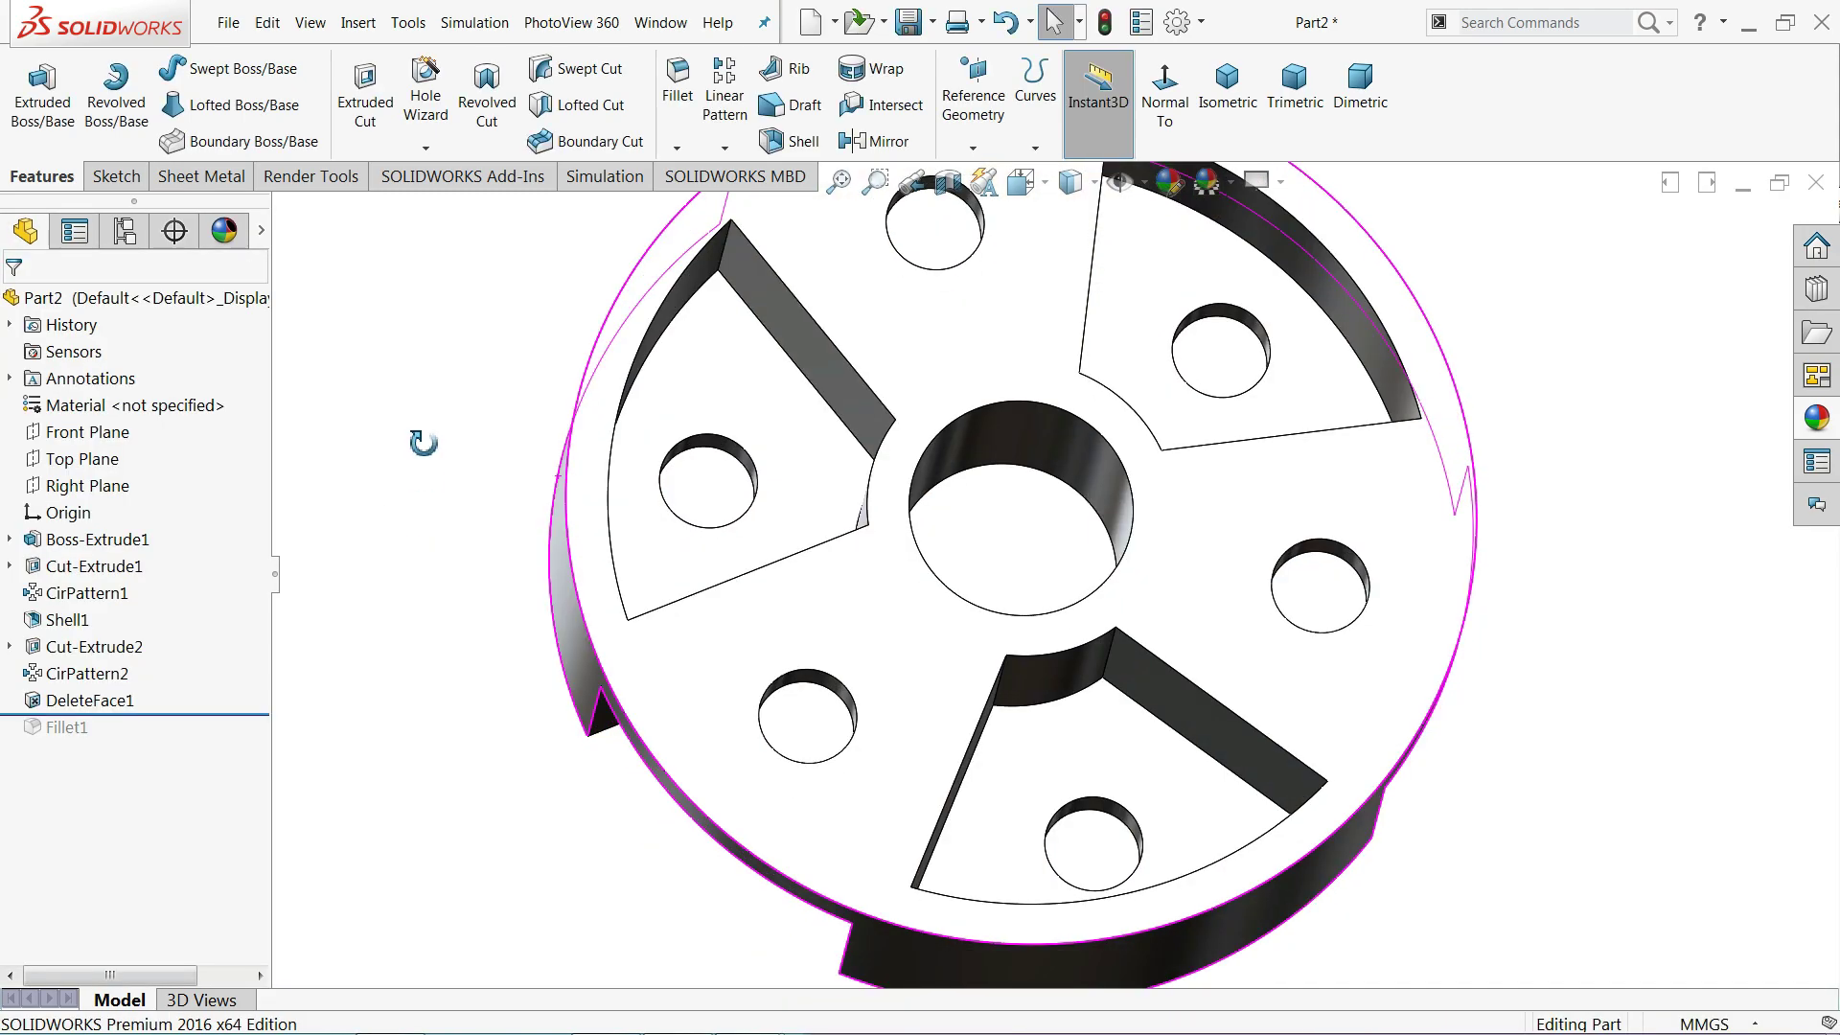
- Inspect the patched slots and roll the model forward to include Fillet1
mouse_move(423, 443)
middle_down()
mouse_move(403, 411)
mouse_move(378, 423)
mouse_move(442, 532)
mouse_move(731, 596)
mouse_move(707, 596)
middle_up()
scroll(576, 565, up, 5)
scroll(614, 556, down, 3)
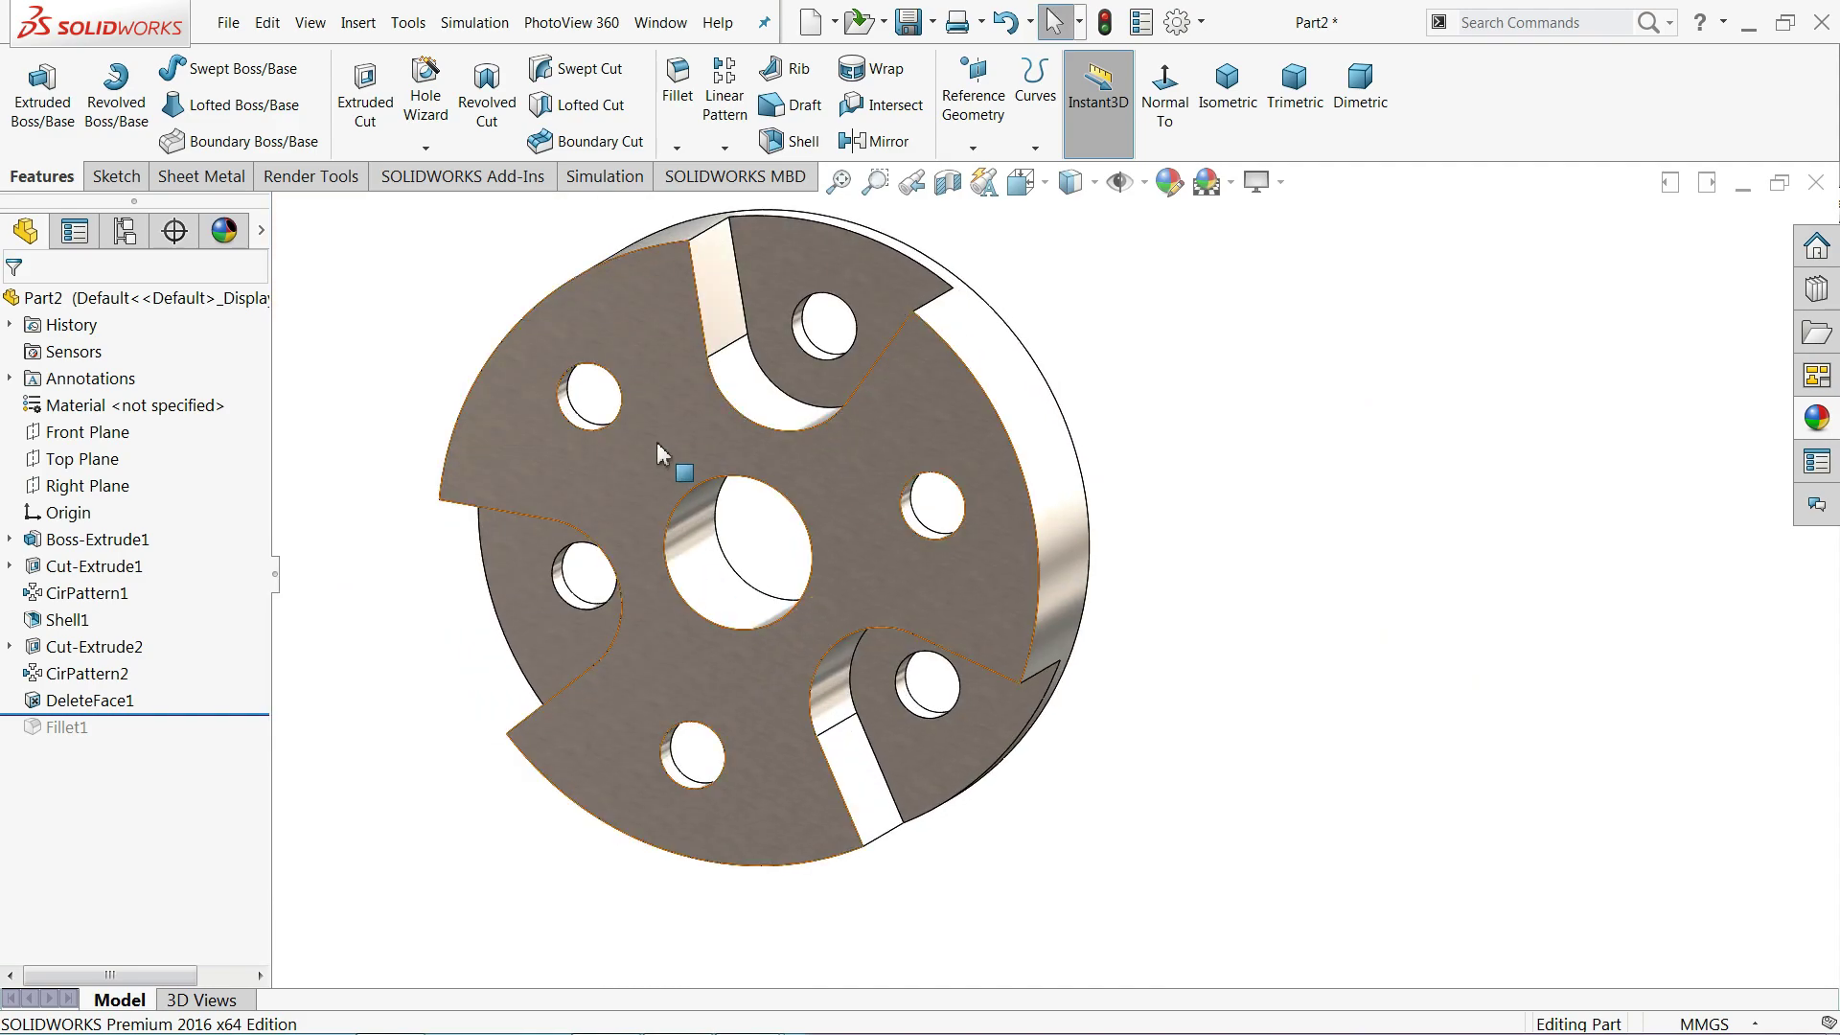
ctrl+middle_drag(657, 441, 821, 490)
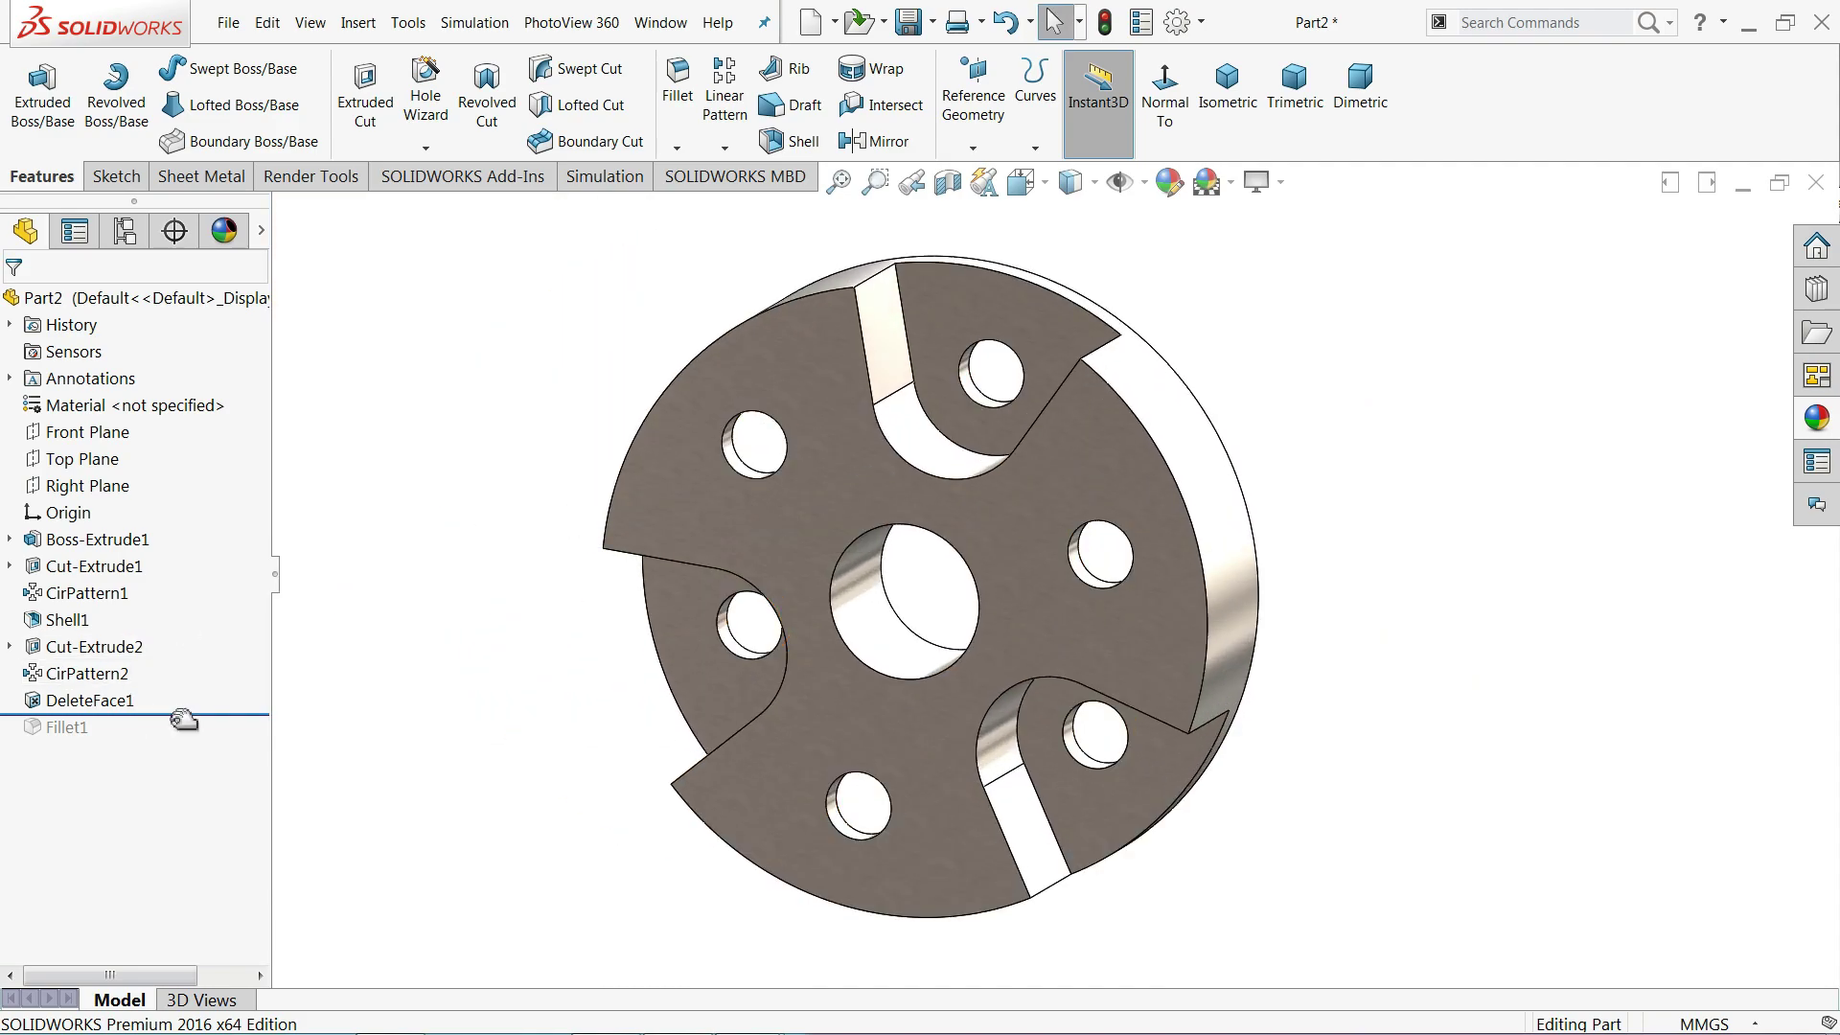
drag(182, 721, 178, 742)
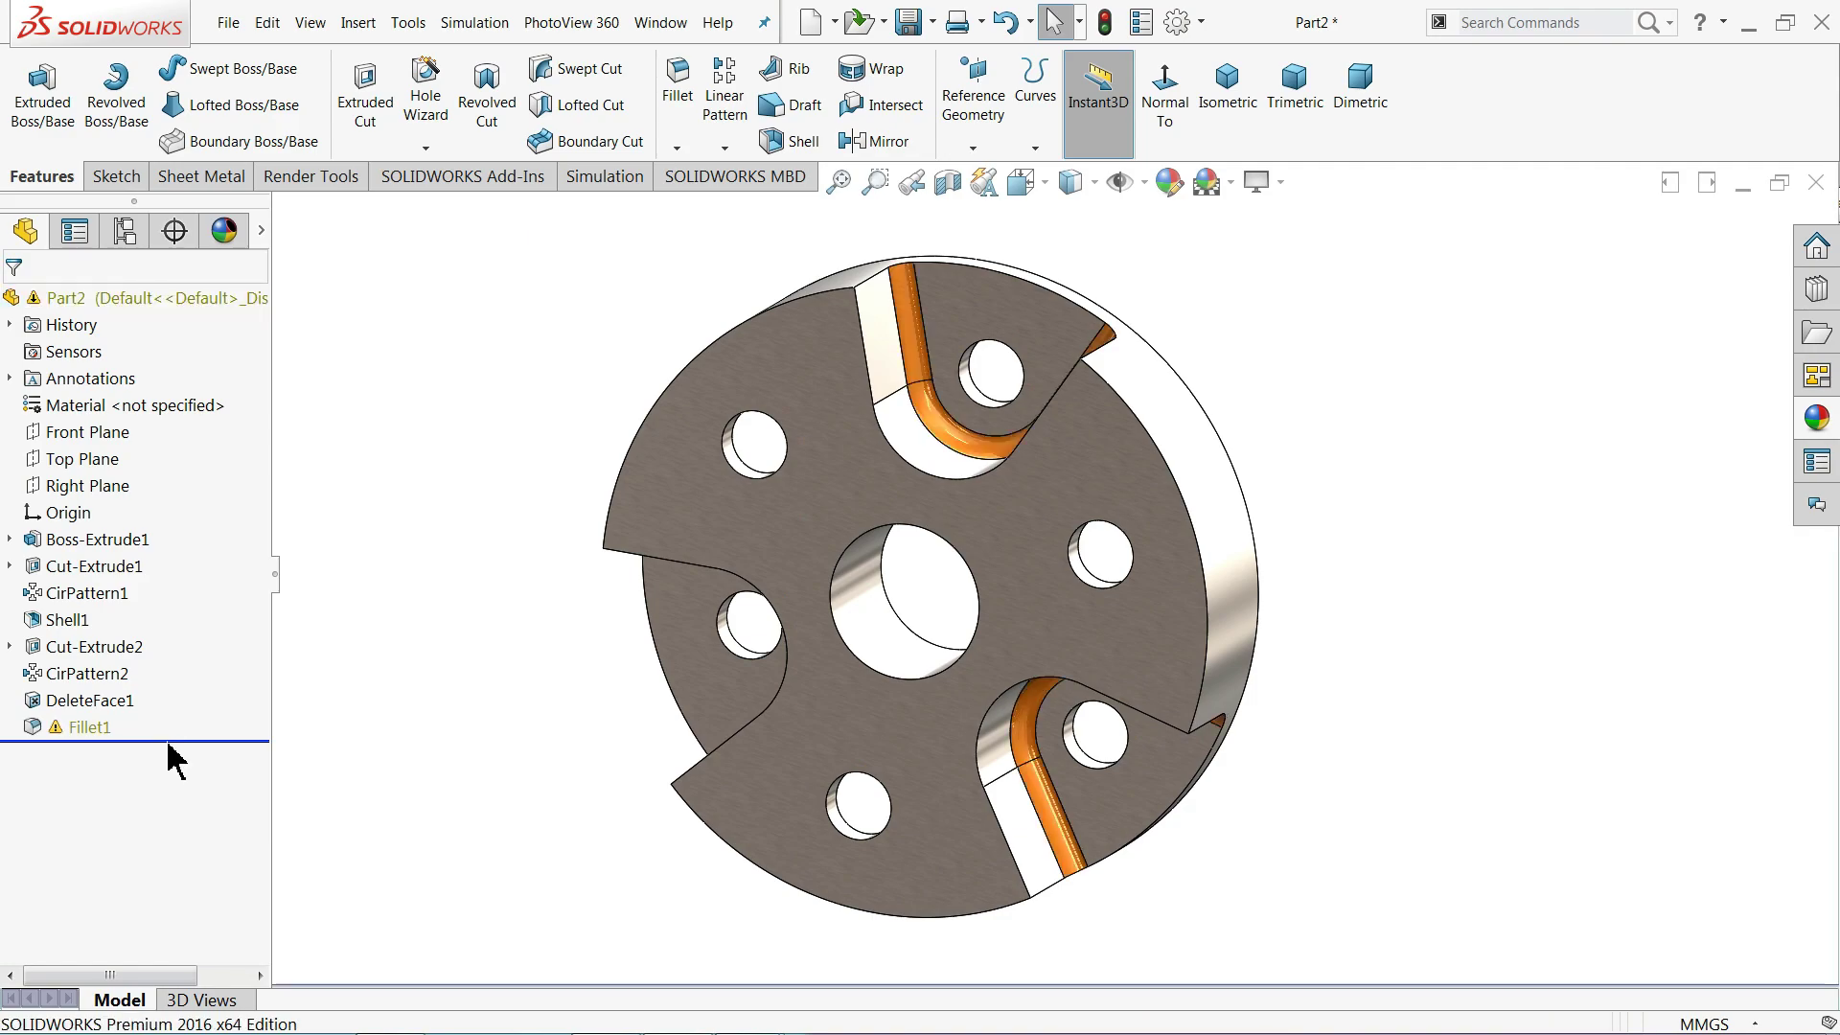
middle_drag(843, 566, 757, 614)
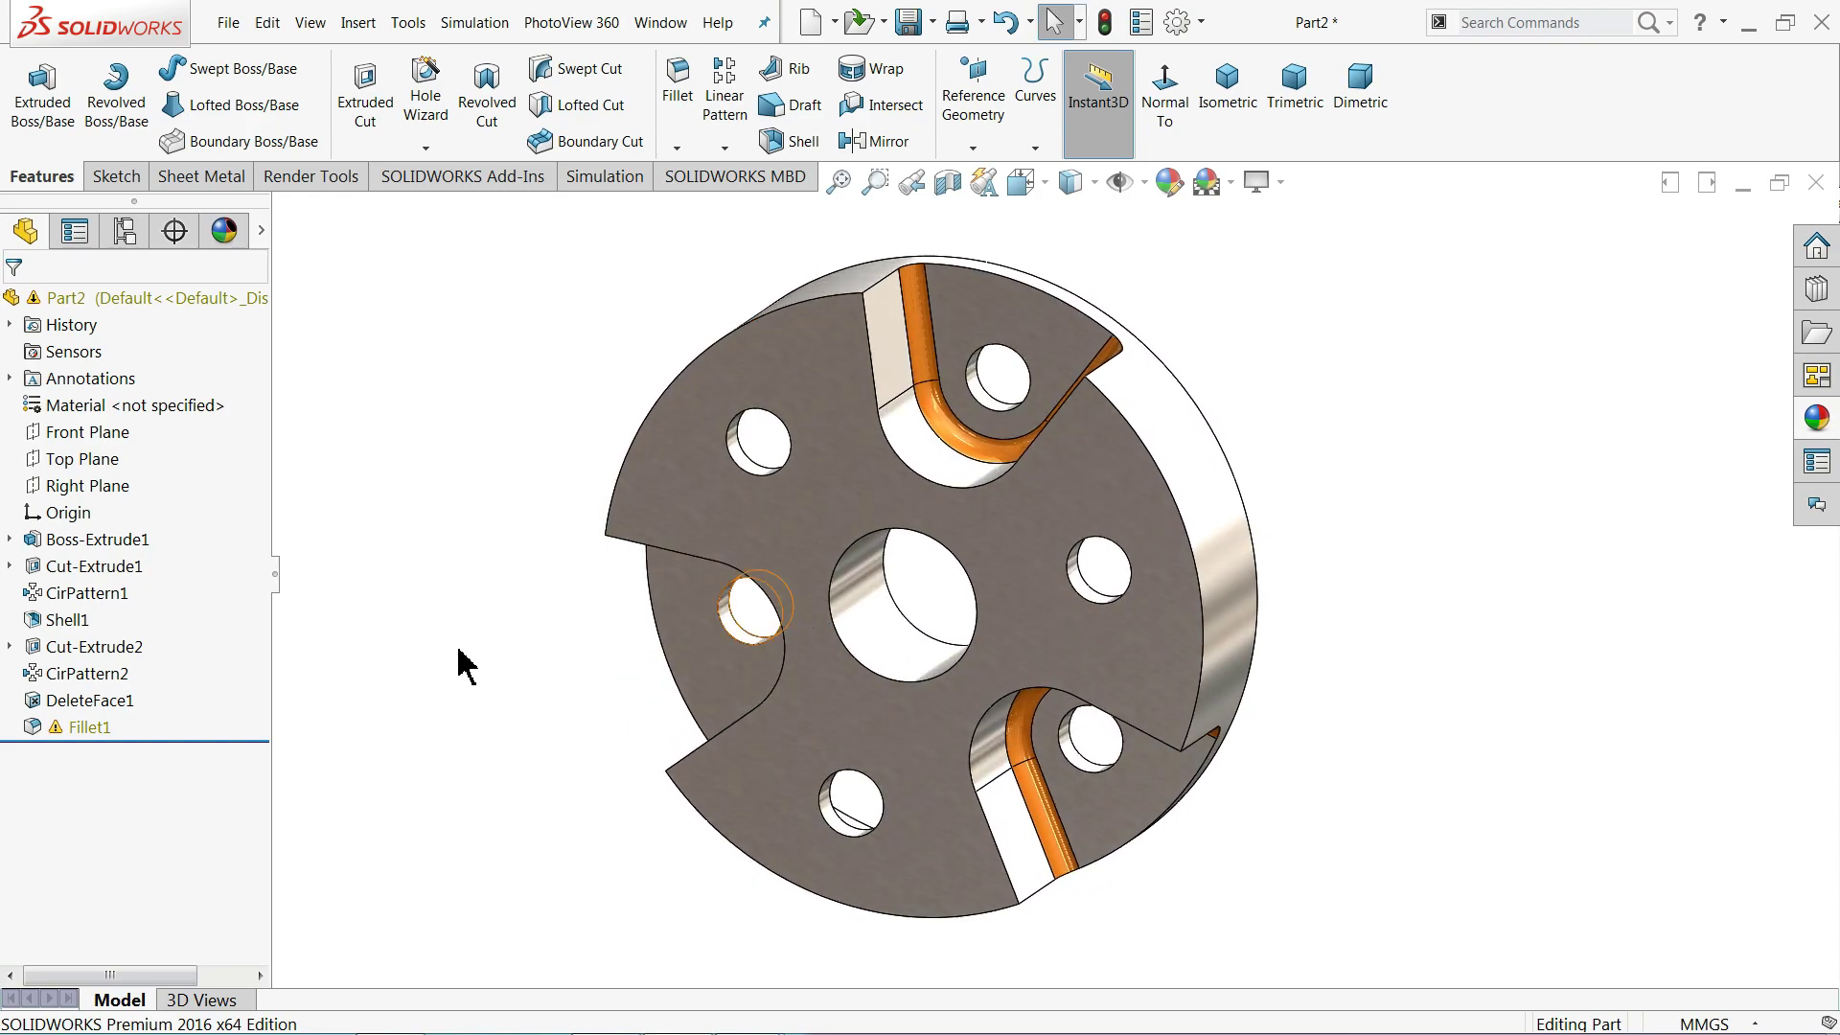
- Redefine Fillet1 from one slot edge with All concave, rounding all 32 edges at 2 mm
right_click(75, 729)
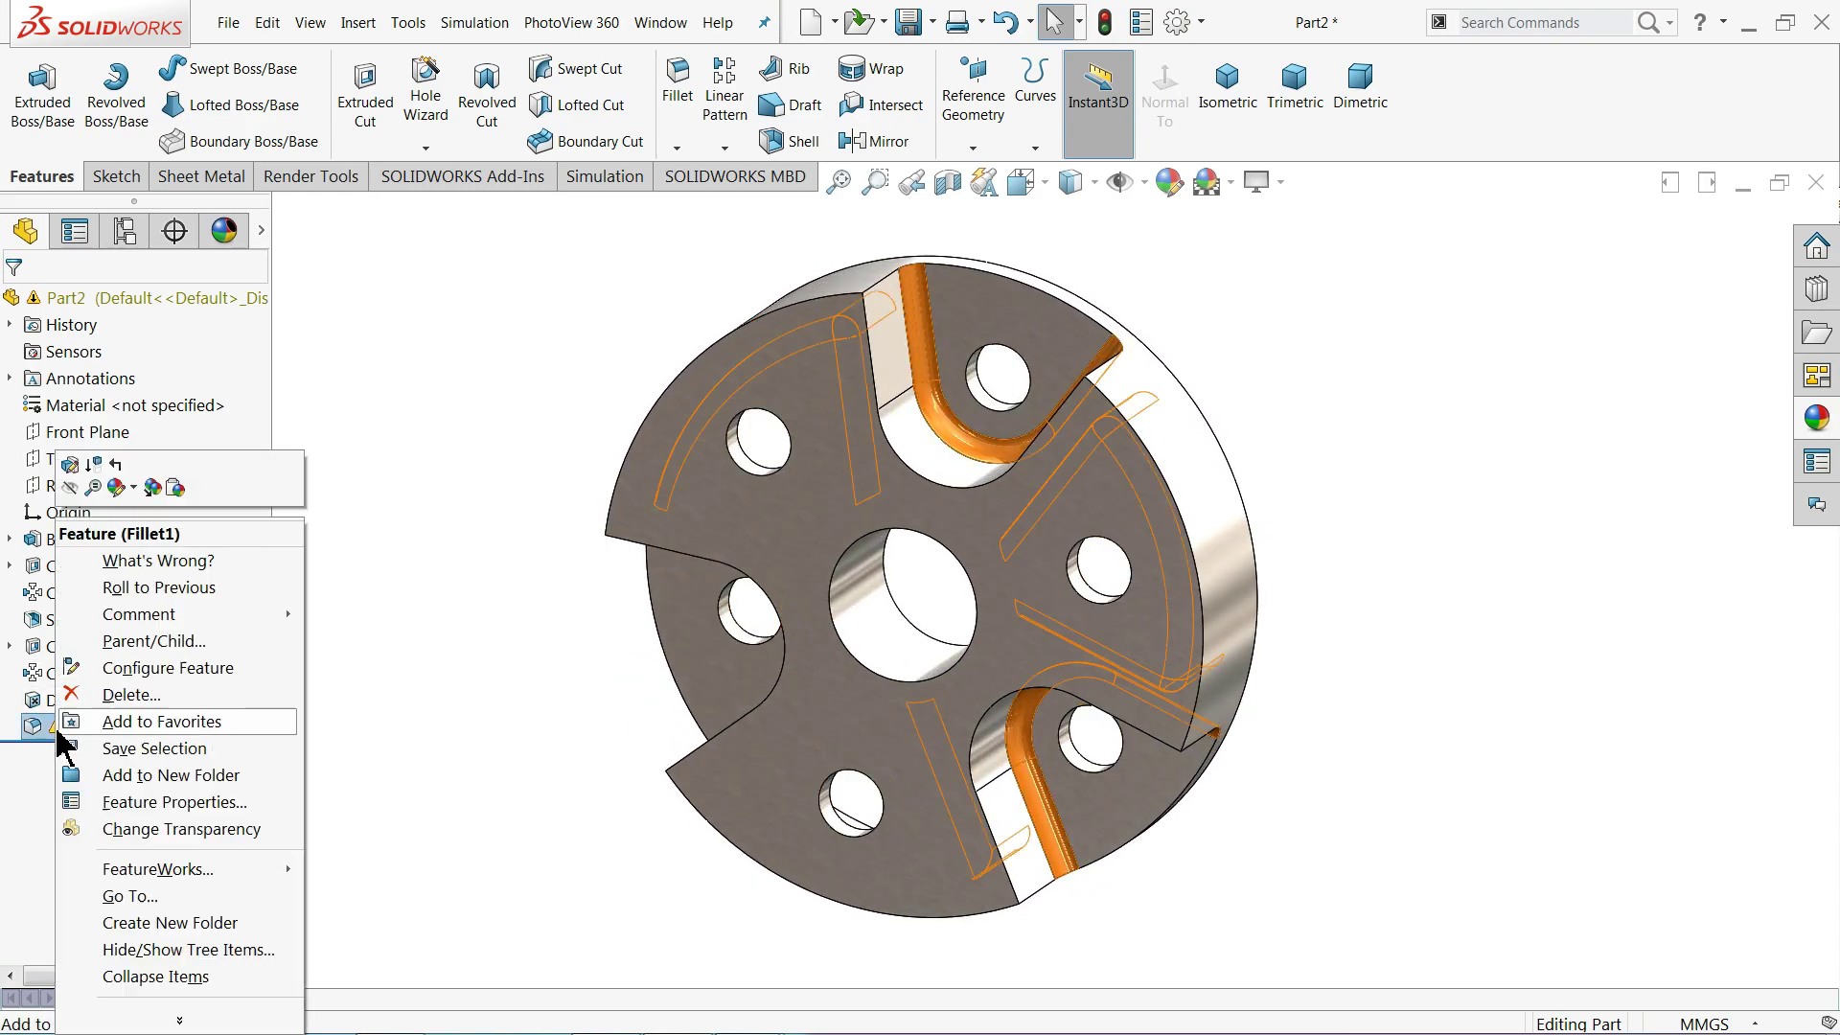
click(69, 467)
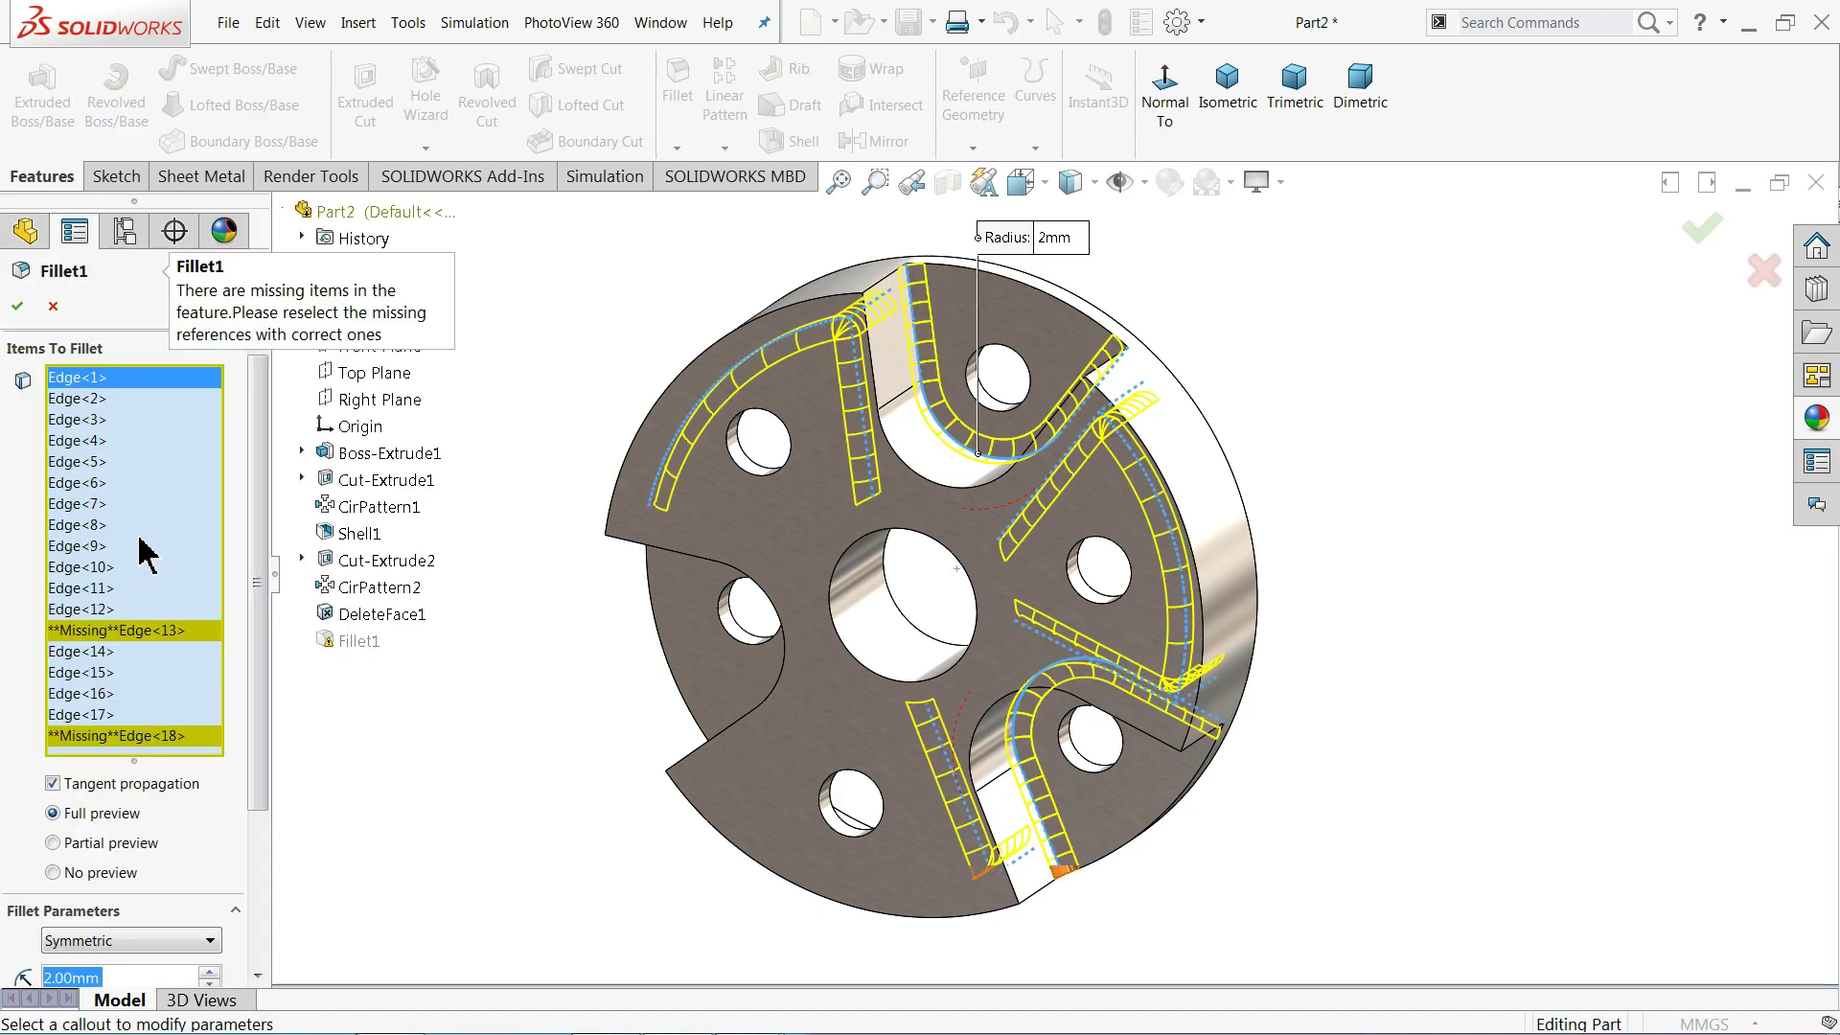
right_click(144, 554)
click(187, 542)
scroll(972, 450, down, 2)
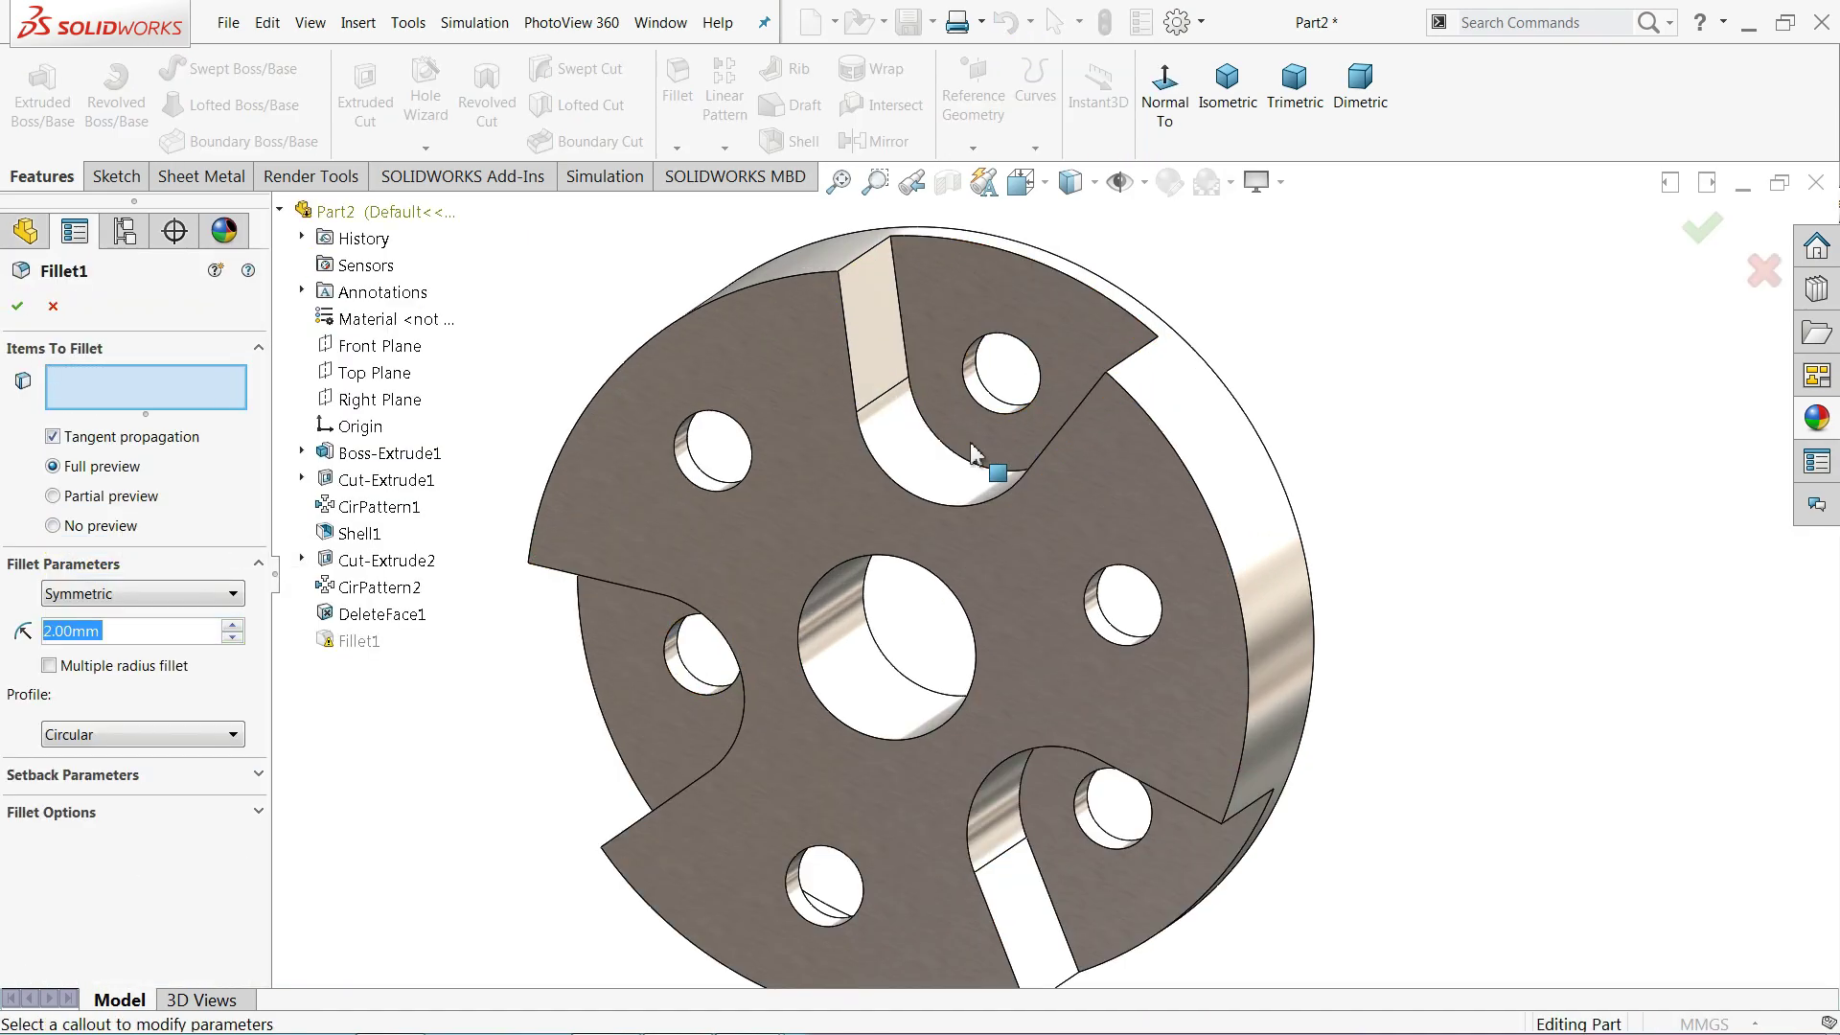
click(949, 458)
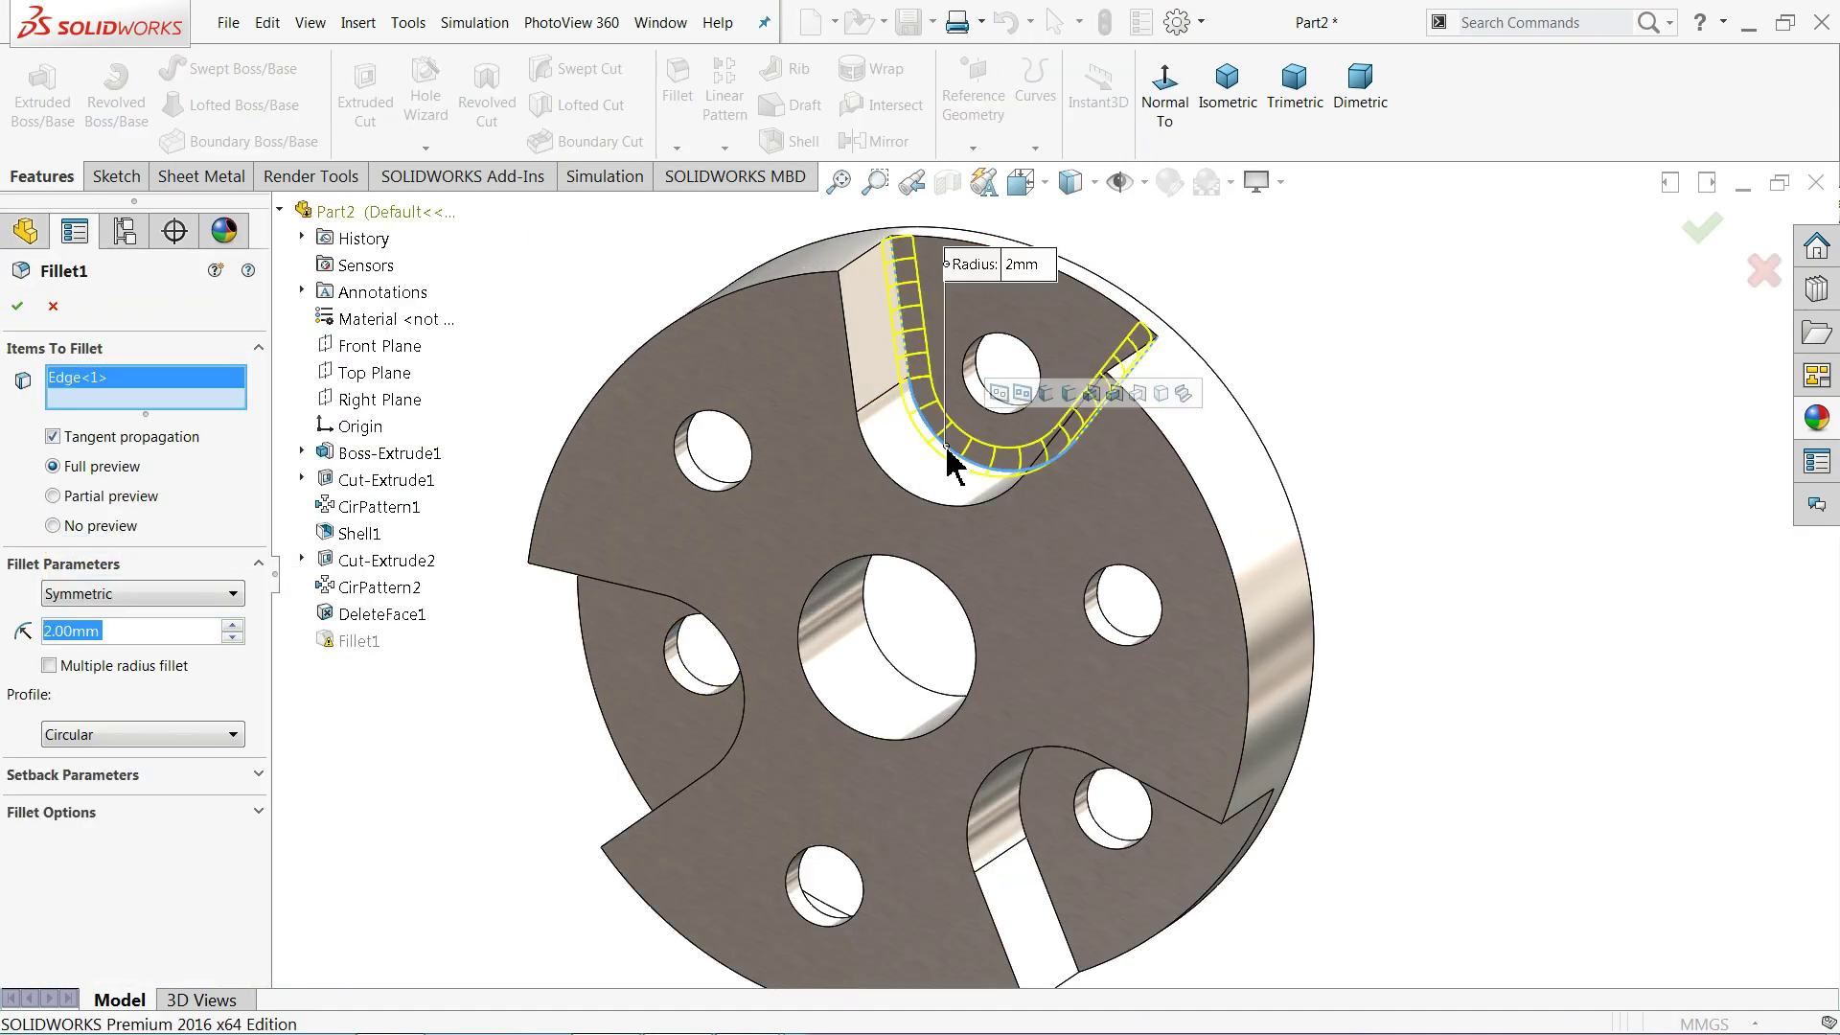
click(1185, 394)
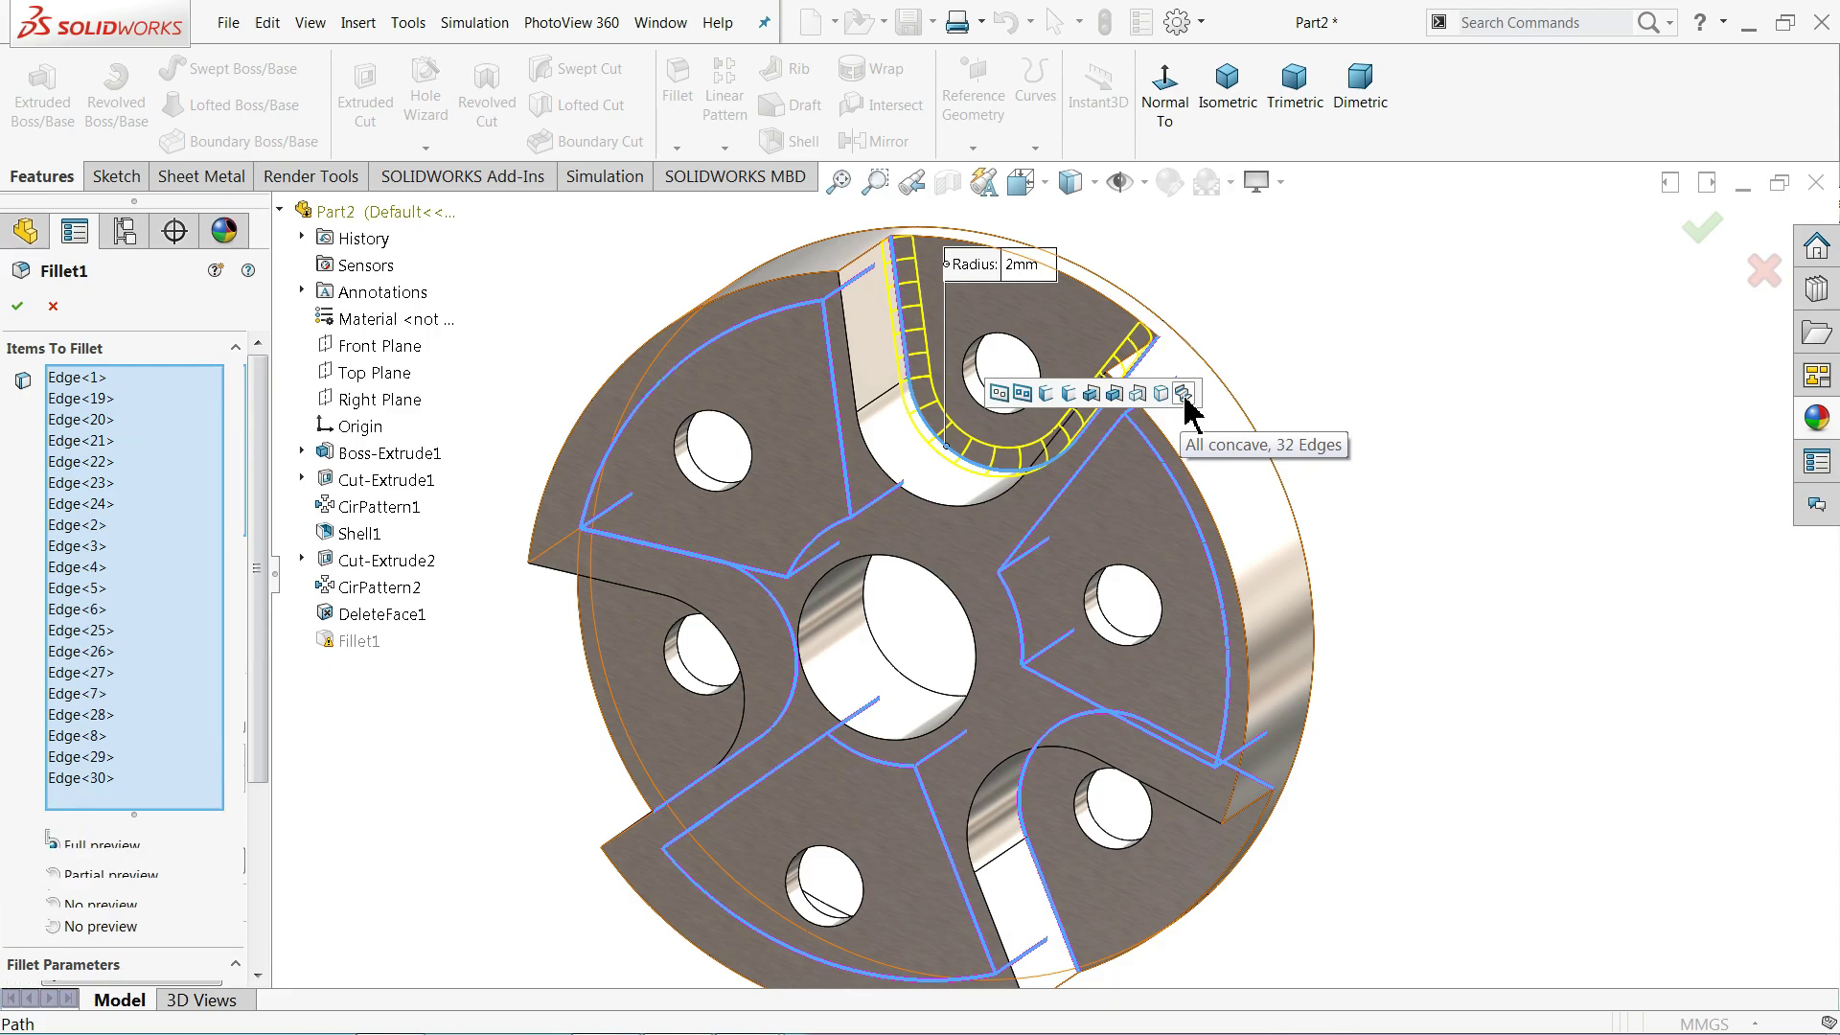
scroll(1323, 412, up, 2)
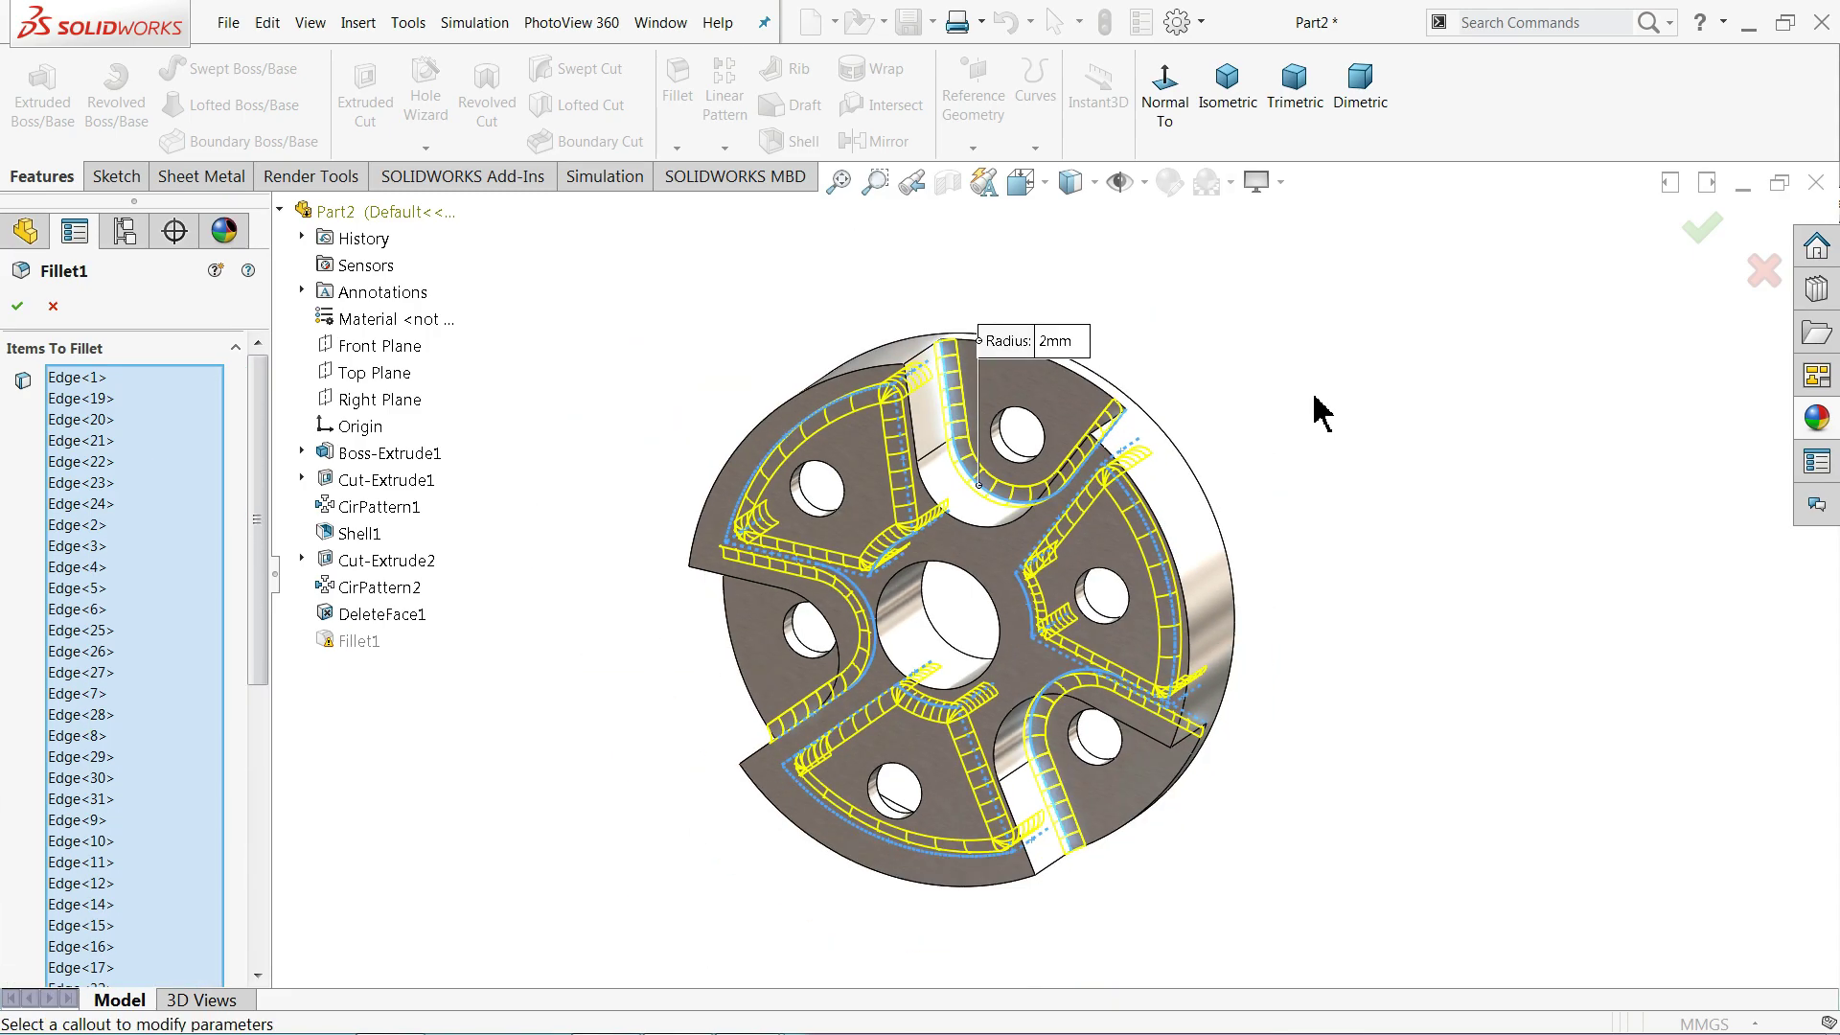
mouse_move(1322, 412)
middle_down()
mouse_move(1285, 485)
mouse_move(997, 501)
mouse_move(982, 431)
mouse_move(1018, 544)
mouse_move(990, 618)
middle_up()
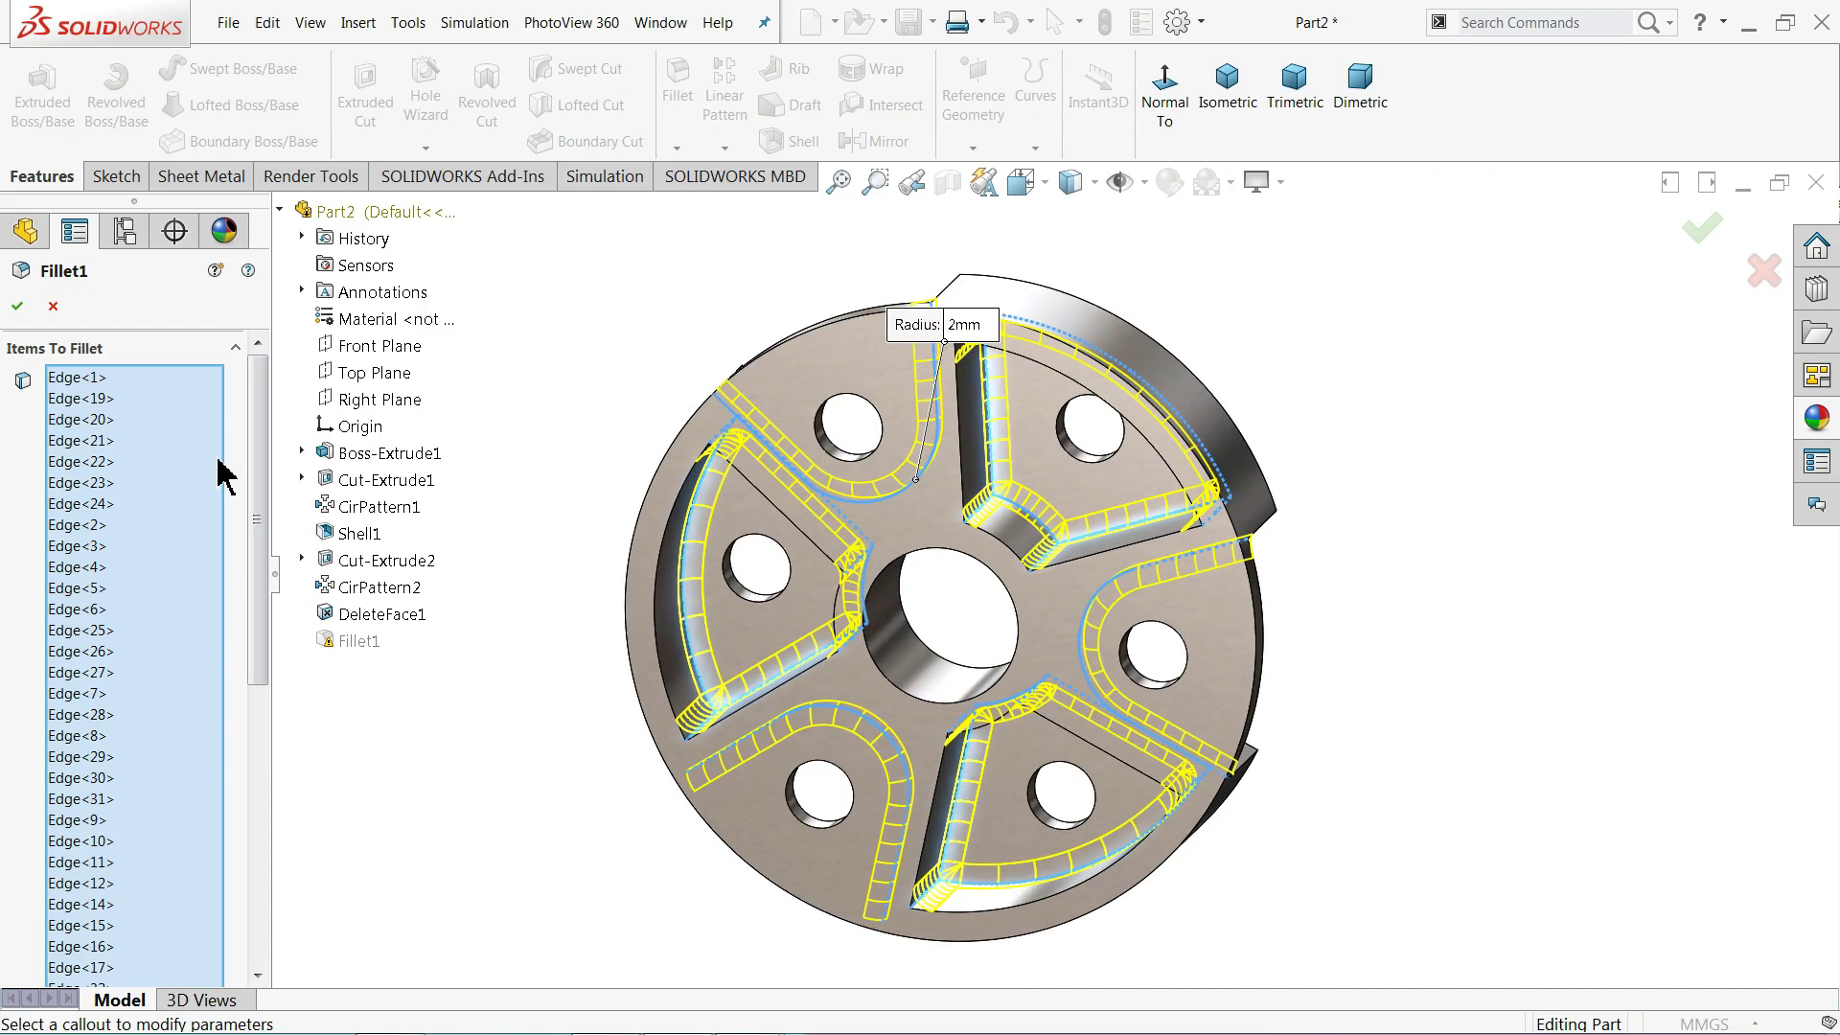
click(17, 307)
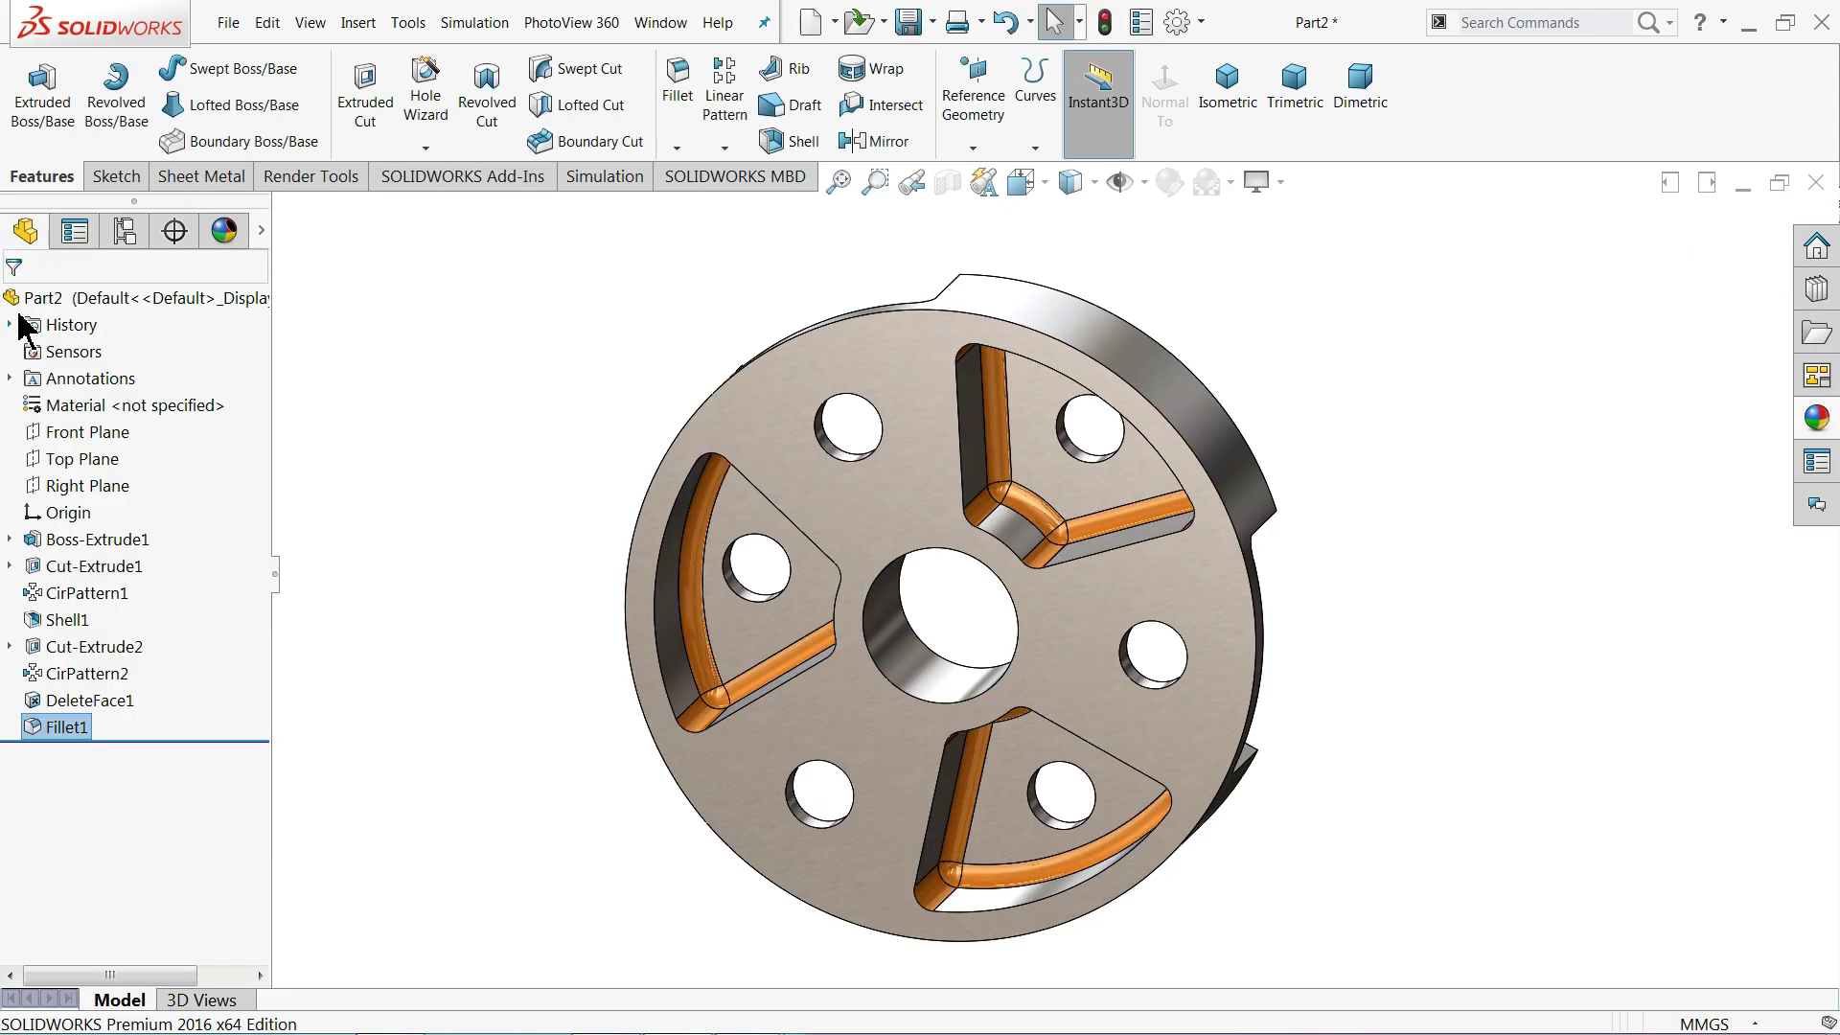
- Enable the SOLIDWORKS Simulation add-in from the Add-Ins settings
middle_drag(337, 534, 320, 497)
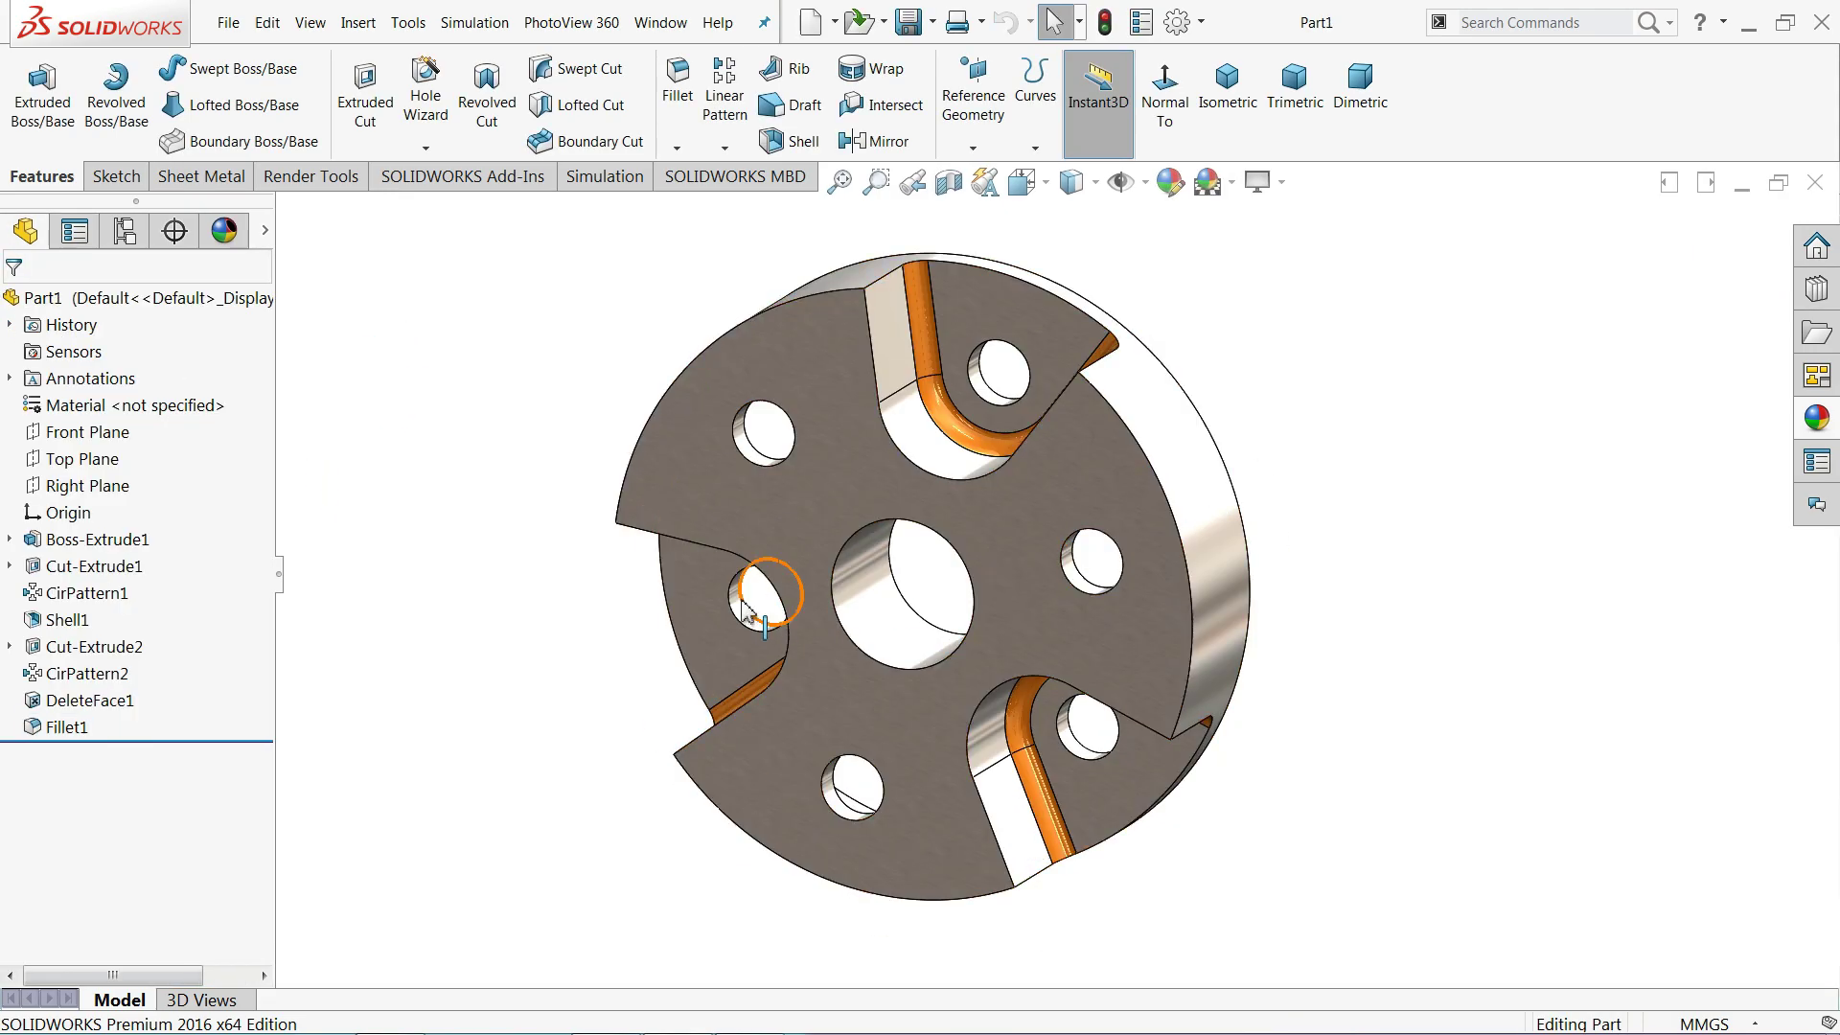
middle_drag(767, 594, 684, 601)
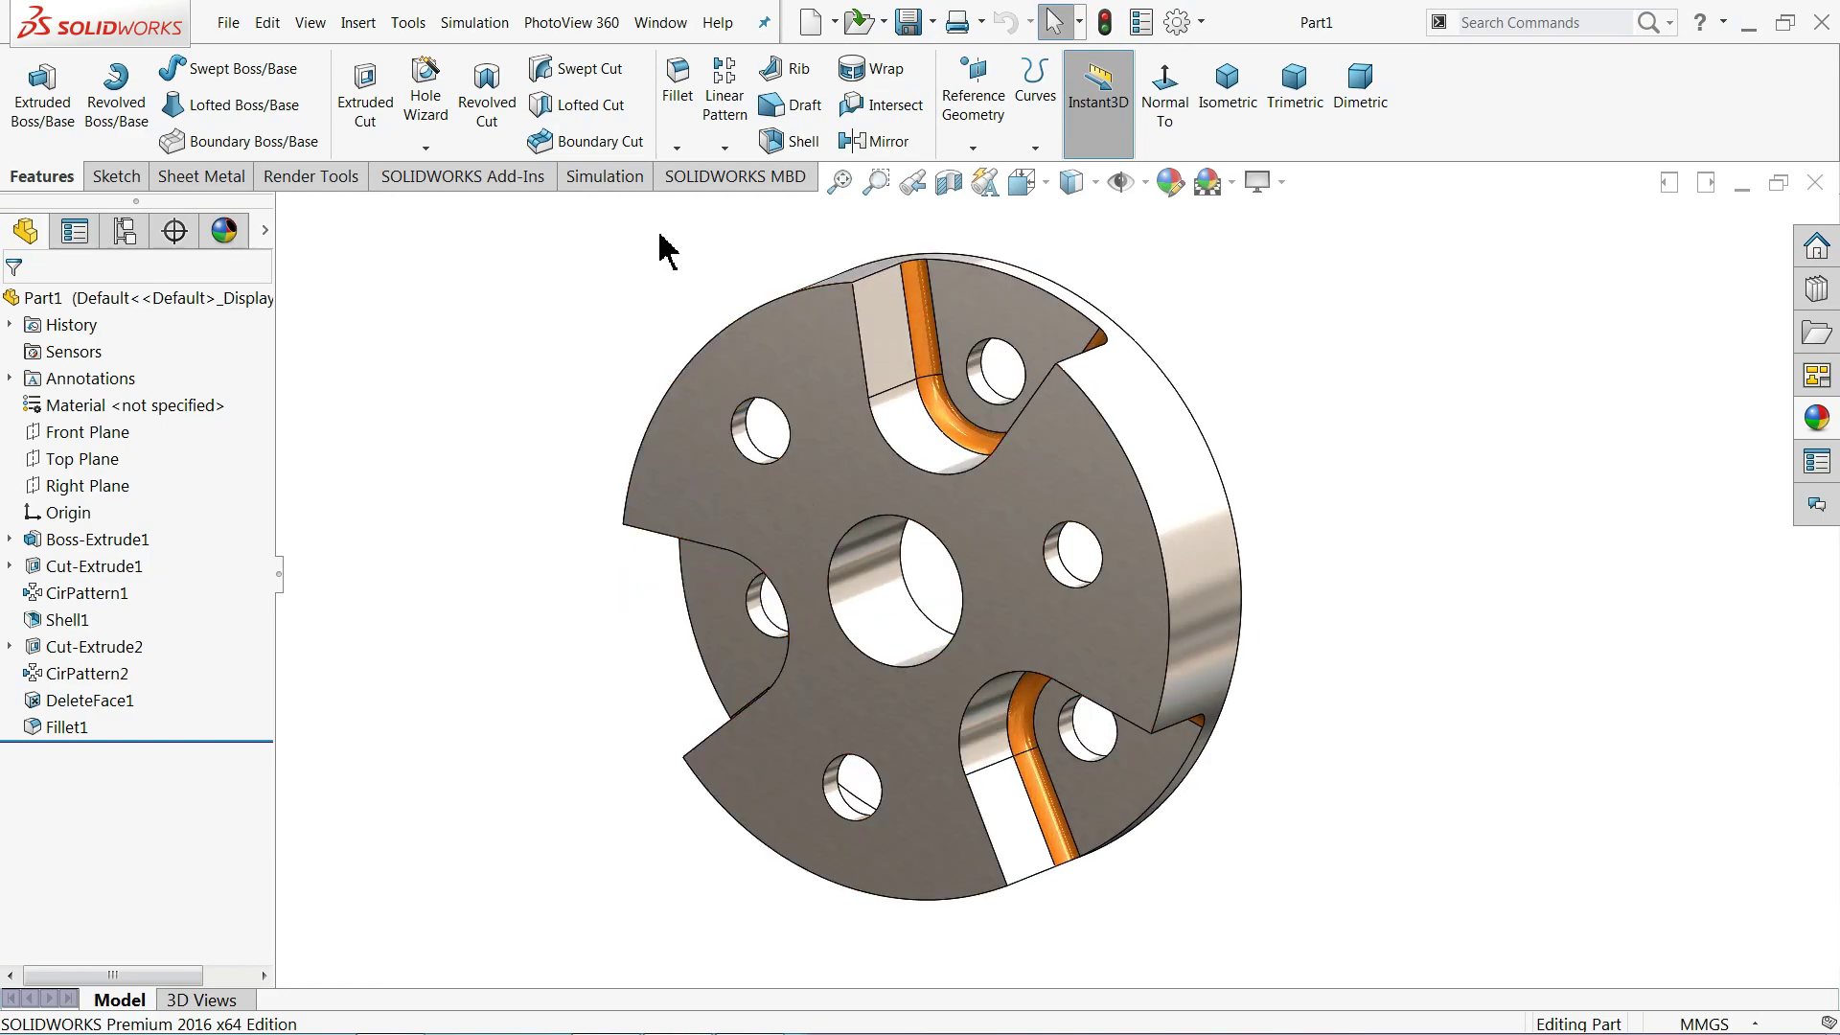
click(604, 184)
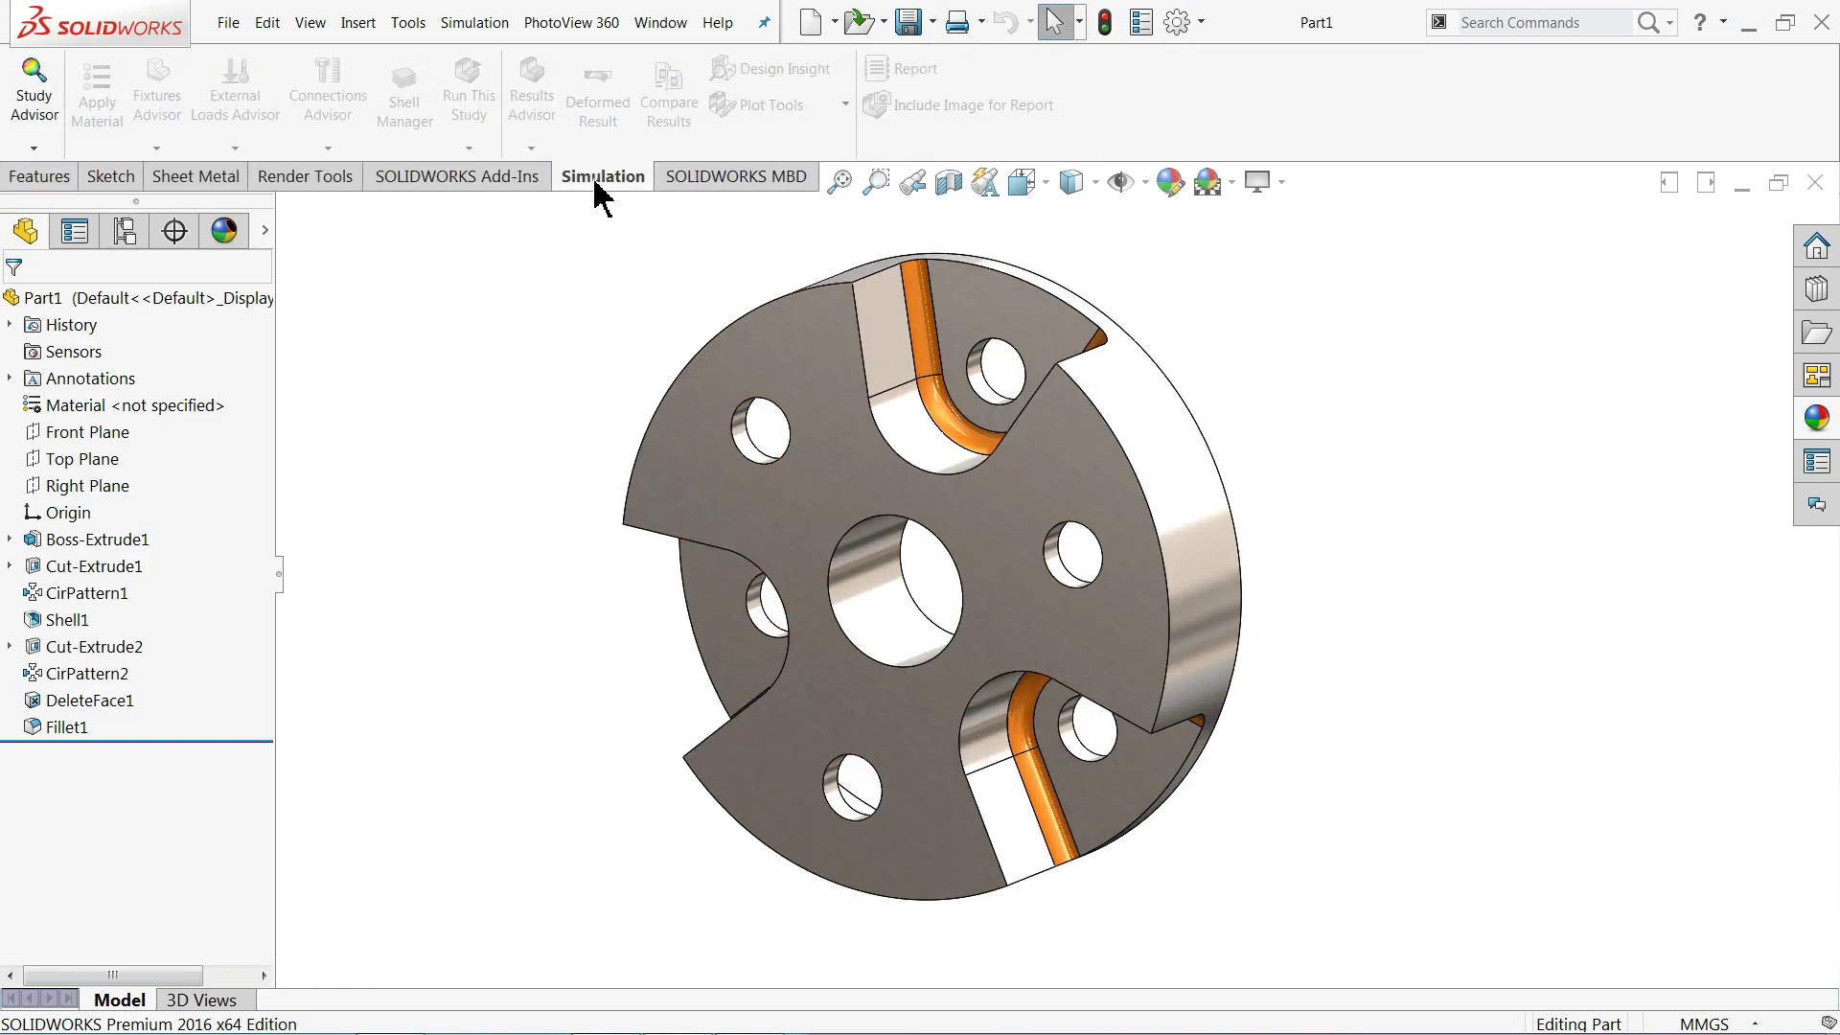
click(1201, 23)
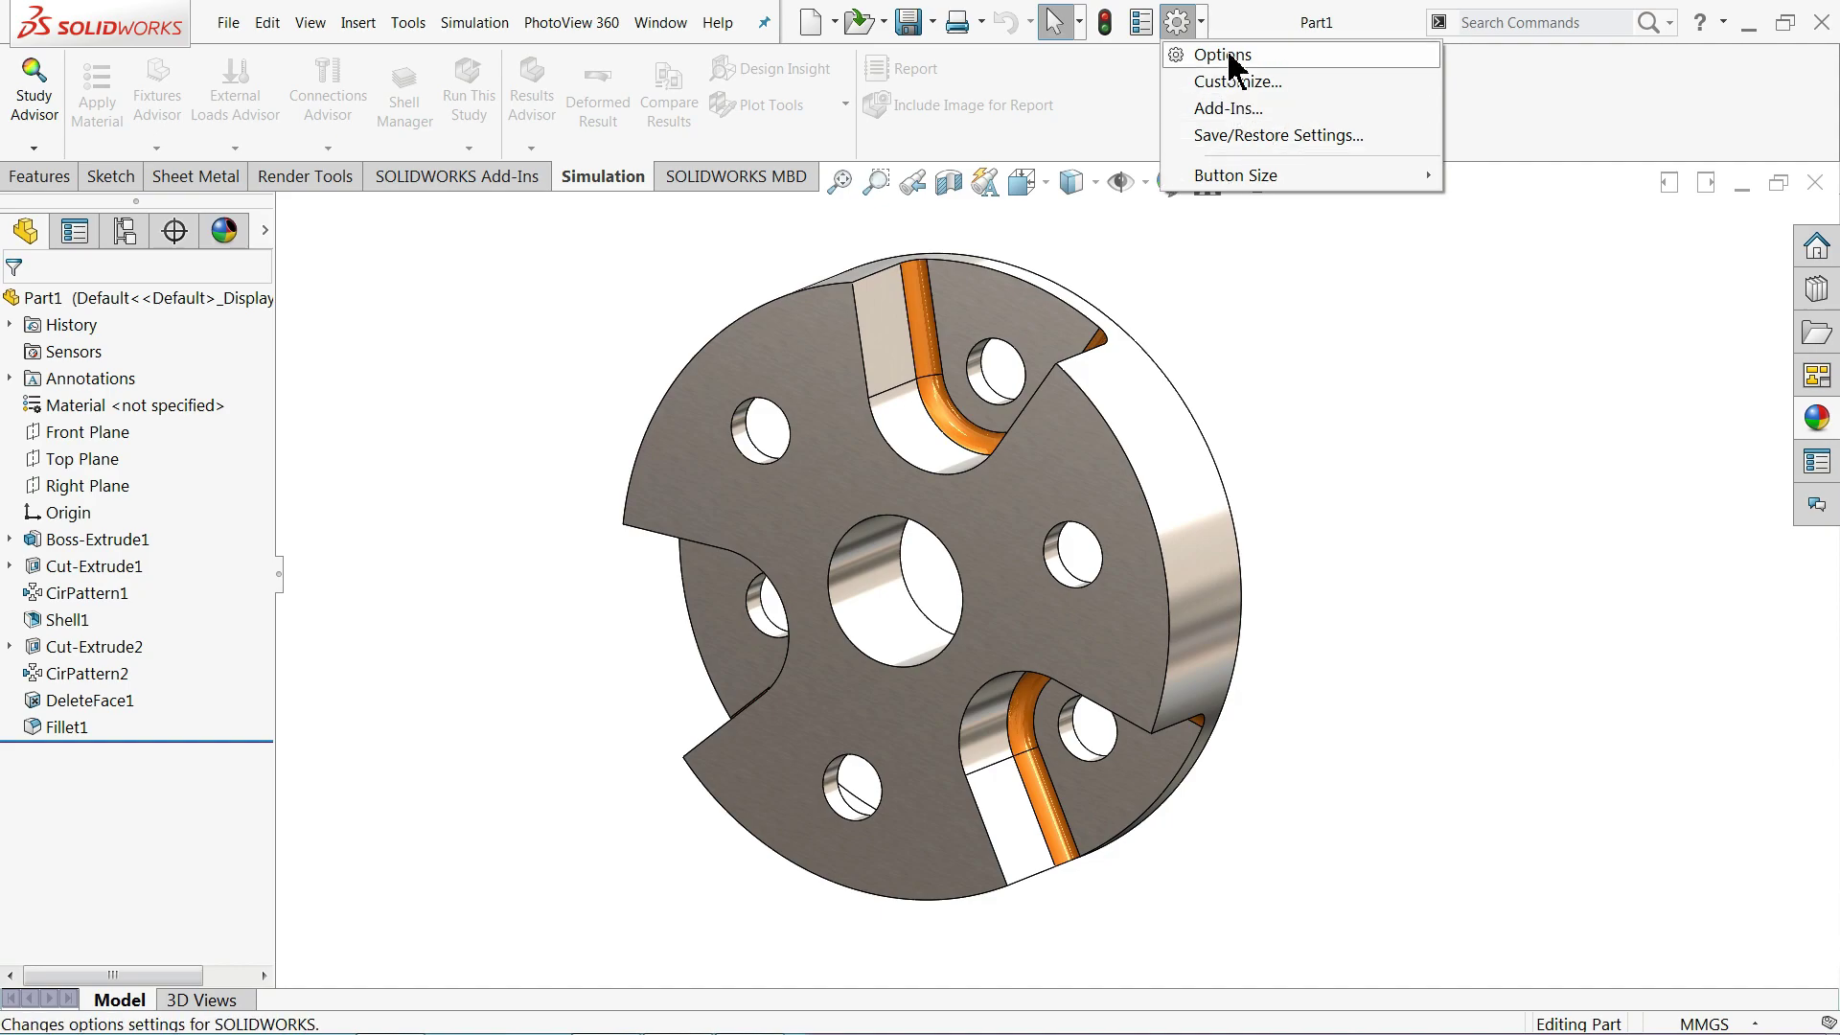
click(1227, 109)
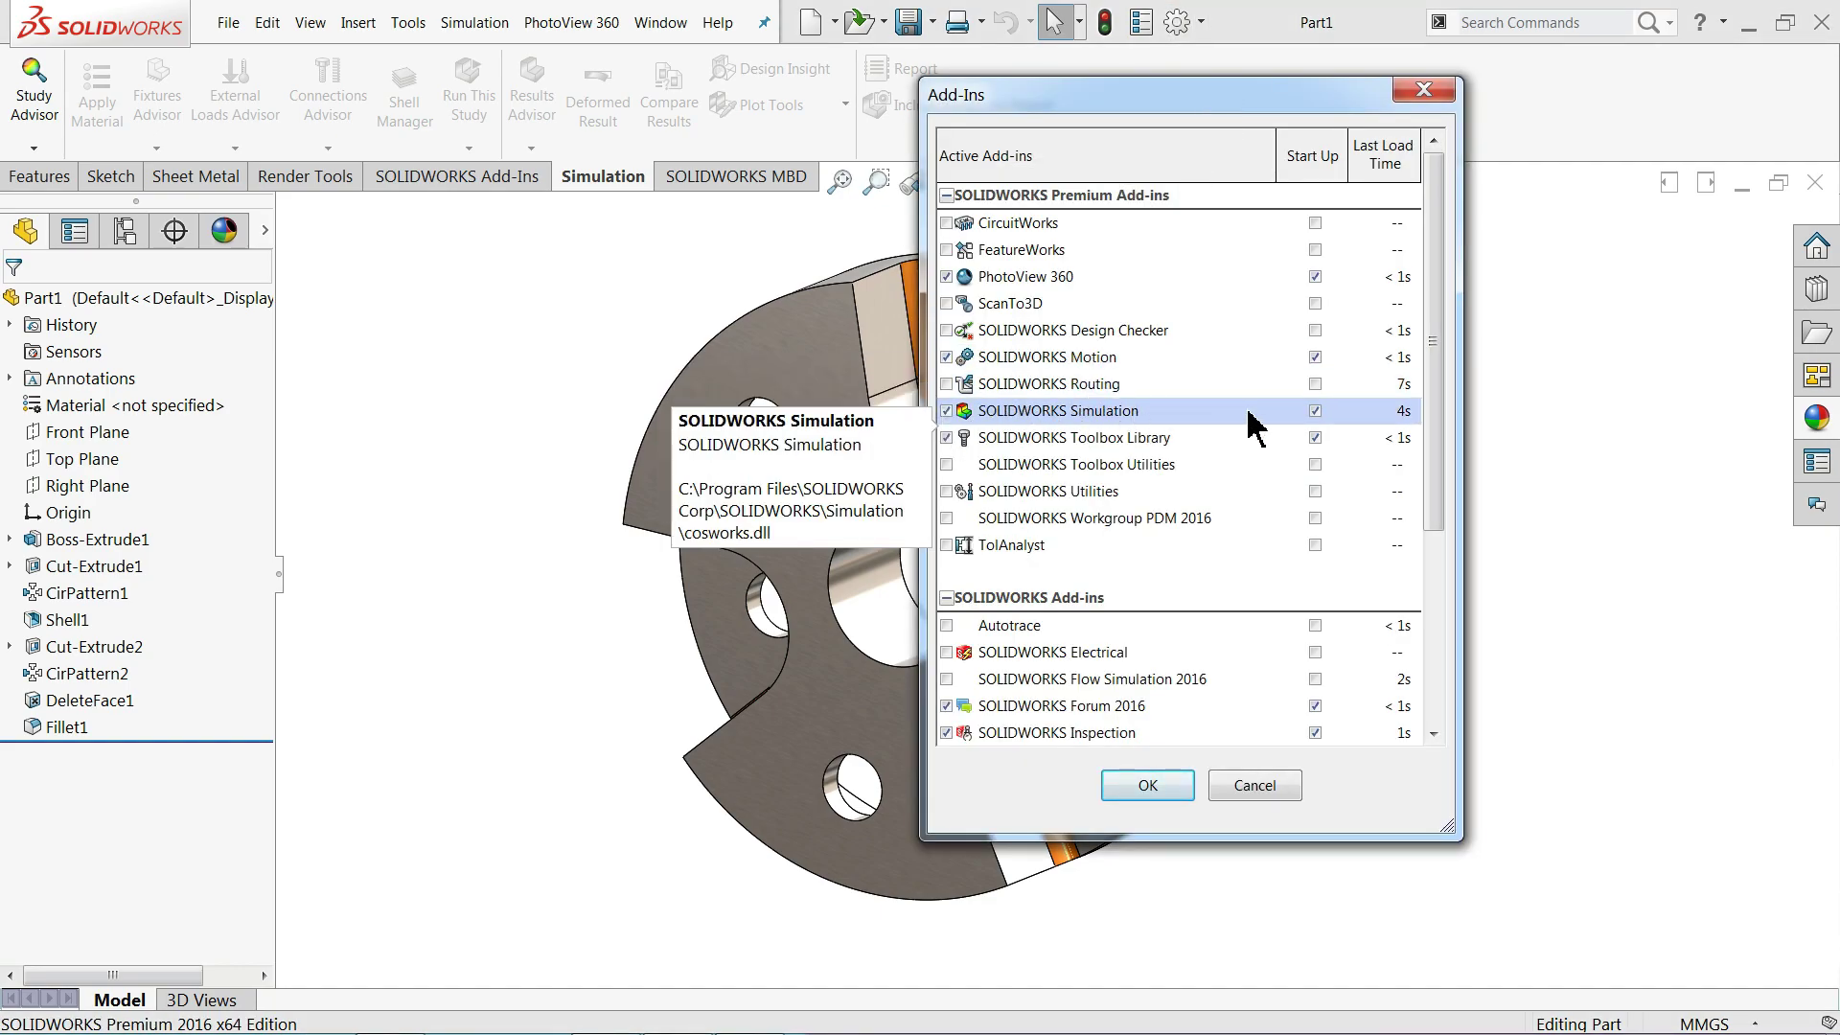
click(1150, 788)
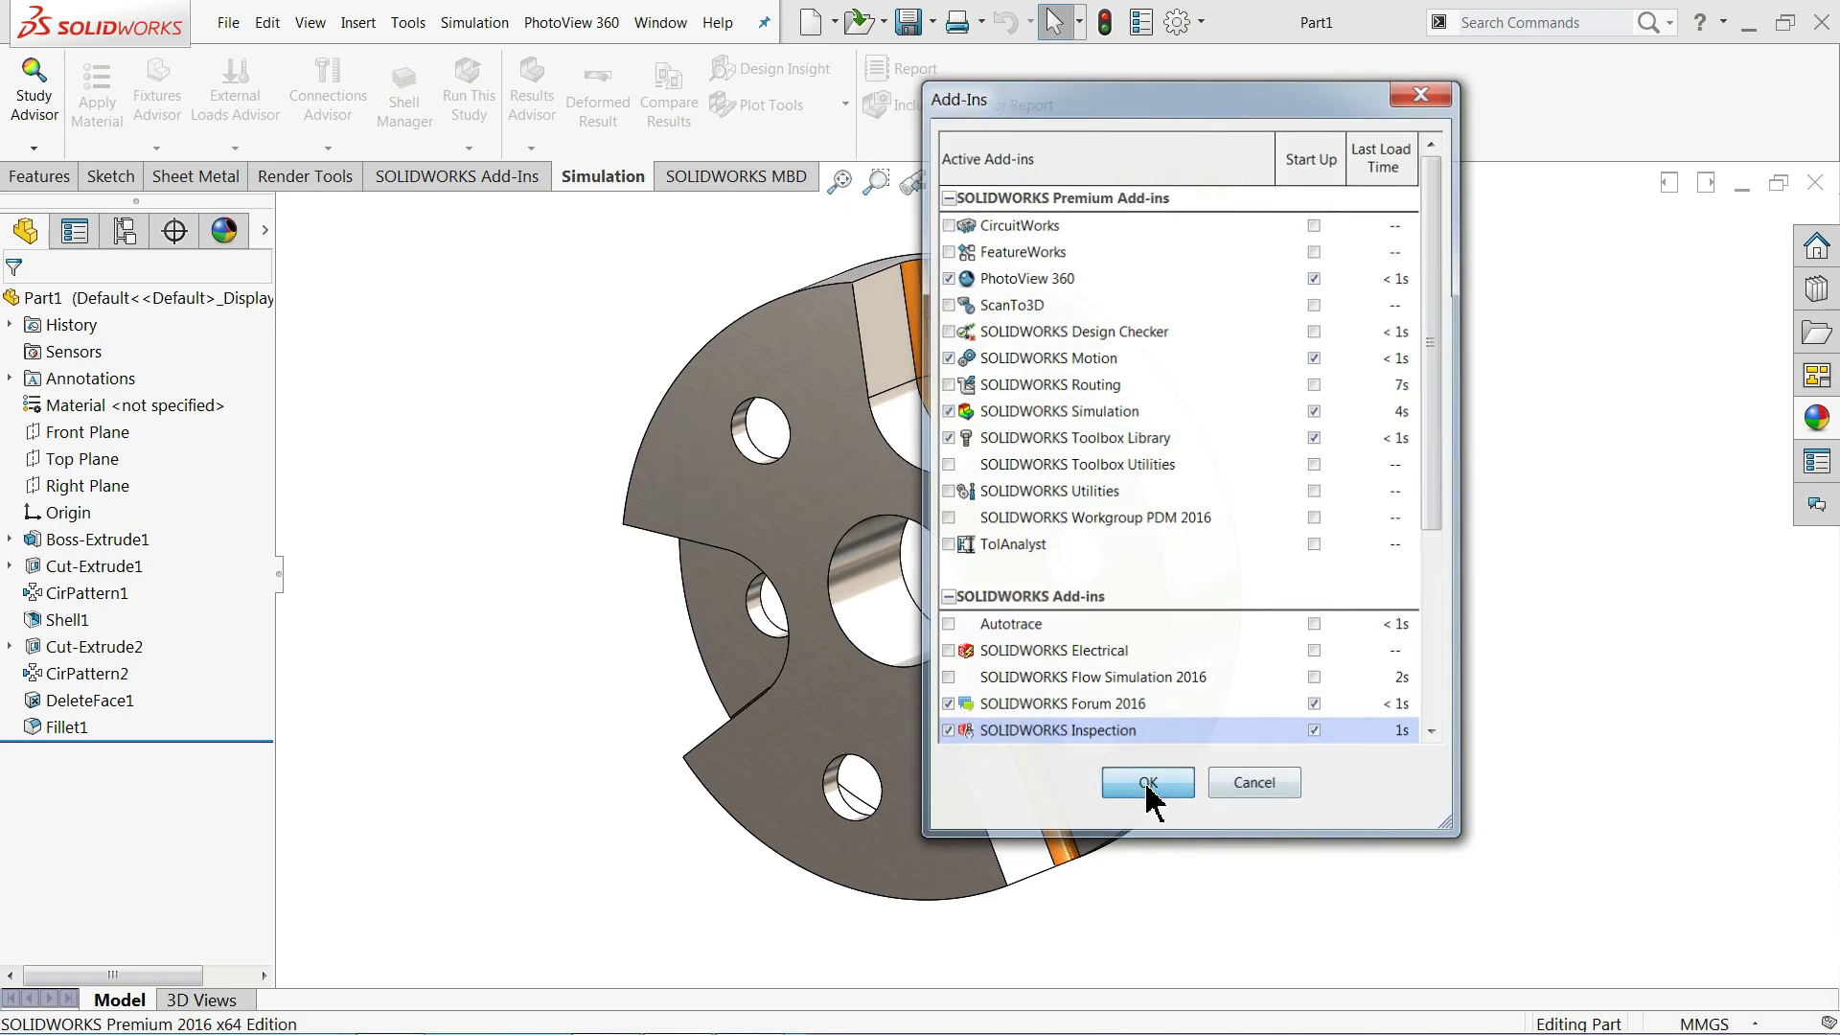
- Create a new Static study named 'model mania 2017'
click(34, 147)
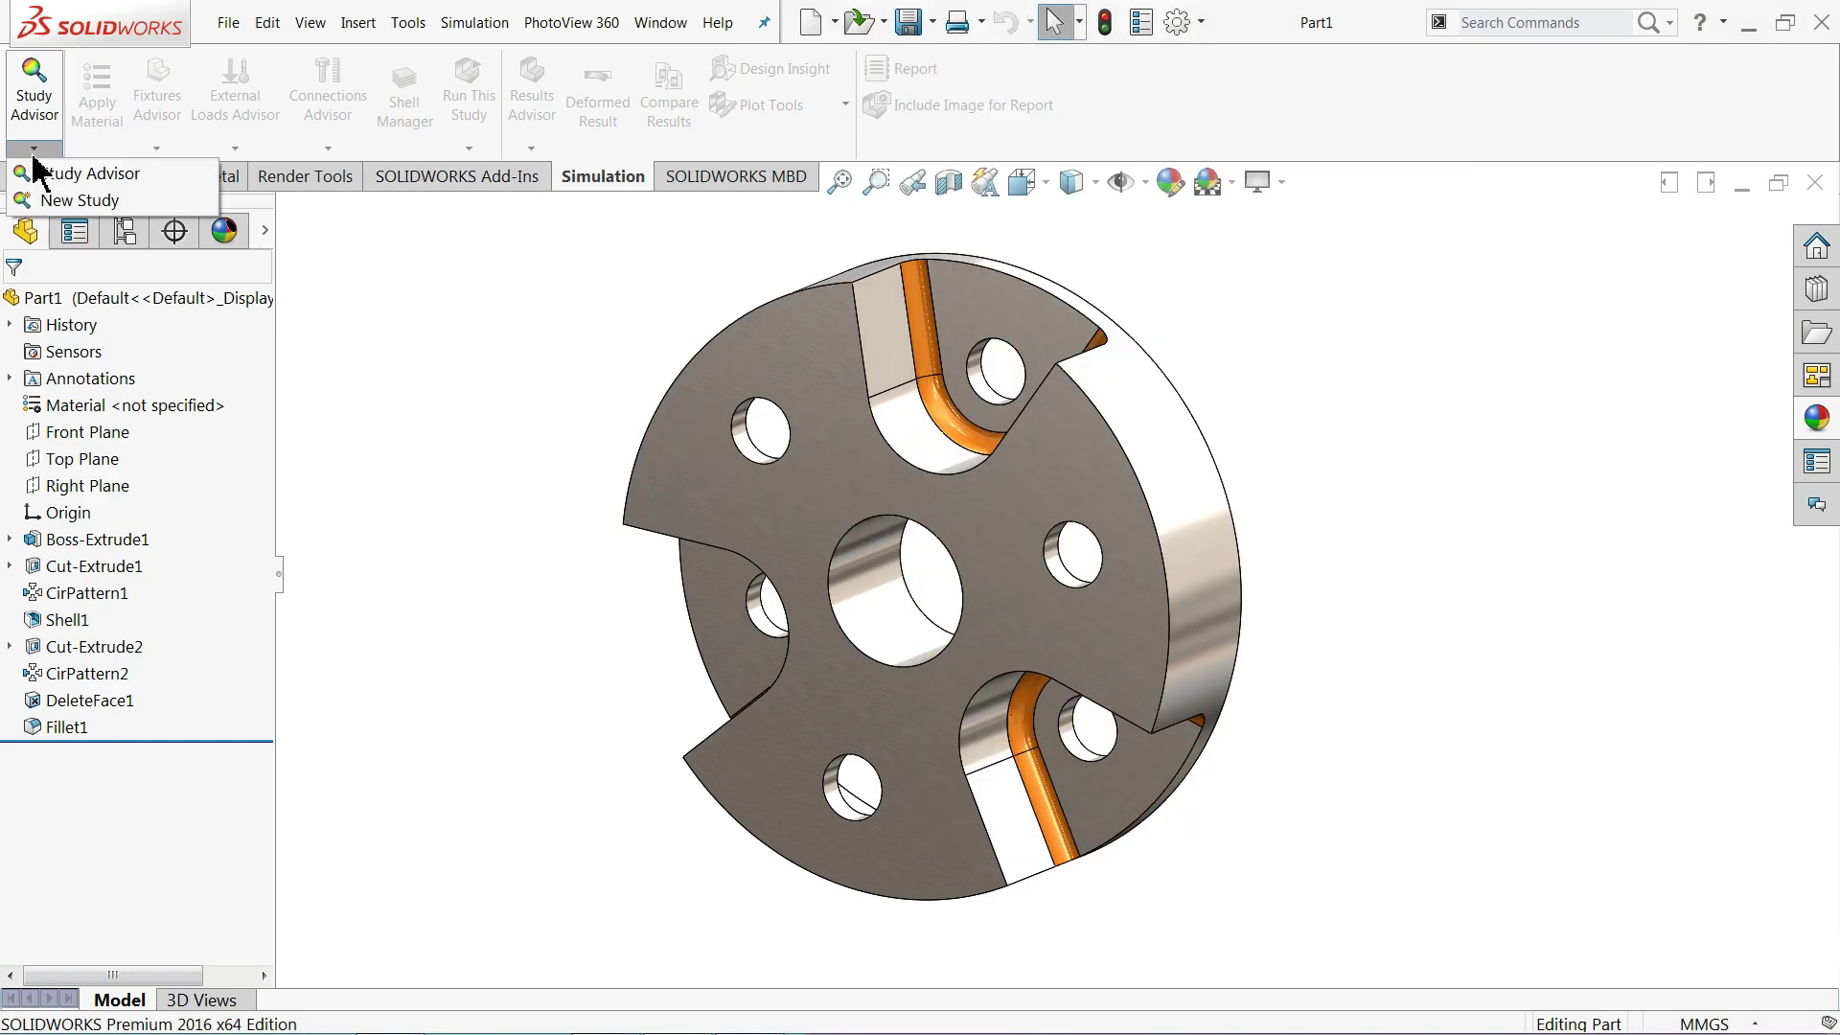
click(57, 197)
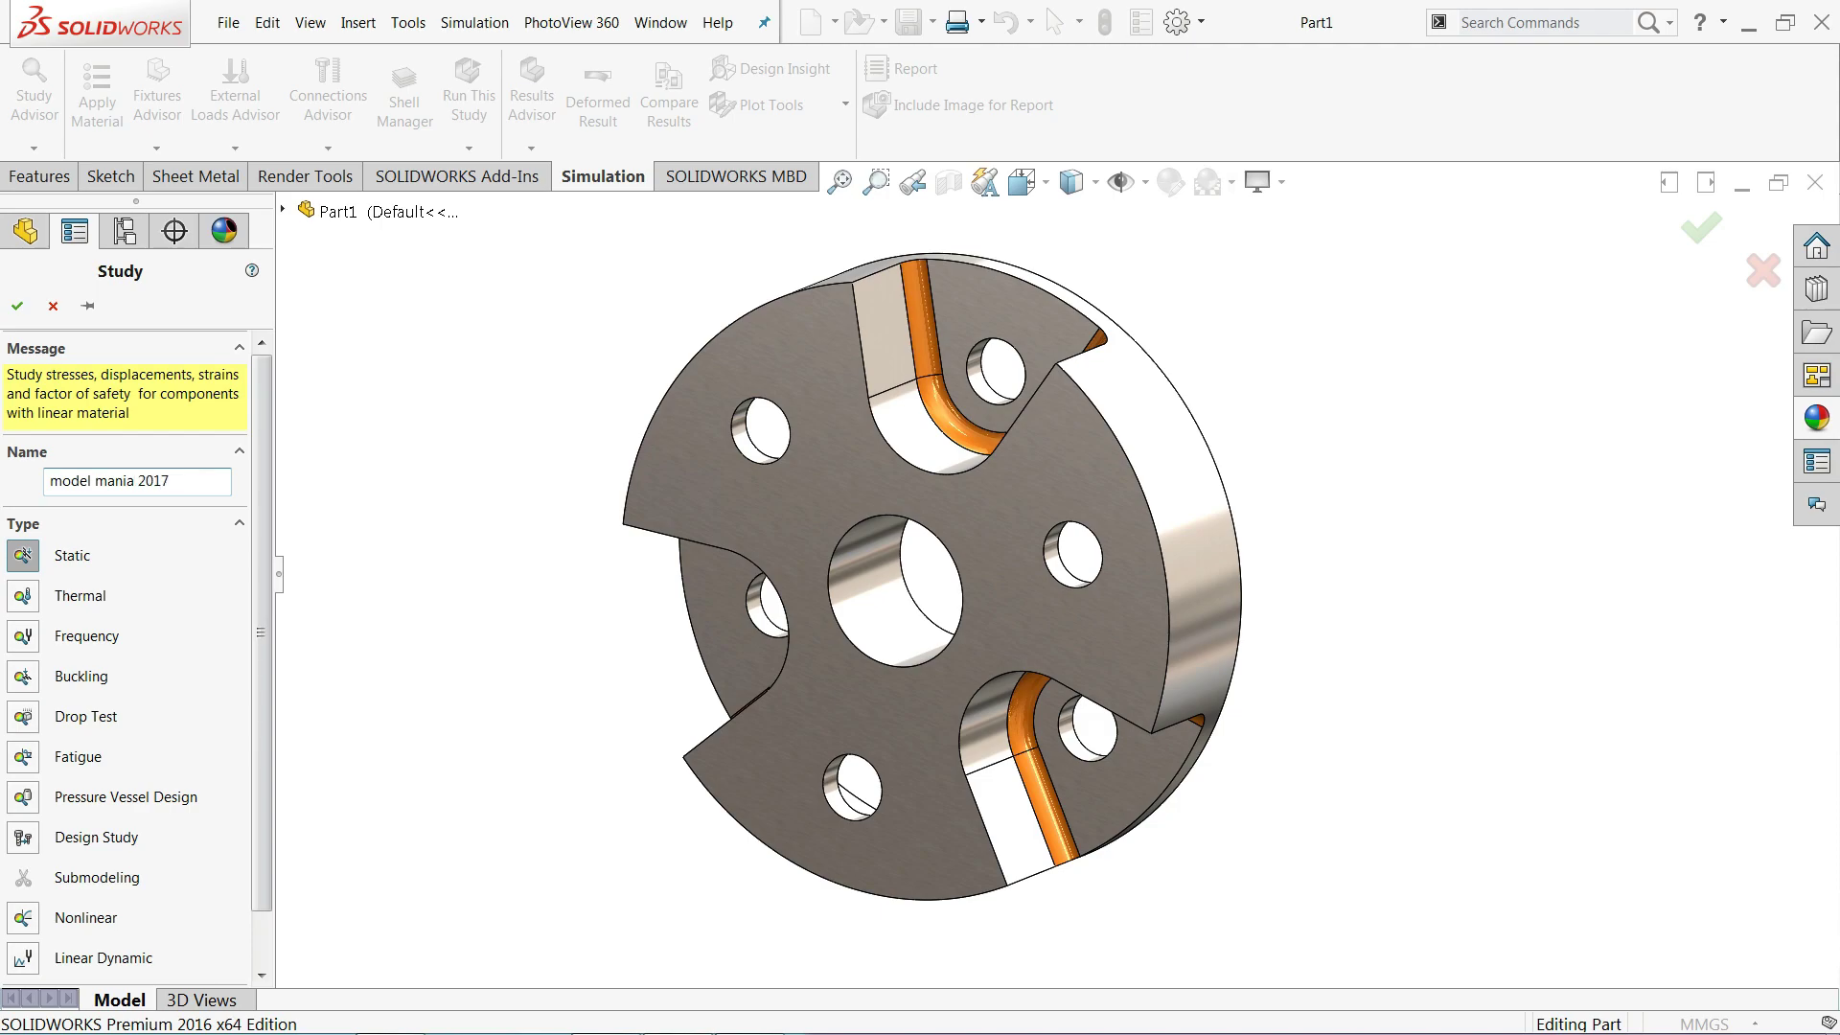
click(19, 308)
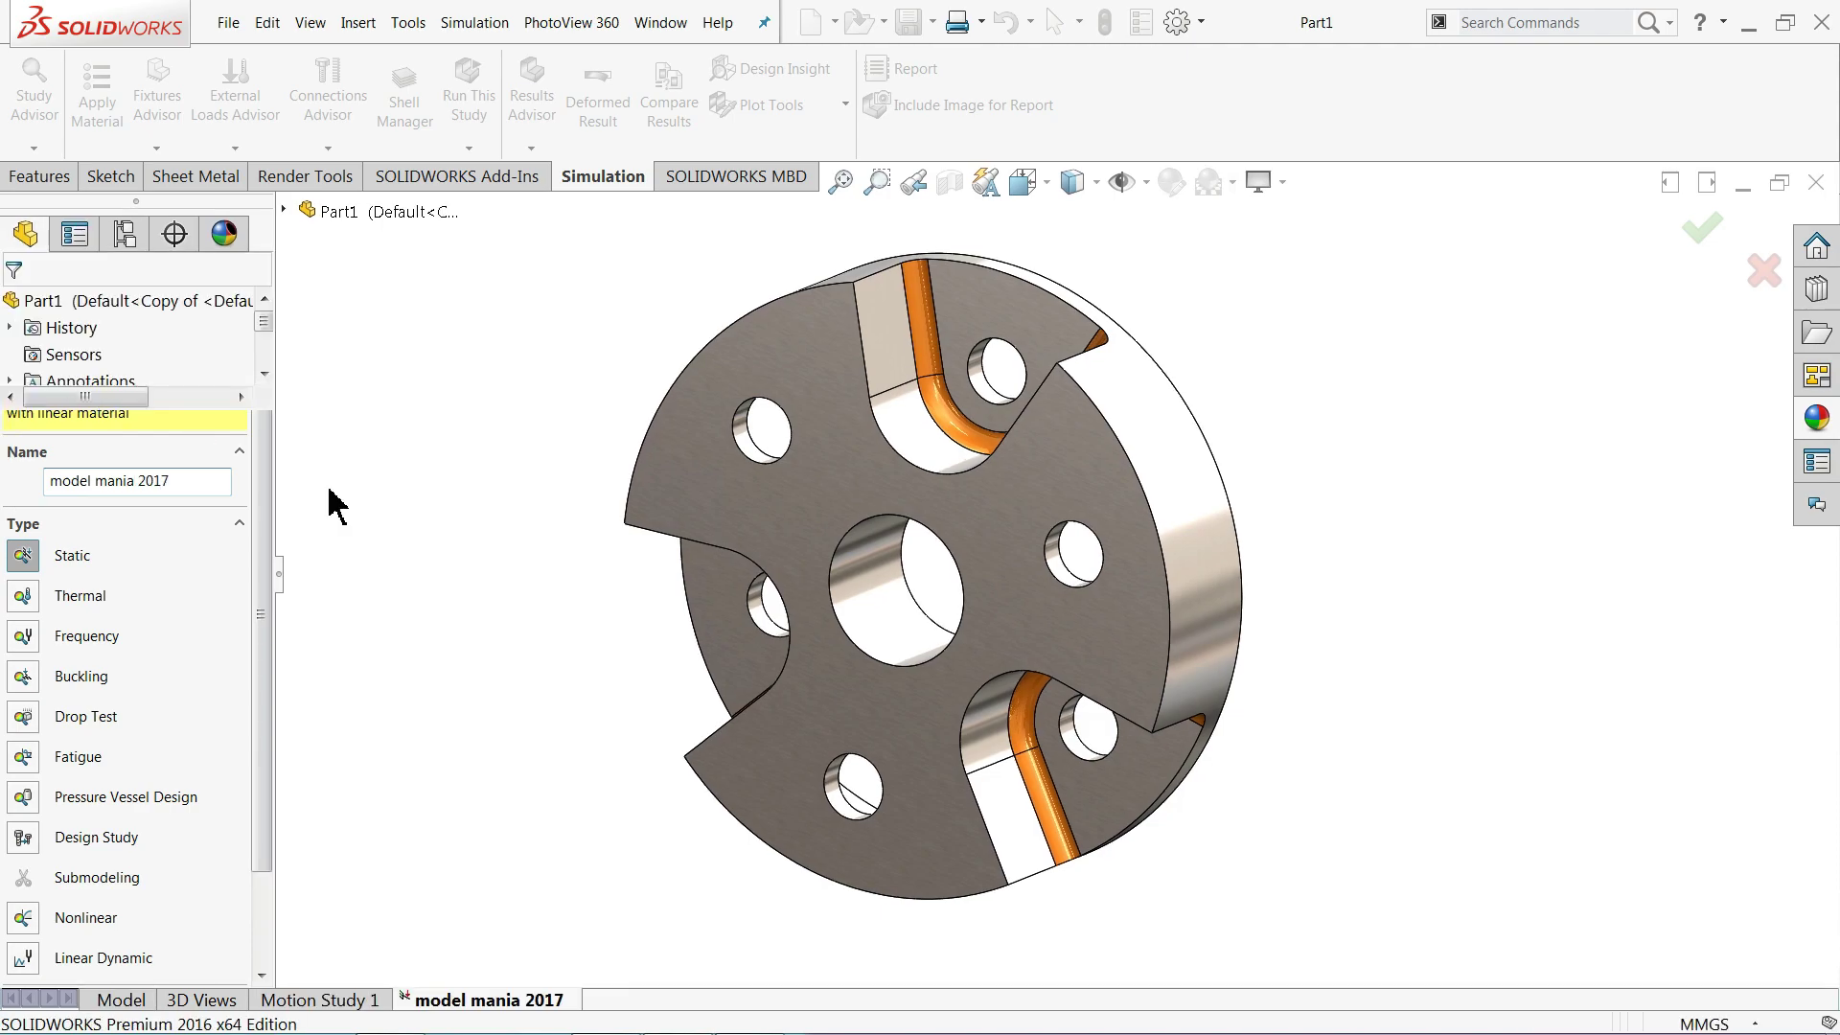
- Assign Alloy Steel as Part1's material
right_click(64, 503)
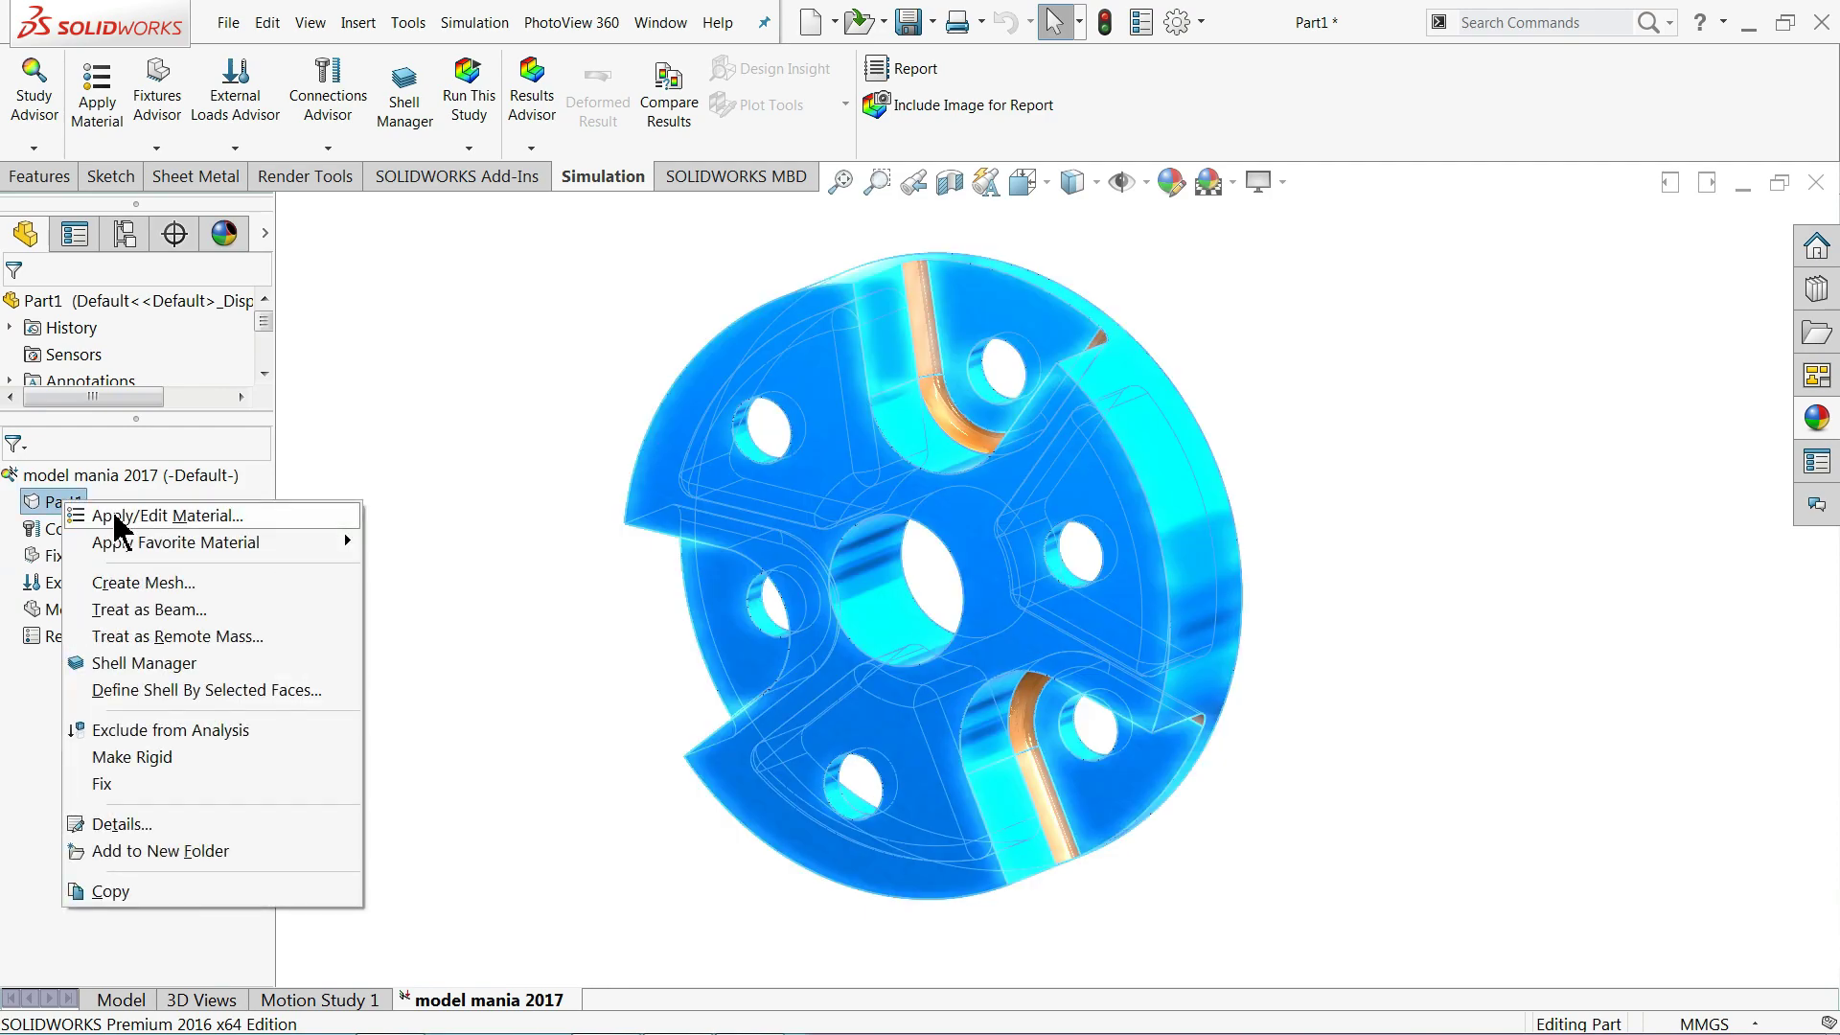
click(192, 522)
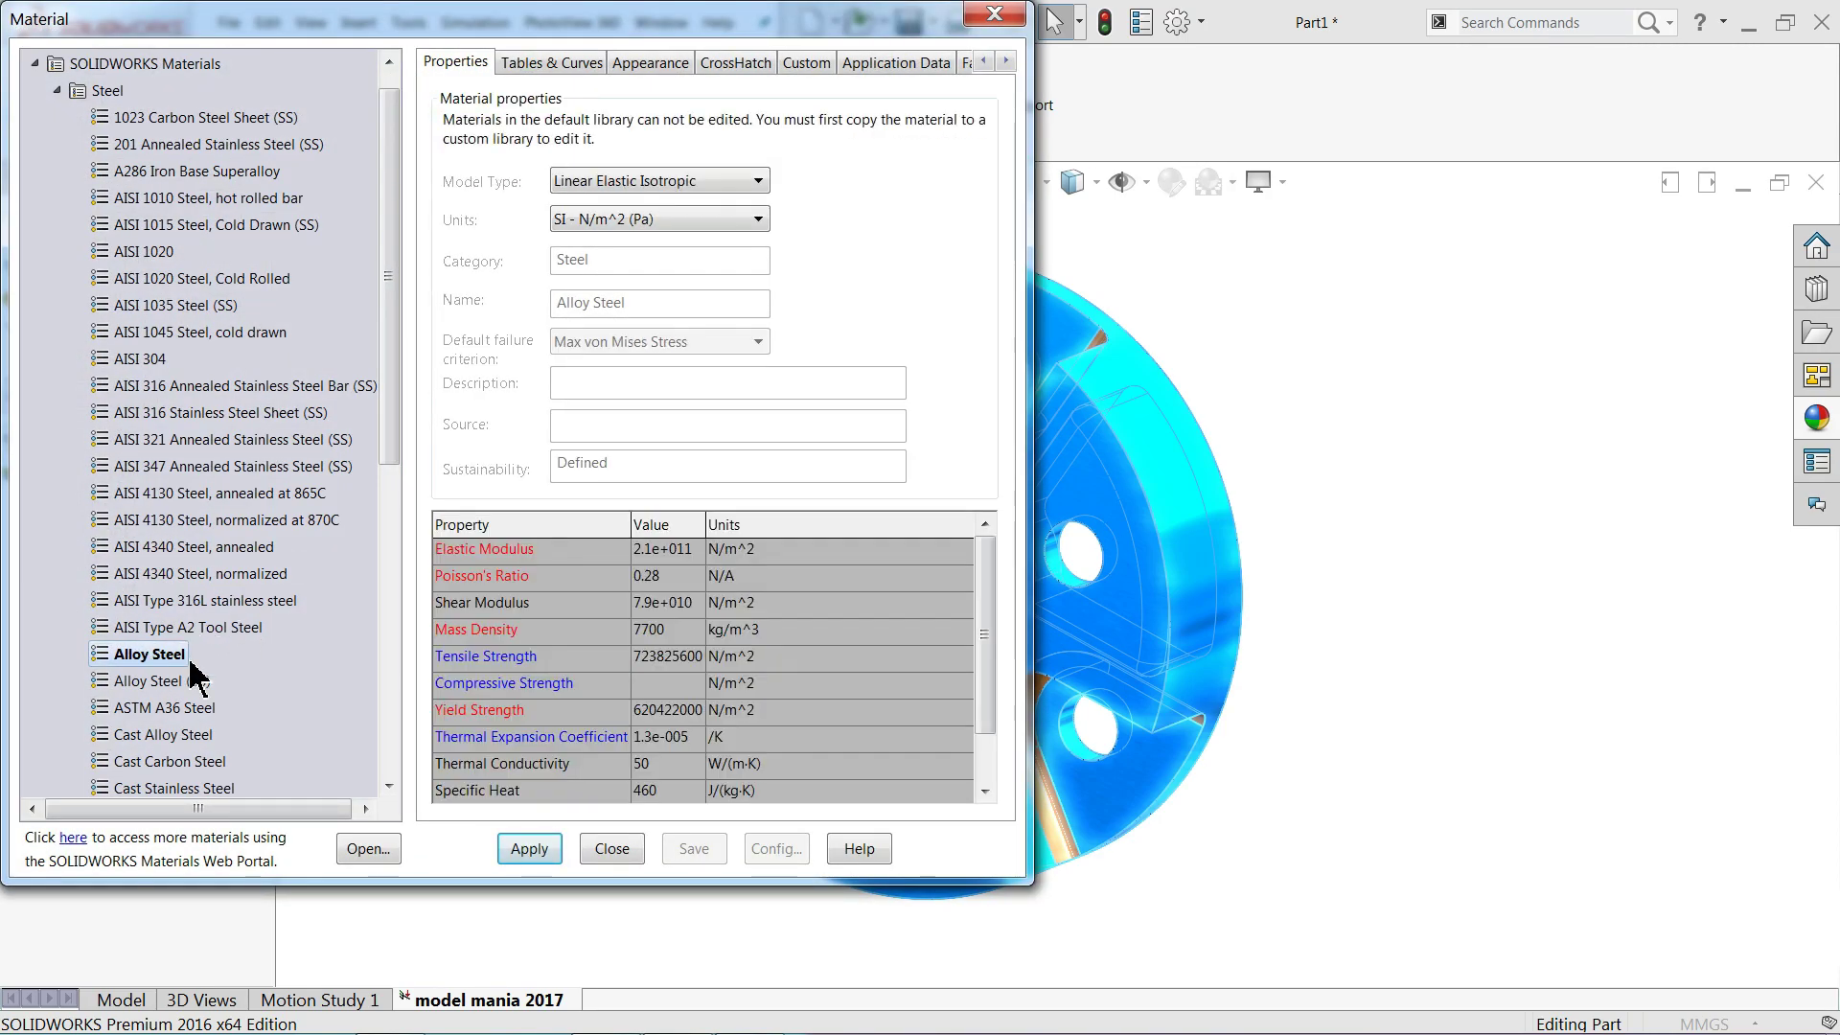
click(529, 849)
click(609, 850)
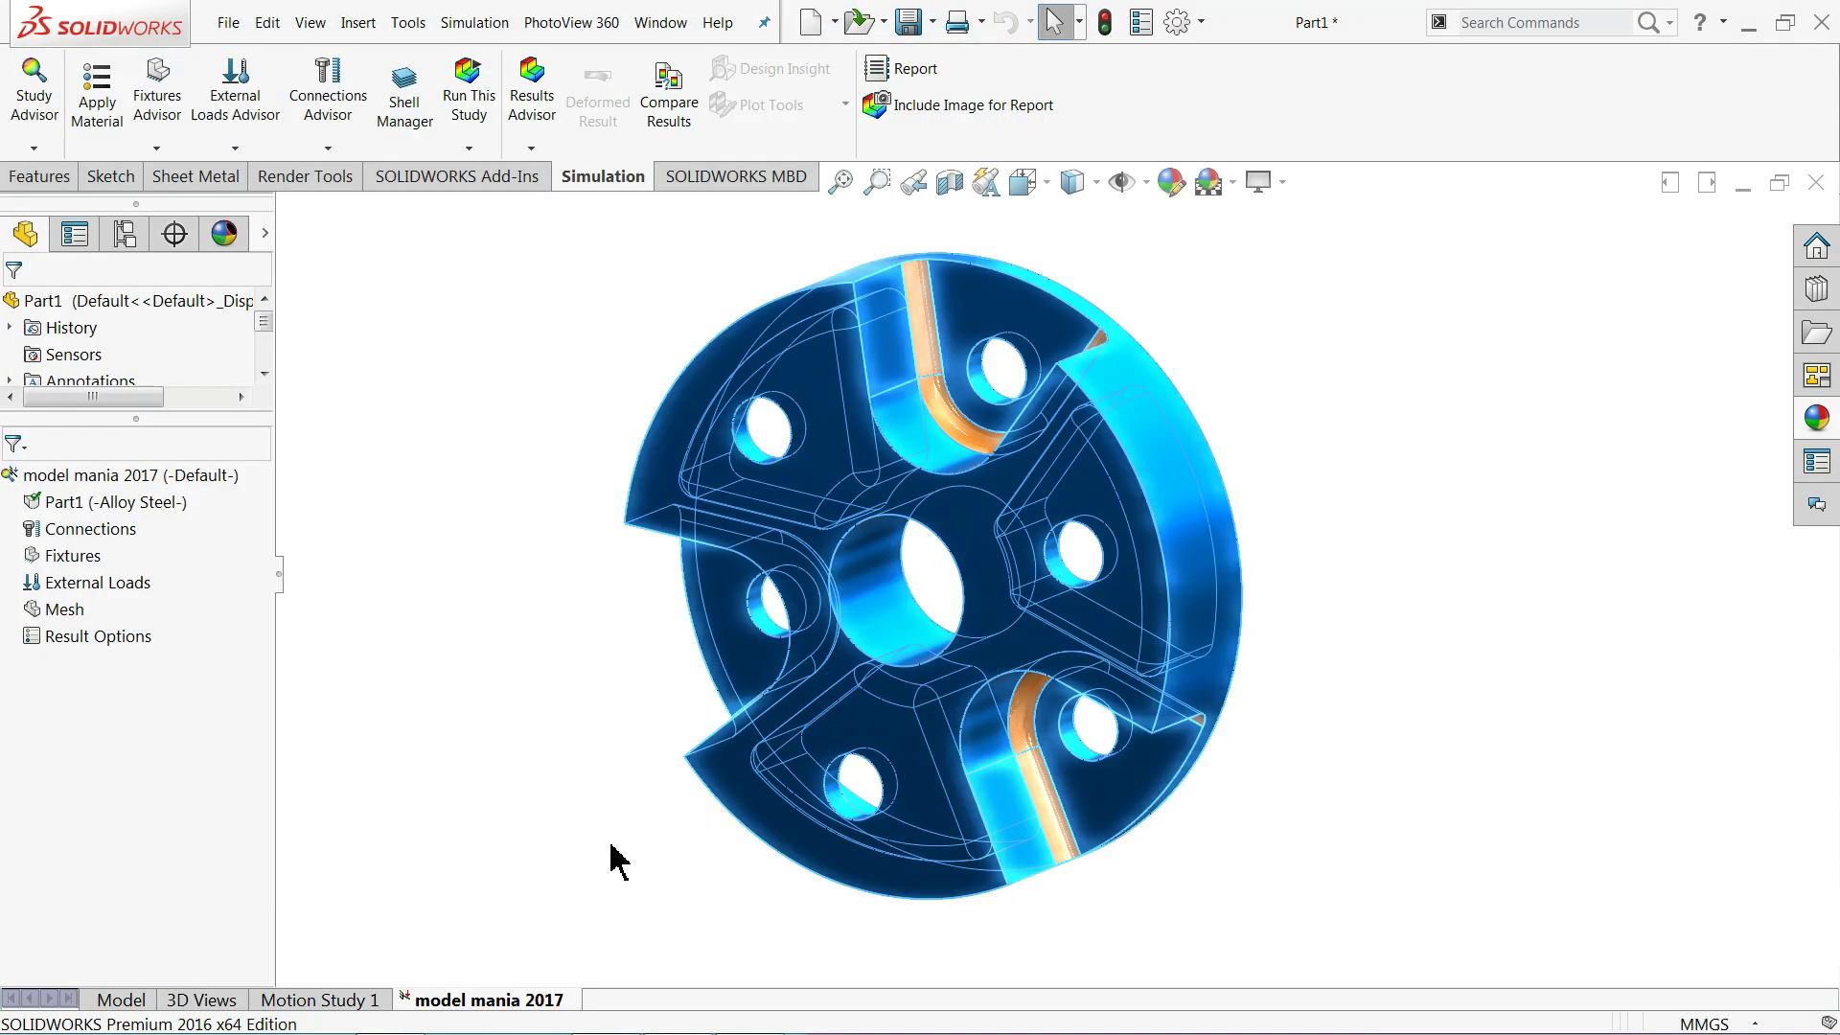
- Add a Fixed Geometry restraint on the upper slot, left and lower-right hole faces
right_click(74, 533)
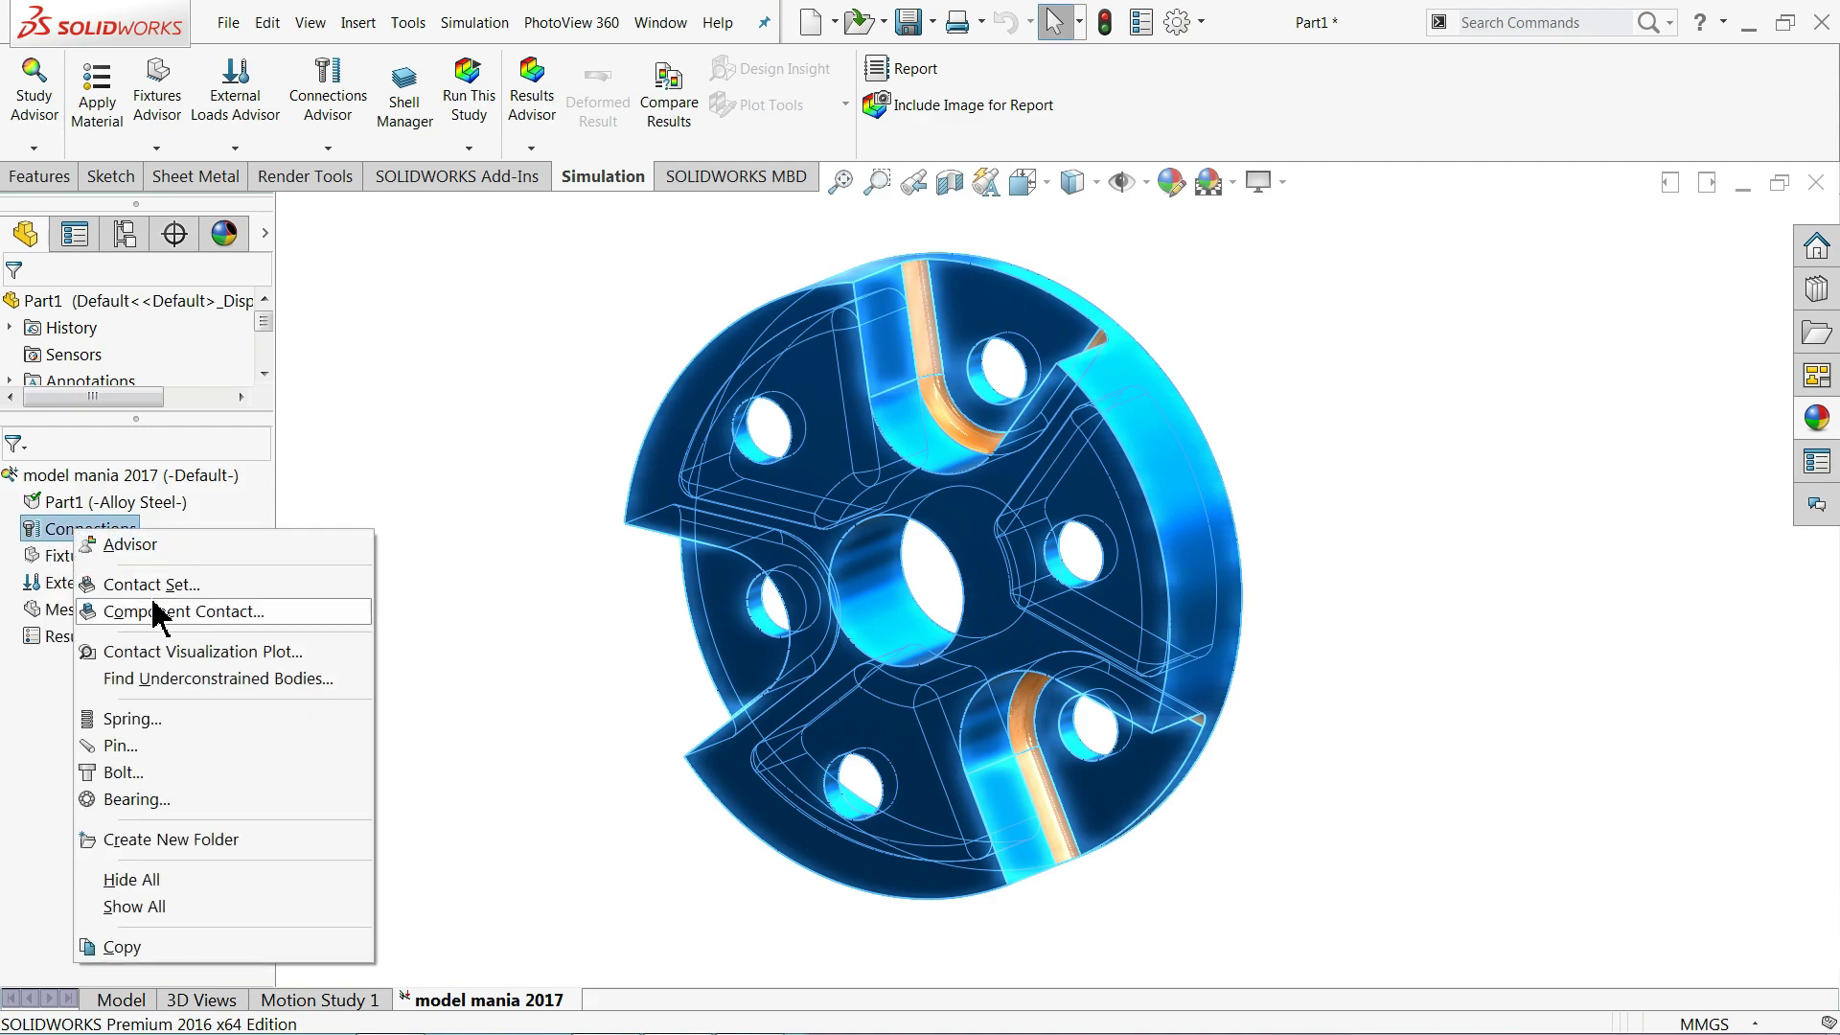
click(432, 398)
right_click(53, 565)
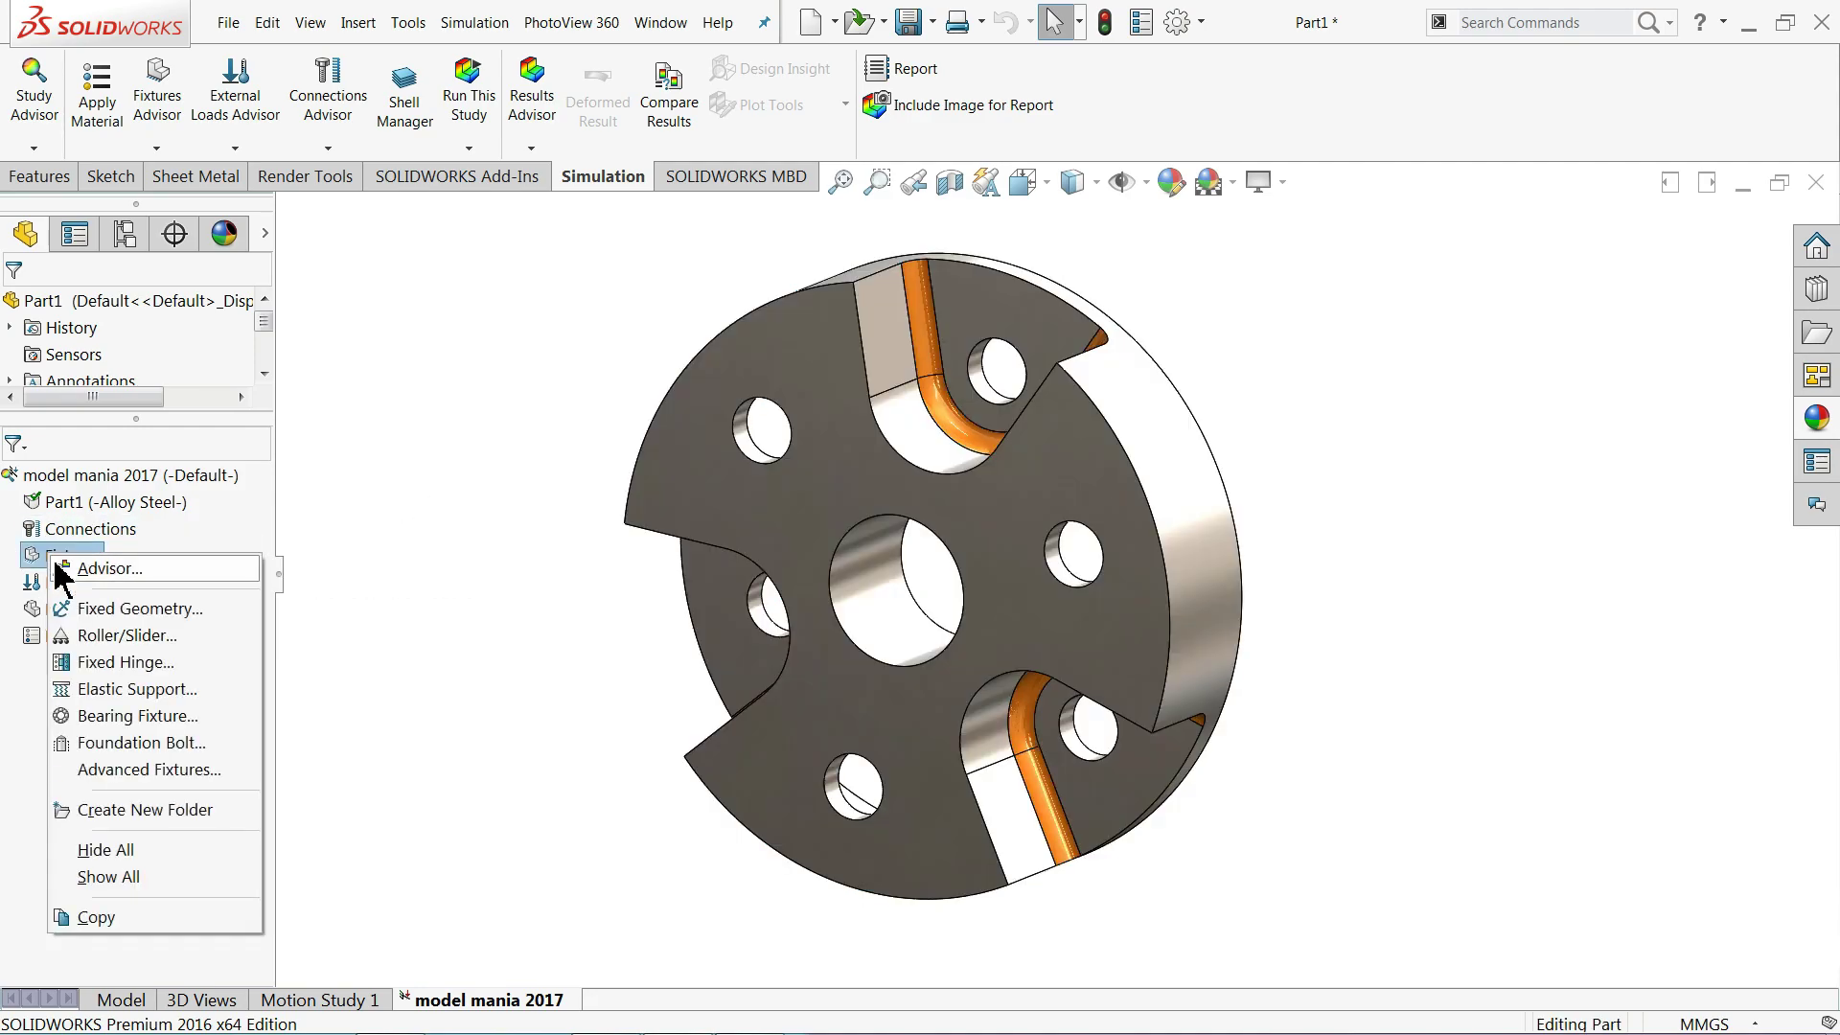
click(154, 609)
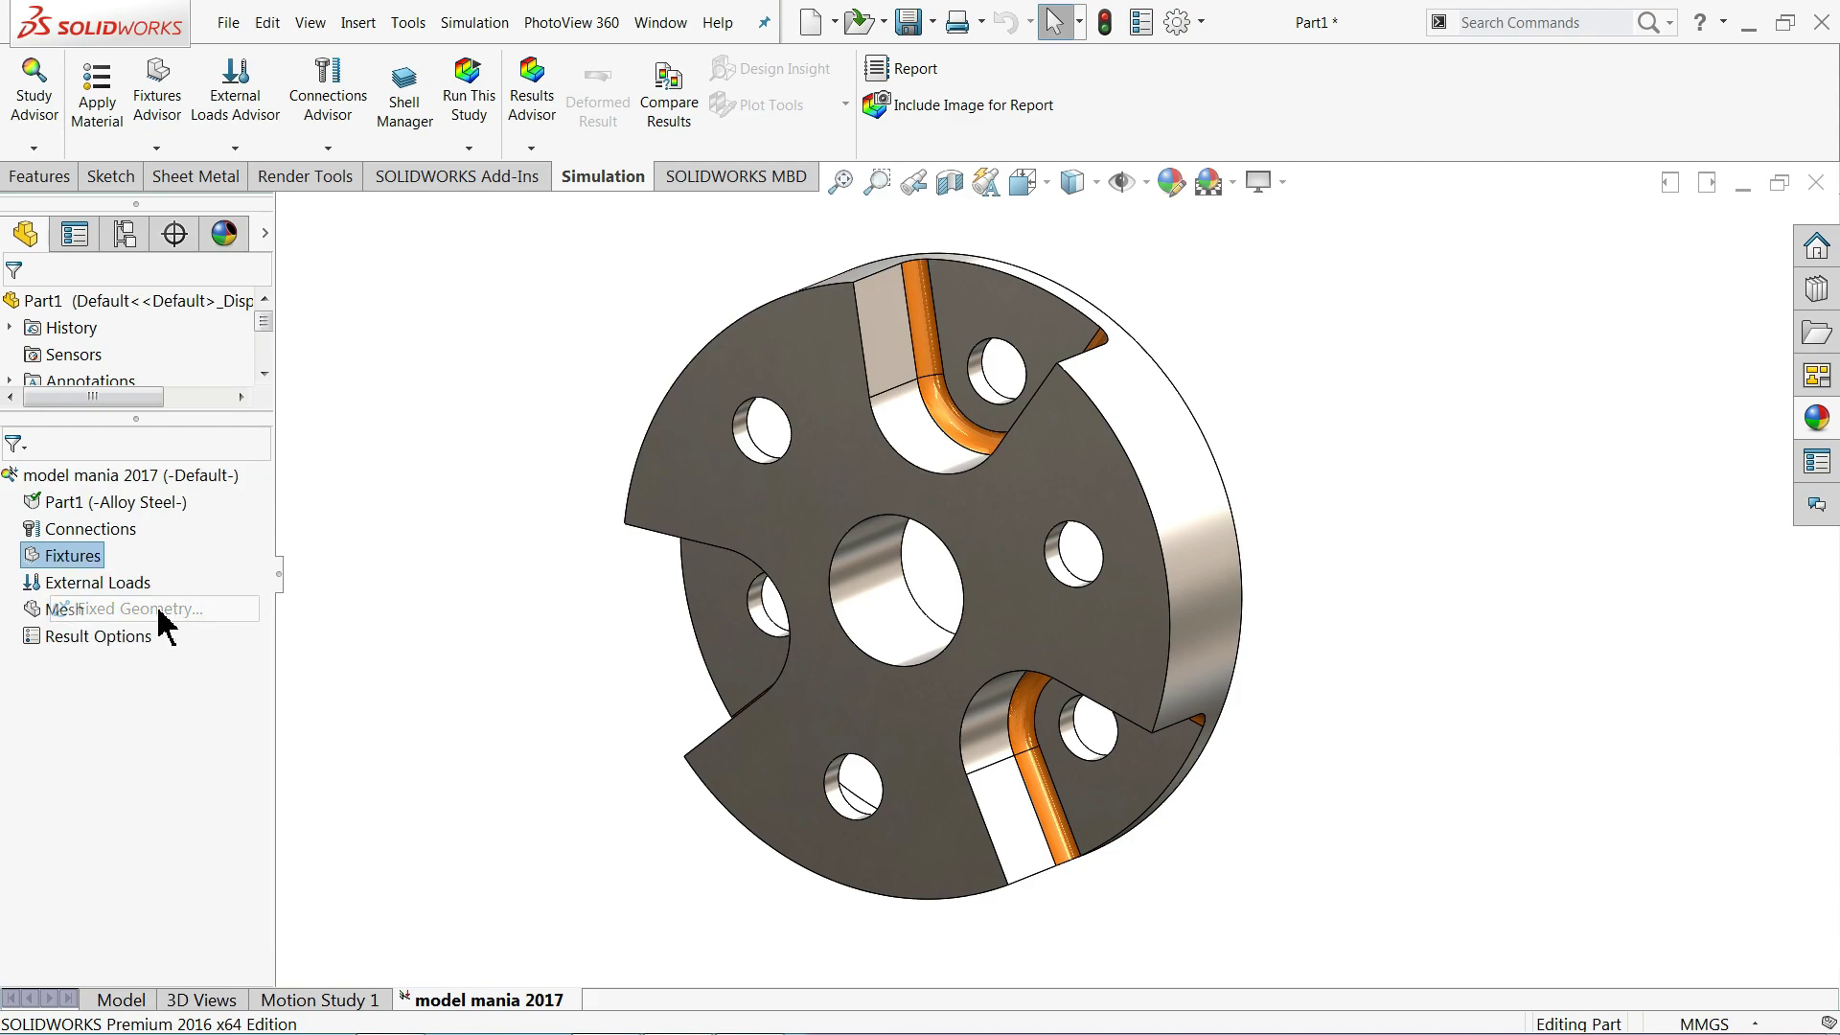
click(987, 402)
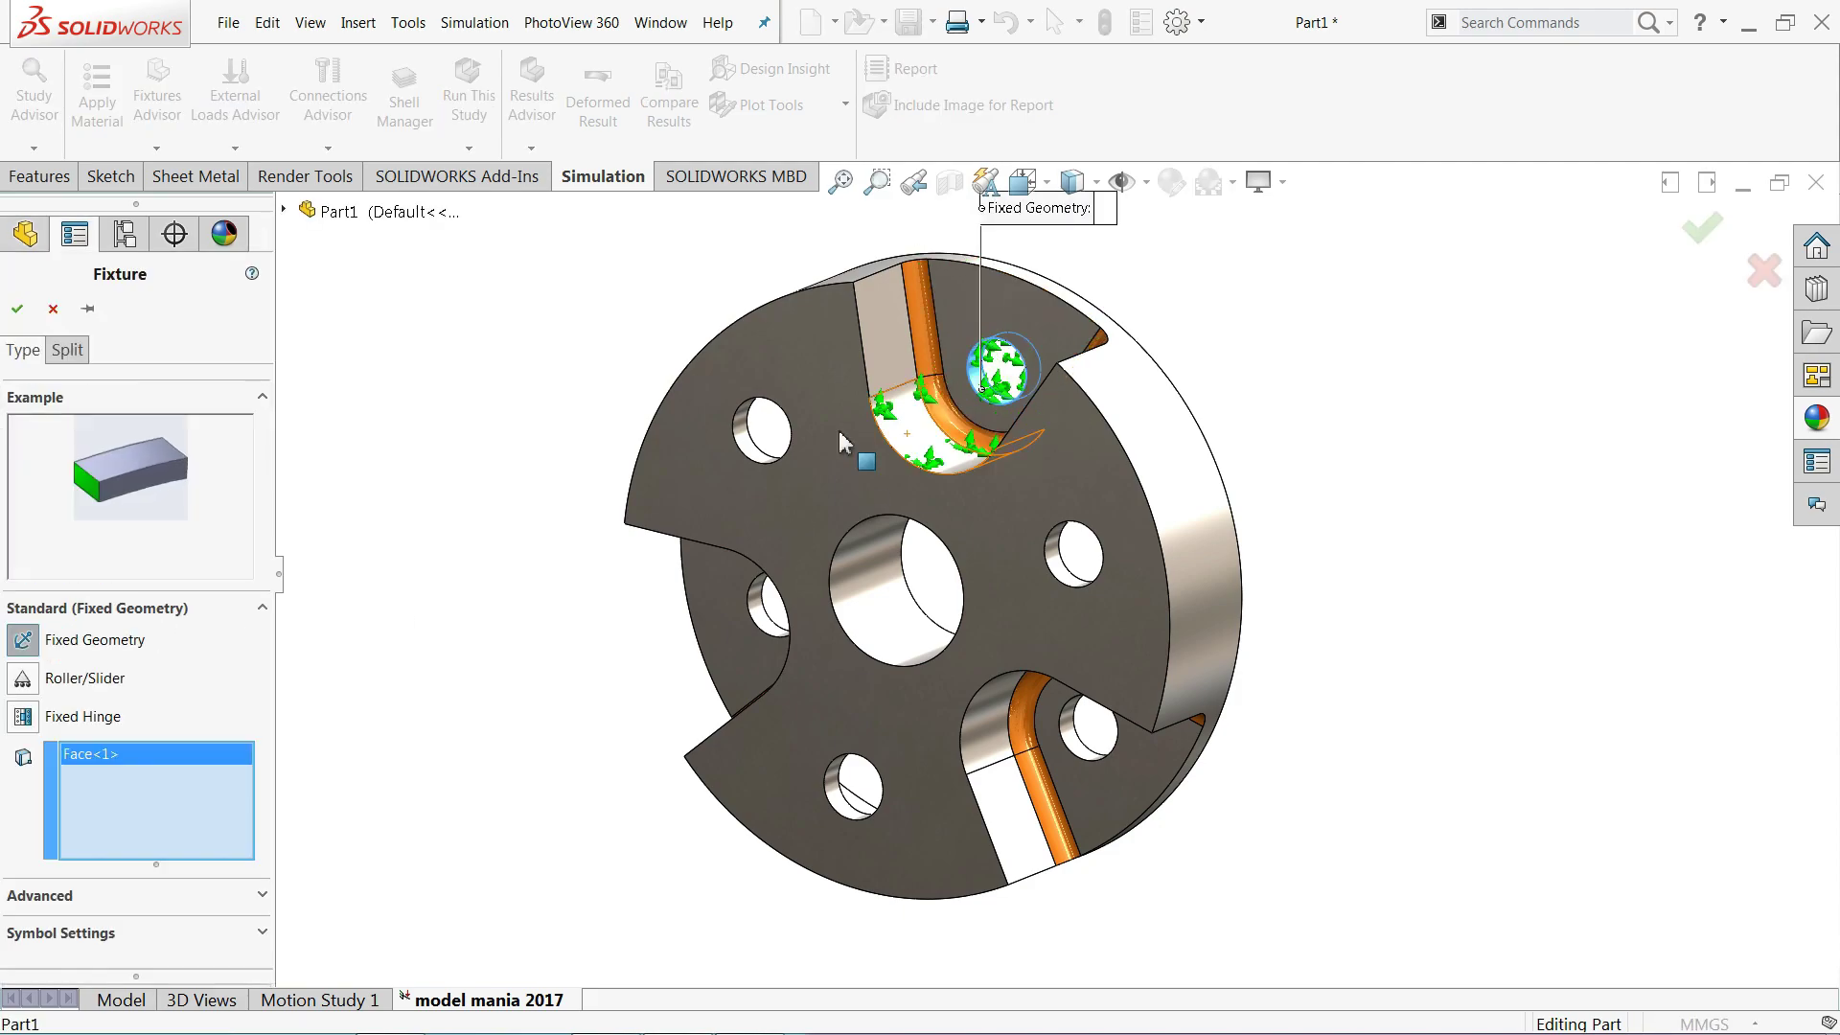
click(771, 623)
click(1088, 728)
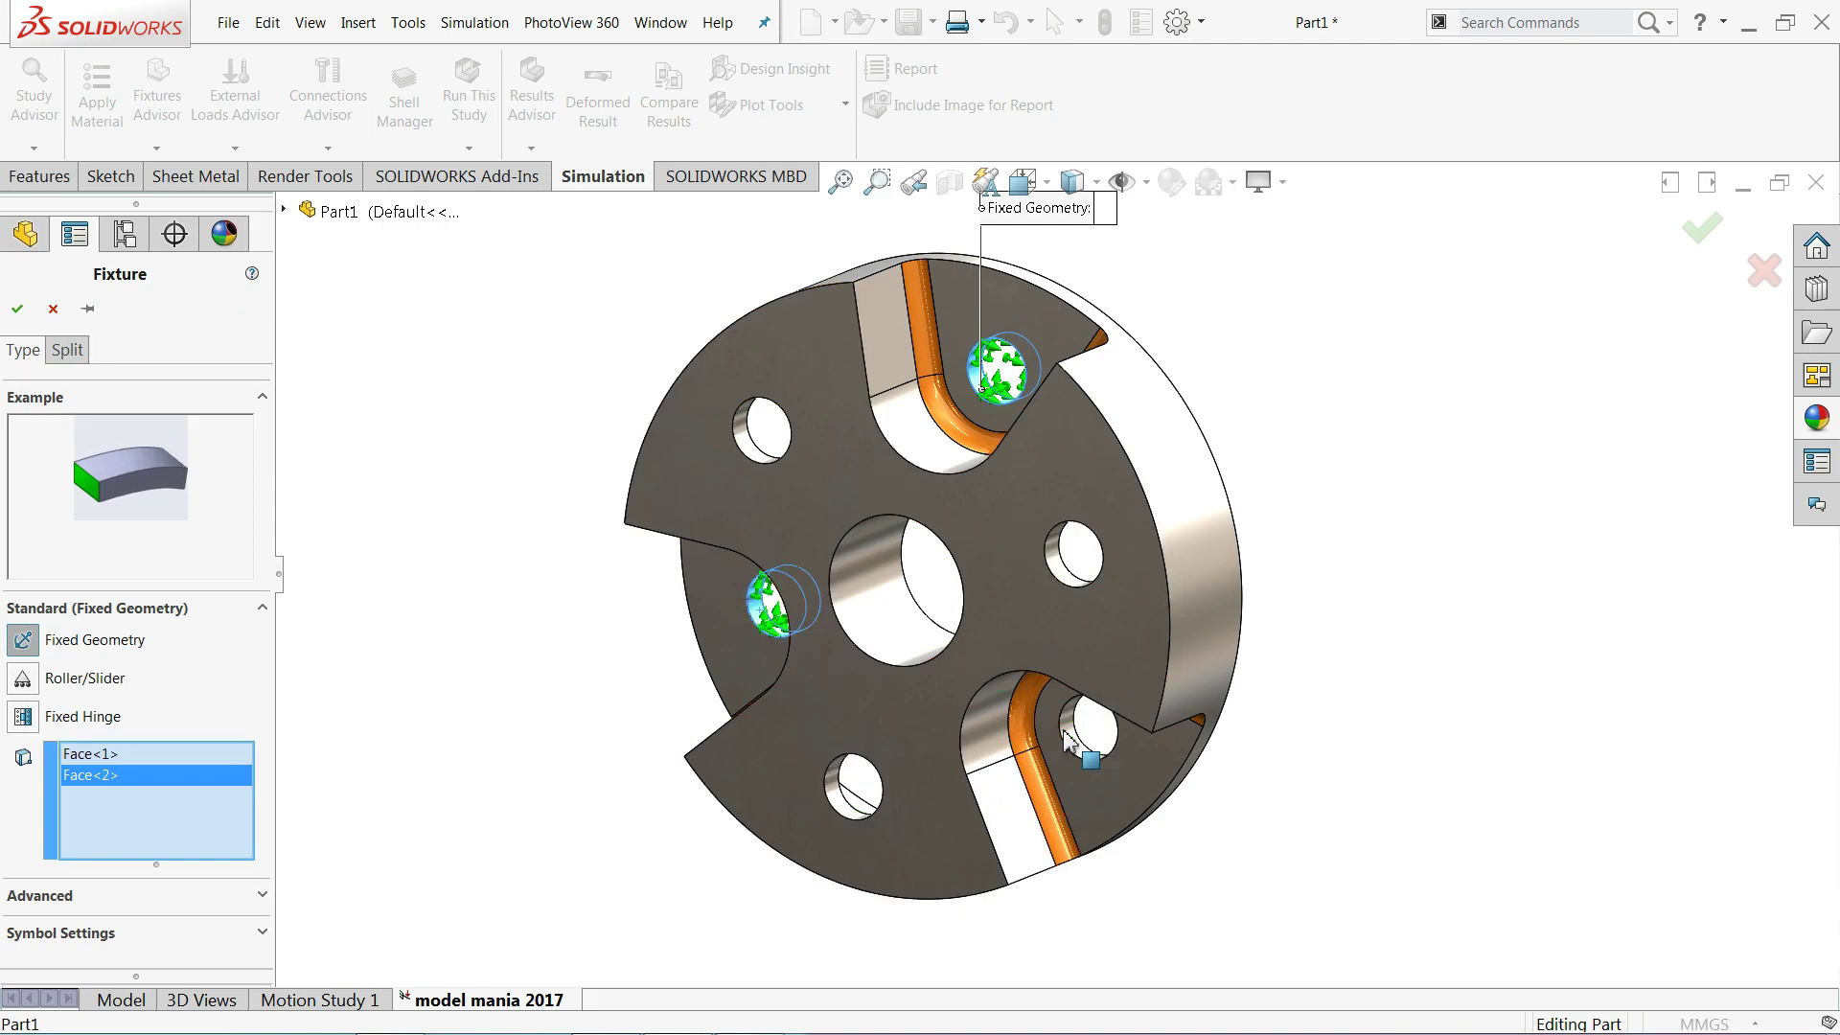
click(17, 308)
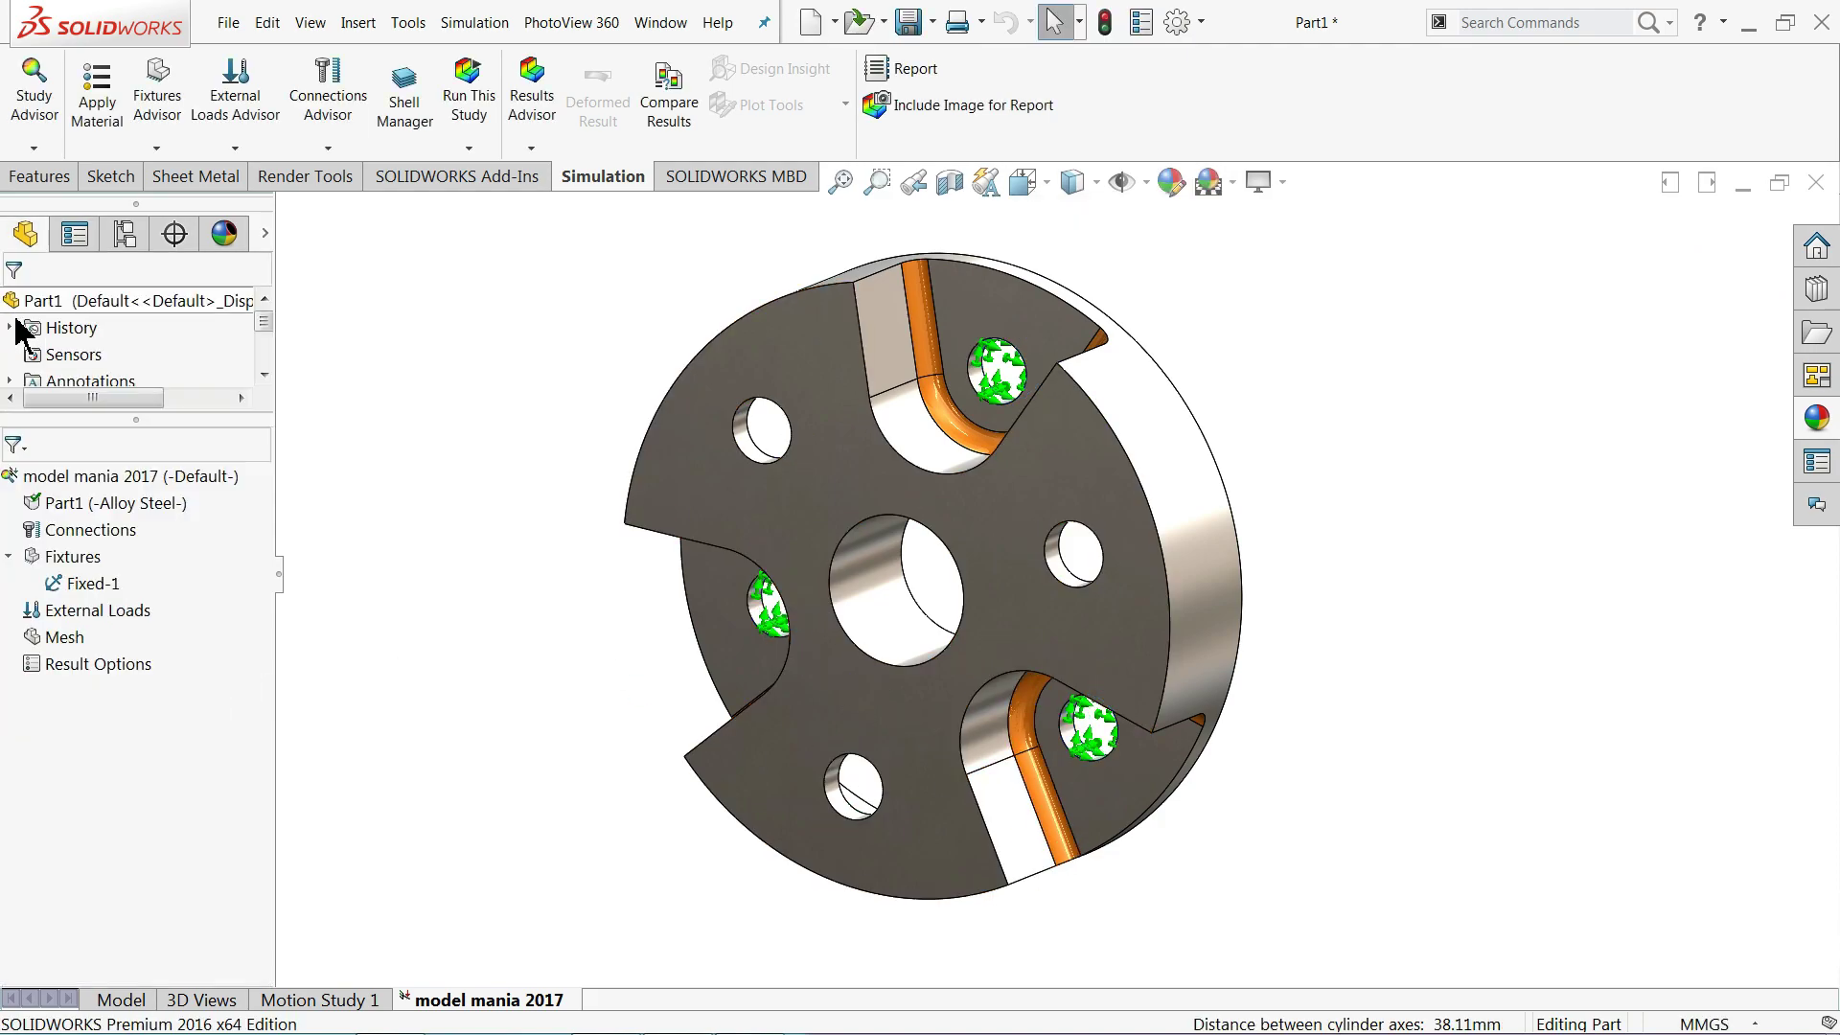
- Start a Force load on the upper-left, right and lower hole faces
right_click(77, 615)
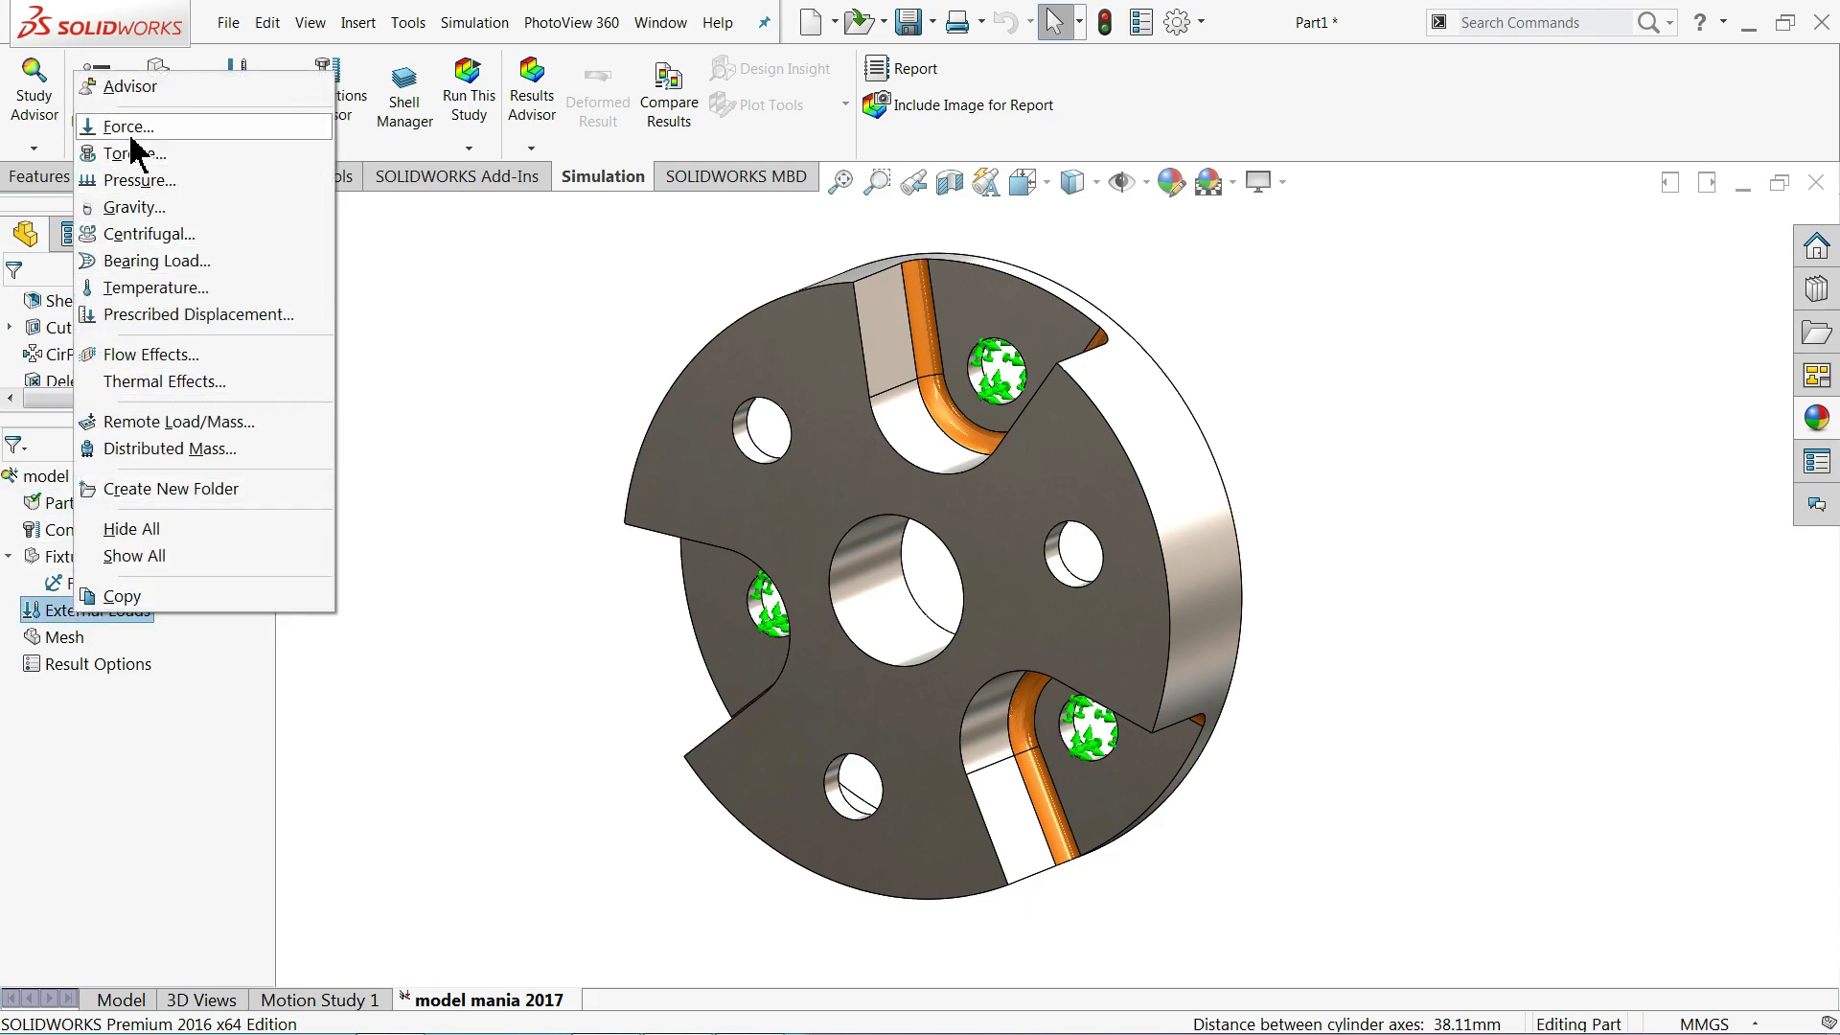
click(131, 127)
click(762, 427)
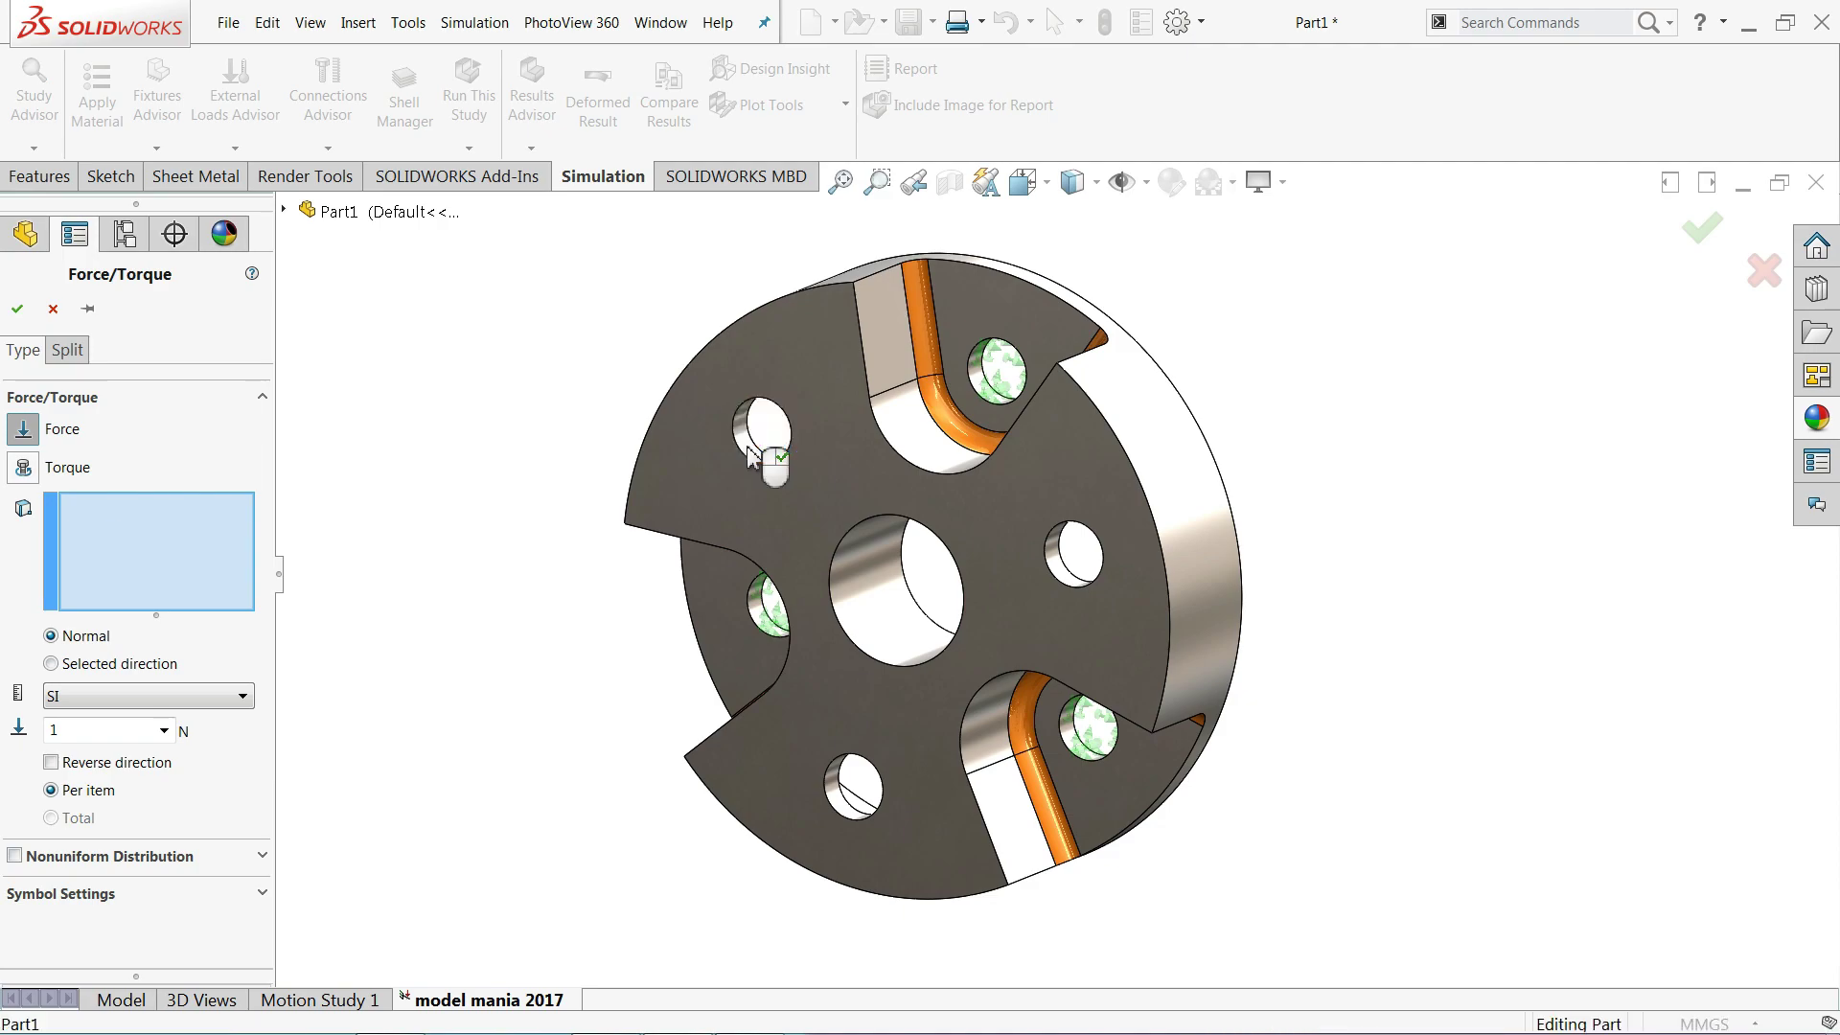
click(1062, 573)
click(834, 803)
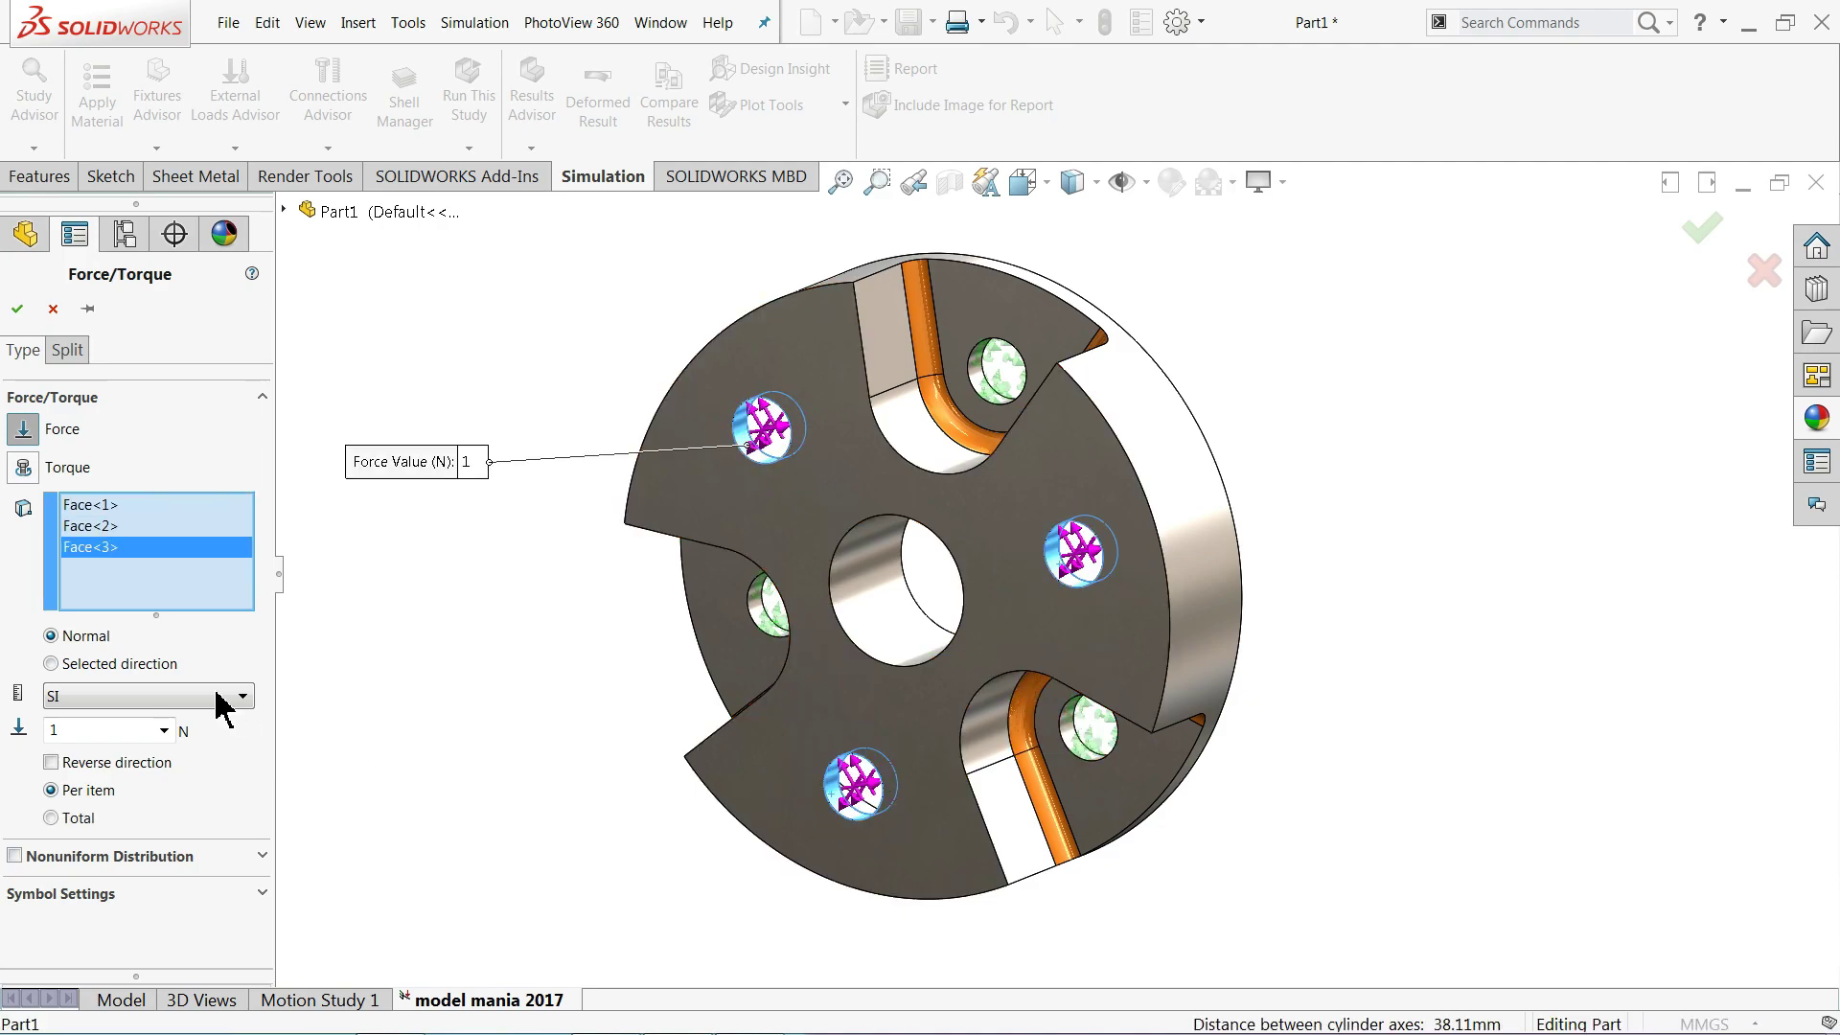
- Set the force to 800 N normal to the front face, reversed, and confirm it
click(53, 665)
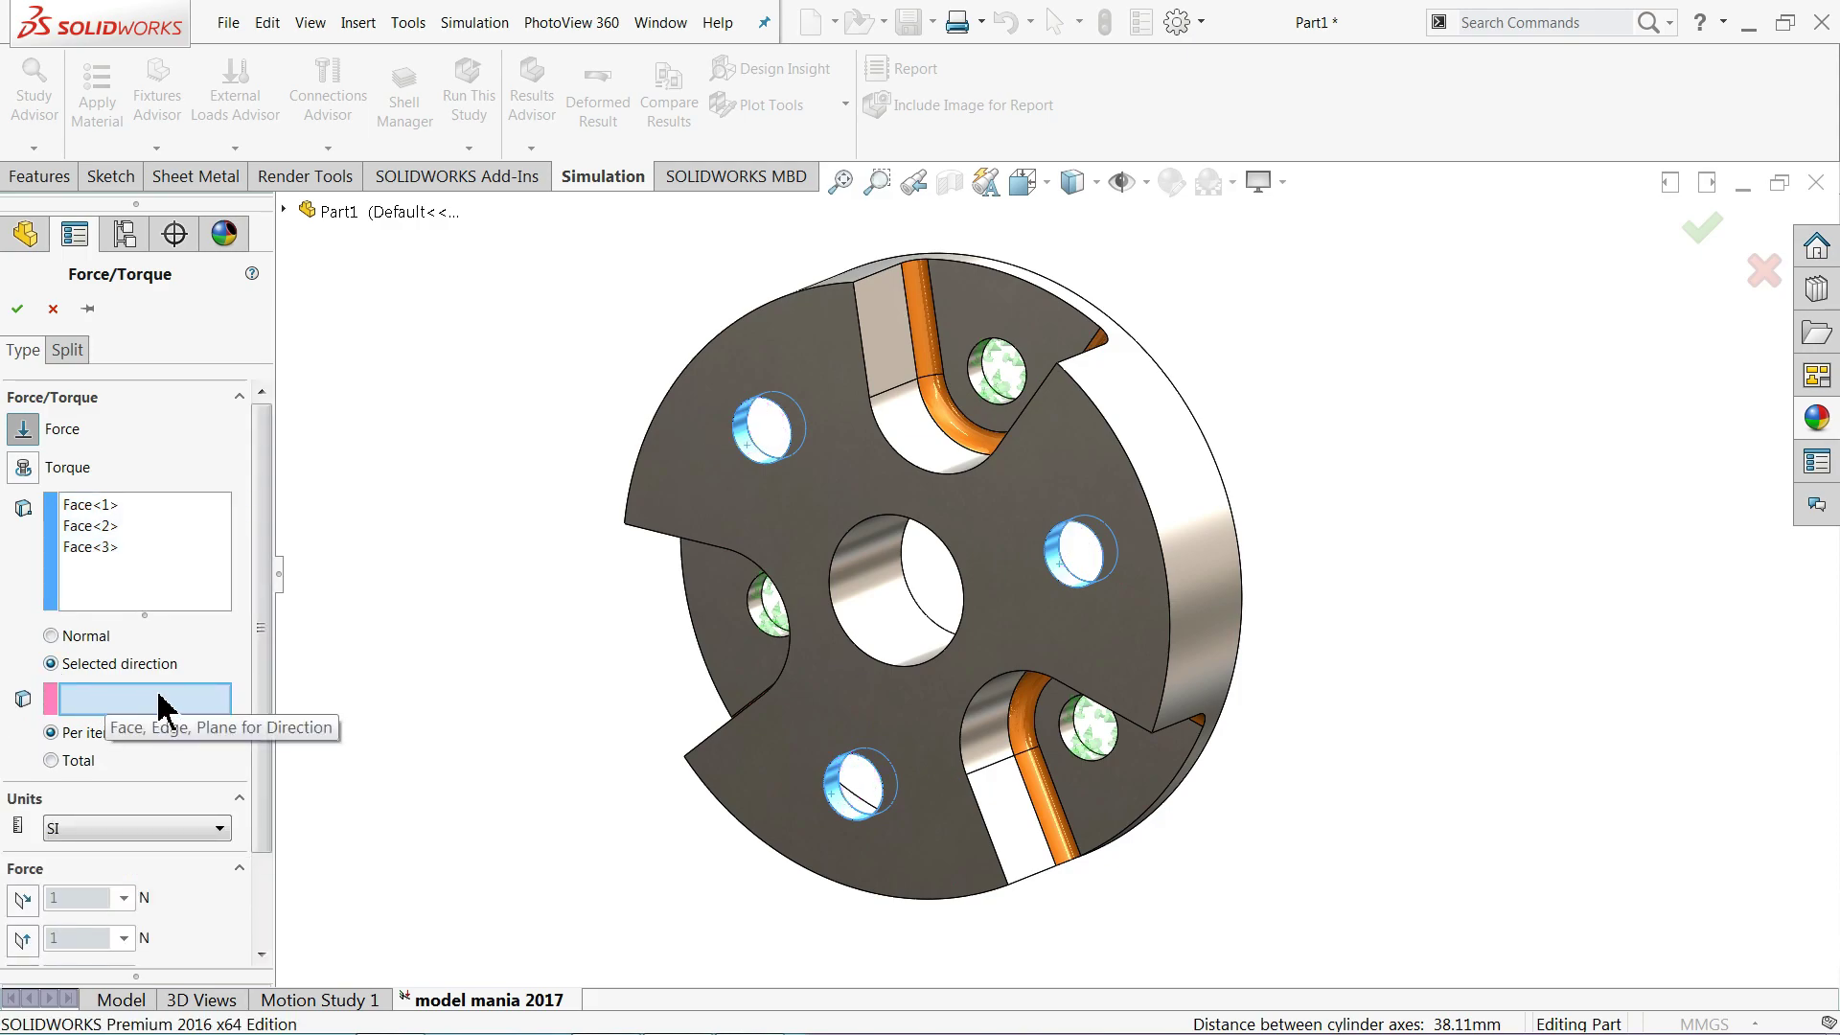
scroll(268, 715, down, 1)
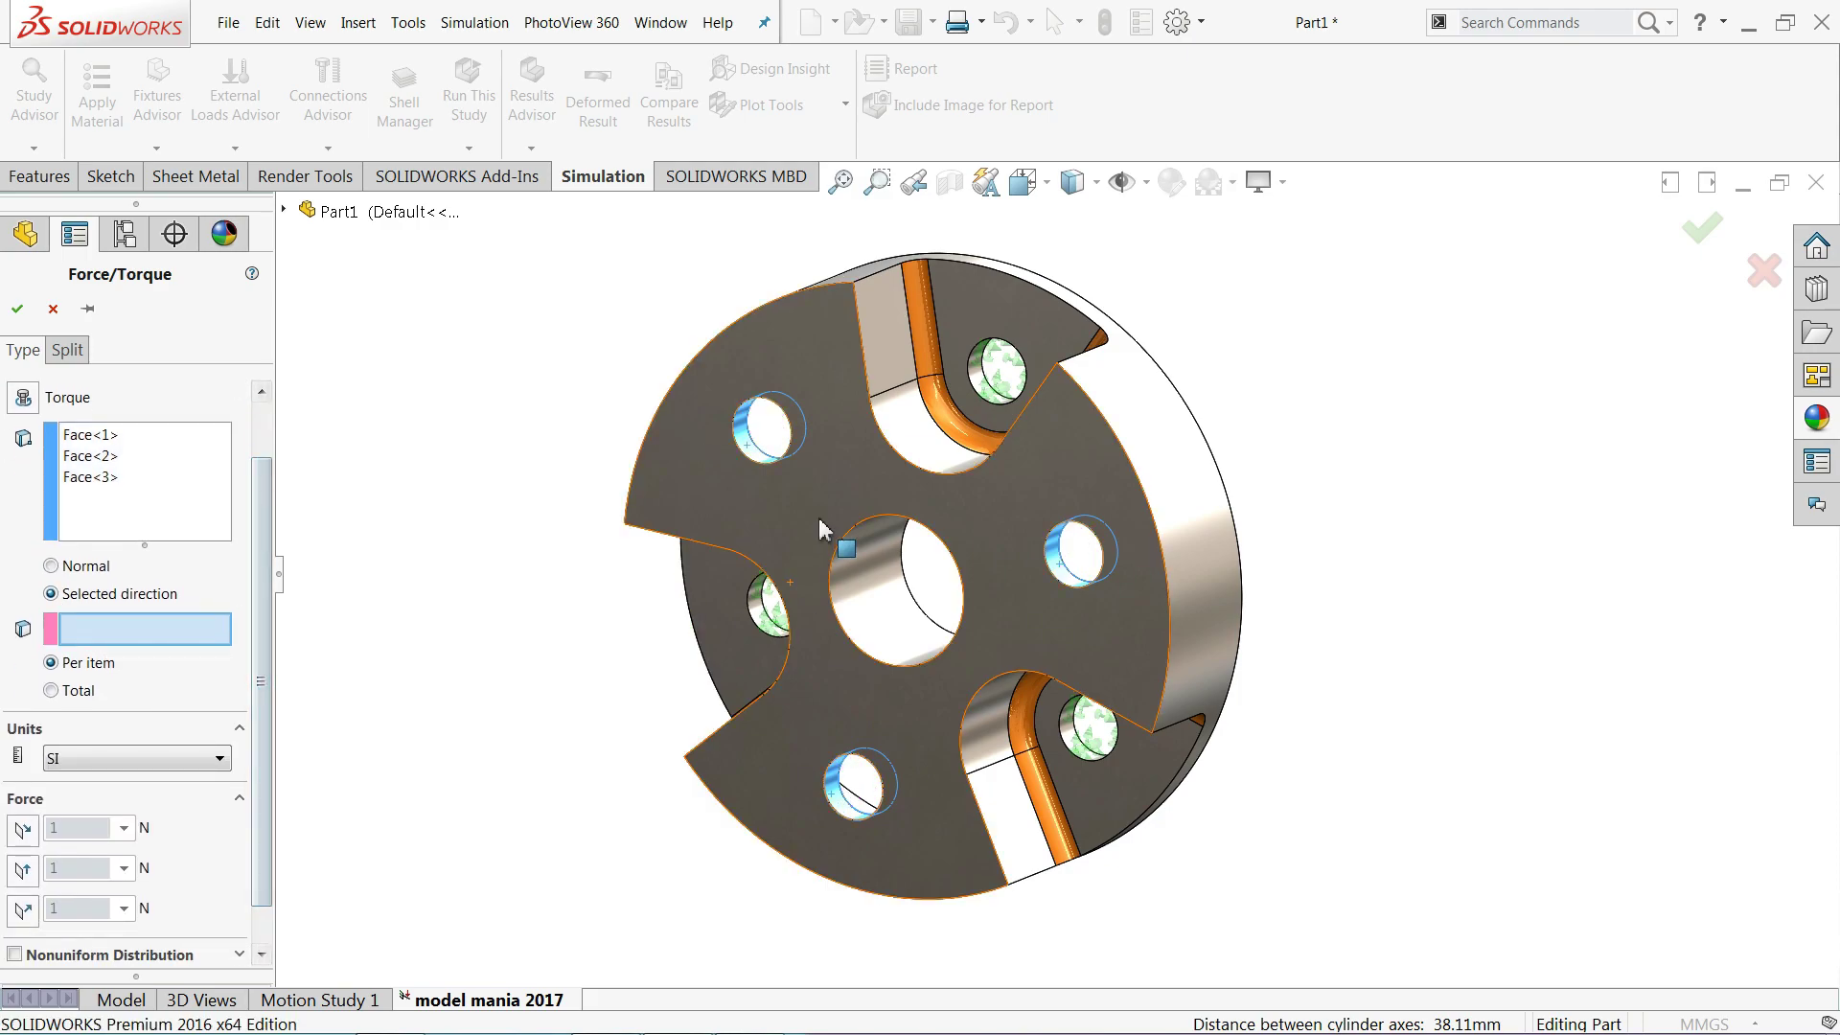
click(819, 518)
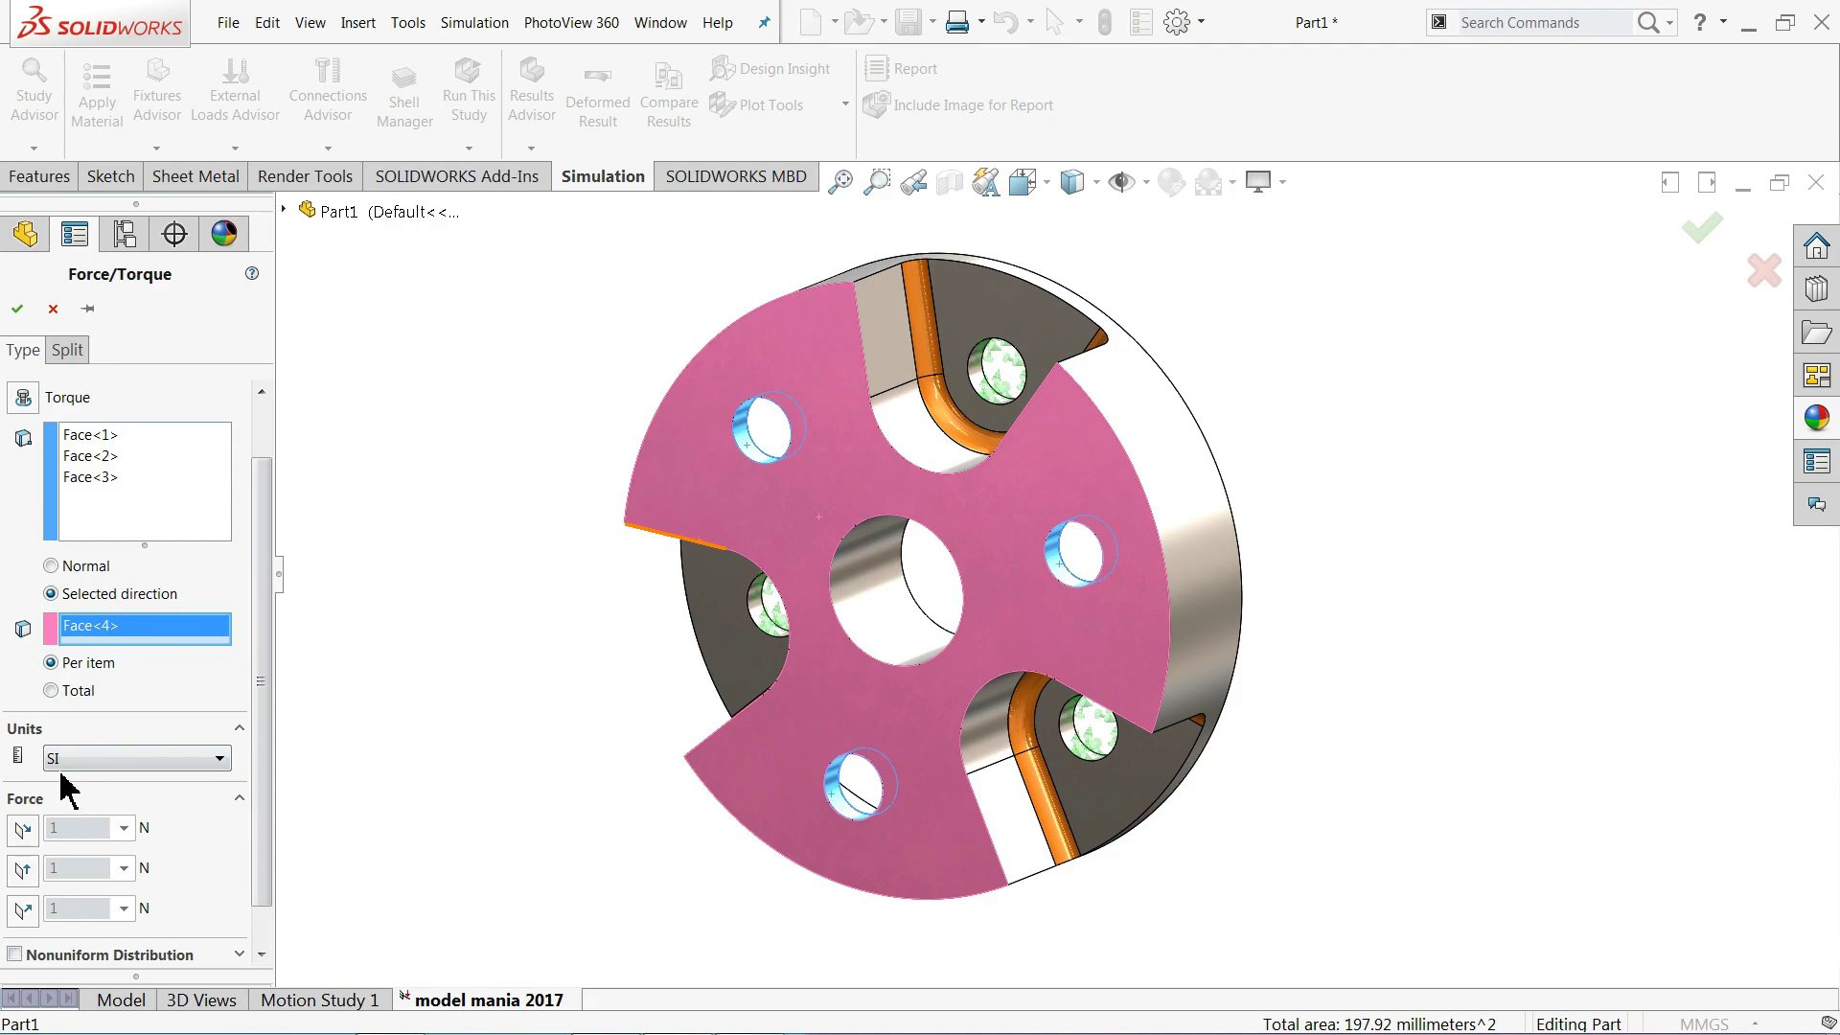
scroll(268, 786, down, 2)
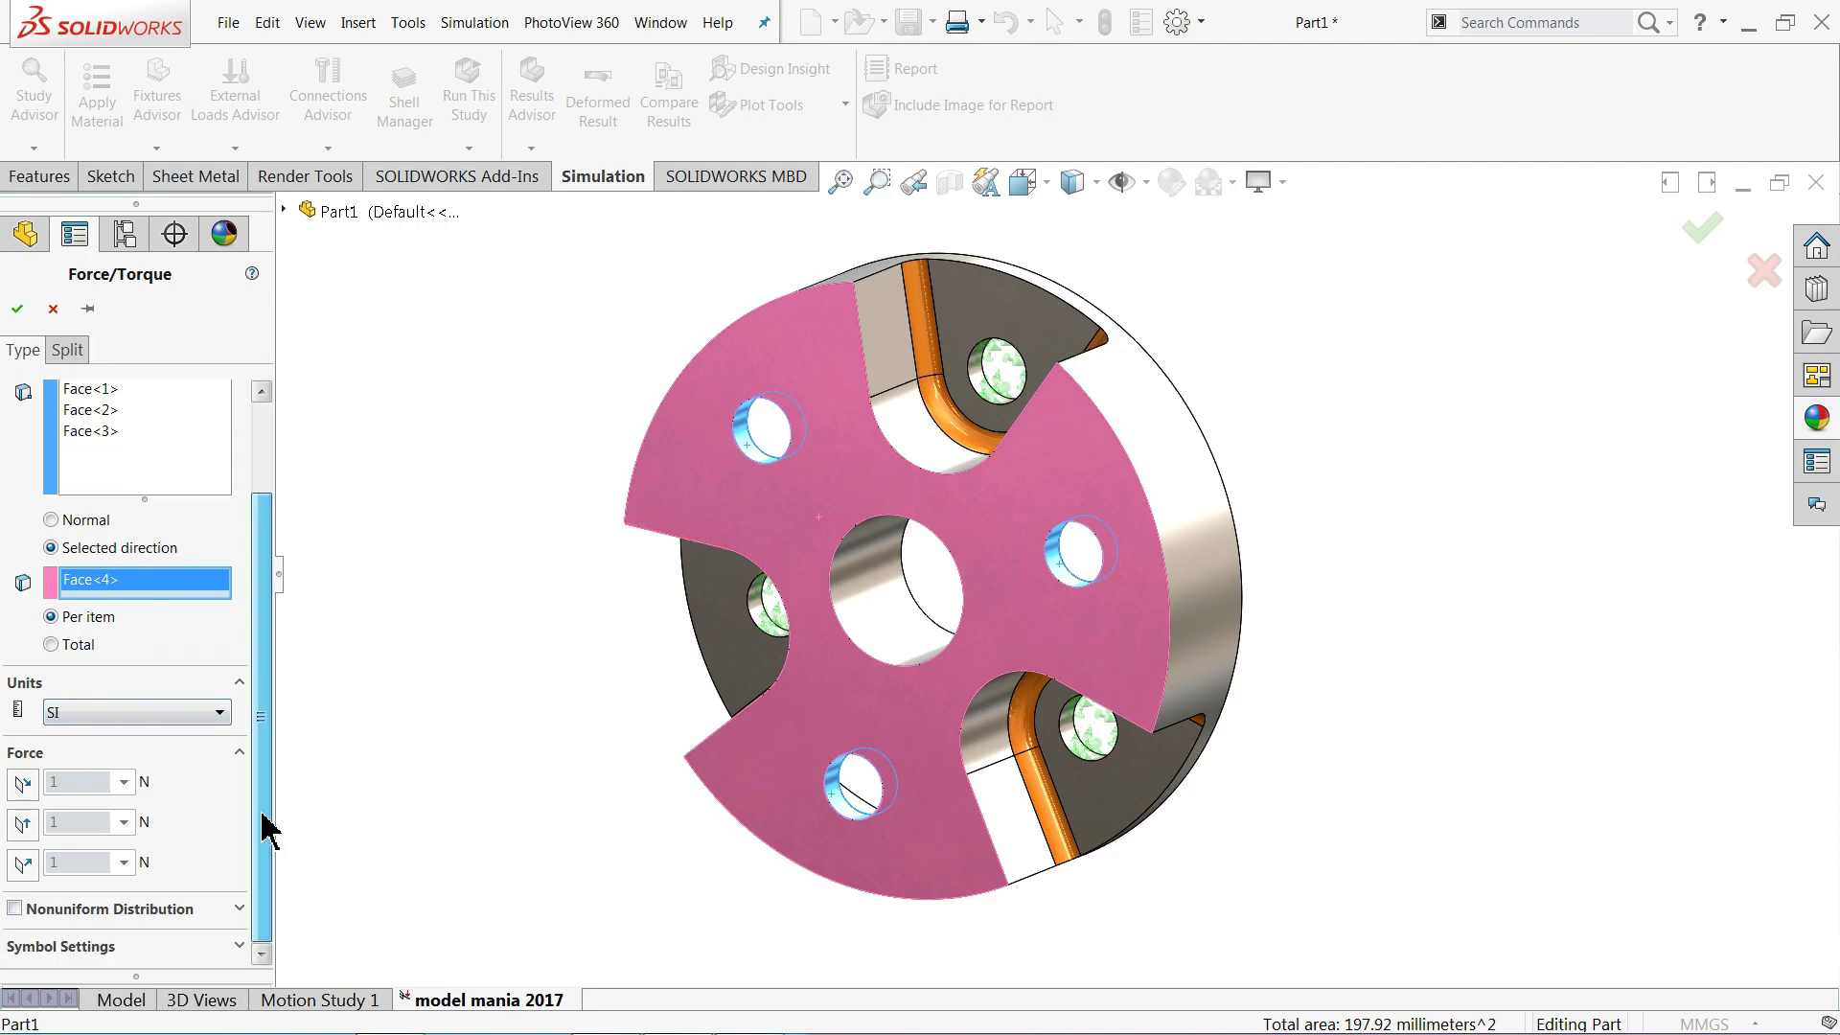
click(23, 865)
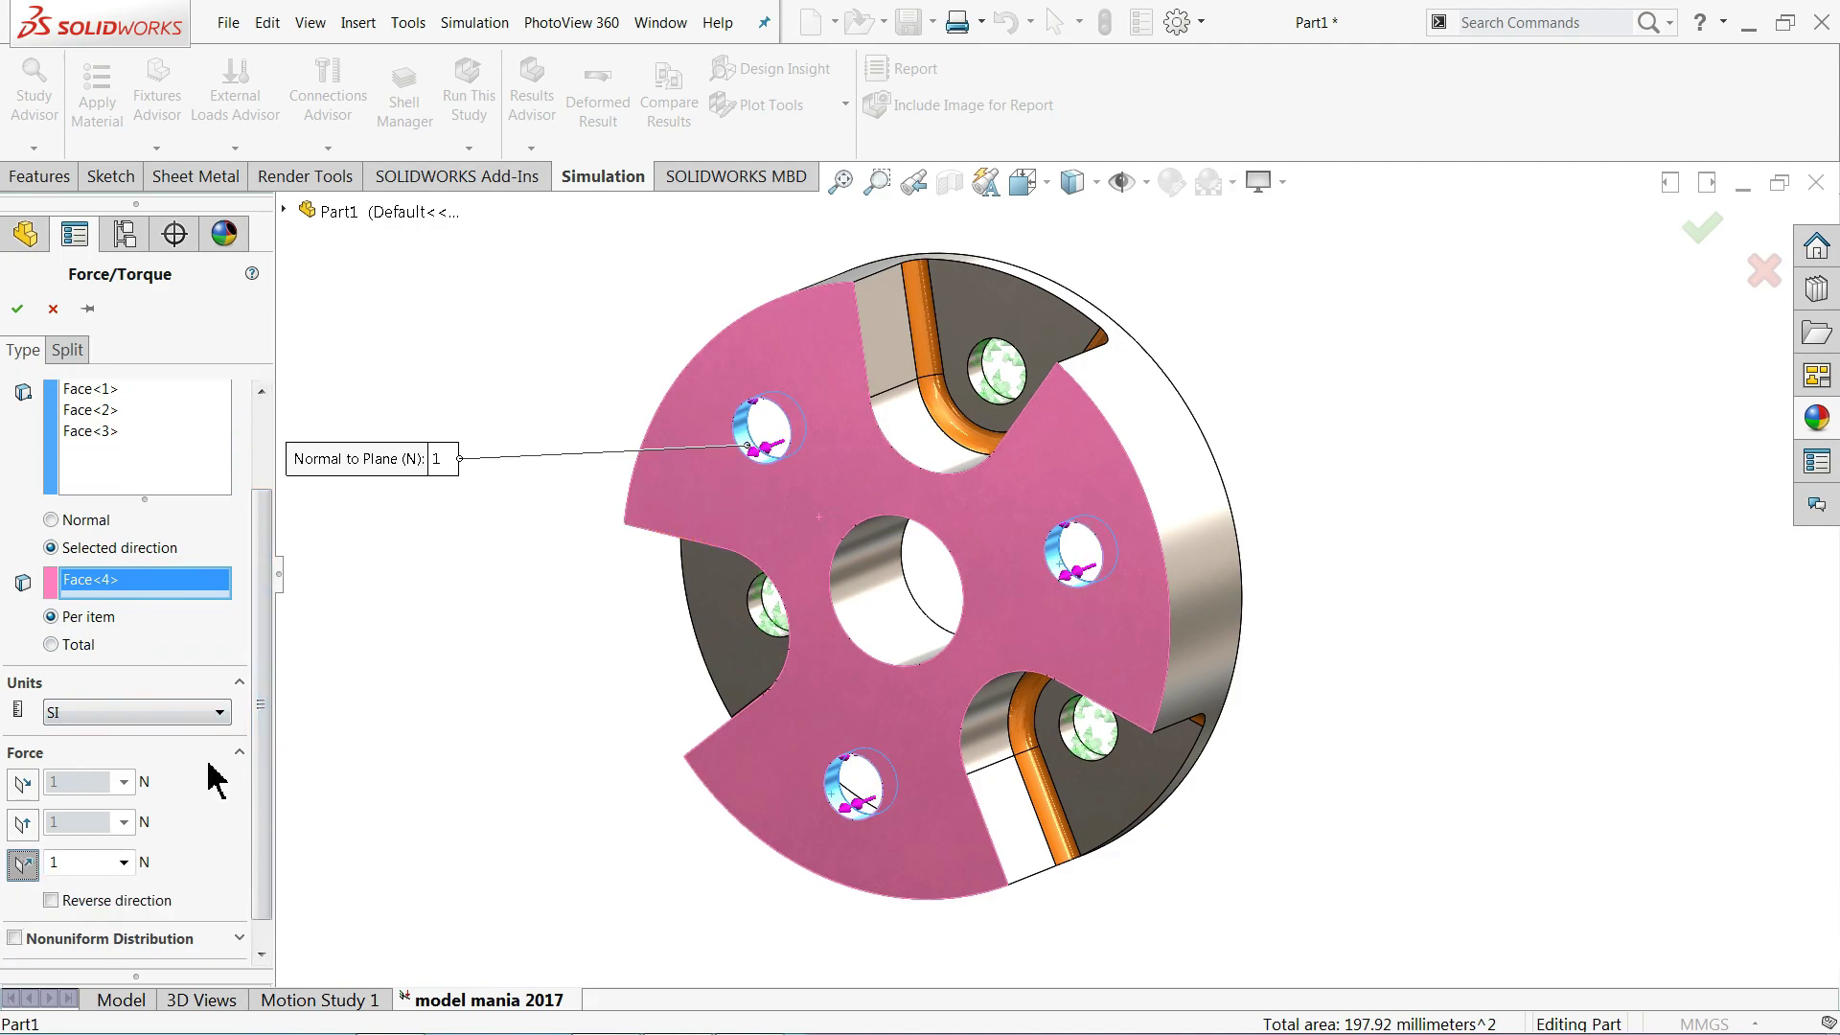
double_click(76, 863)
text(800)
key(Return)
click(52, 901)
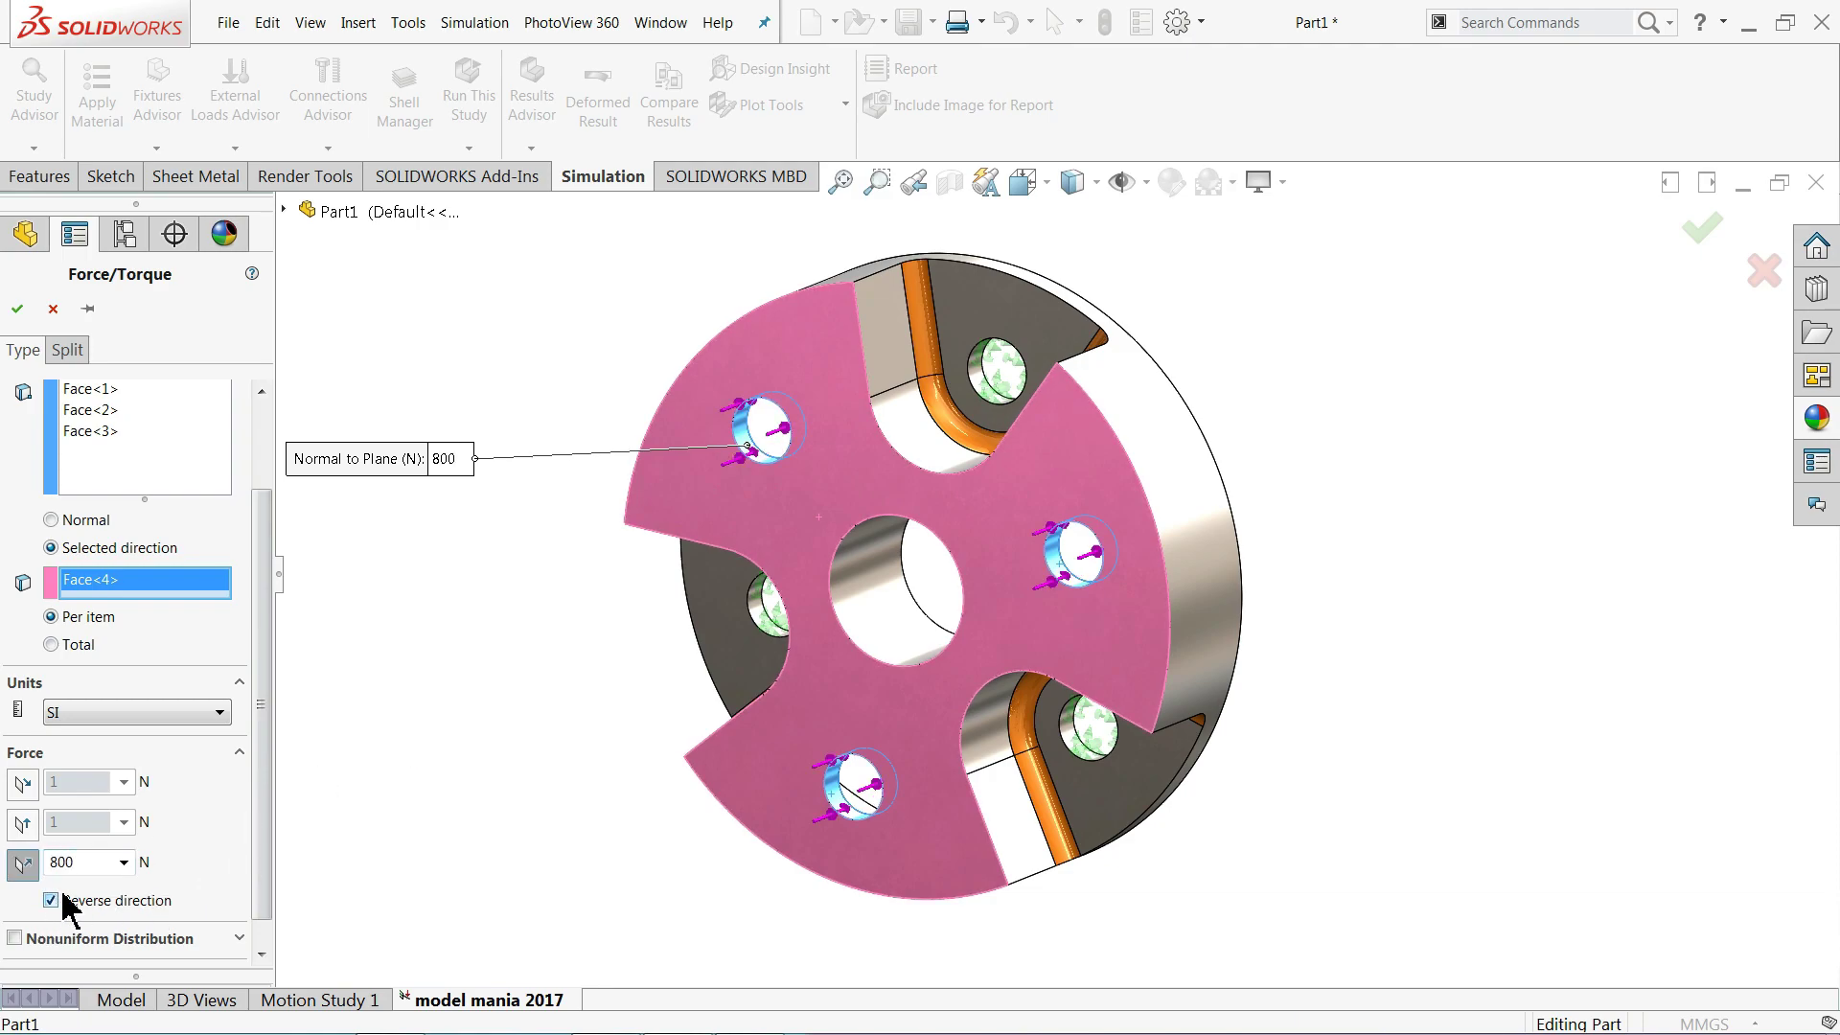
click(17, 310)
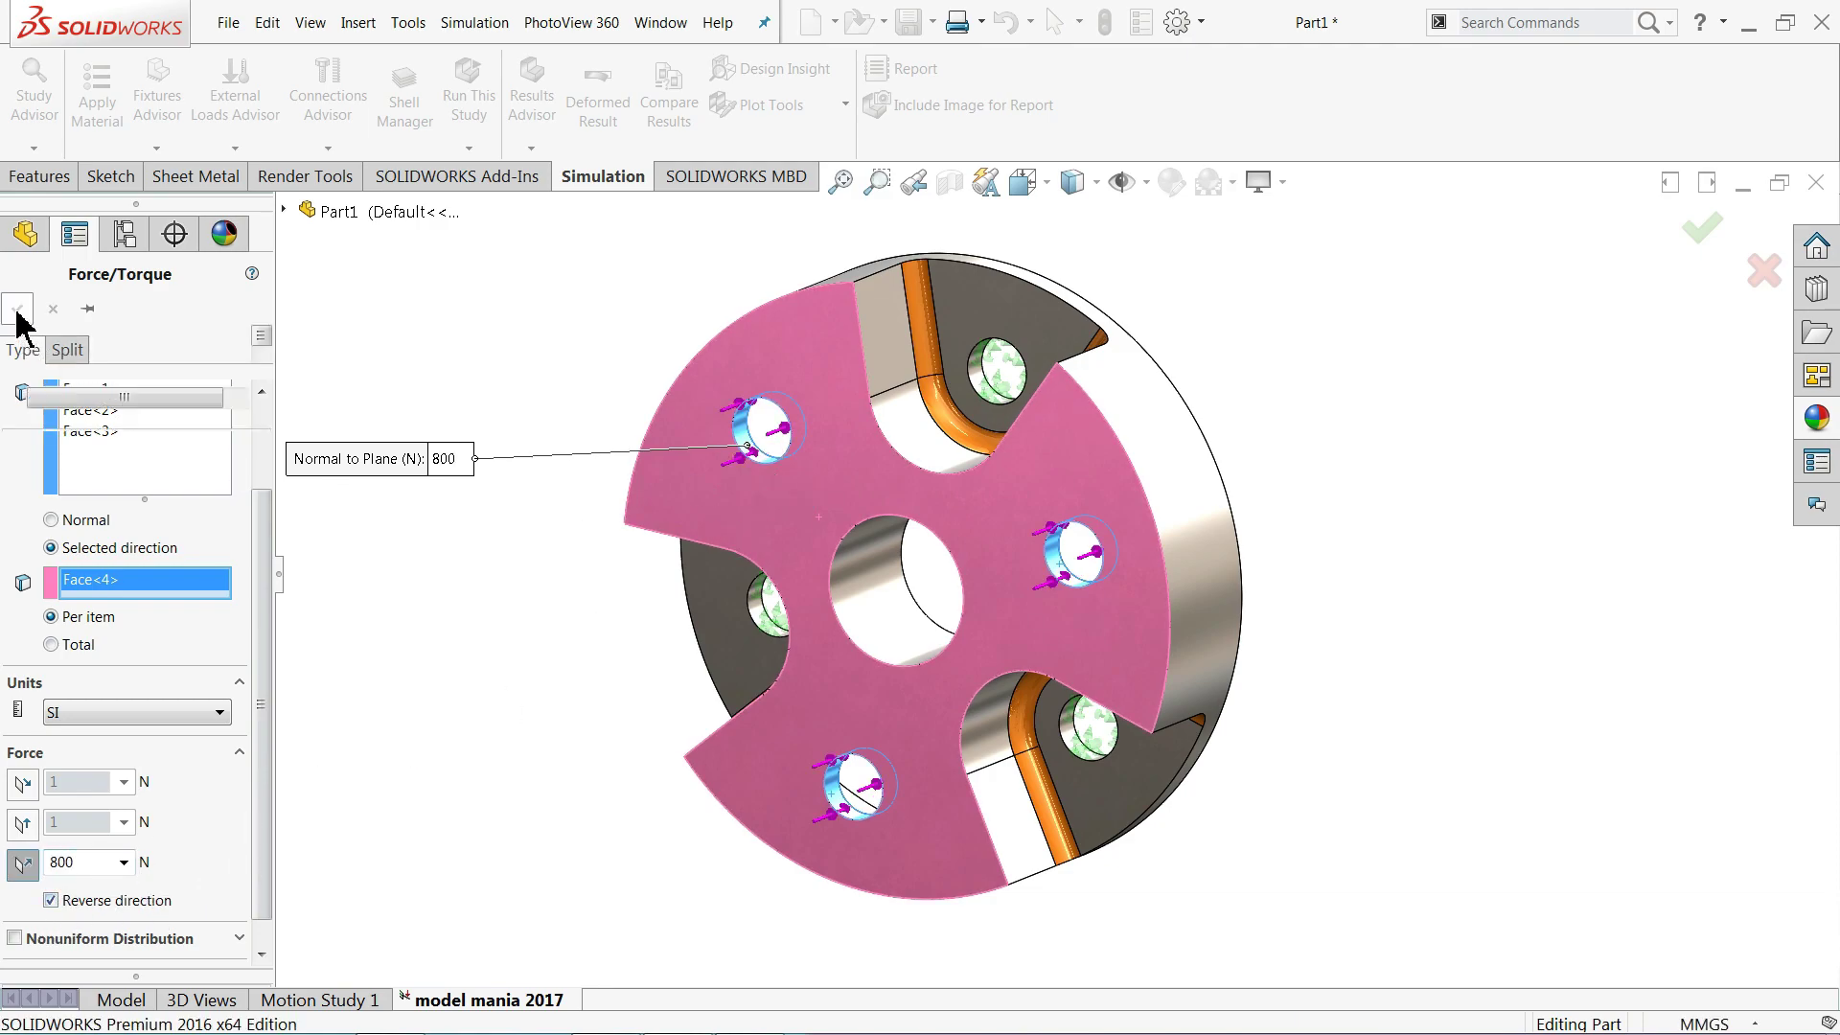
click(67, 505)
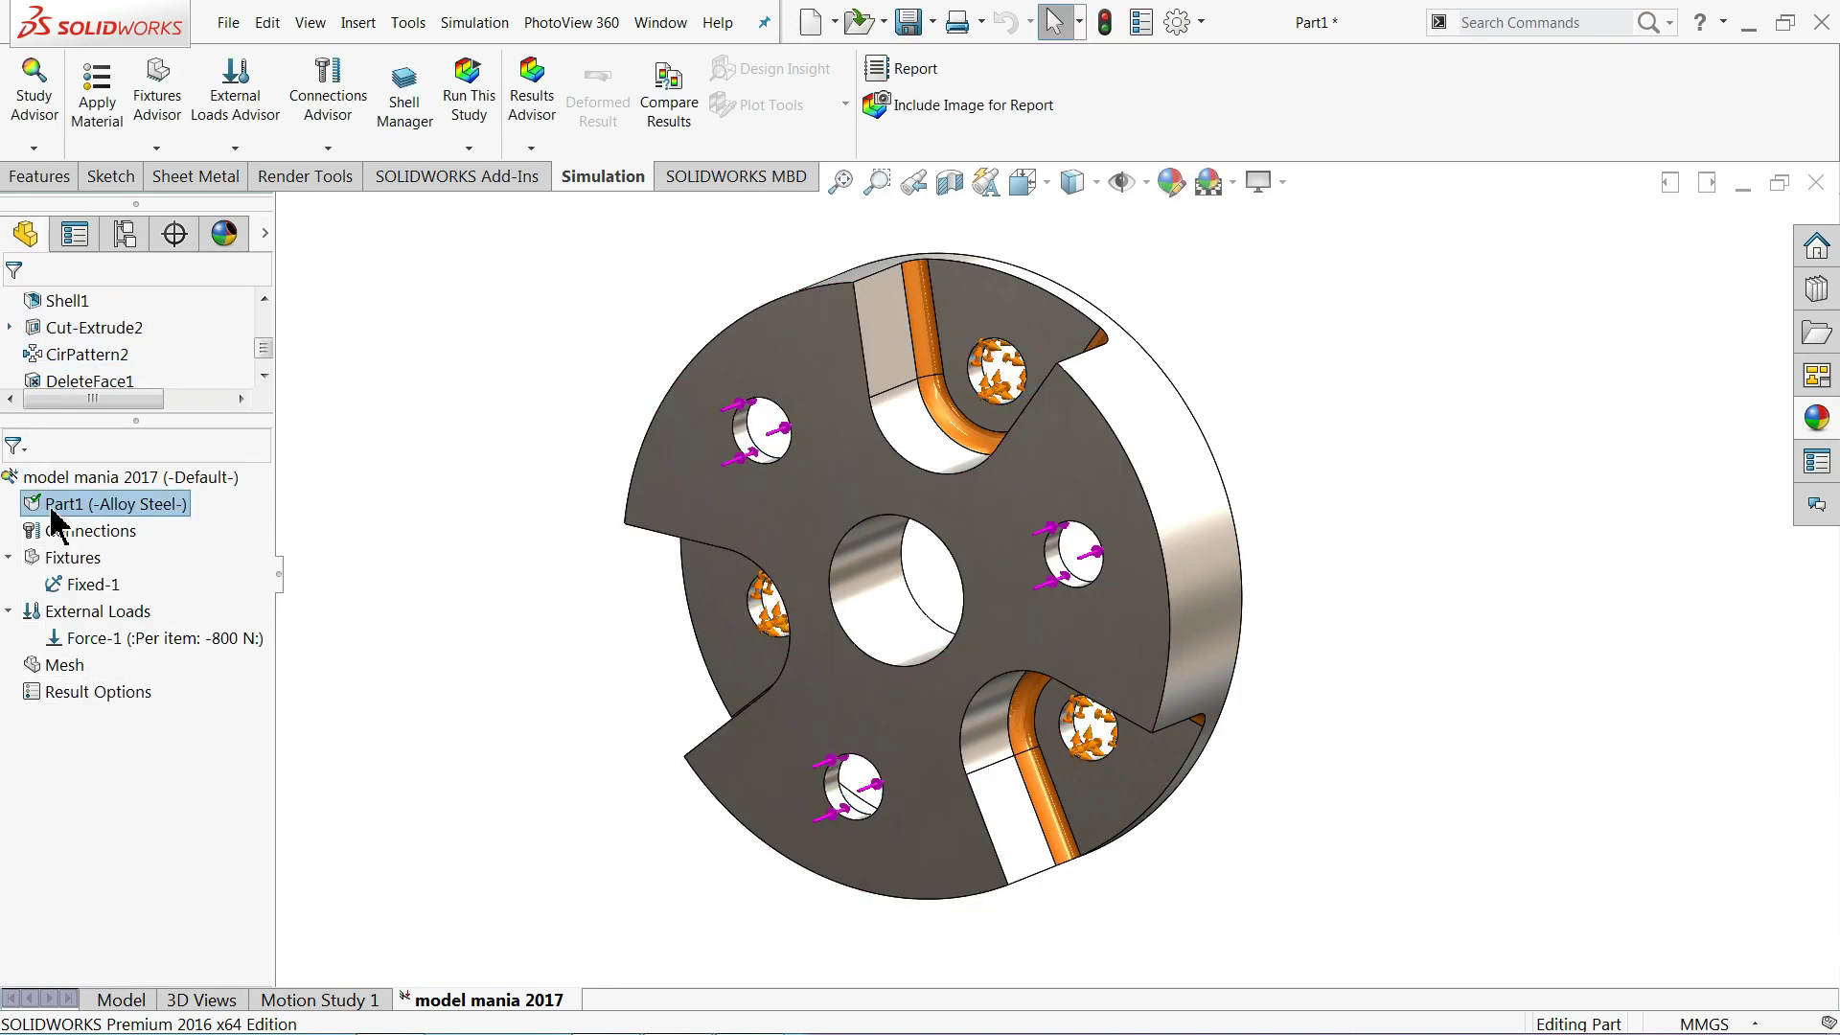
- Run the 'model mania 2017' study to produce the von Mises stress plot
right_click(175, 479)
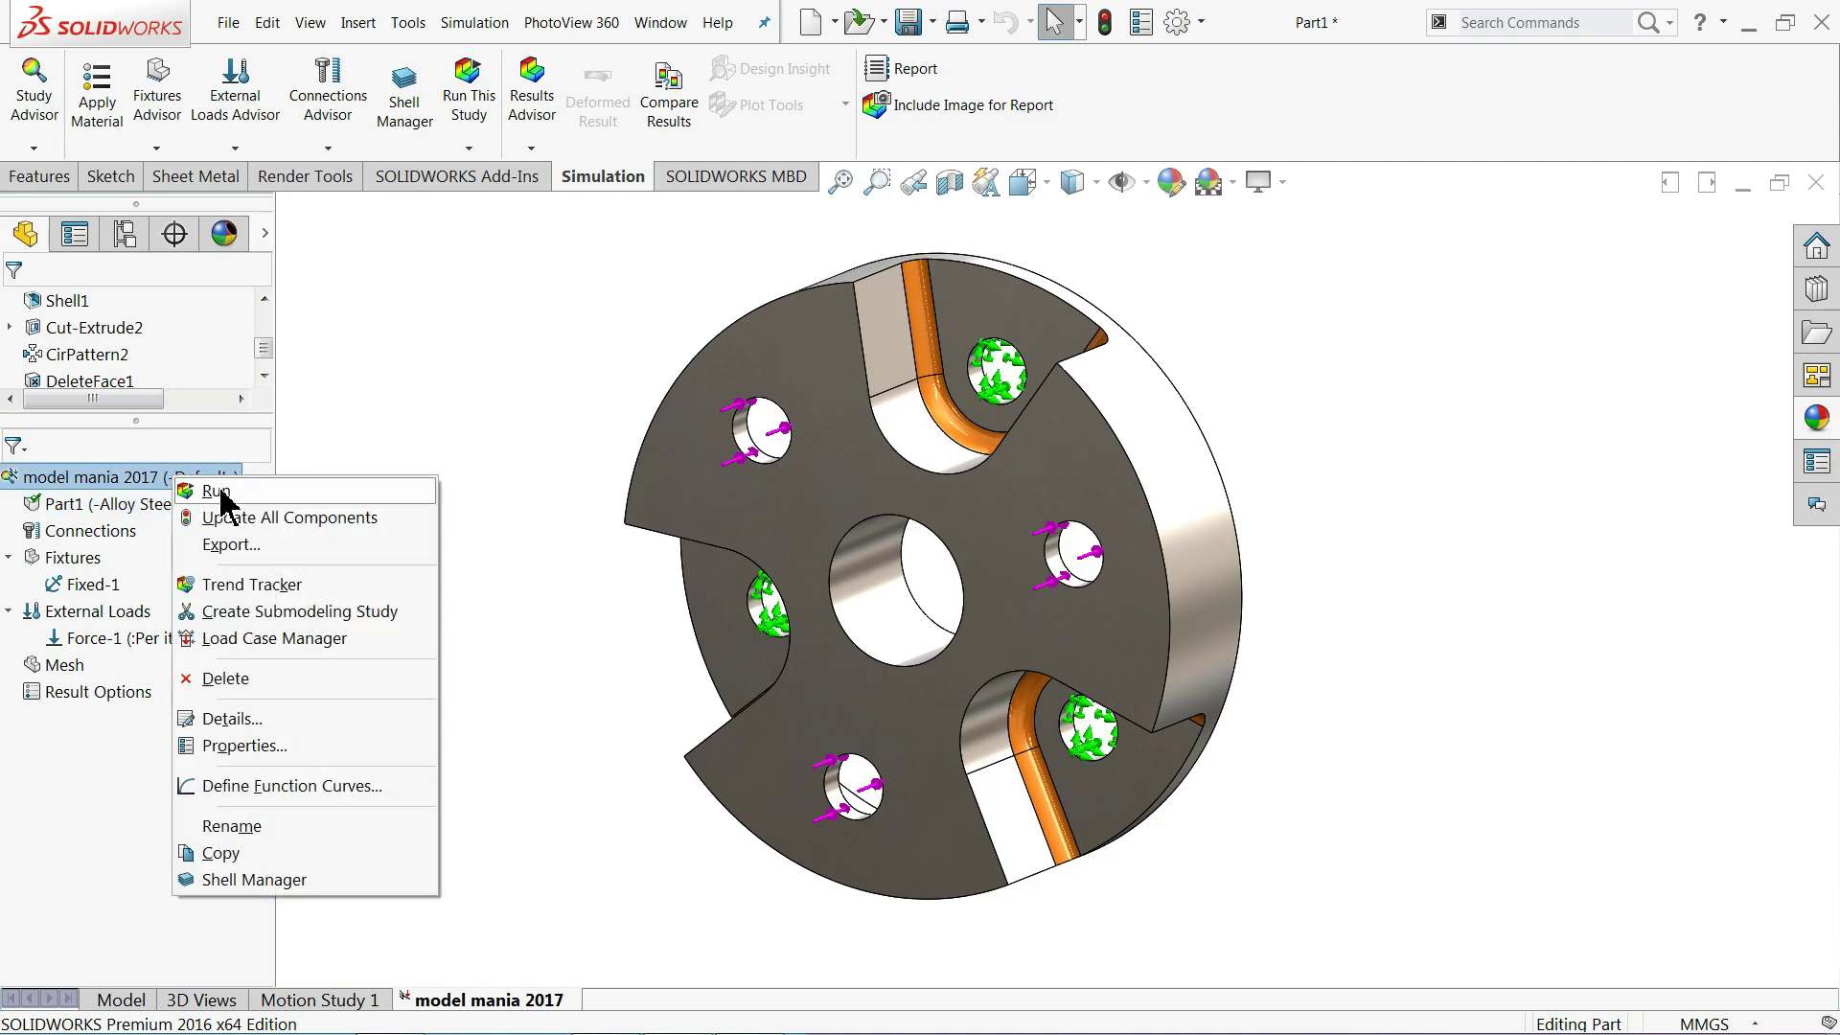
click(216, 491)
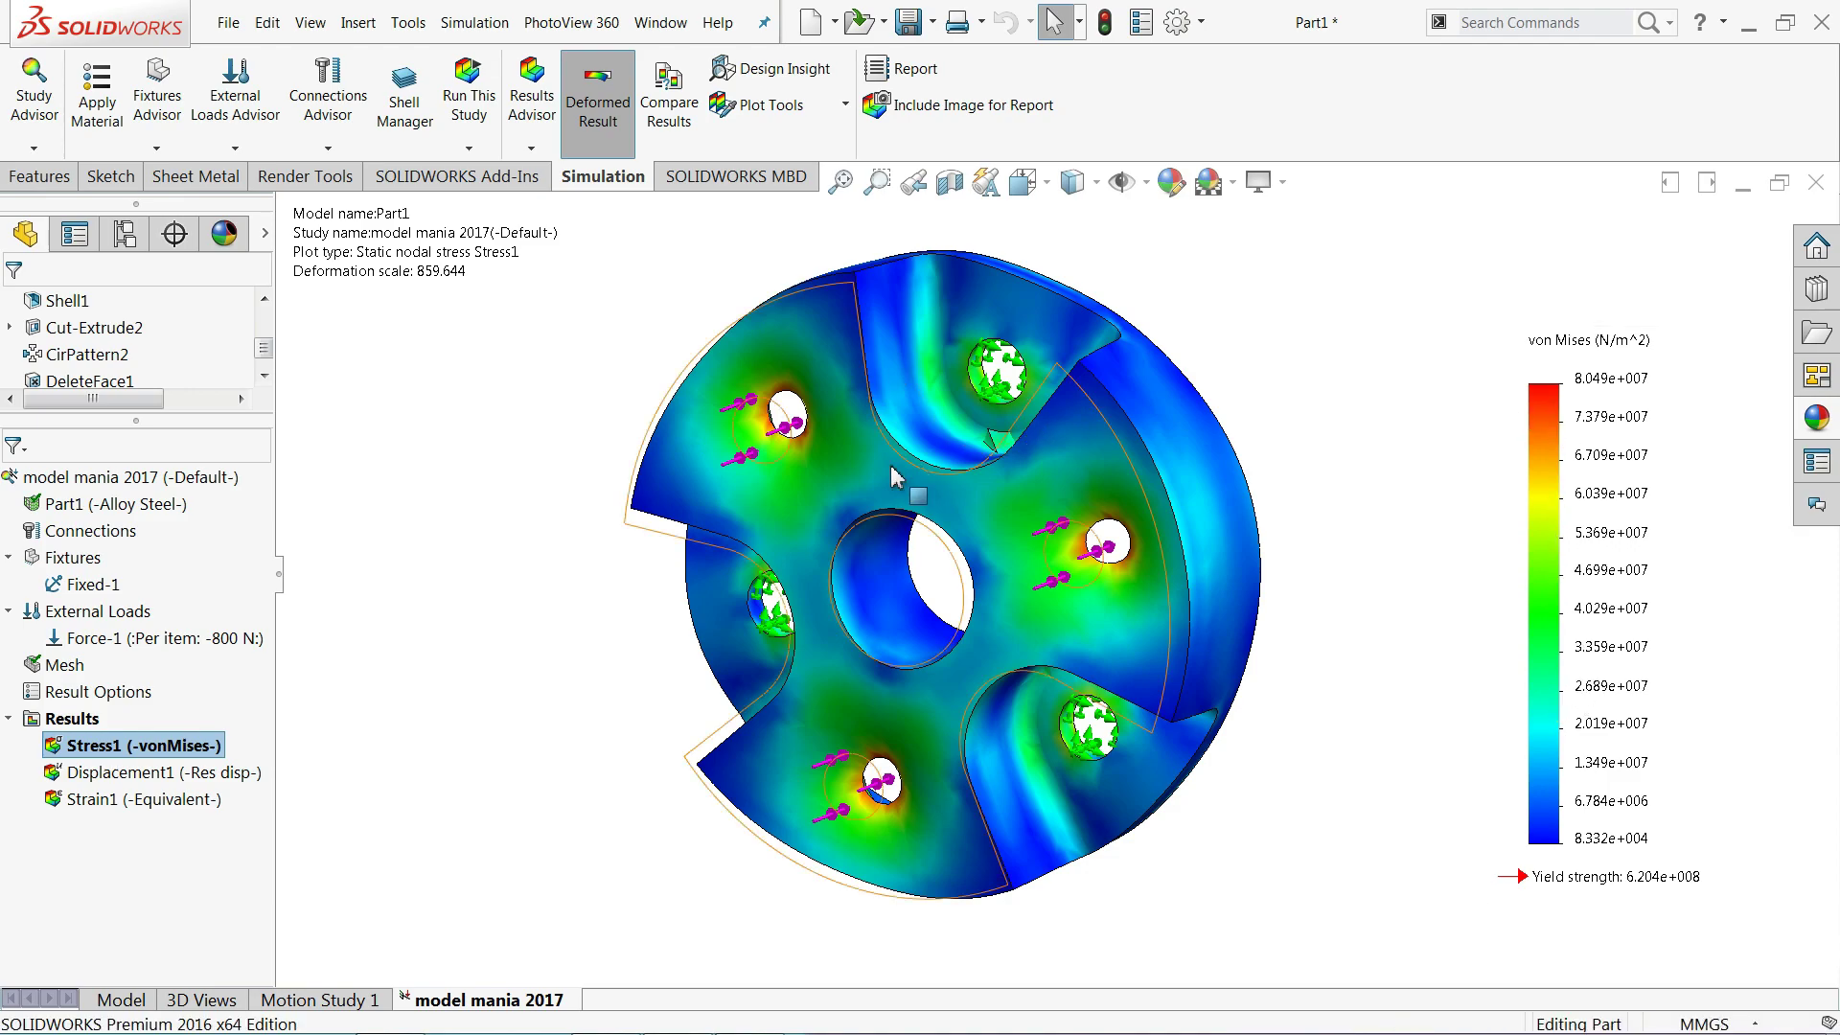
right_click(113, 753)
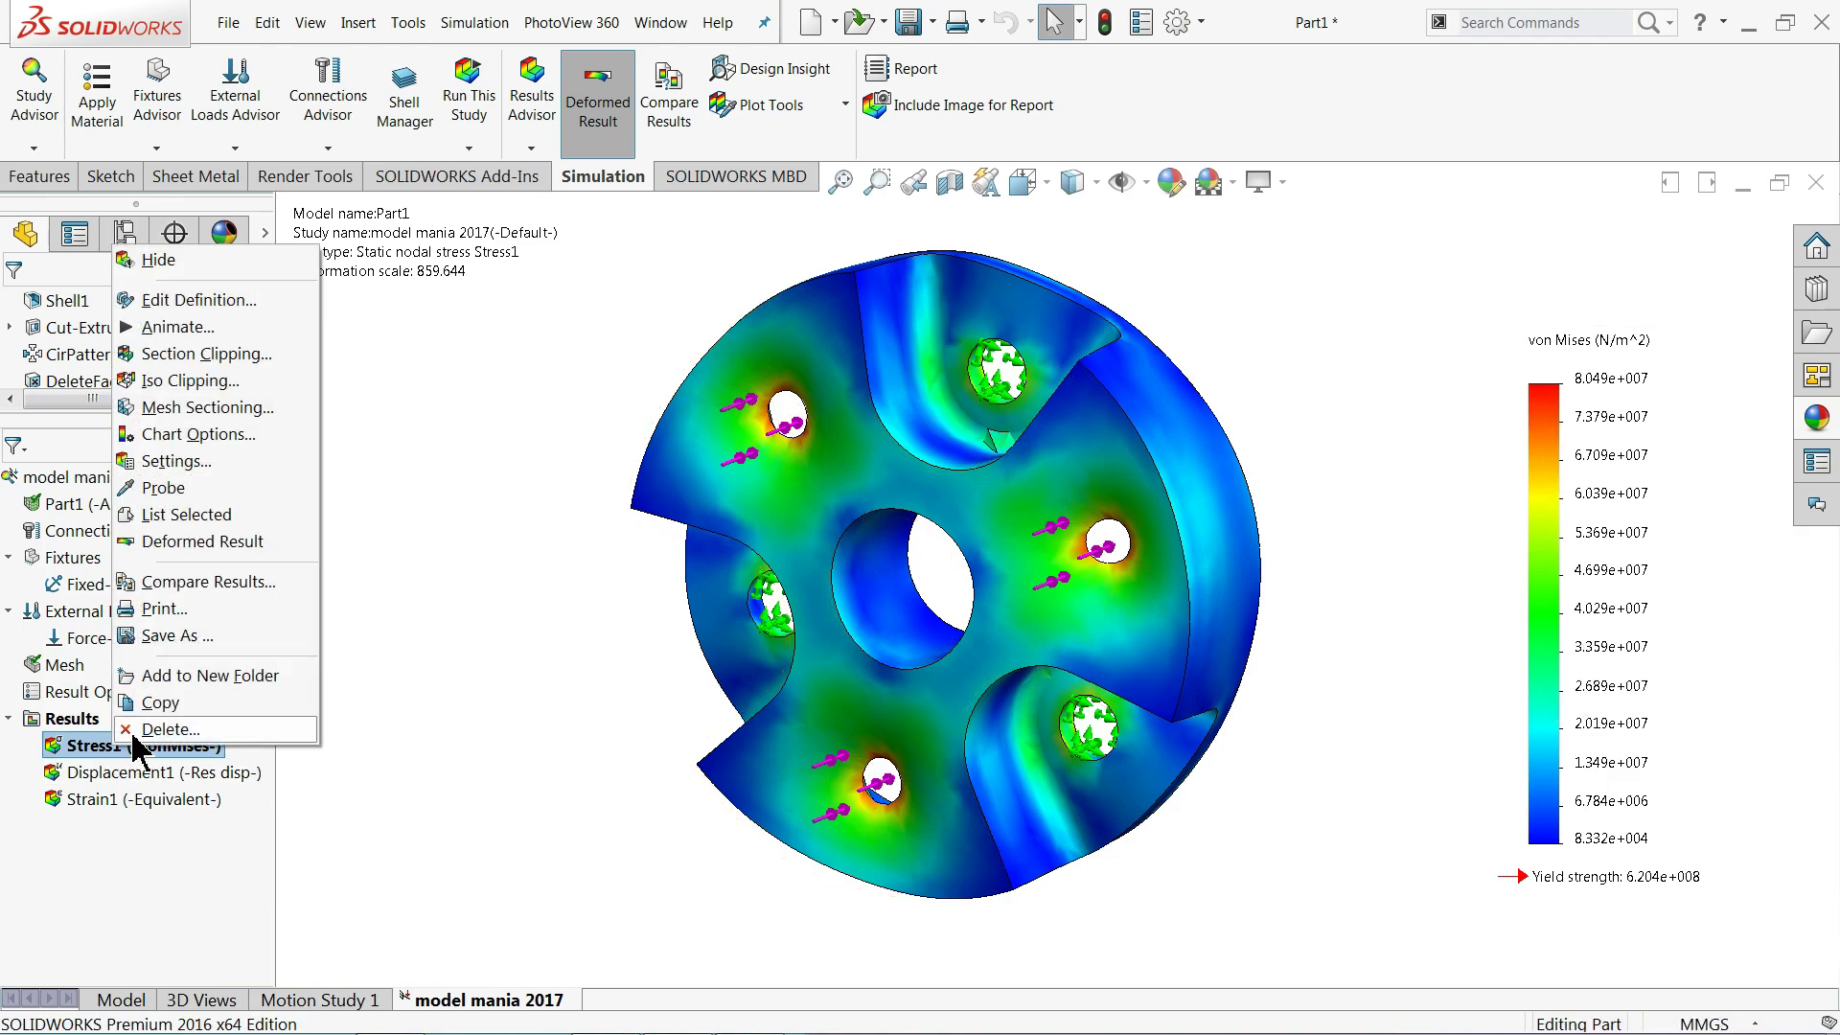
click(156, 328)
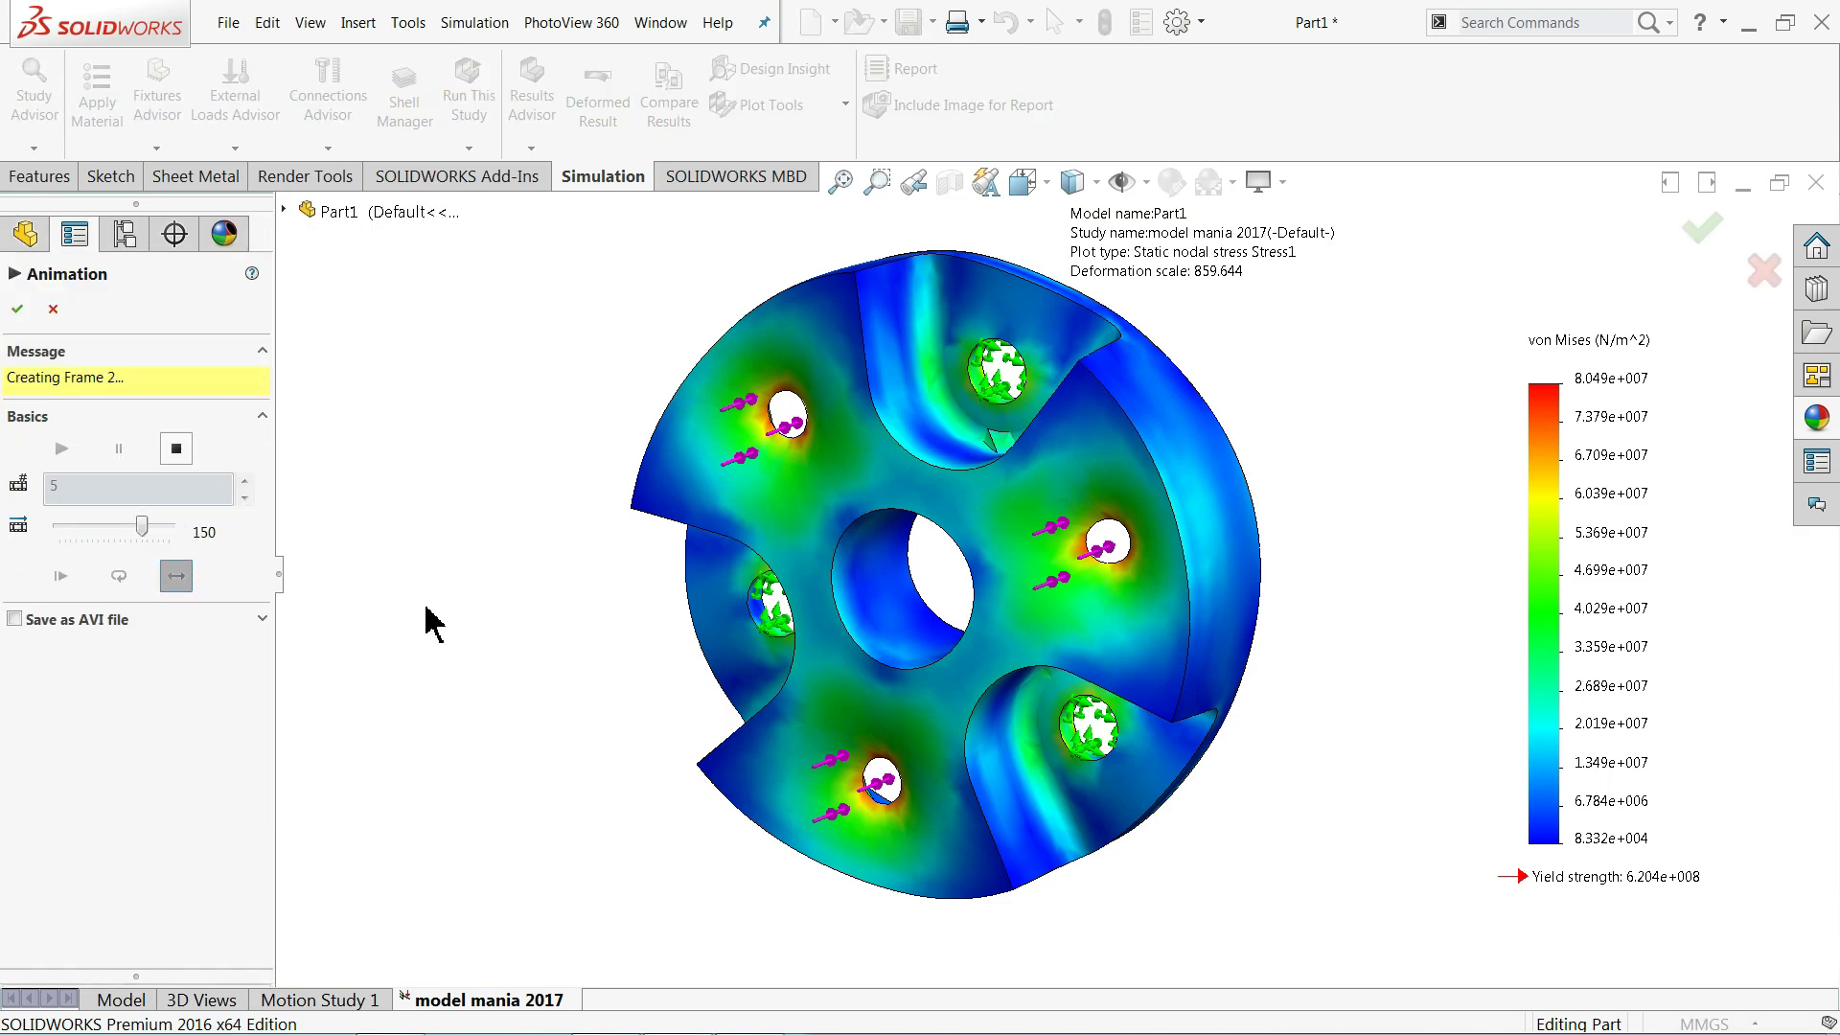
drag(143, 543, 90, 544)
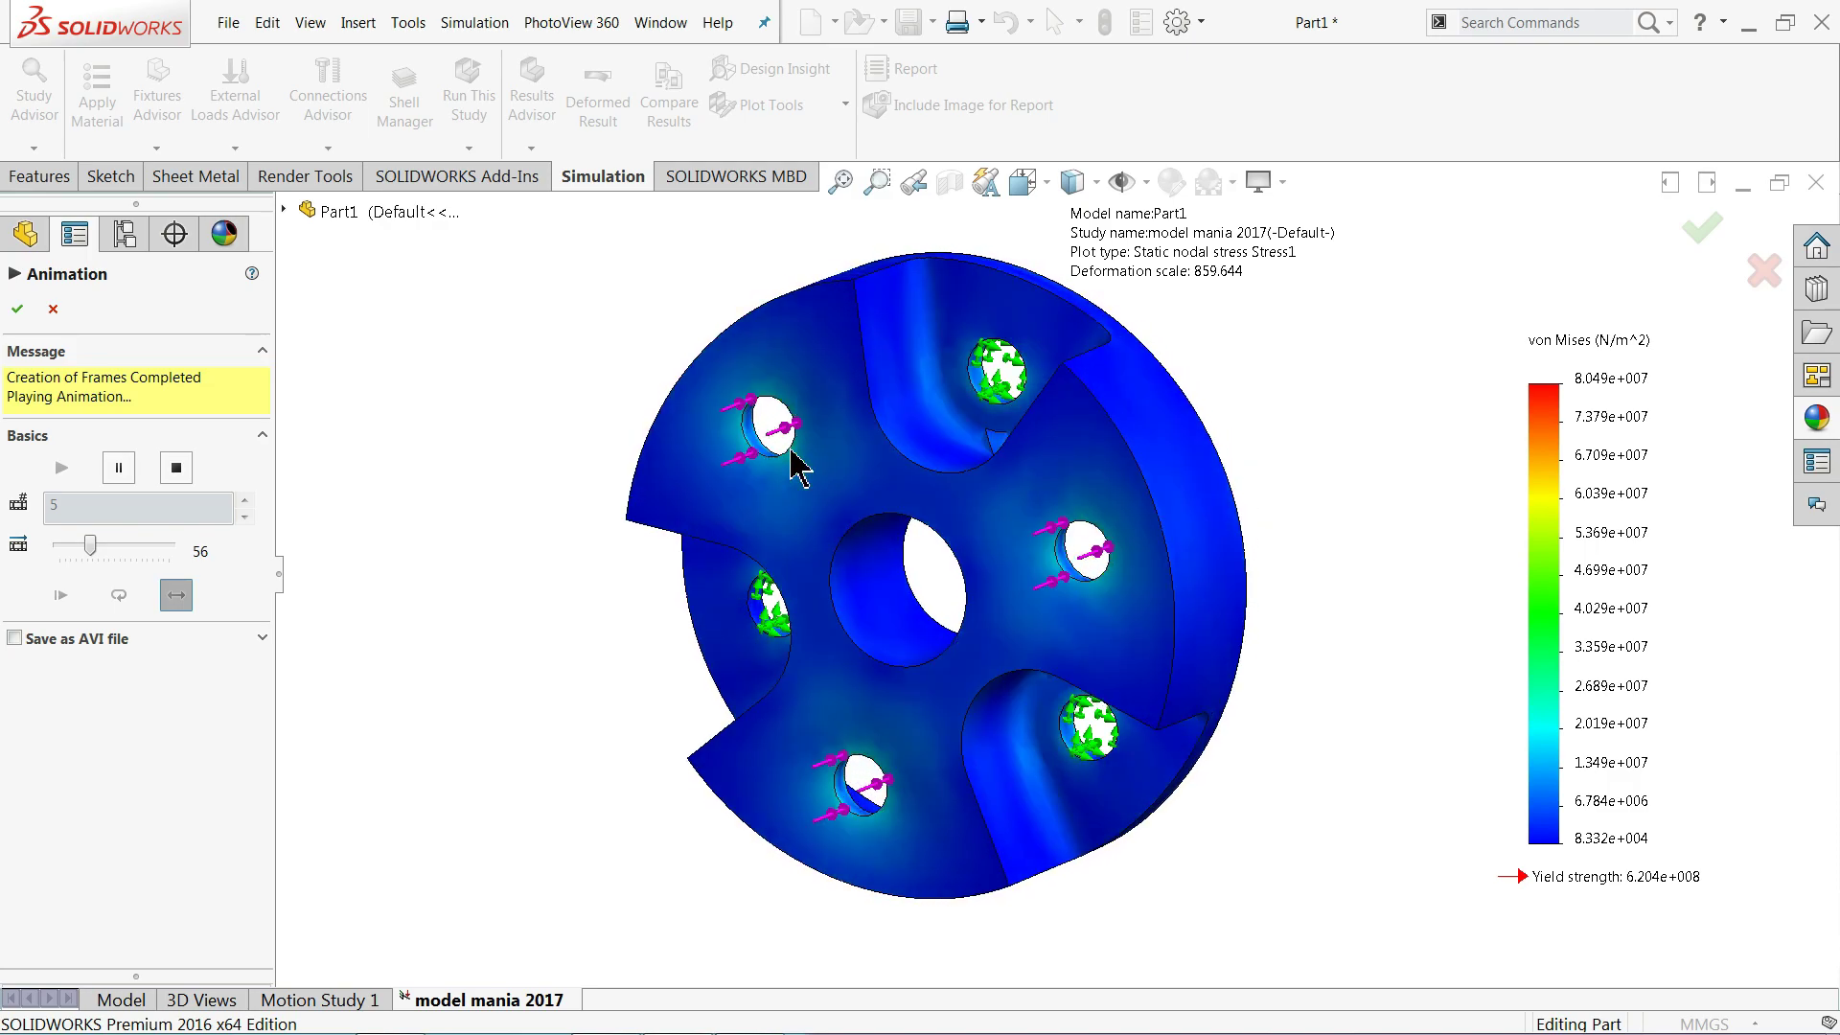
click(18, 308)
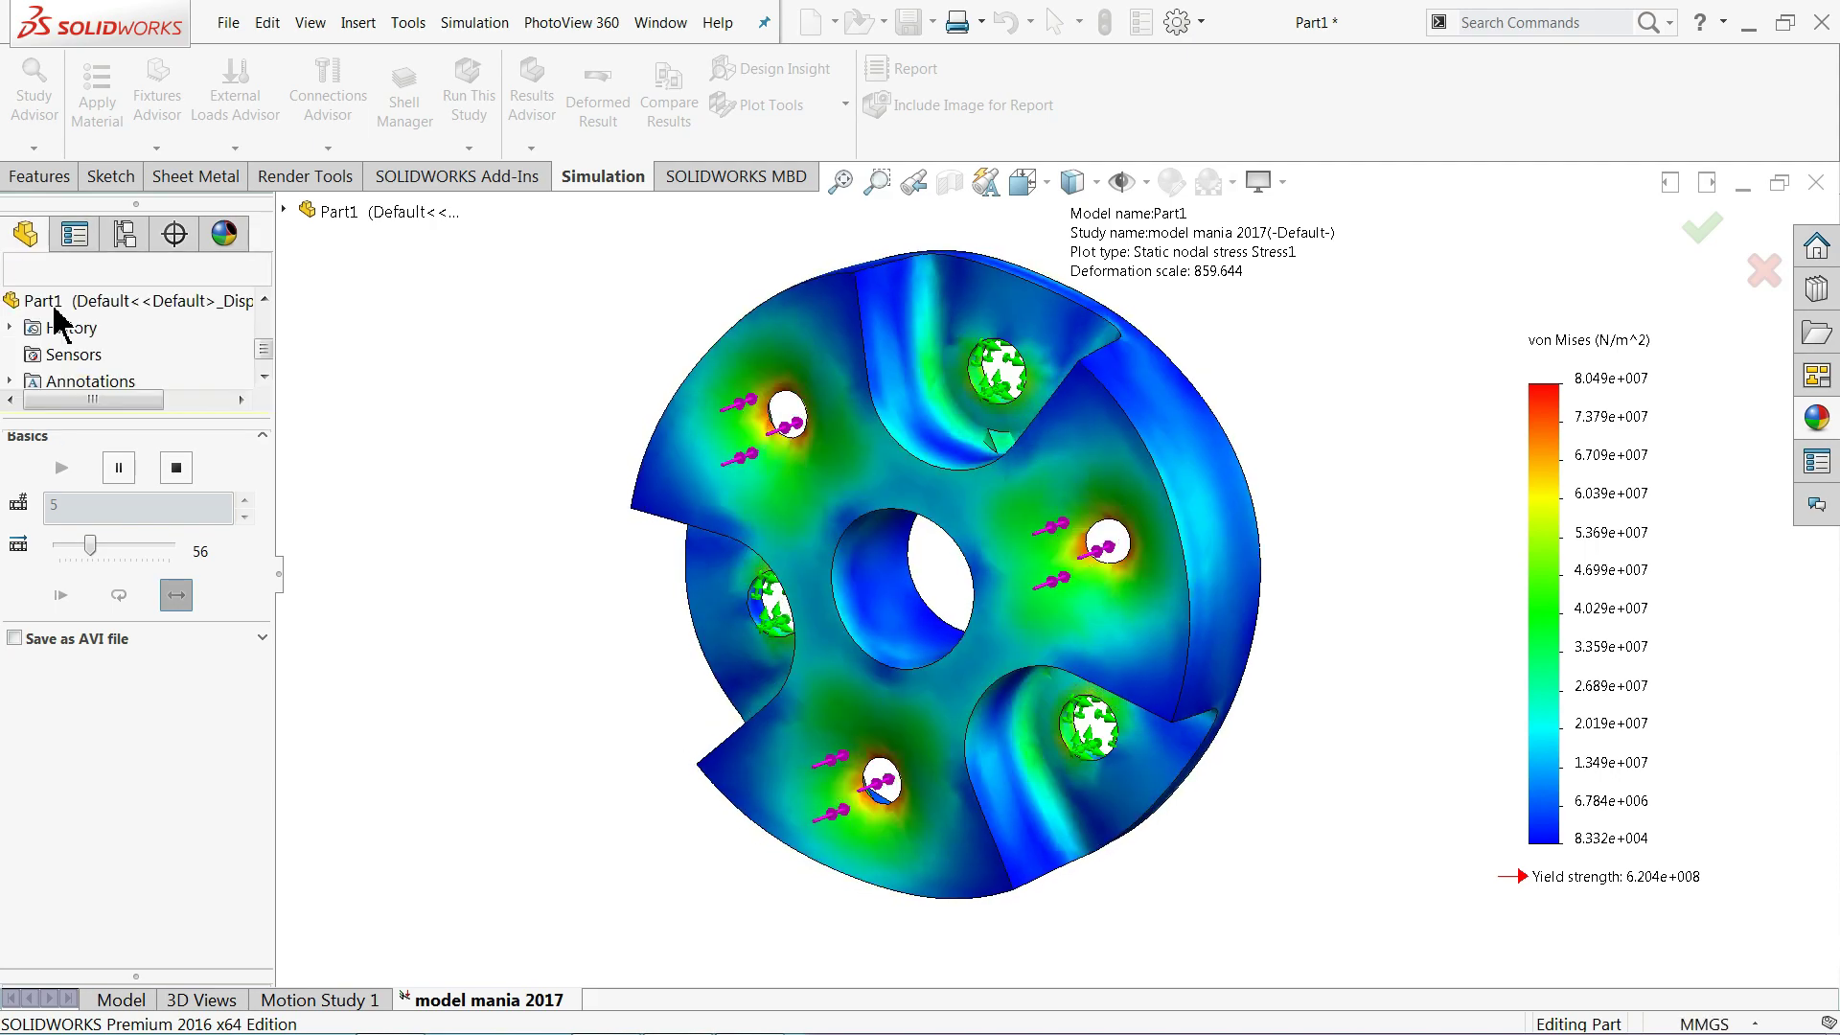